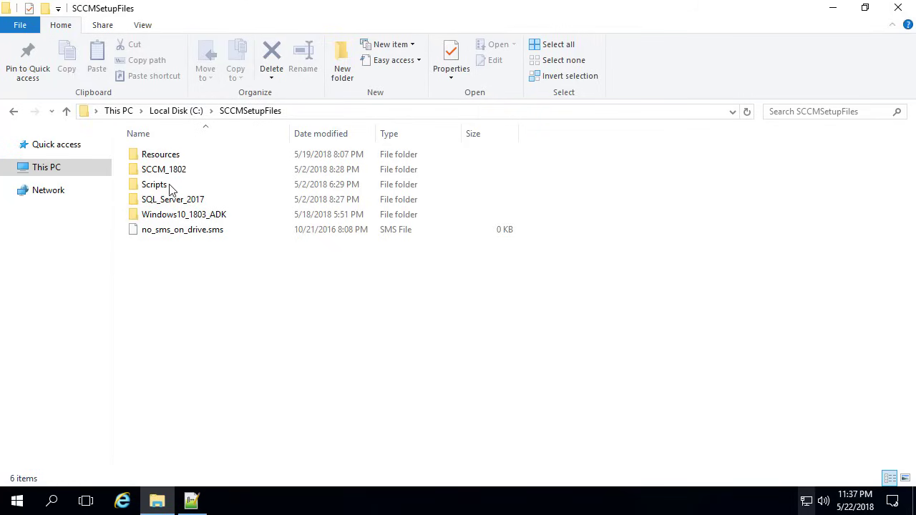
Open the recommended hardware article from the Resources folder and find its table under "Disk space for site systems"
double_click(166, 155)
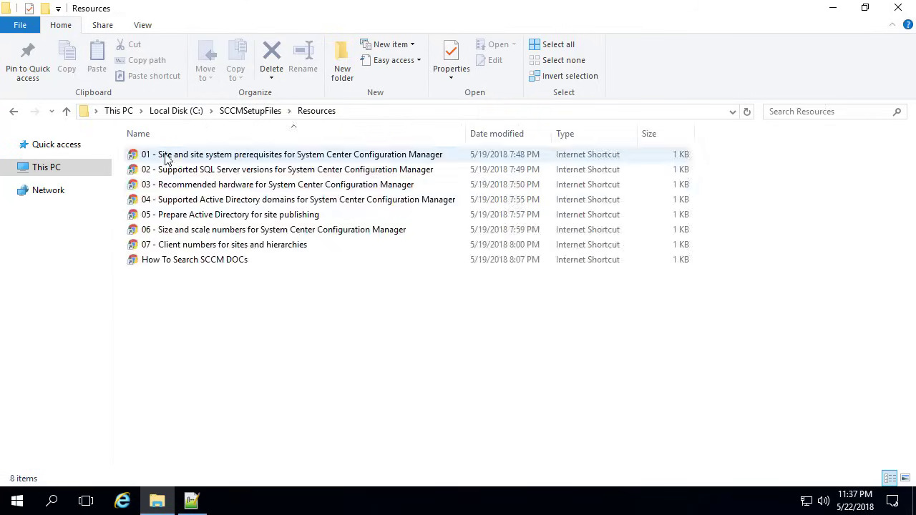
double_click(222, 186)
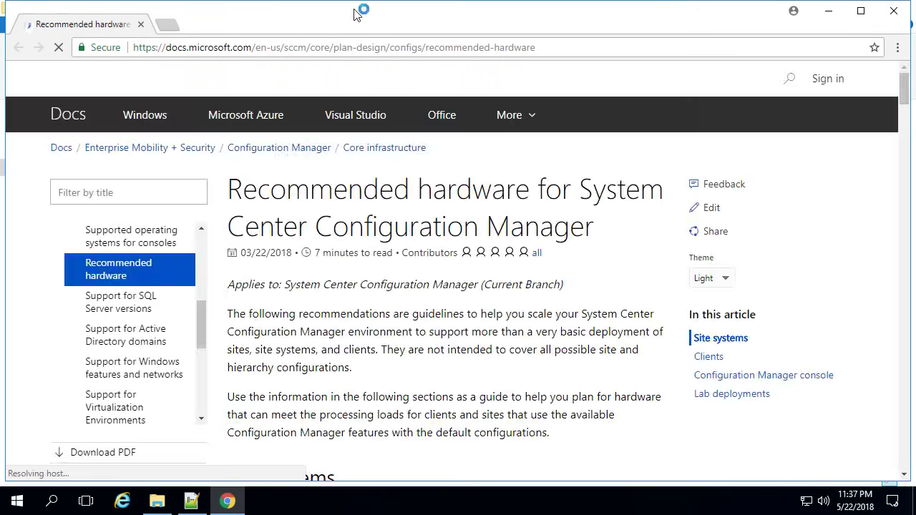
double_click(363, 10)
scroll(320, 331, "down", 2)
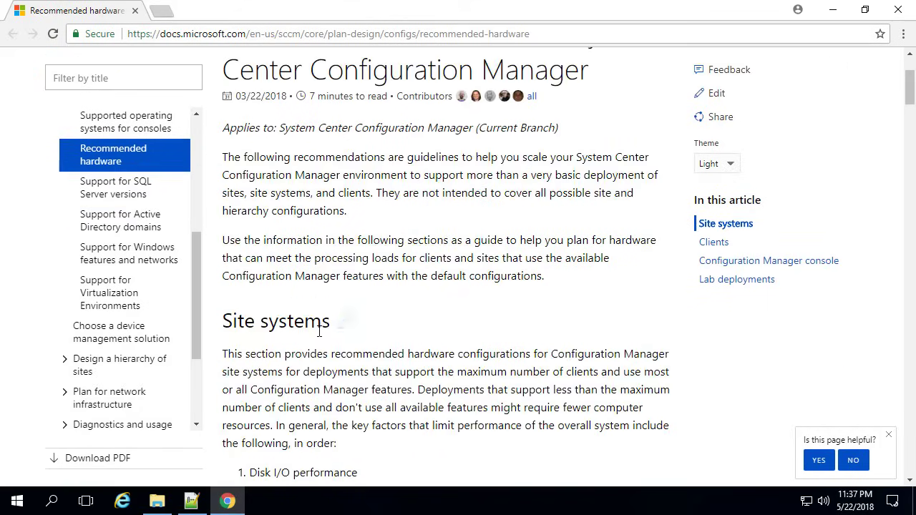
scroll(319, 330, "down", 10)
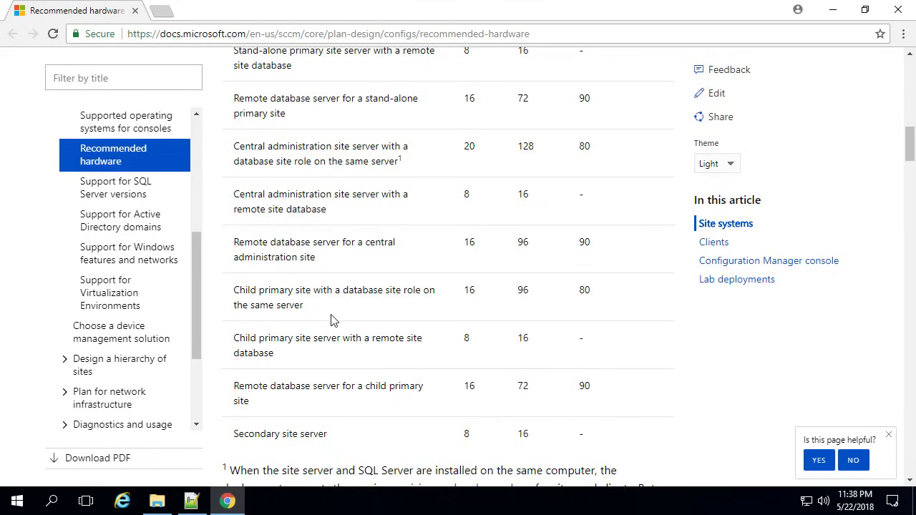
scroll(281, 301, "down", 6)
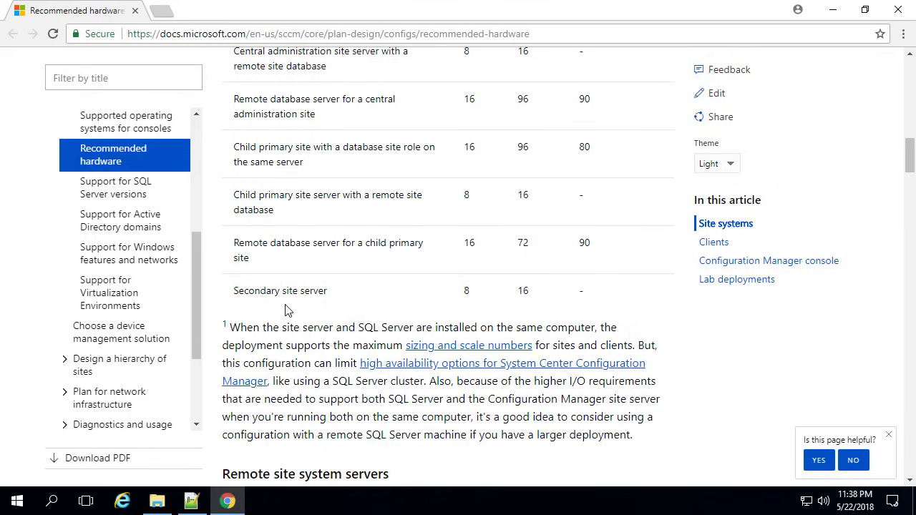
scroll(292, 308, "down", 8)
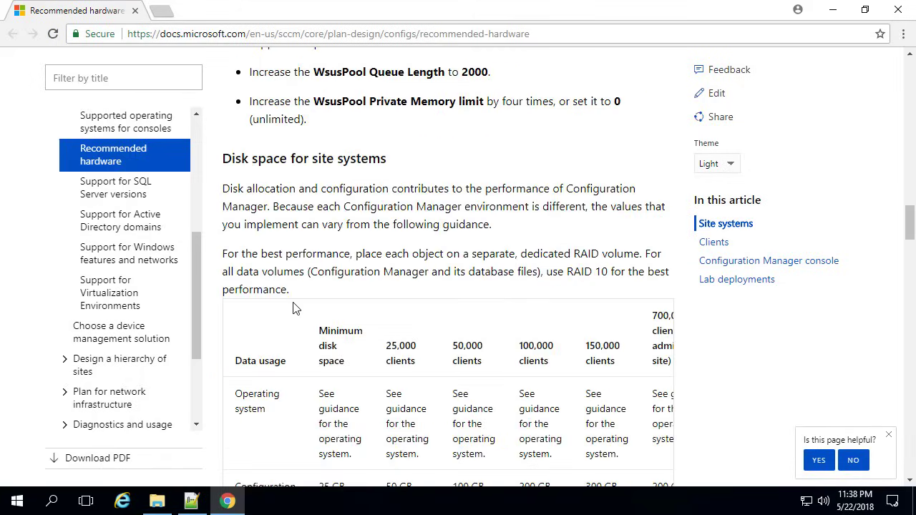
scroll(296, 308, "down", 3)
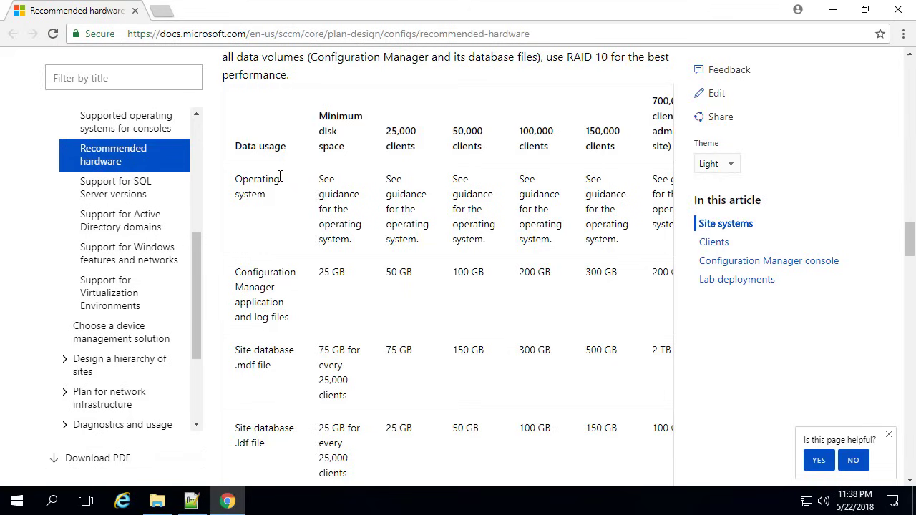
scroll(279, 177, "down", 1)
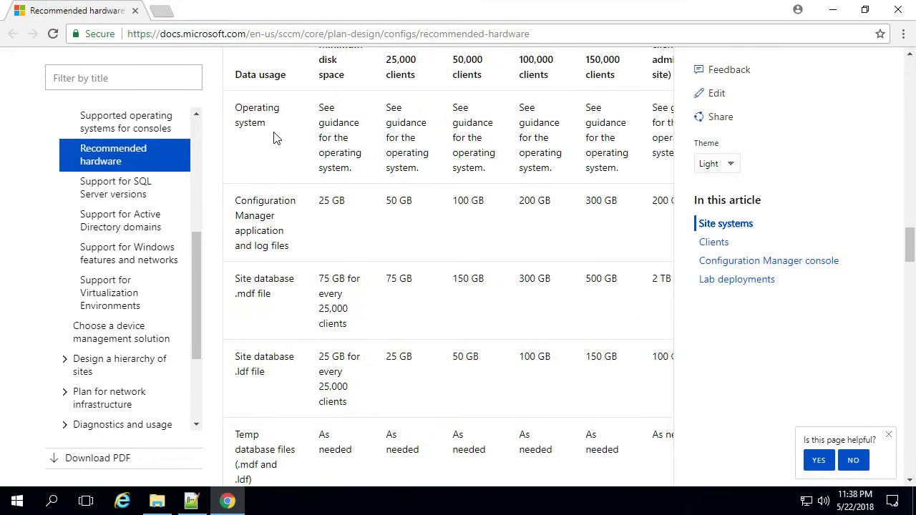
Highlight each data usage entry in the disk space table, from Operating system through Content (distribution point shares)
triple_click(275, 111)
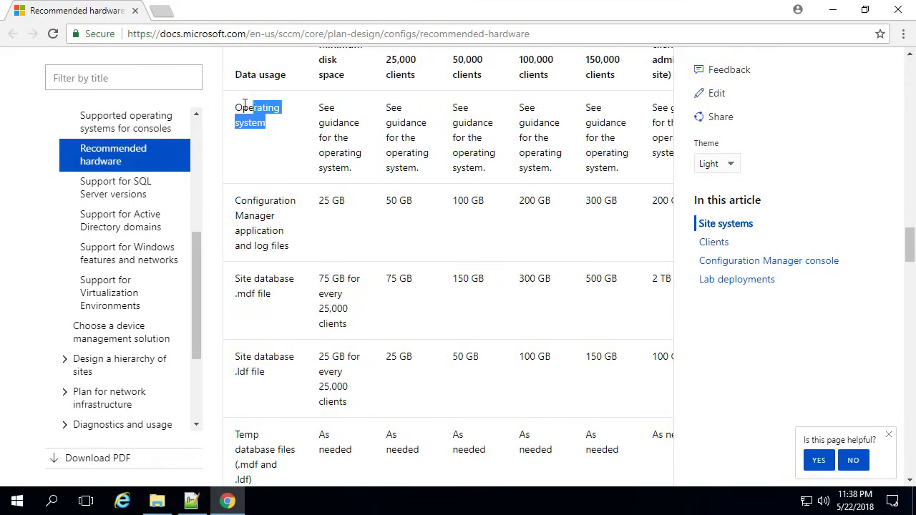
left_click(290, 254)
triple_click(288, 247)
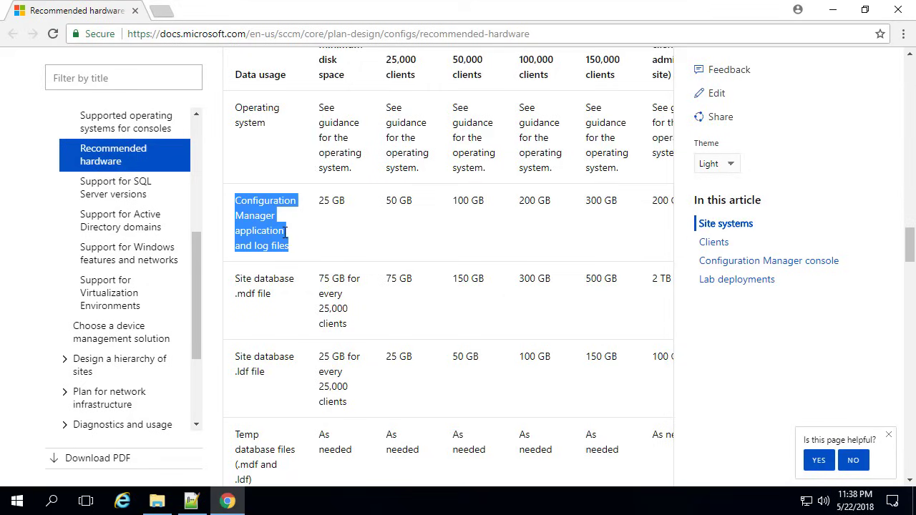
scroll(302, 256, "down", 1)
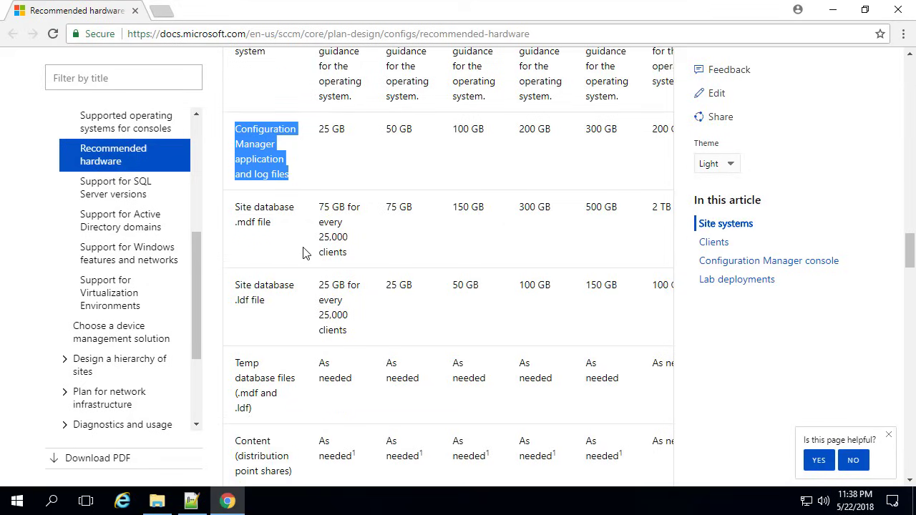
left_click_drag(289, 240, 230, 201)
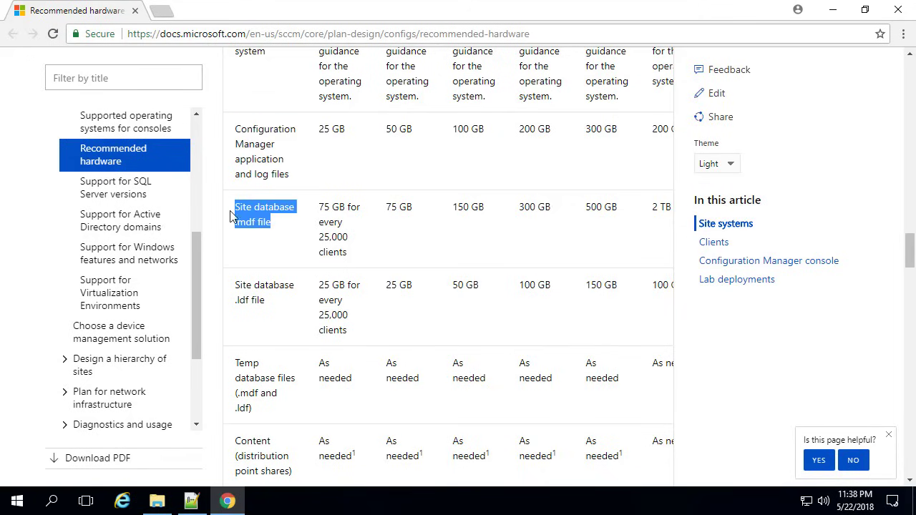
scroll(300, 250, "down", 1)
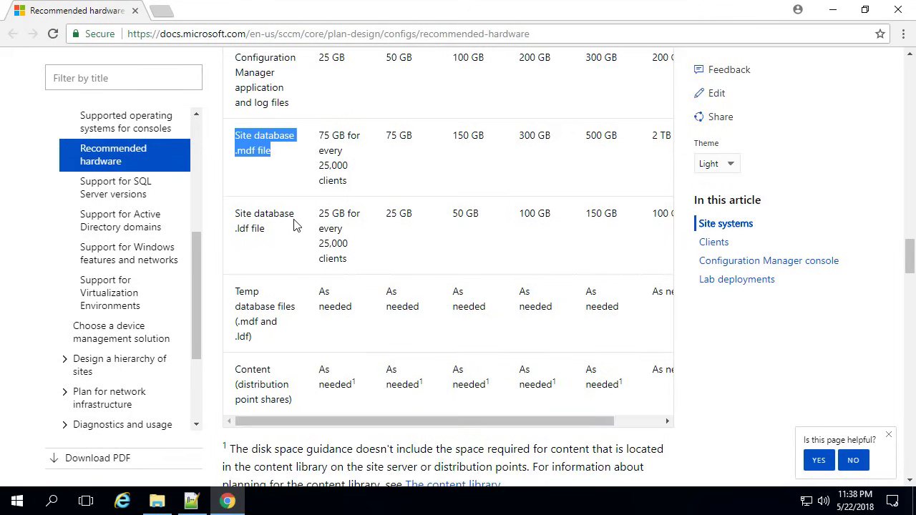
left_click_drag(278, 234, 232, 213)
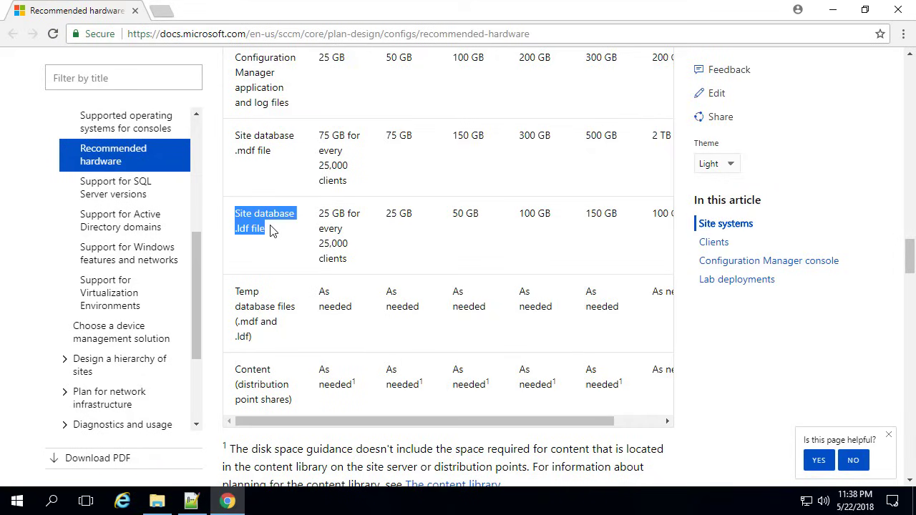
scroll(268, 231, "down", 1)
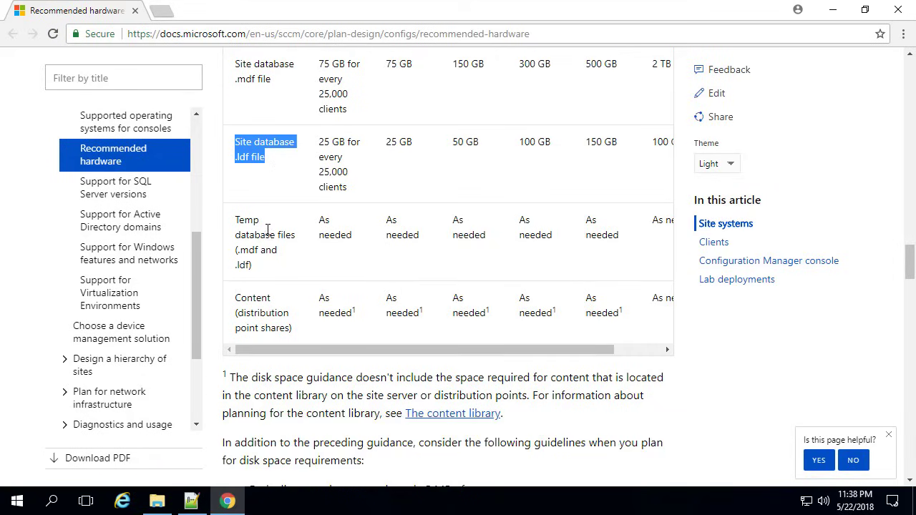
left_click(254, 242)
left_click_drag(290, 267, 234, 211)
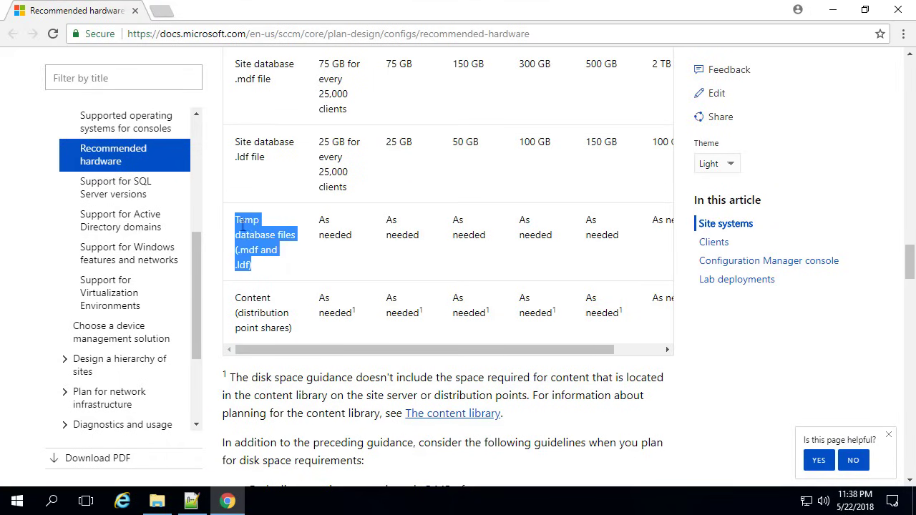
scroll(269, 269, "down", 1)
left_click_drag(300, 263, 230, 226)
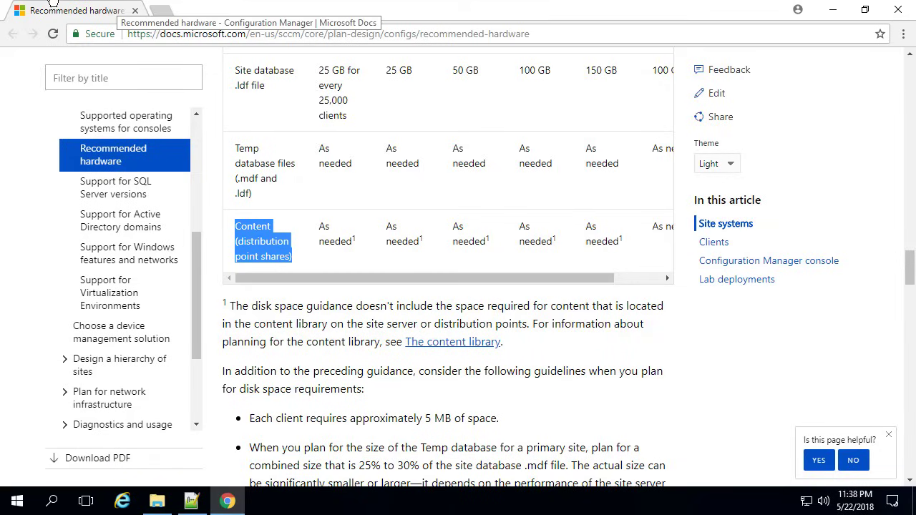
Switch to Hyper-V Manager, add a hard drive to SCCM3.CONTOSO.LOCAL's SCSI controller, and start creating a new virtual hard disk for it
key("alt+Tab")
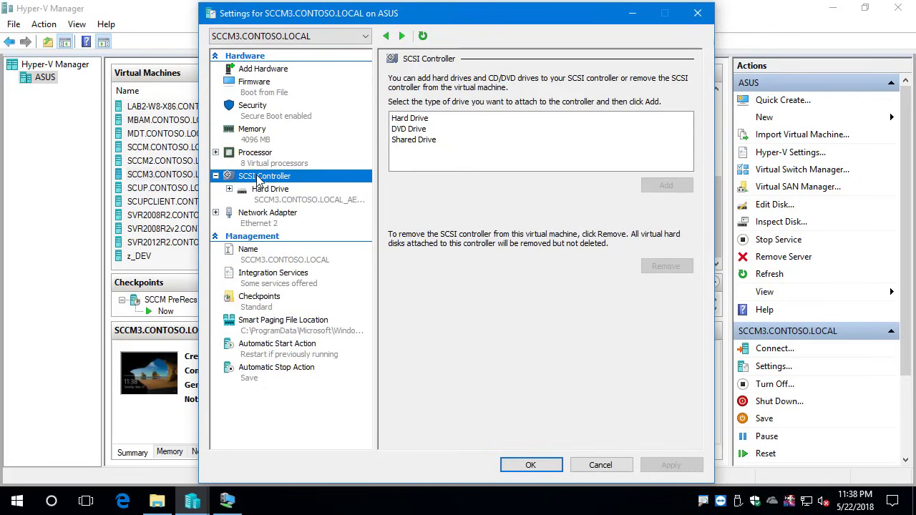
left_click(426, 119)
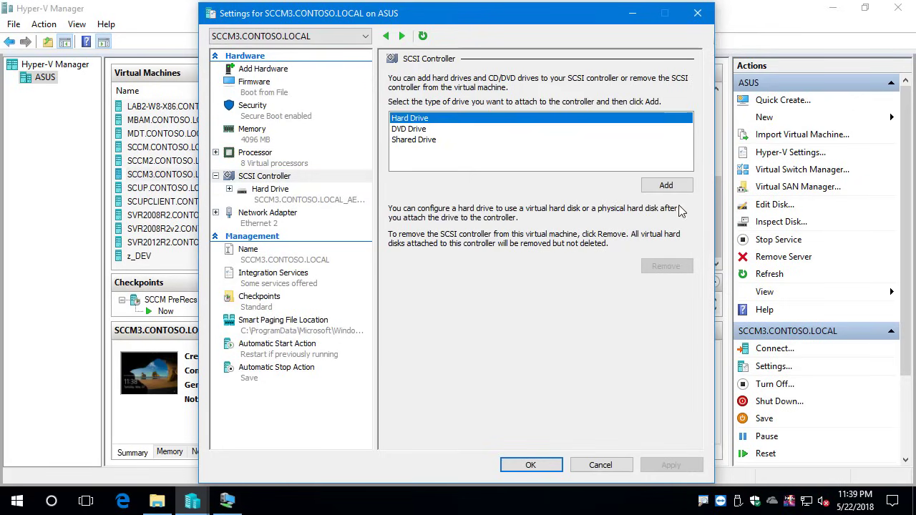
left_click(666, 186)
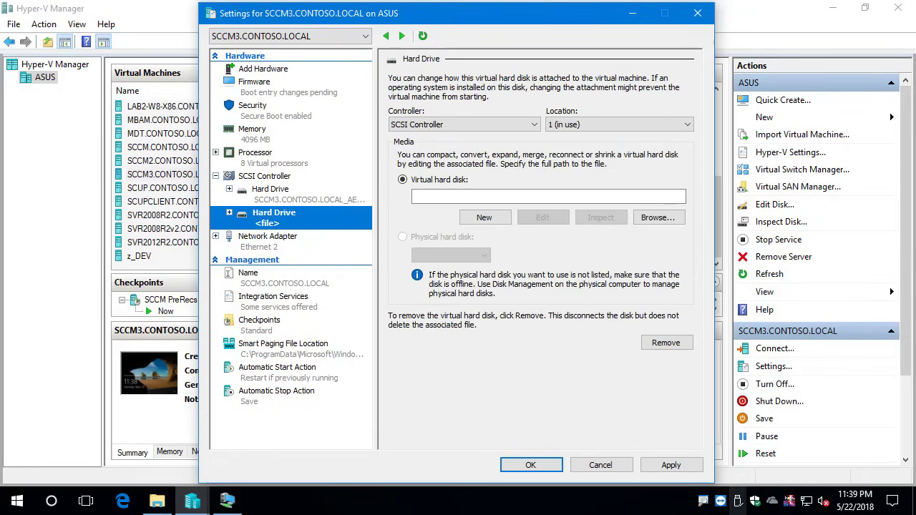
left_click(491, 217)
left_click(491, 217)
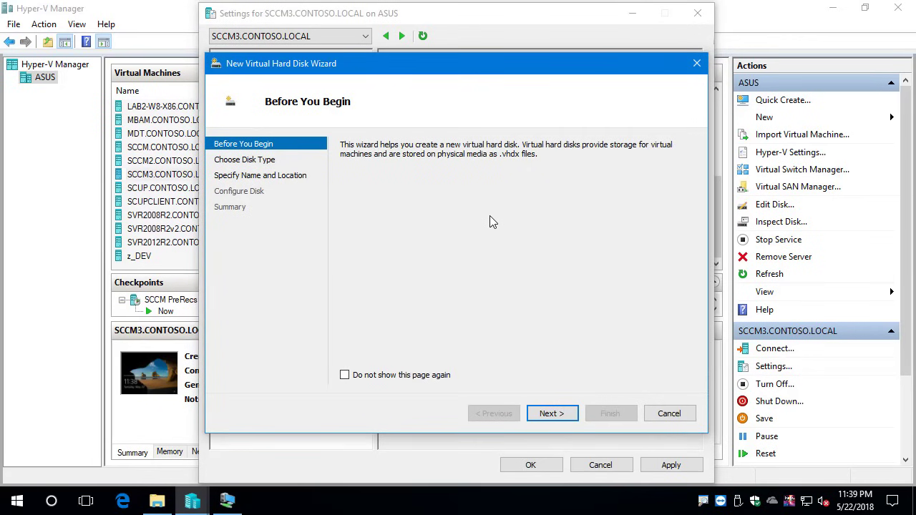
key("Return")
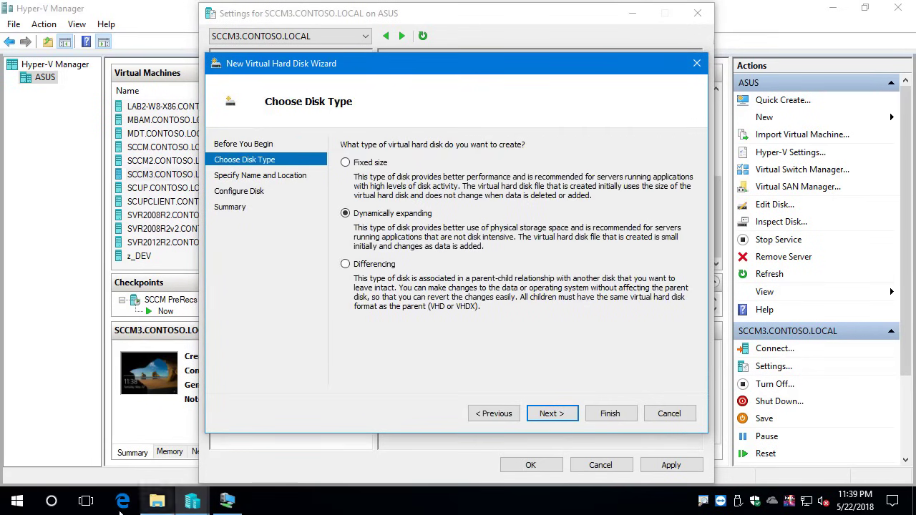
Check the free space on the host's physical drives in File Explorer, then return to the virtual hard disk wizard
mouse_move(157, 500)
left_click(155, 434)
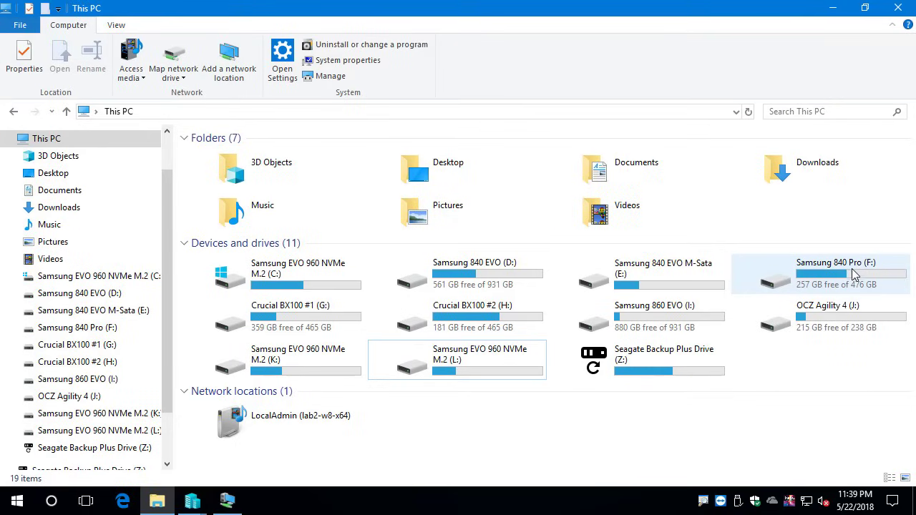
left_click(830, 318)
left_click(830, 279)
left_click(666, 272)
left_click(665, 315)
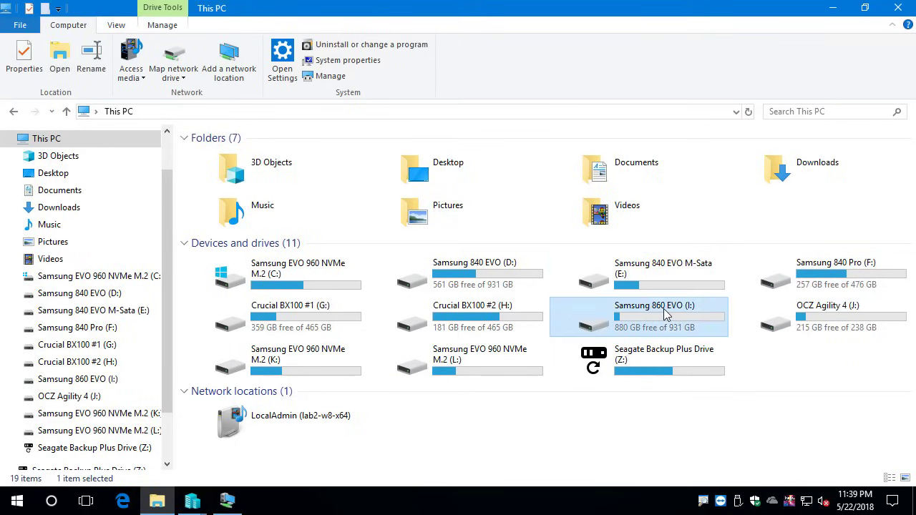
left_click(512, 284)
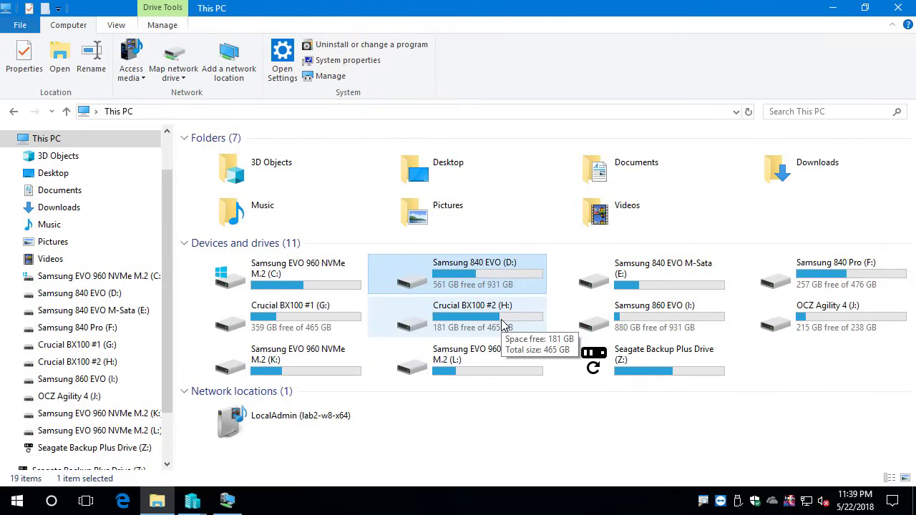
left_click(833, 13)
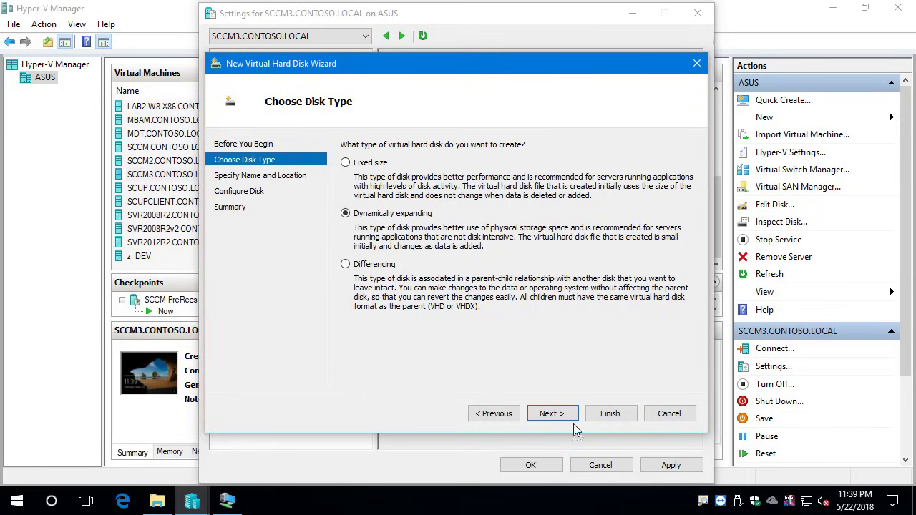
Keep the disk dynamically expanding, name it SCCM_Install, and set its location to D:\VMs\SCCM3
left_click(551, 414)
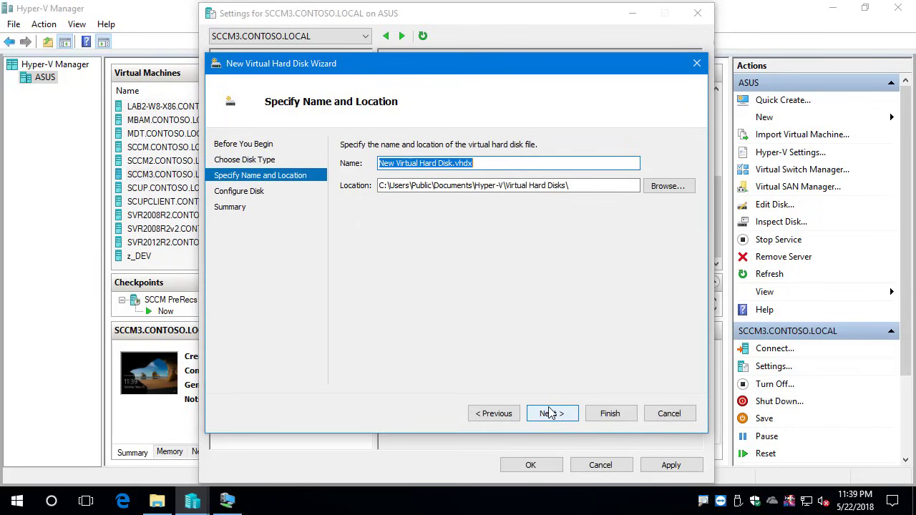
type("SCCM_Install")
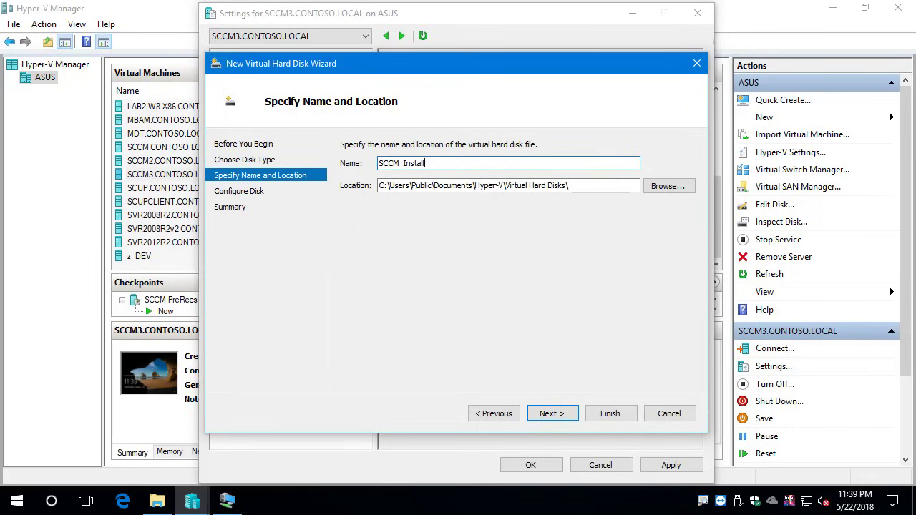
left_click(672, 188)
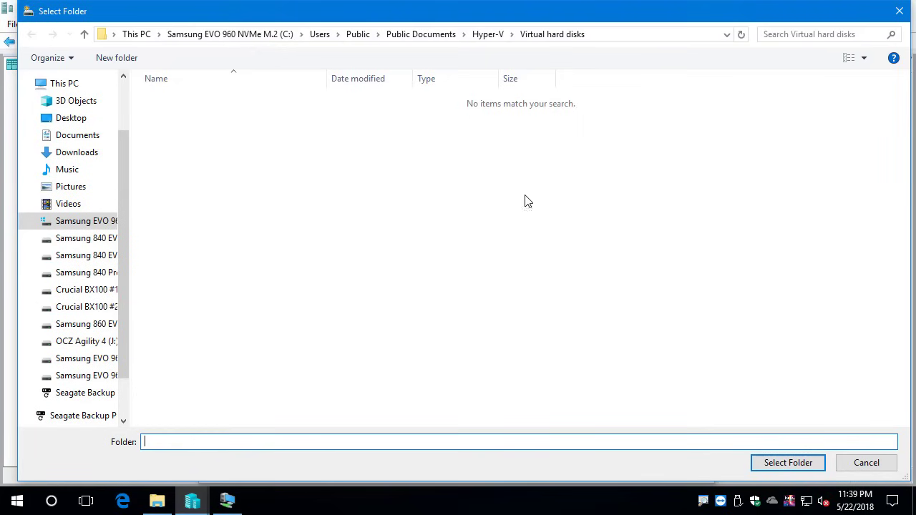
left_click(80, 223)
left_click(85, 242)
double_click(180, 103)
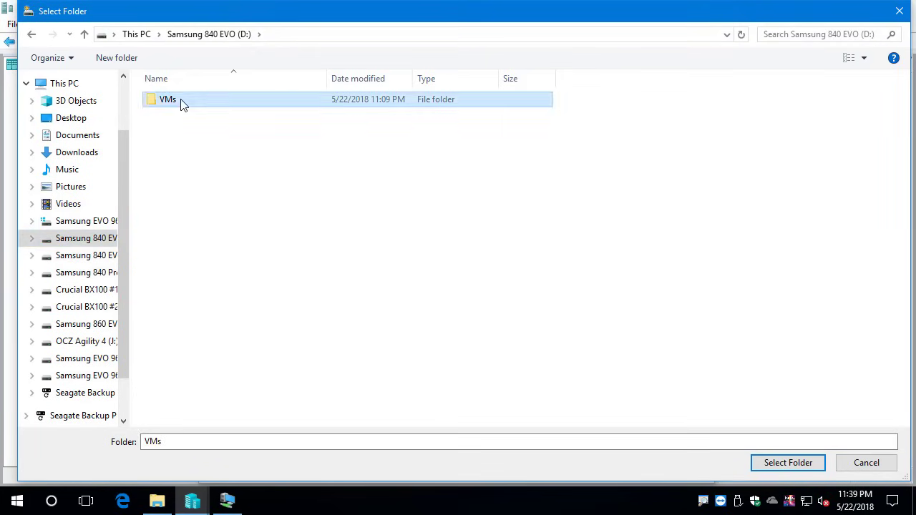
left_click(182, 161)
double_click(181, 162)
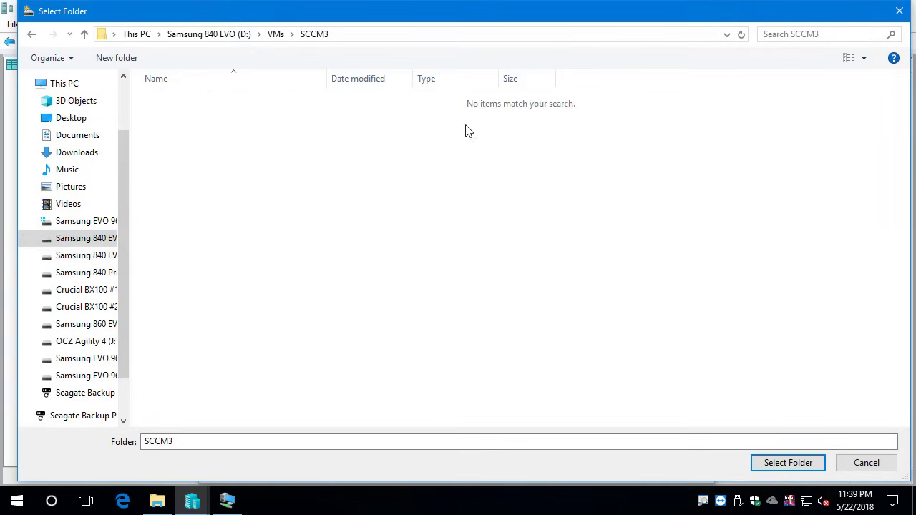
left_click(777, 462)
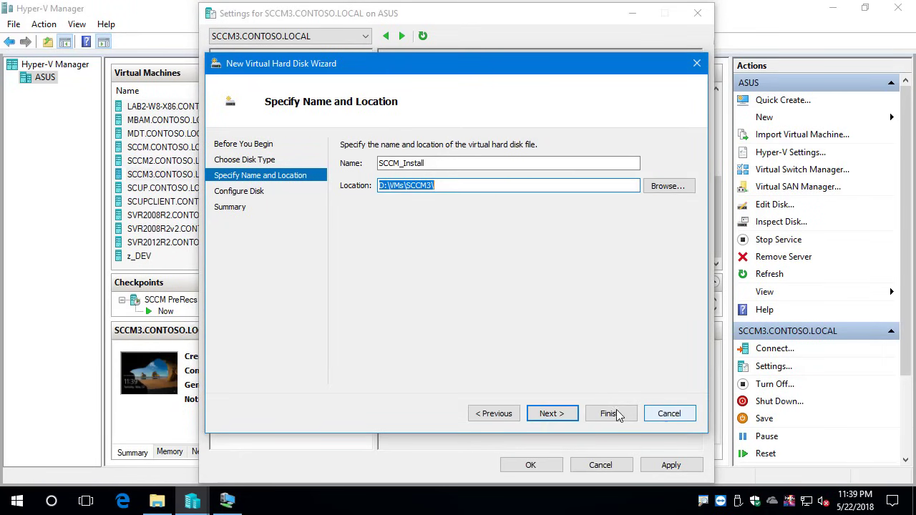
Set the new blank virtual hard disk's size to 50 GB and finish creating it
left_click(565, 415)
double_click(384, 182)
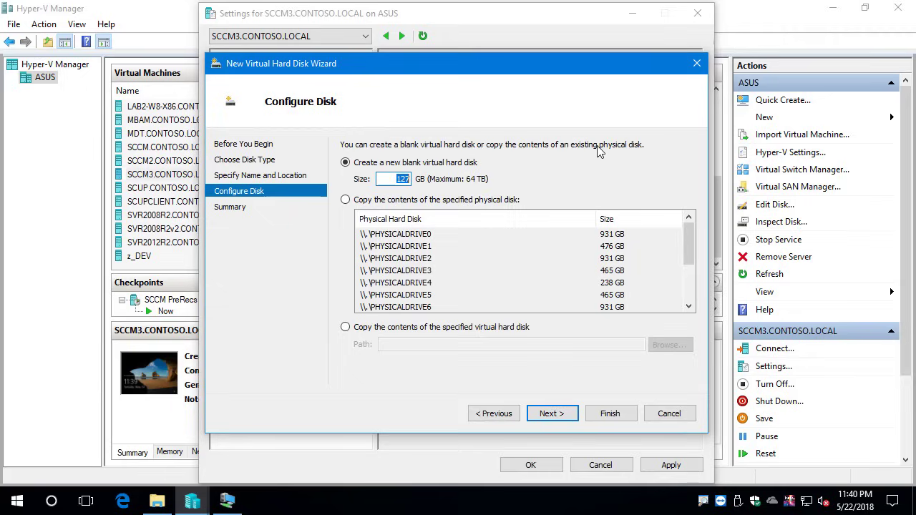
type("50")
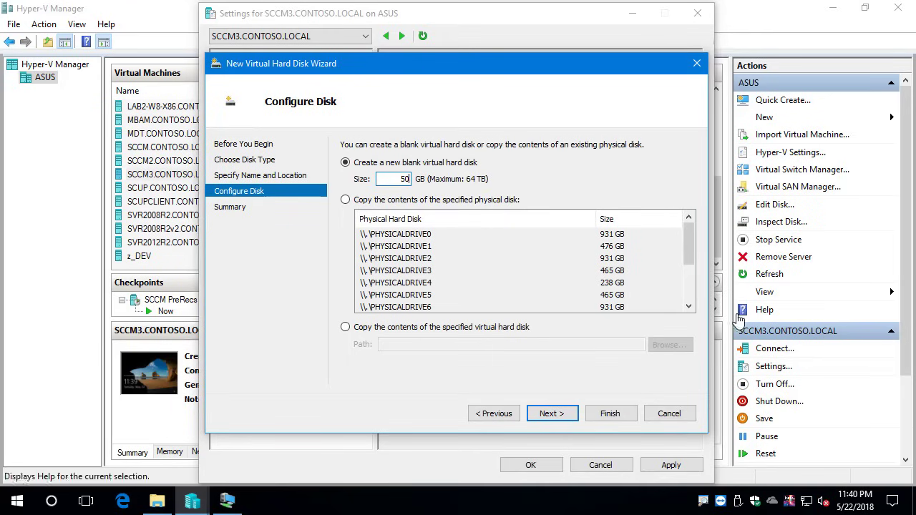
left_click(610, 413)
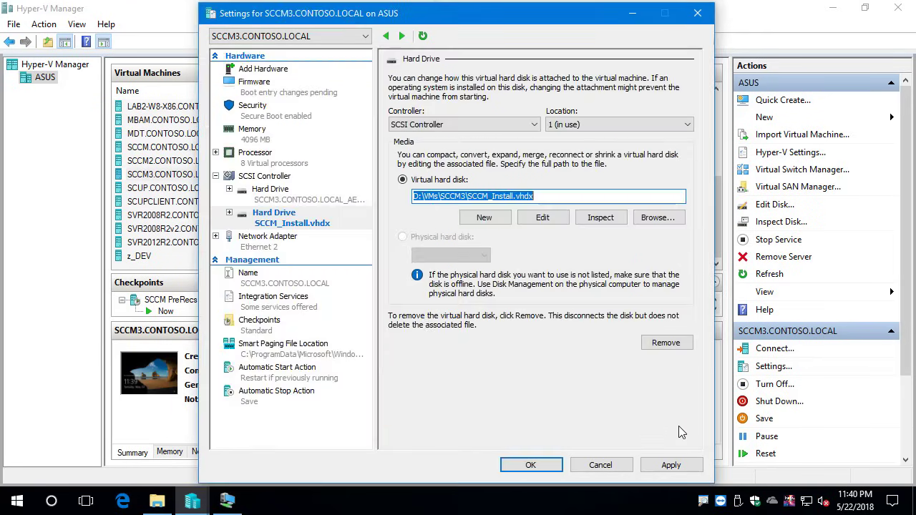
Apply the new hard drive to SCCM3.CONTOSO.LOCAL and switch to the virtual machine to open Disk Management, maximized
left_click(672, 465)
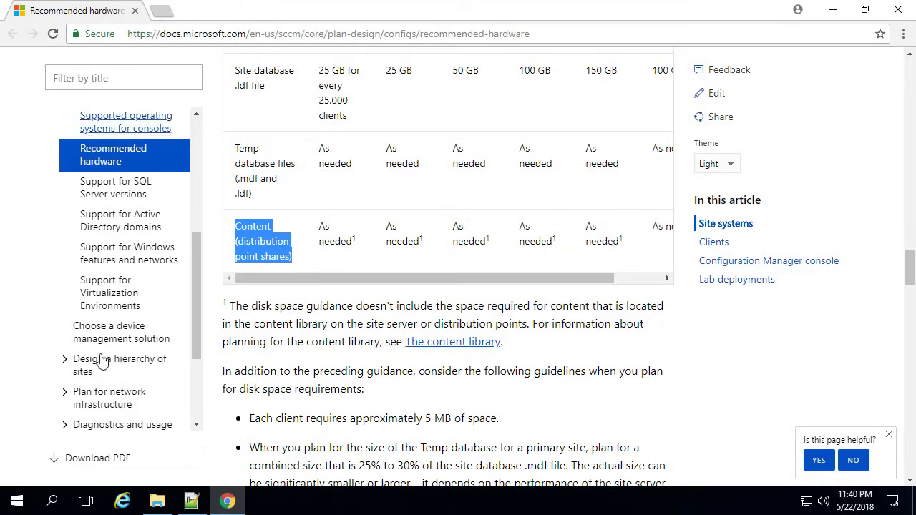
left_click(21, 503)
type("create")
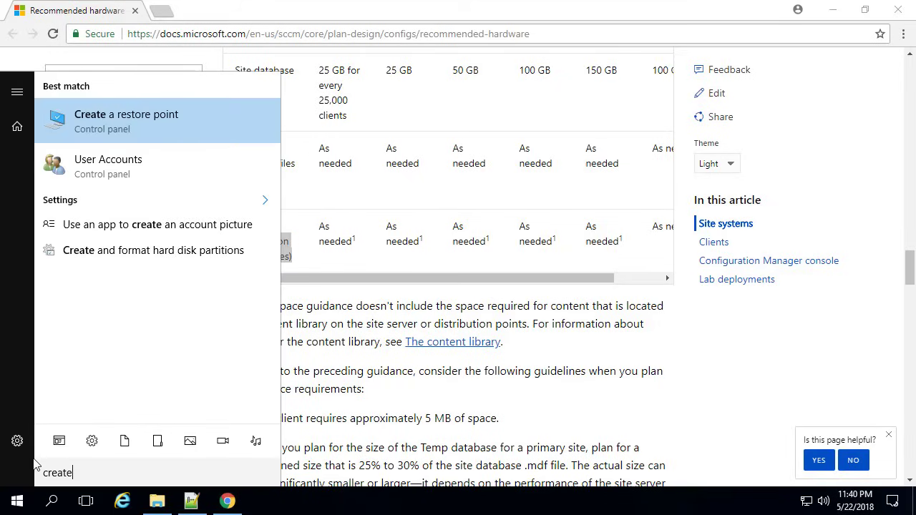
left_click(141, 252)
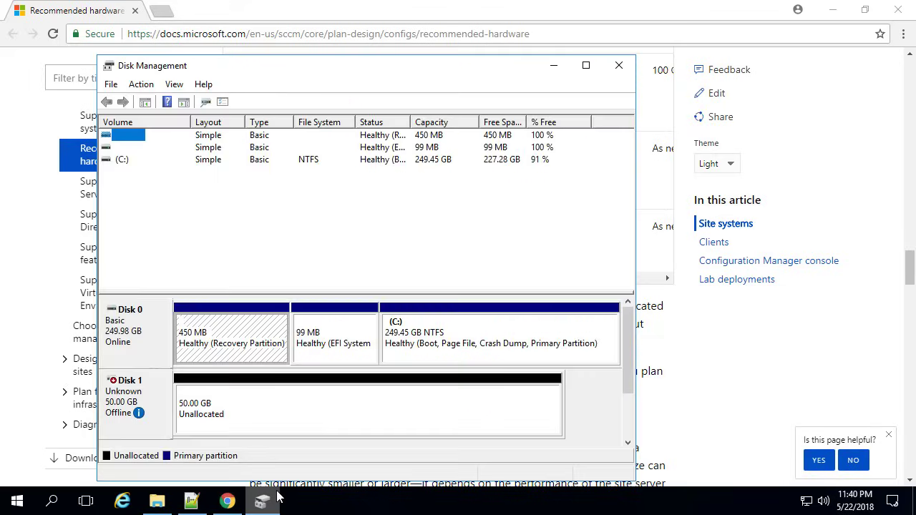
left_click(585, 67)
Bring the new 50 GB Disk 1 online and initialize it with the default partition style
right_click(51, 319)
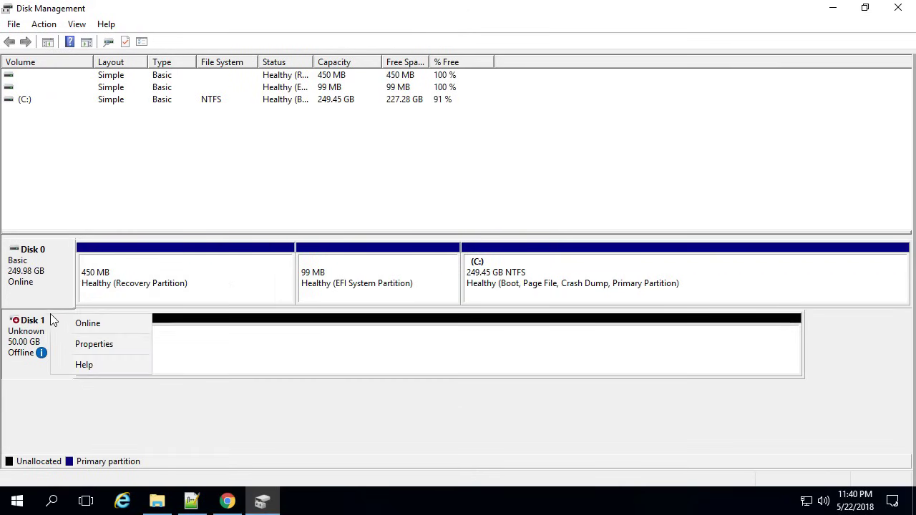
left_click(69, 324)
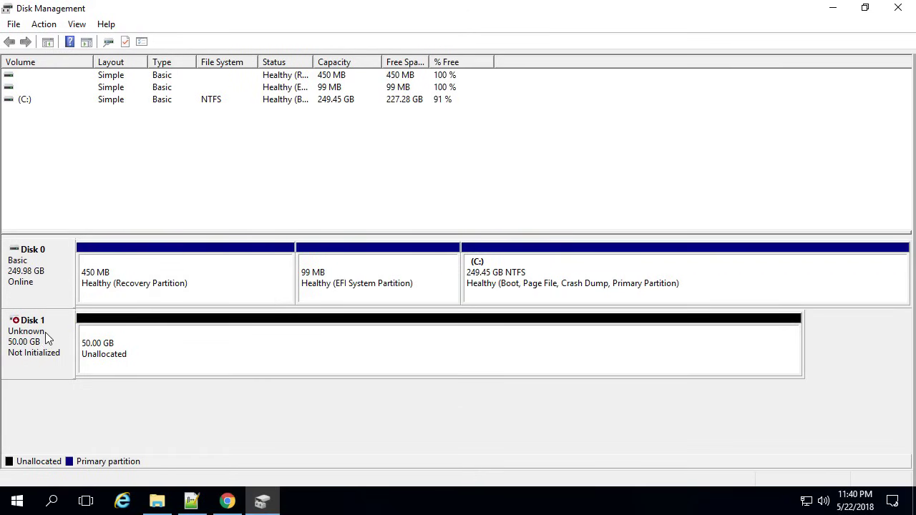
right_click(52, 331)
left_click(60, 342)
key("Return")
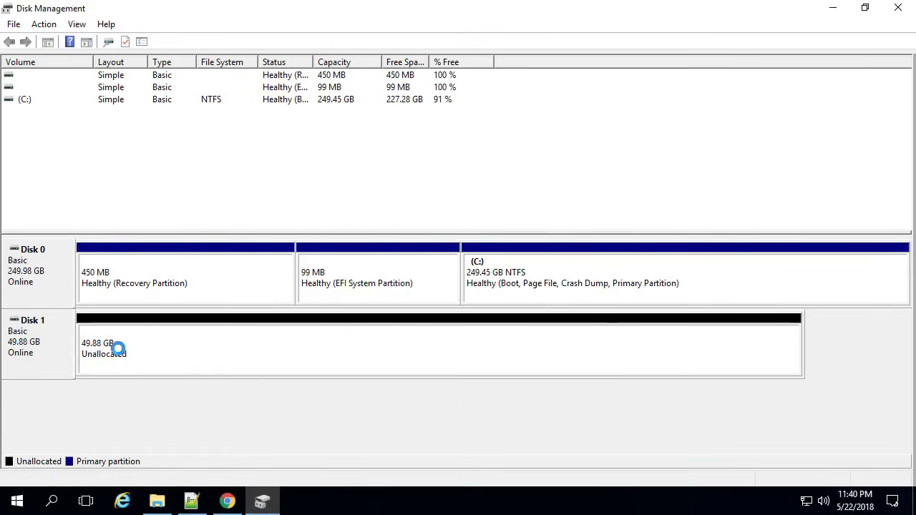
Create a simple volume of 51070 MB on Disk 1, quick-formatted as NTFS and labelled SCCM_Install
right_click(135, 349)
left_click(141, 356)
key("Return")
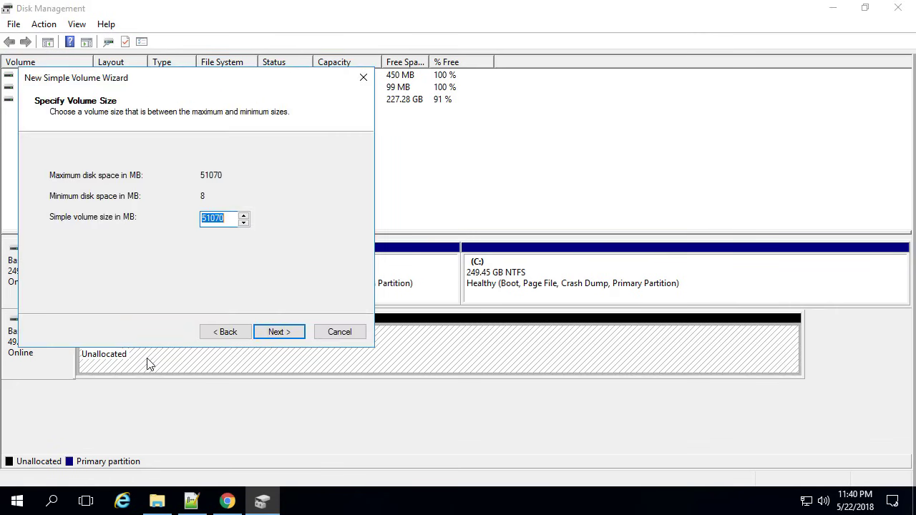
key("Return")
key("Return")
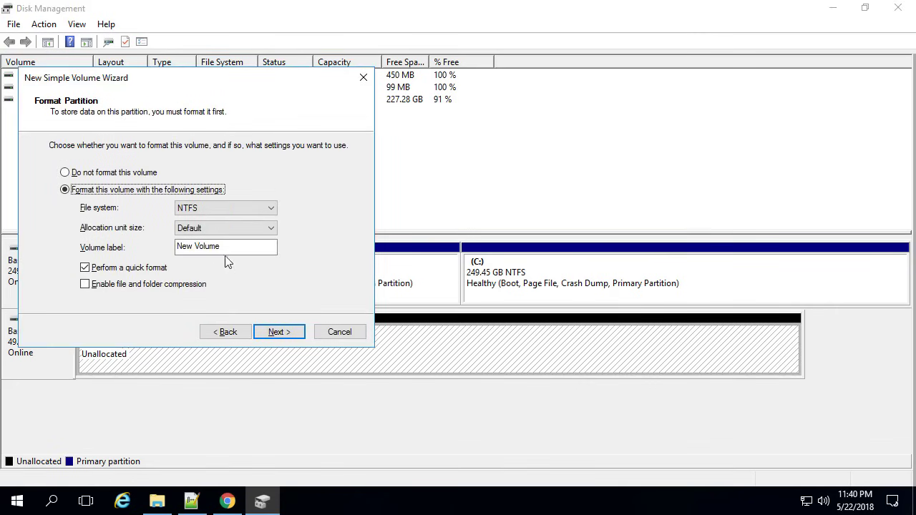
left_click_drag(224, 247, 74, 251)
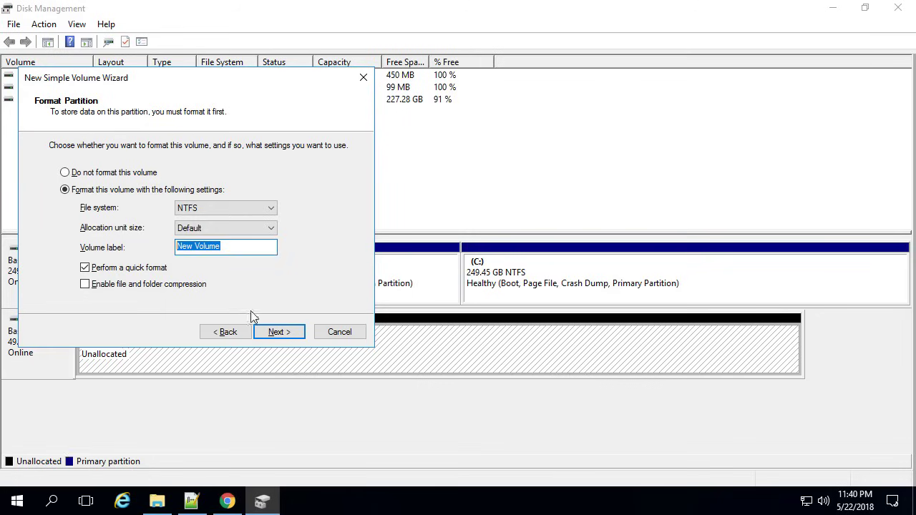
type("SCCM_Install")
left_click(286, 335)
left_click(292, 336)
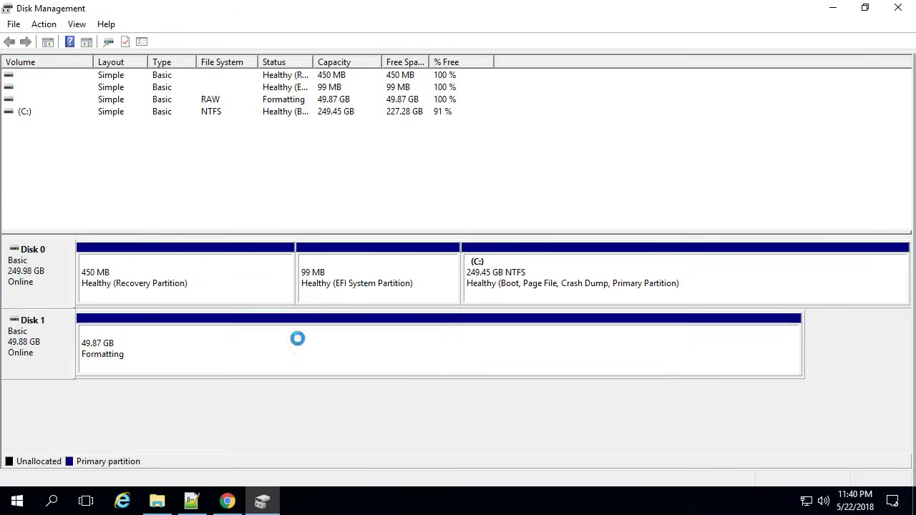
Switch to File Explorer and check the new SCCM_Install drive under This PC
left_click(158, 500)
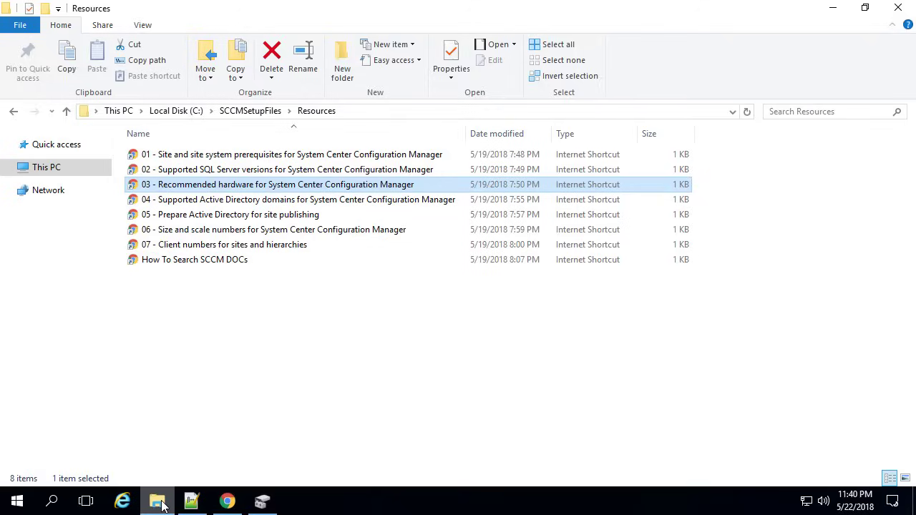
left_click(60, 169)
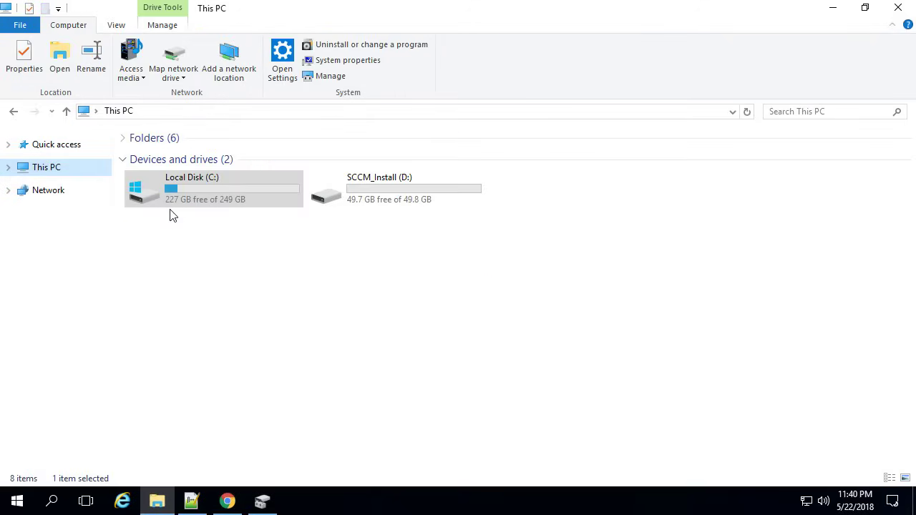
left_click(399, 183)
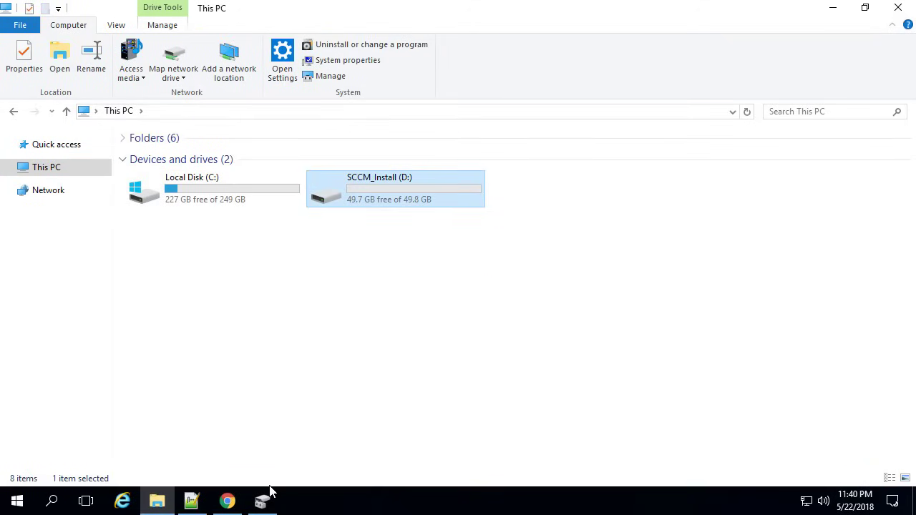
Review the remaining planned disks in the text notes, from SCCM_SQL_MDF through SCCM_ContentLibrary
left_click(201, 502)
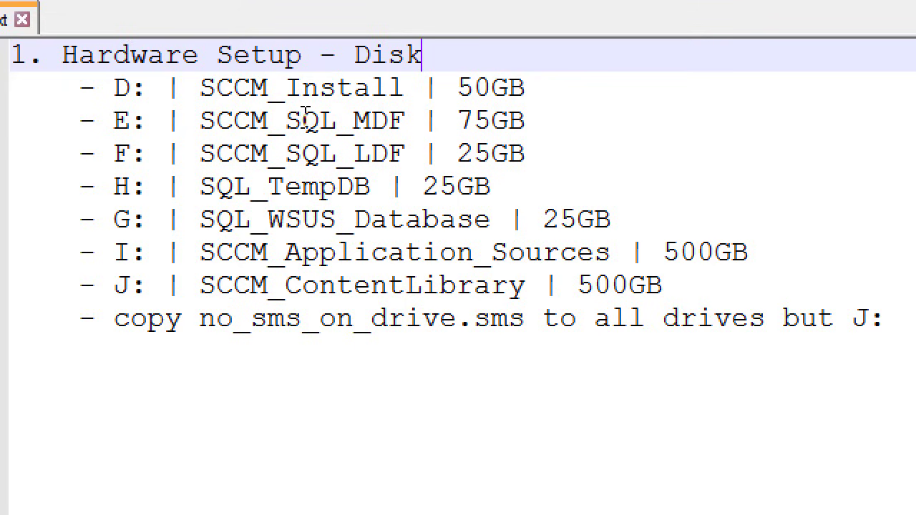
left_click(270, 121)
double_click(313, 123)
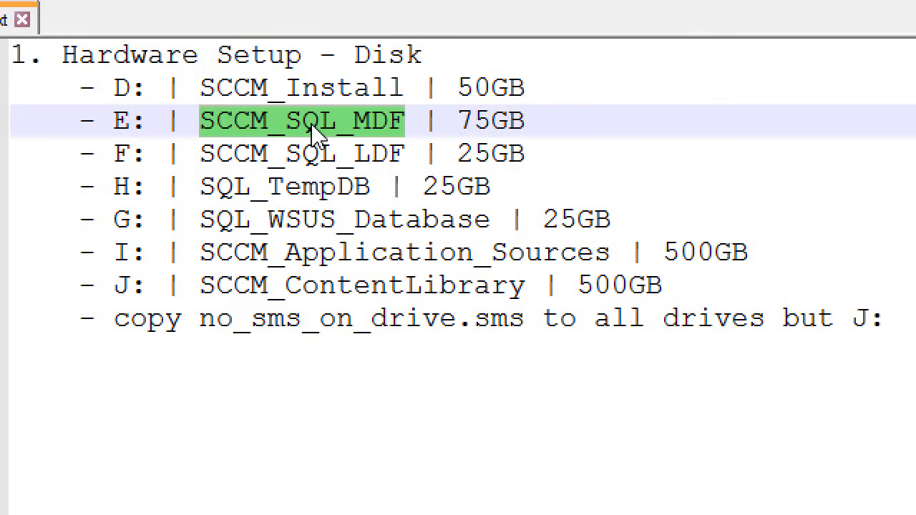
double_click(329, 154)
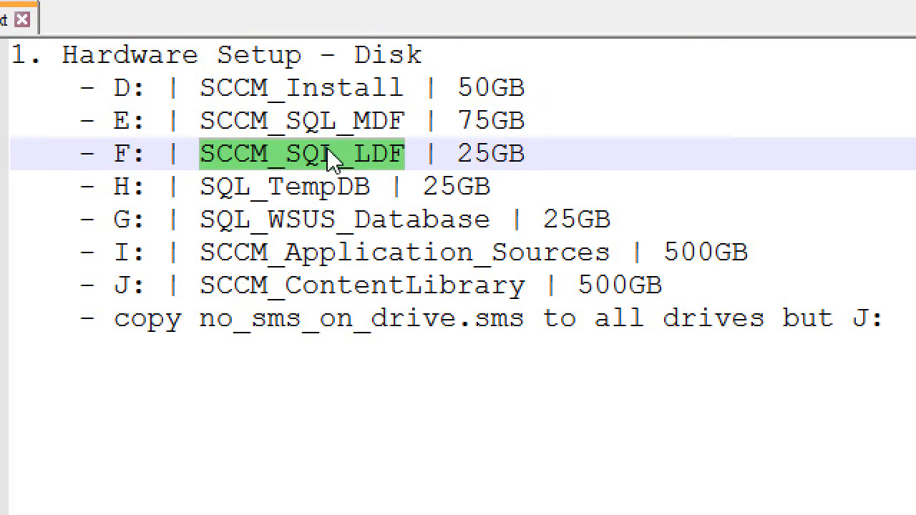
double_click(307, 185)
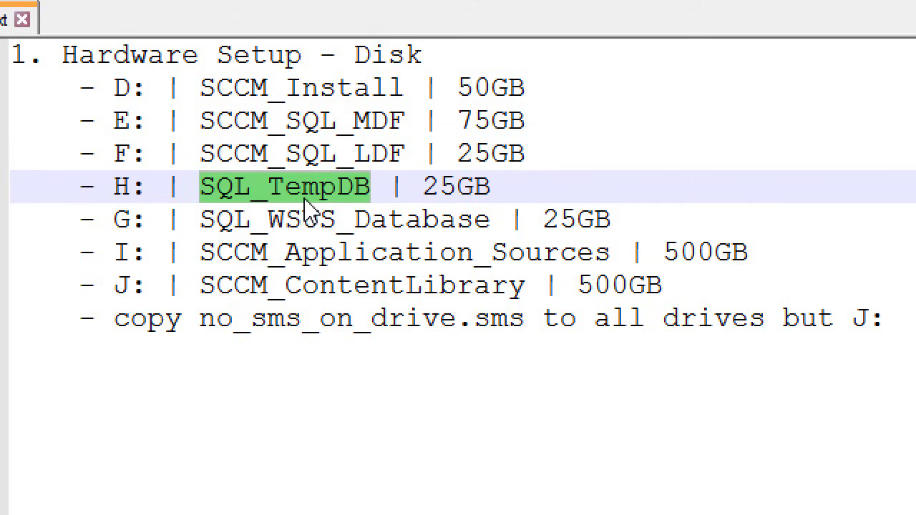
double_click(319, 218)
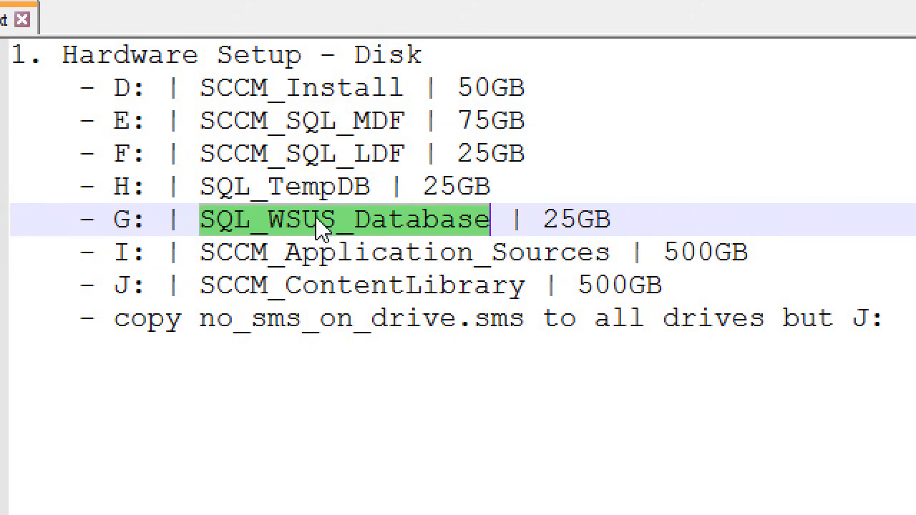
double_click(334, 255)
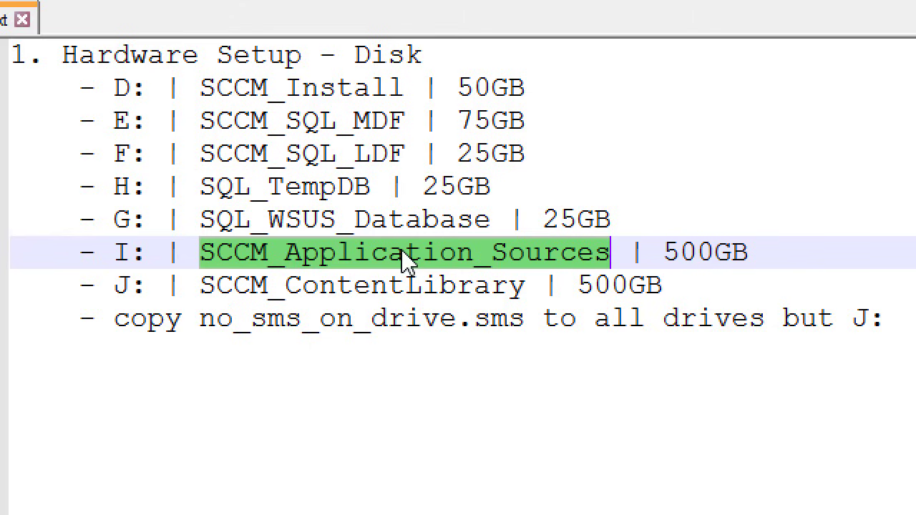
double_click(358, 289)
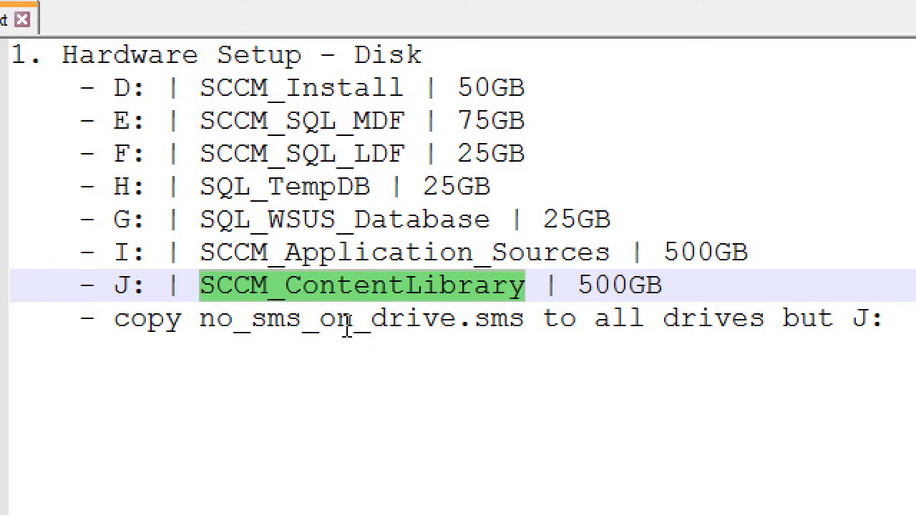
type("$A")
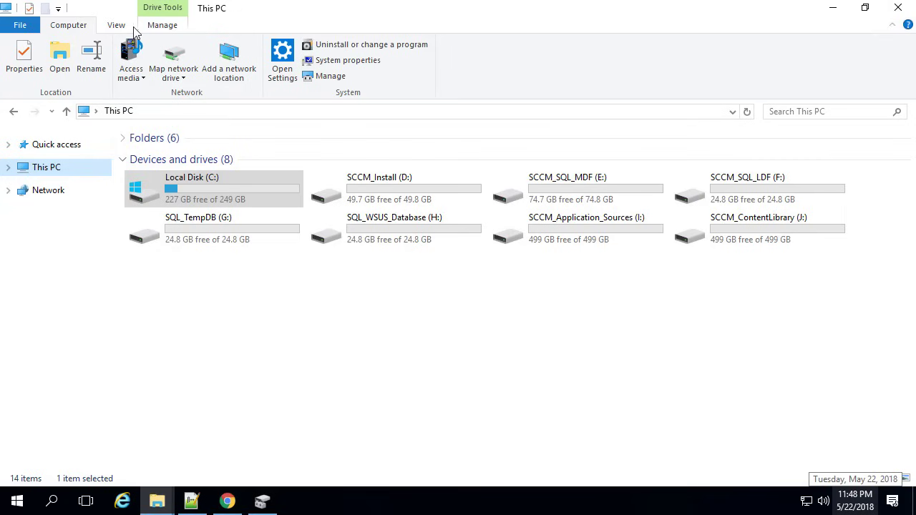
Check the SCCM_Install drive in File Explorer and the file paths of SCCM3's attached virtual hard disks in its Hyper-V settings
left_click(361, 188)
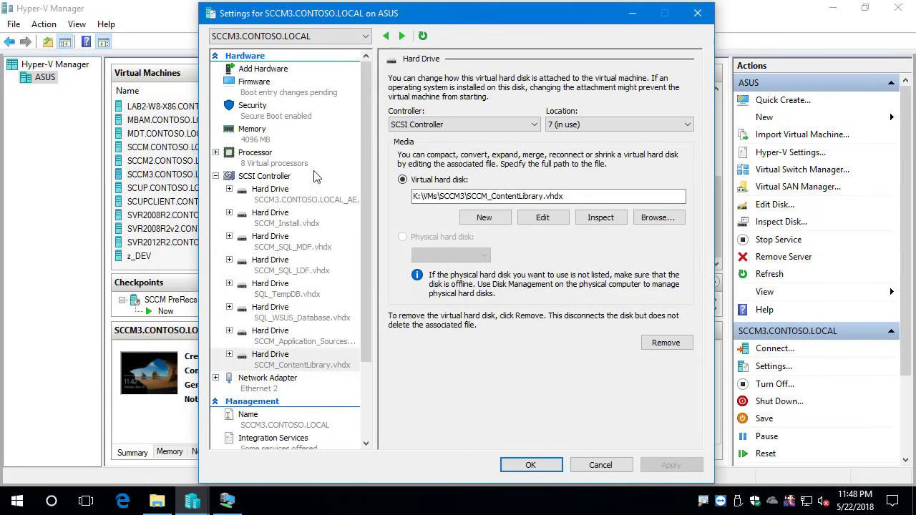
left_click(276, 224)
left_click(293, 244)
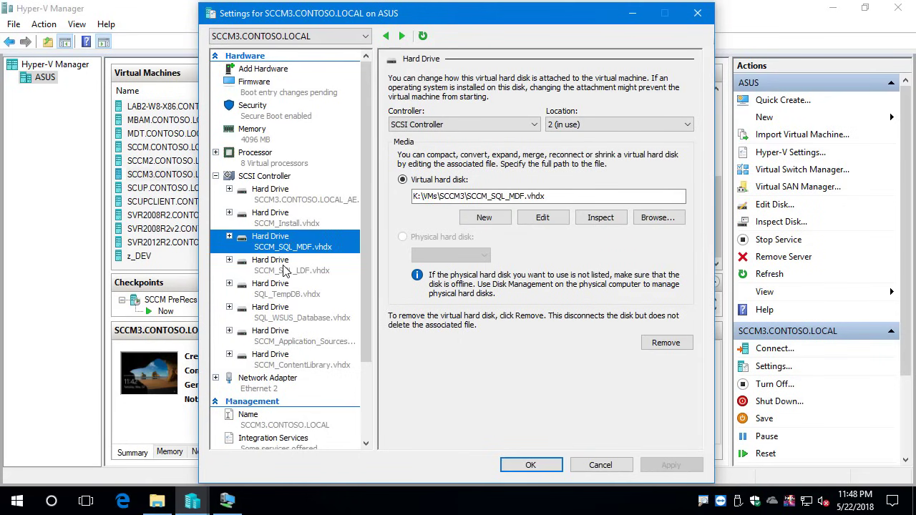
left_click(284, 275)
left_click(287, 297)
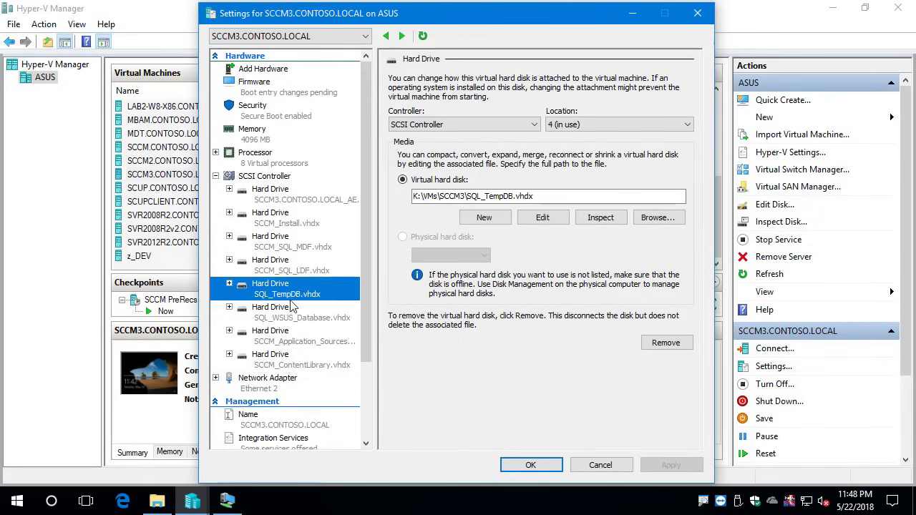
left_click(291, 324)
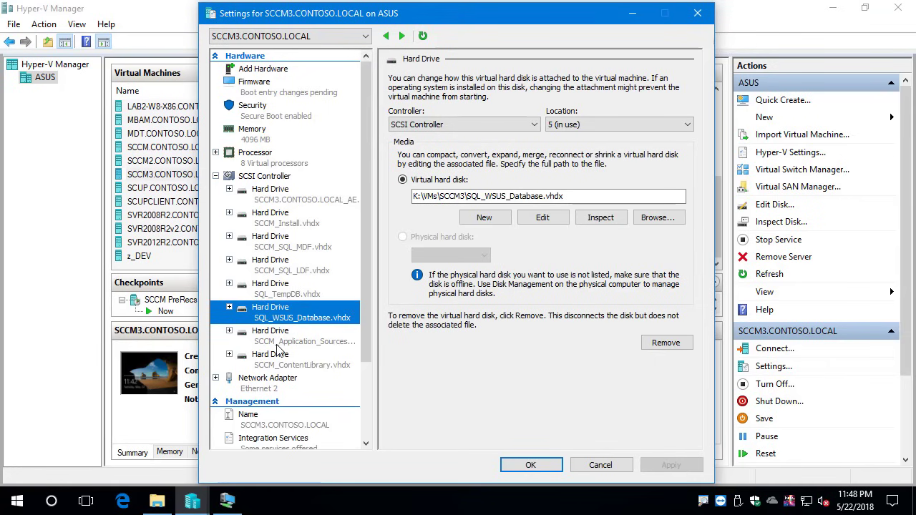
left_click(279, 346)
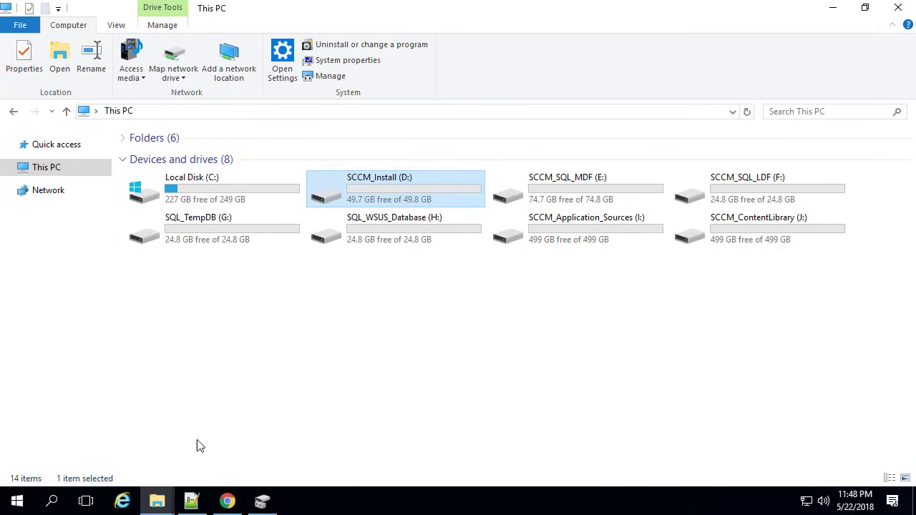
Bring up the SCCMSetupFiles folder window and copy the no_sms_on_drive.sms file
mouse_move(159, 503)
left_click(217, 443)
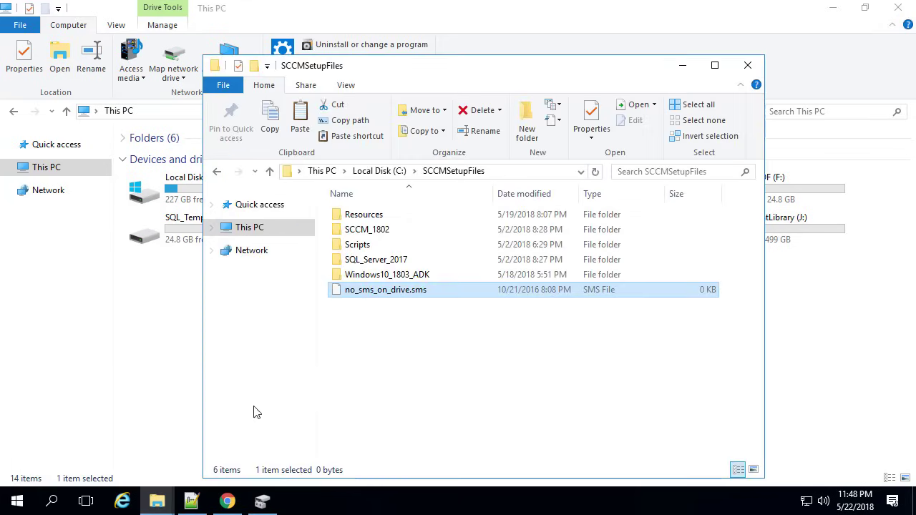
left_click(393, 322)
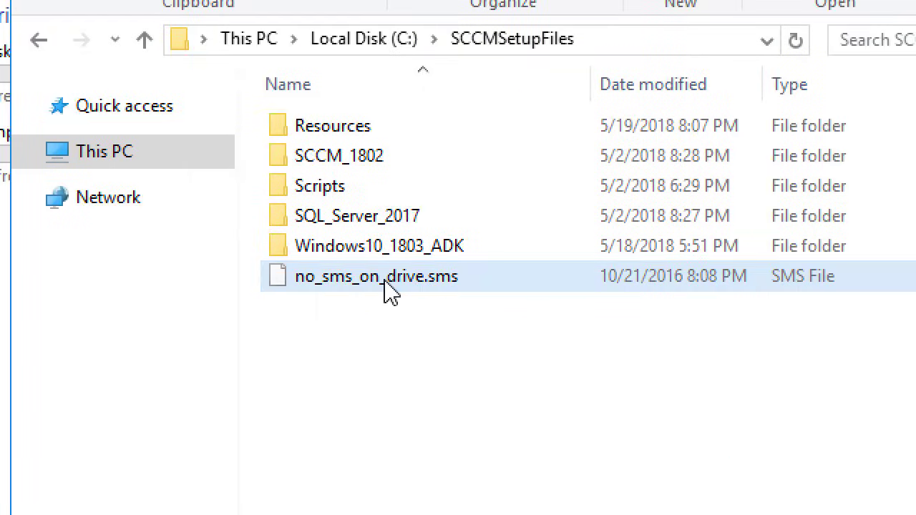
left_click(390, 290)
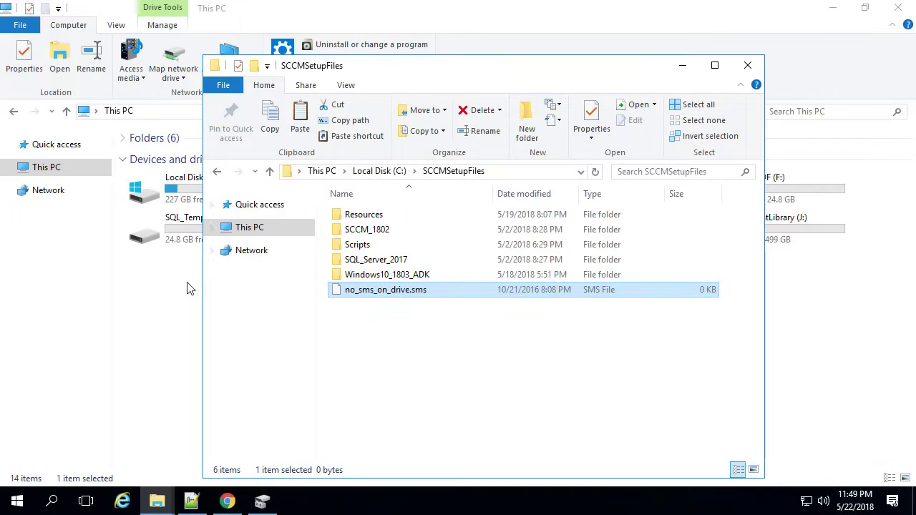
Paste no_sms_on_drive.sms into the root of Local Disk (C:), granting administrator permission
left_click(189, 290)
double_click(219, 202)
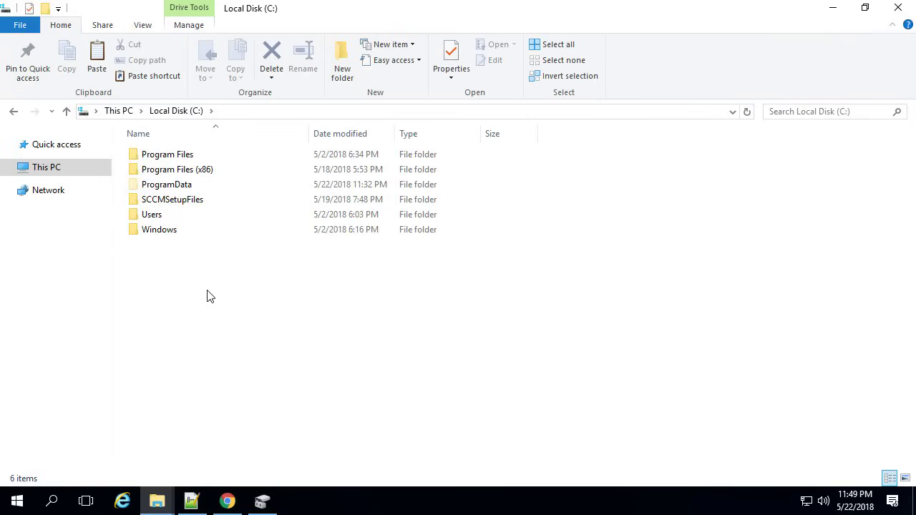
key("ctrl+v")
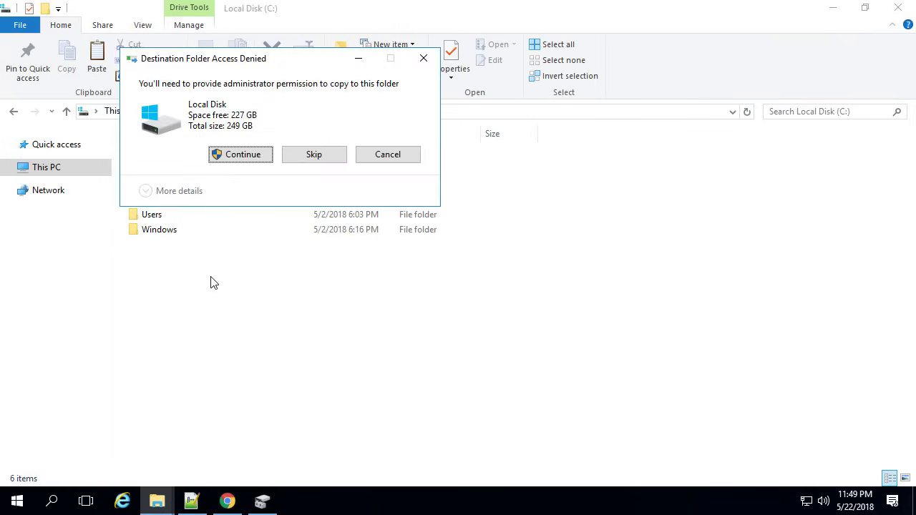
left_click(235, 156)
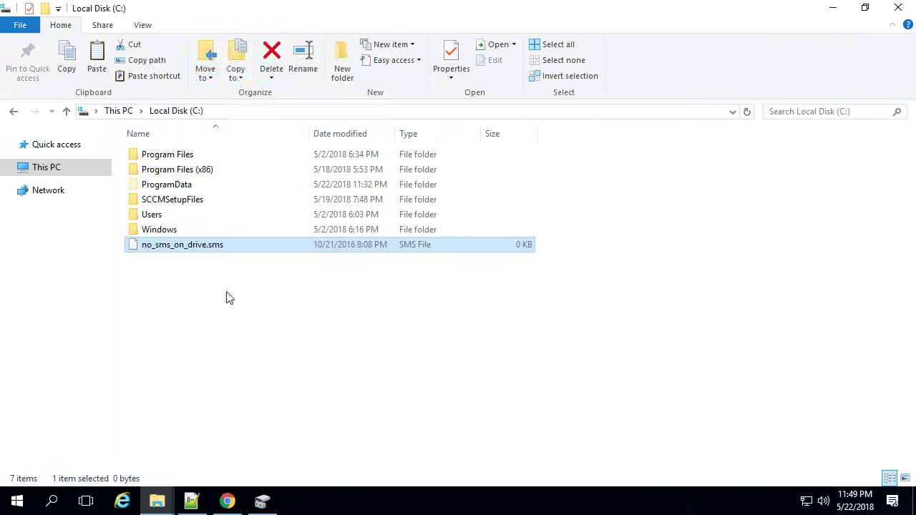
left_click(225, 298)
Paste no_sms_on_drive.sms into SCCM_Install (D:) with administrator permission, and select SCCM_ContentLibrary (J:) back in the drive list
left_click(123, 113)
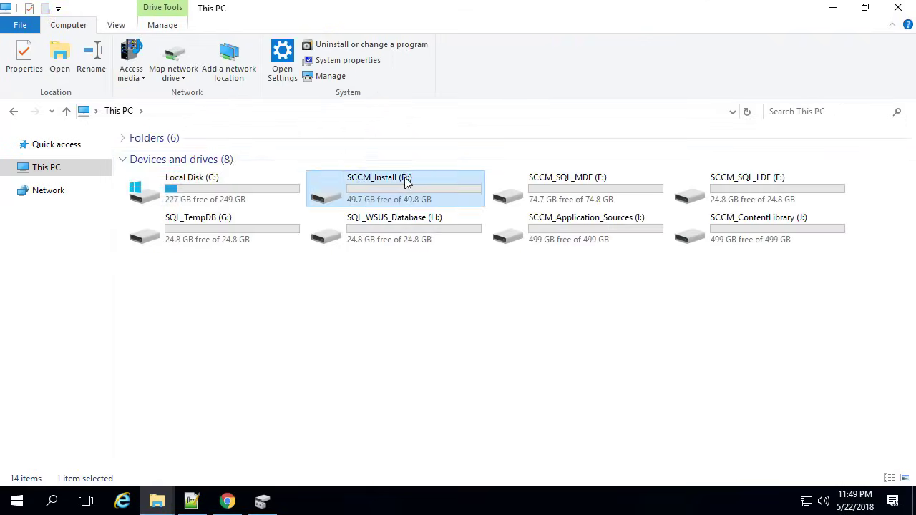
double_click(403, 180)
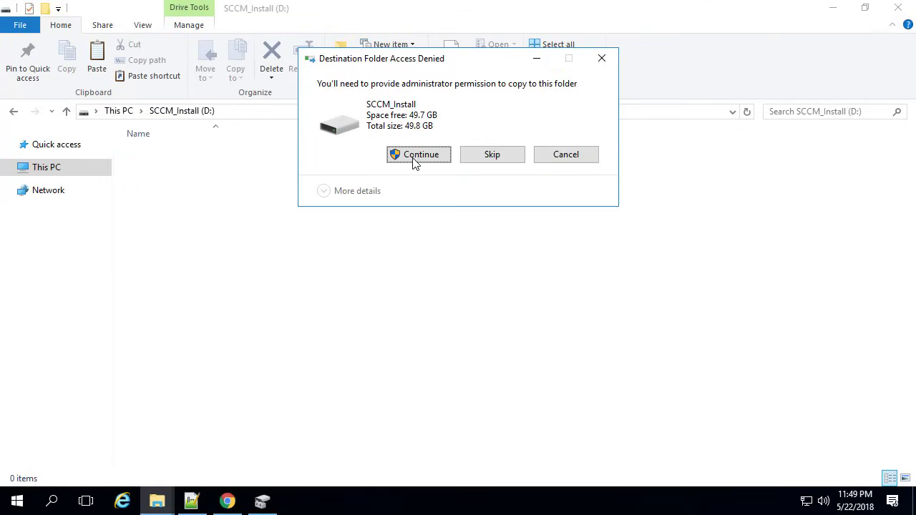
left_click(415, 157)
left_click(120, 112)
left_click(777, 231)
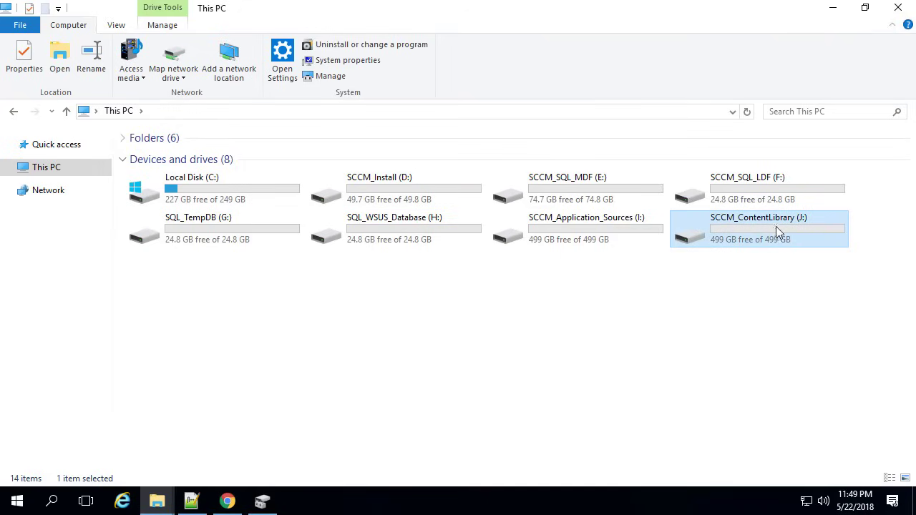
Check the contents of the SCCM_ContentLibrary (J:) drive and return to the drive list
left_click(601, 186)
double_click(601, 186)
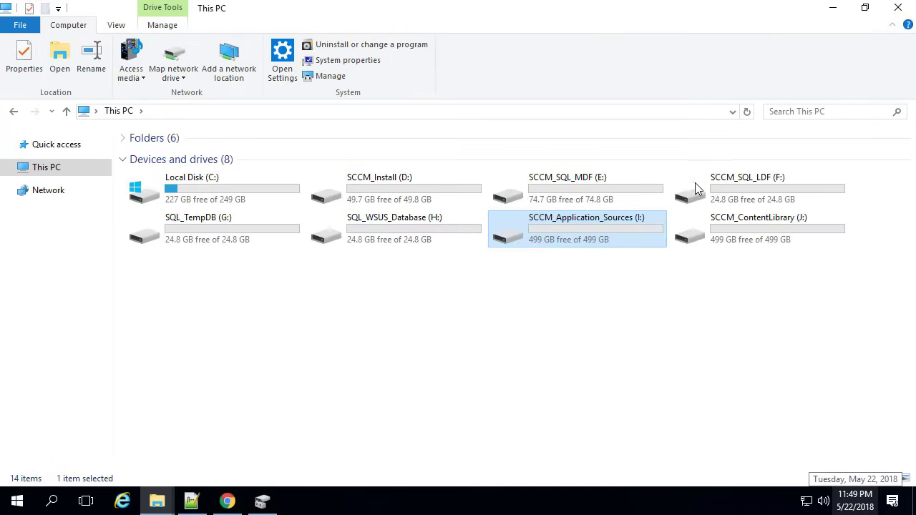
left_click(777, 228)
double_click(761, 224)
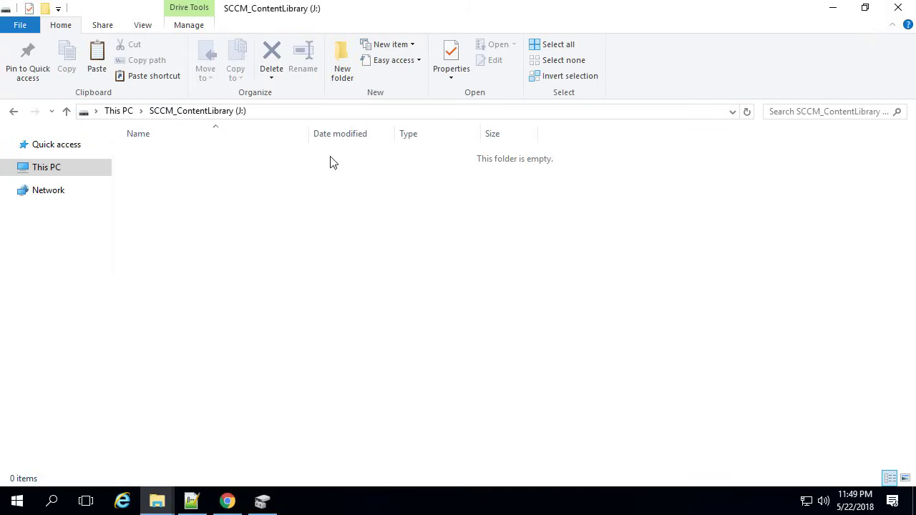
left_click(127, 112)
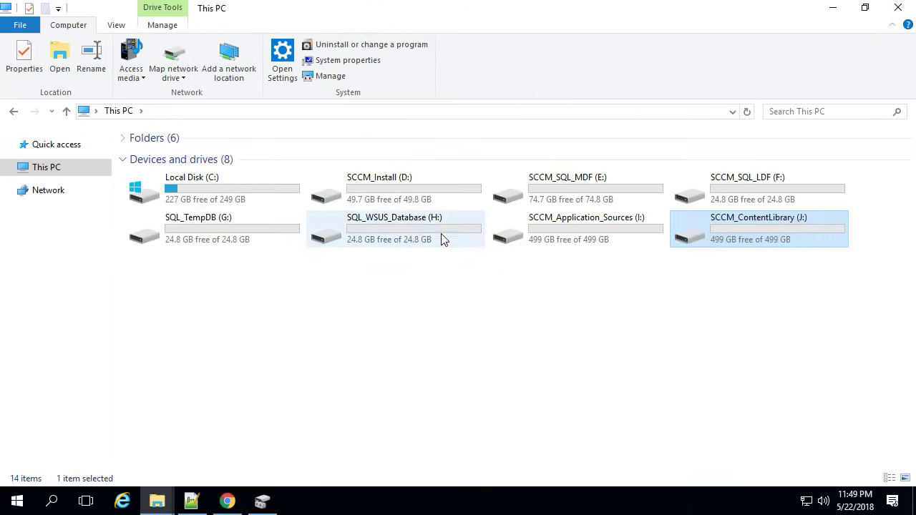
Check SQL_WSUS_Database (H:) for no_sms_on_drive.sms, and select the SCCM_SQL_LDF (F:) drive back in the drive list
left_click(418, 224)
double_click(418, 224)
left_click(161, 154)
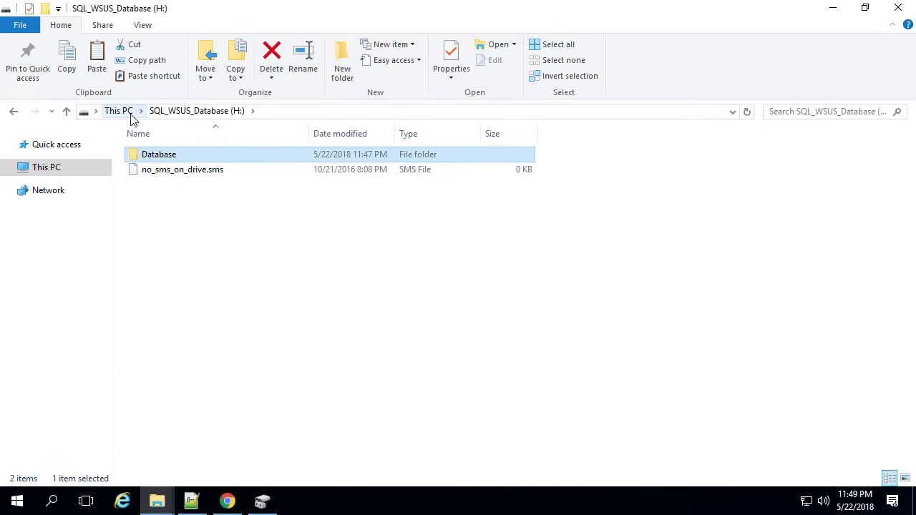
left_click(119, 113)
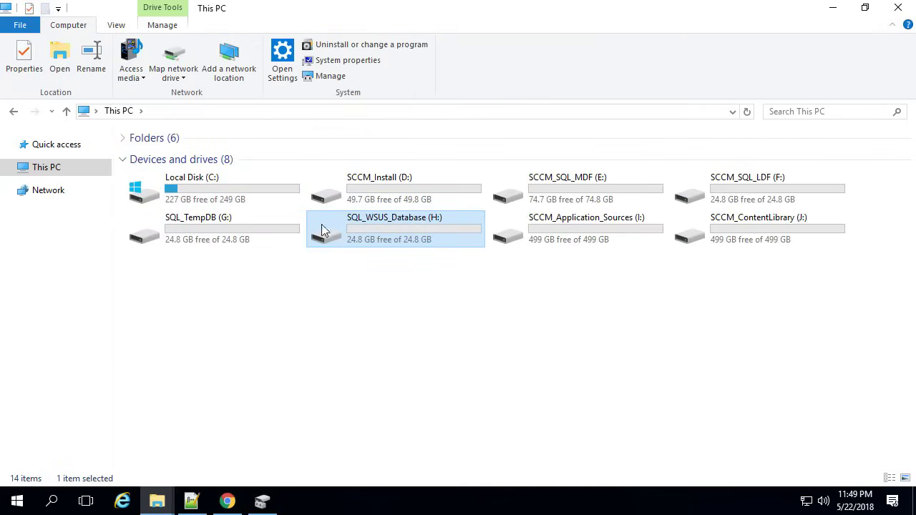
left_click(282, 236)
left_click(734, 195)
left_click(584, 186)
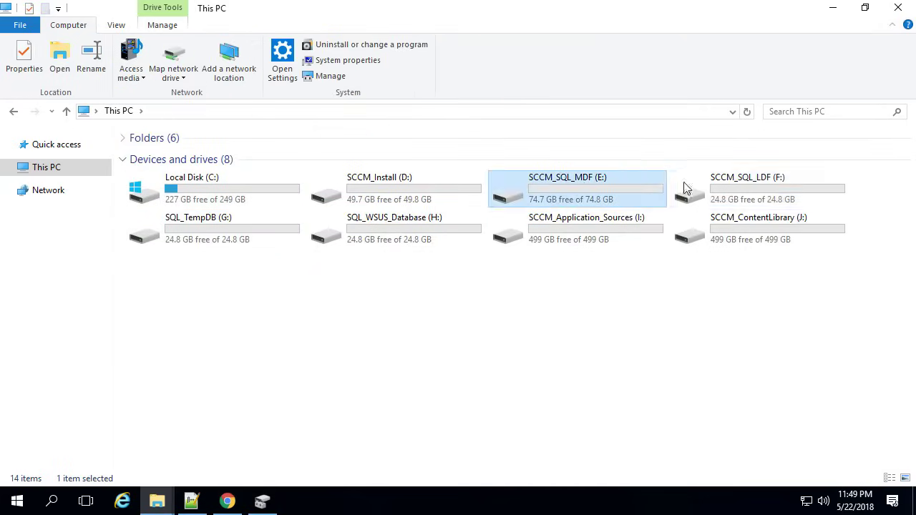
left_click(688, 190)
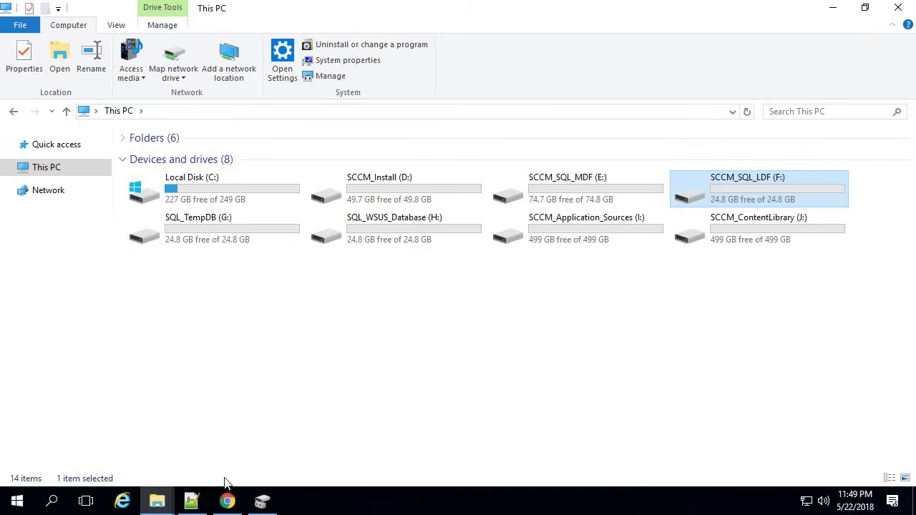
Switch to Chrome and review the disk space recommendations by client count in the Recommended hardware article, then minimize the browser
left_click(239, 503)
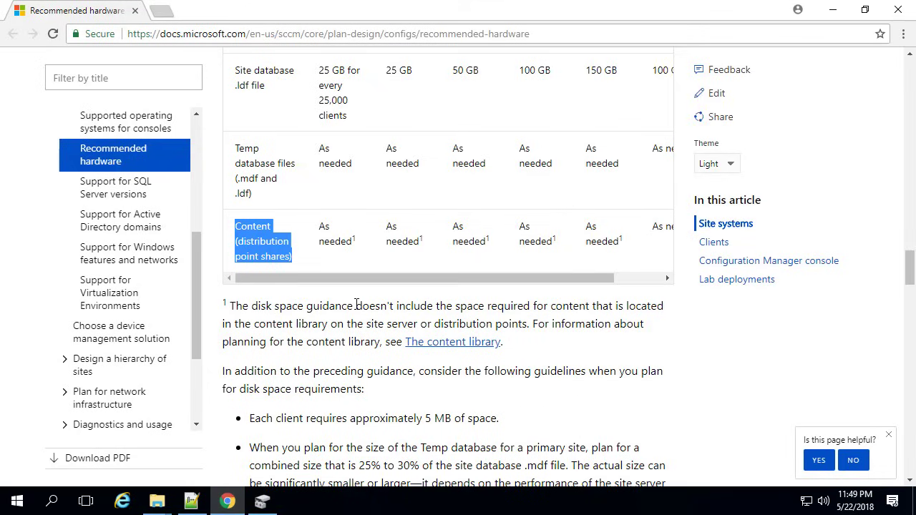
scroll(430, 360, "up", 2)
scroll(417, 299, "up", 2)
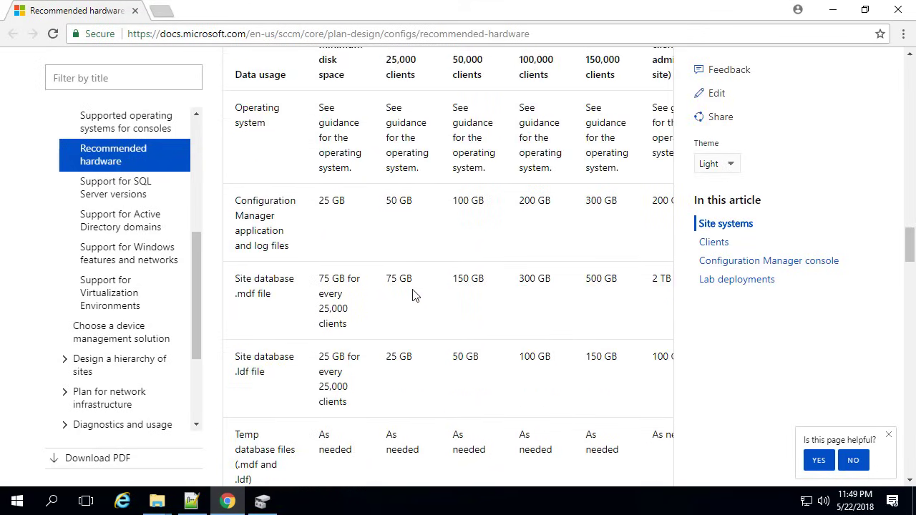
scroll(435, 233, "up", 1)
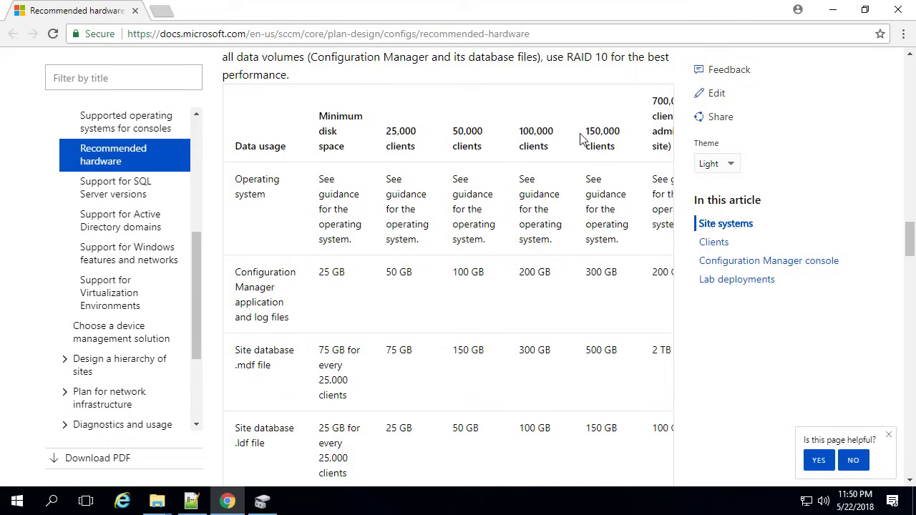
scroll(581, 139, "down", 1)
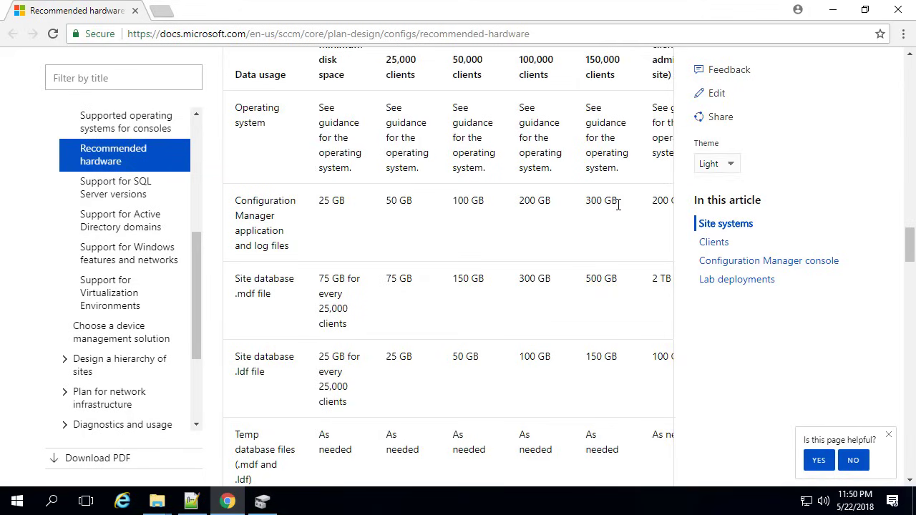
scroll(453, 238, "down", 2)
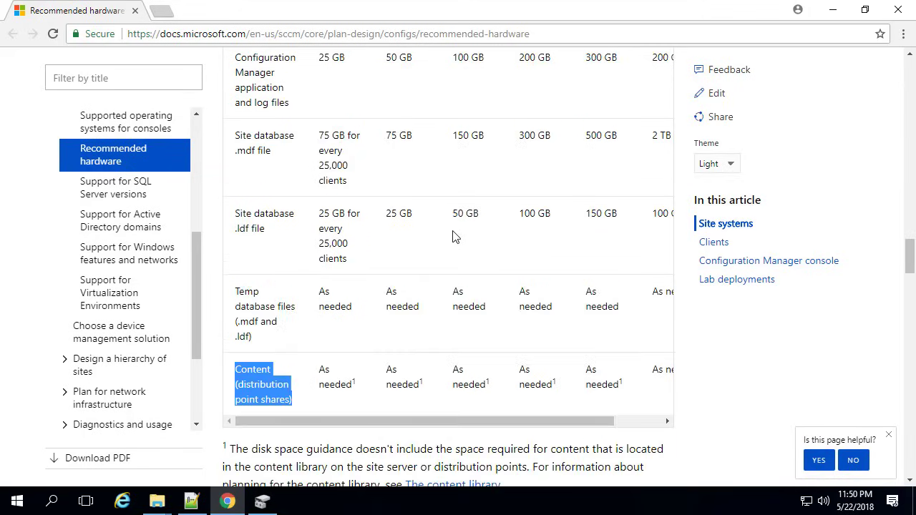
scroll(464, 215, "up", 1)
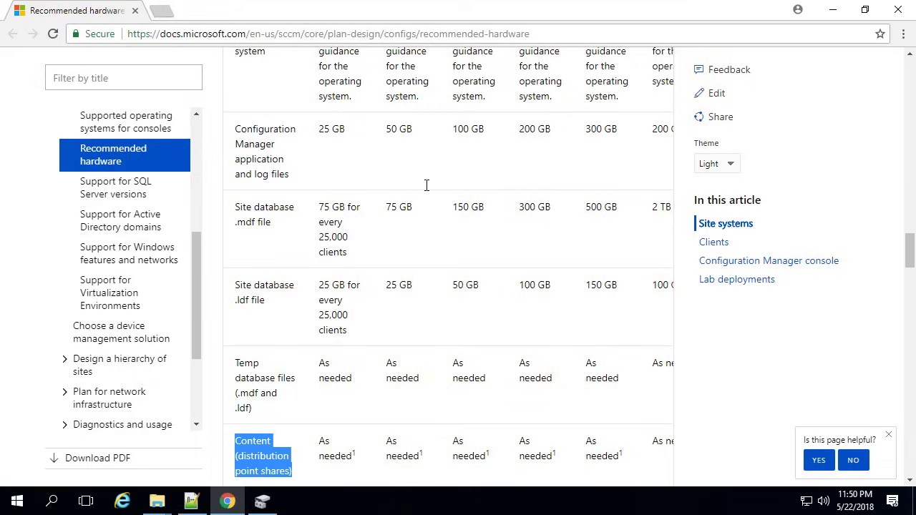
left_click(832, 8)
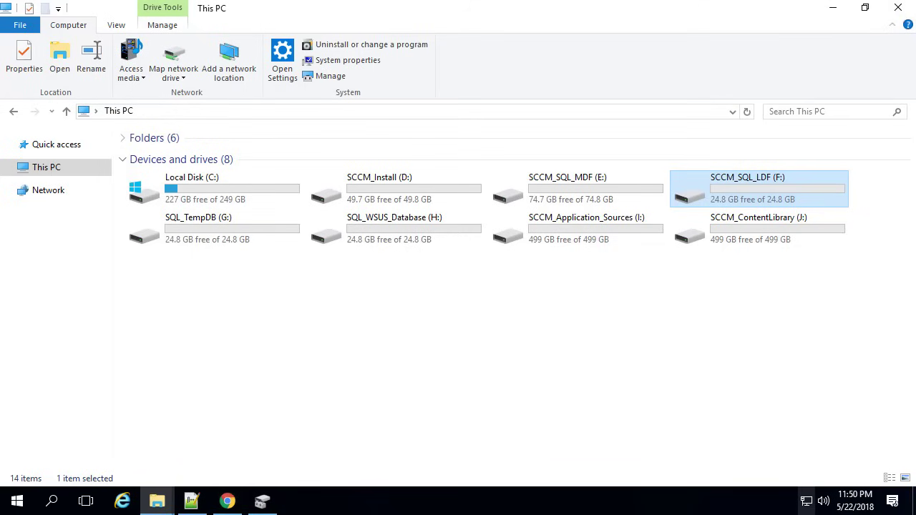
Open Install_IIS.txt from the Scripts folder in C:\SCCMSetupFiles and copy its entire Install-WindowsFeature command
double_click(227, 183)
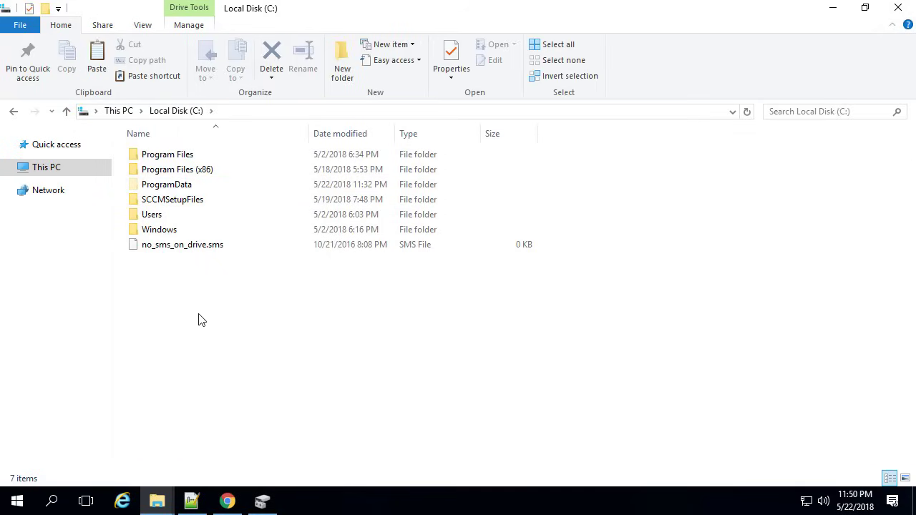
double_click(181, 199)
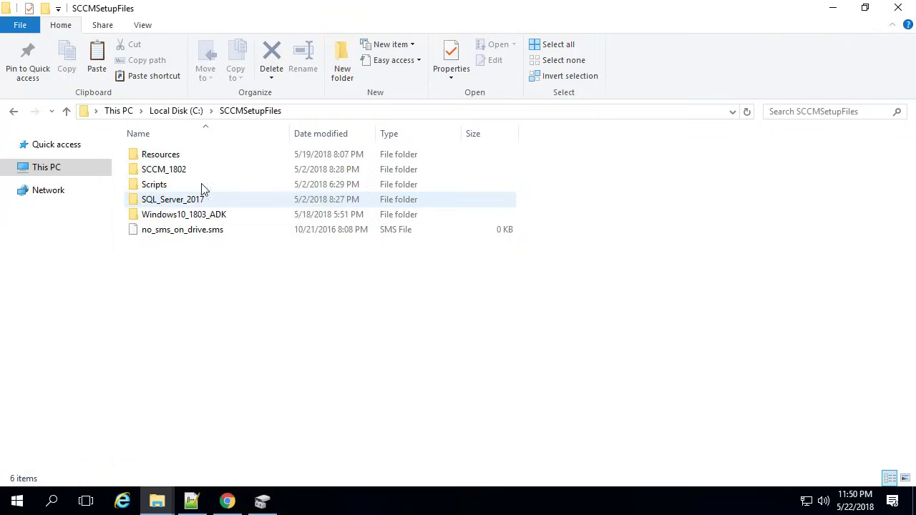
left_click(162, 187)
double_click(162, 189)
double_click(176, 154)
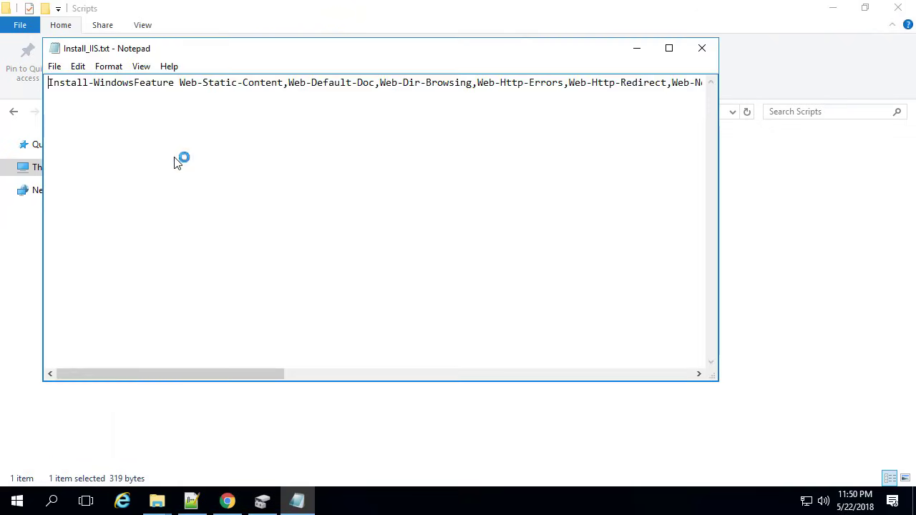
key("ctrl+a")
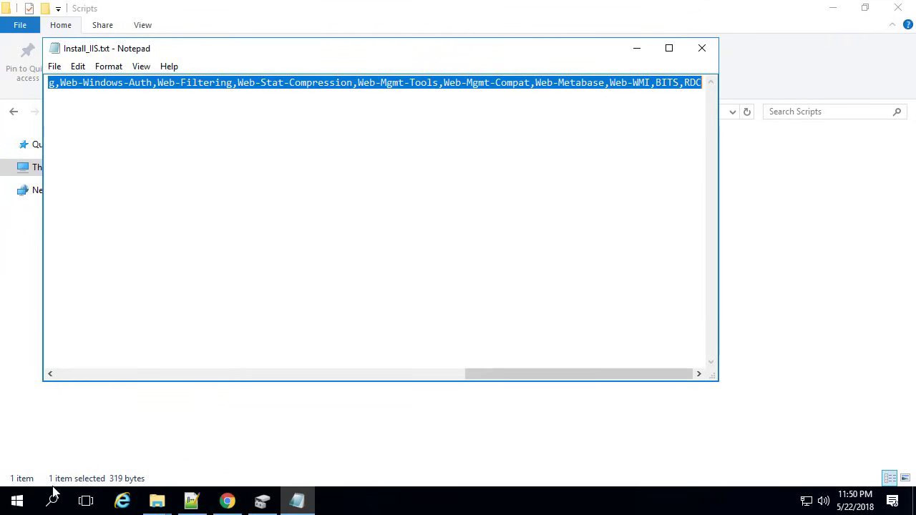
Open a Command Prompt with administrator permission and start powershell in it
right_click(17, 501)
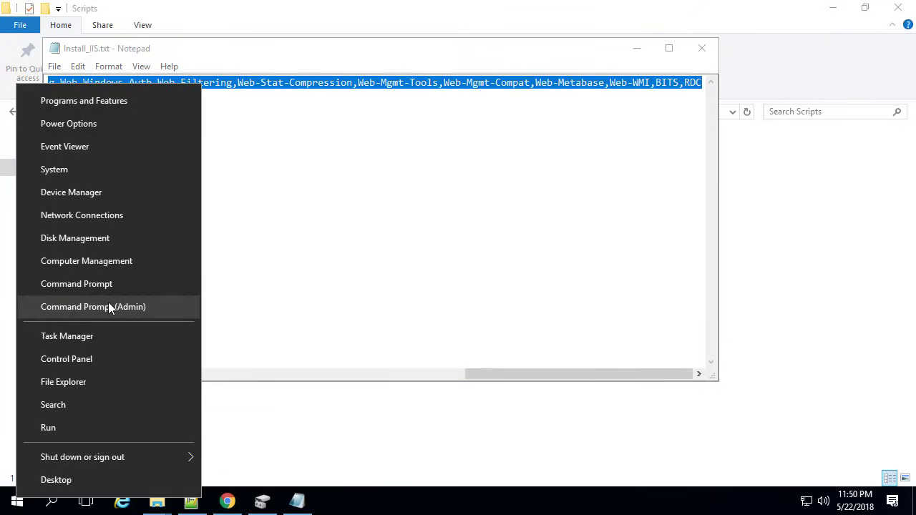
left_click(128, 308)
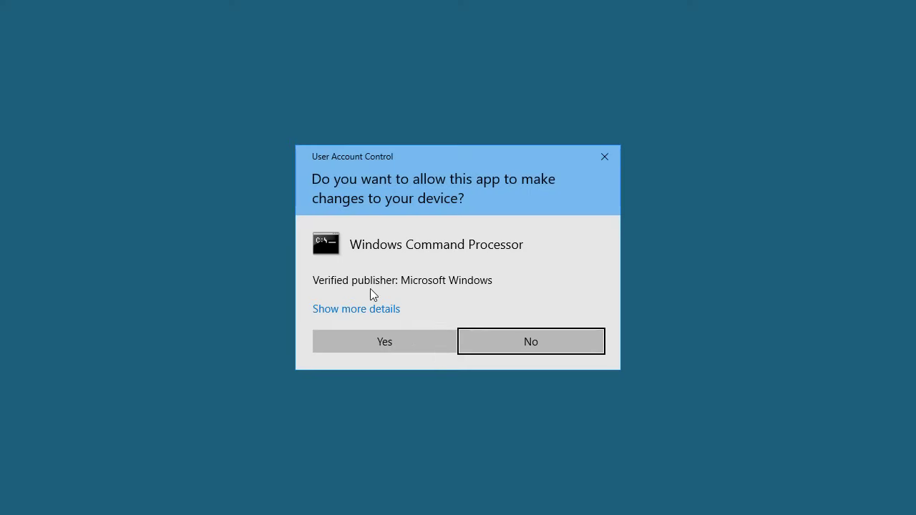
left_click(406, 341)
left_click(391, 268)
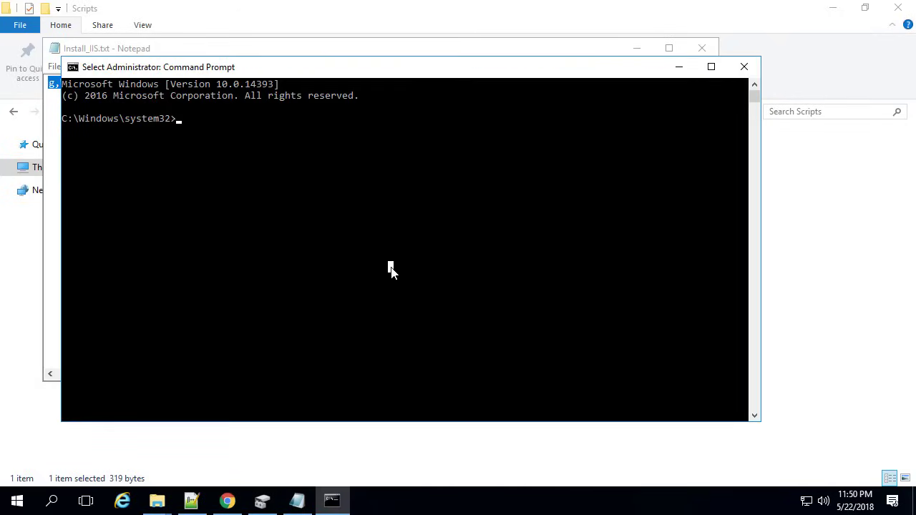
type("power")
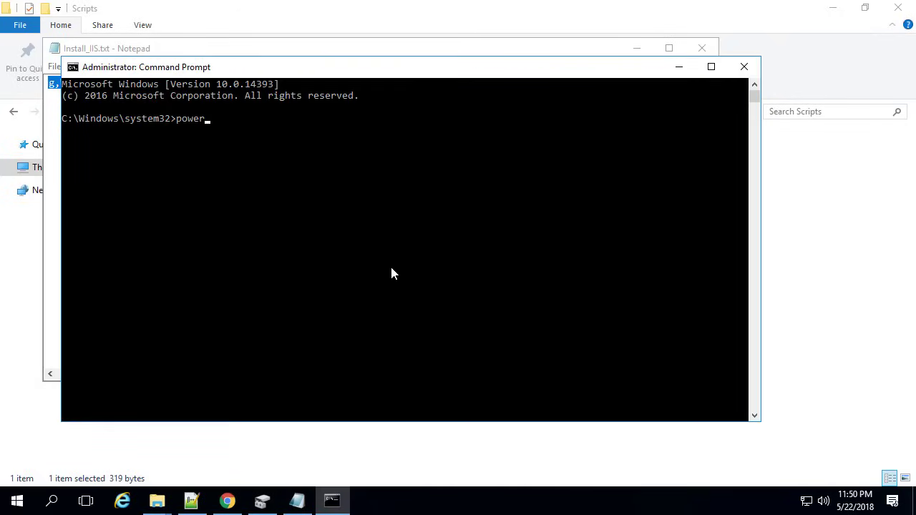
type("shell")
key("Return")
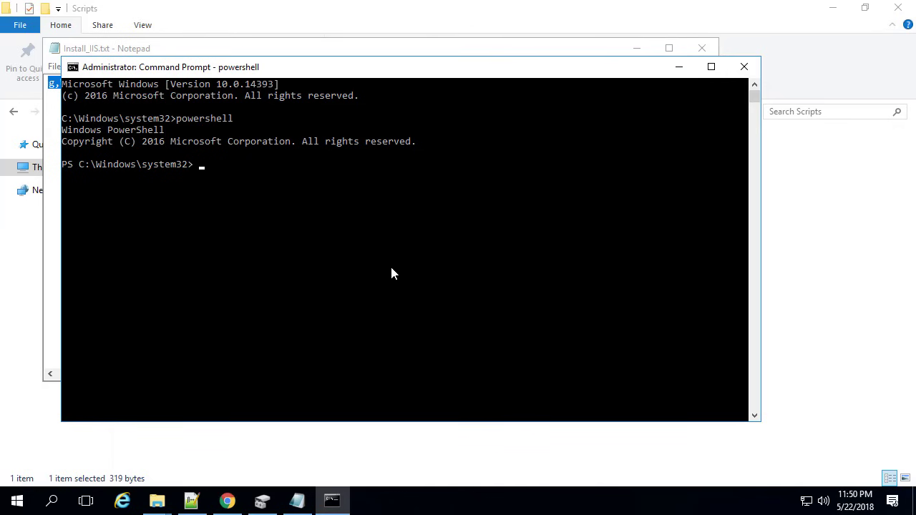
Run the copied Install-WindowsFeature command in PowerShell, close the console and Install_IIS.txt, and return to the SCCMSetupFiles folder
right_click(391, 273)
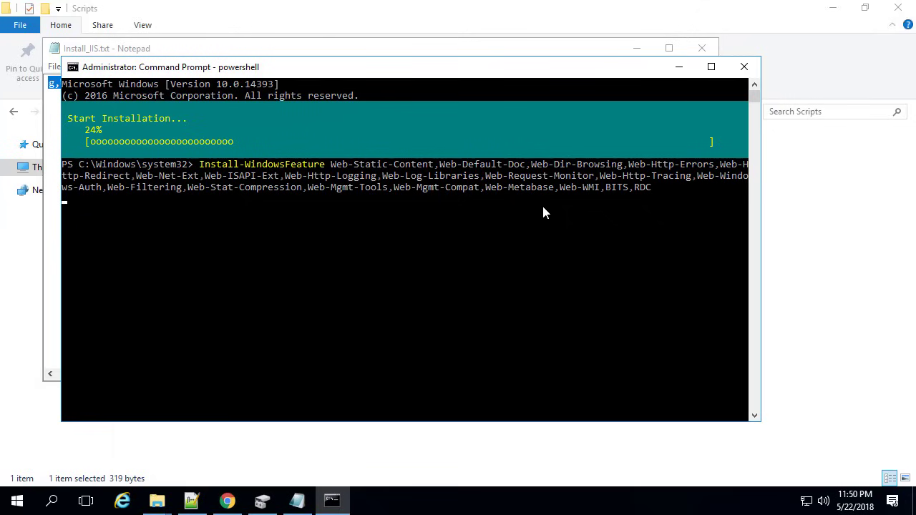
mouse_move(855, 500)
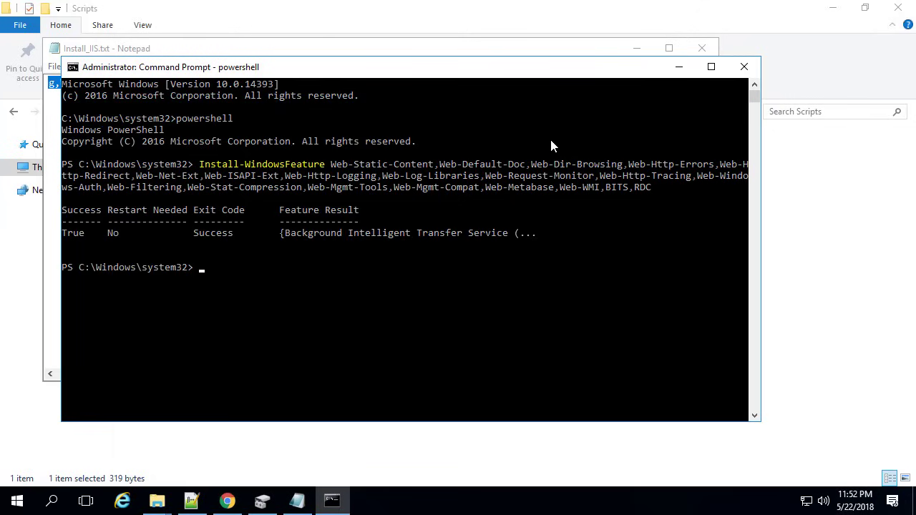
left_click(744, 66)
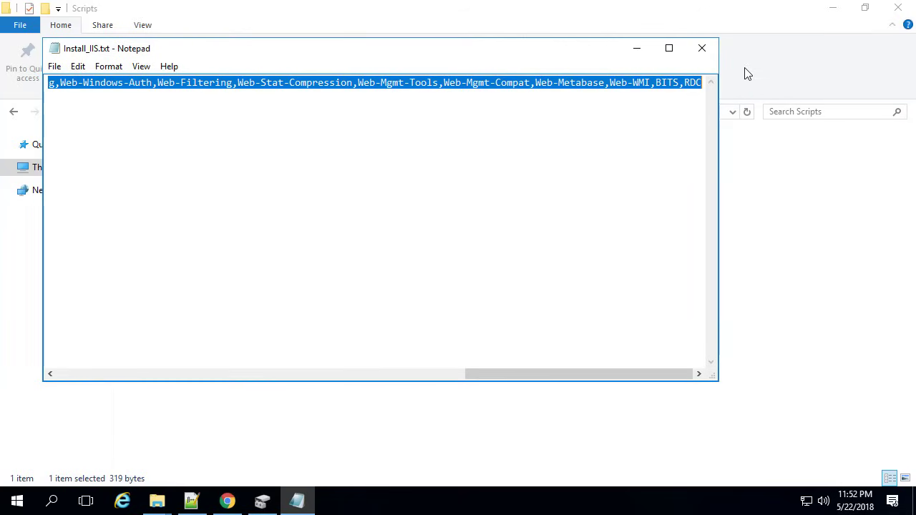
left_click(700, 51)
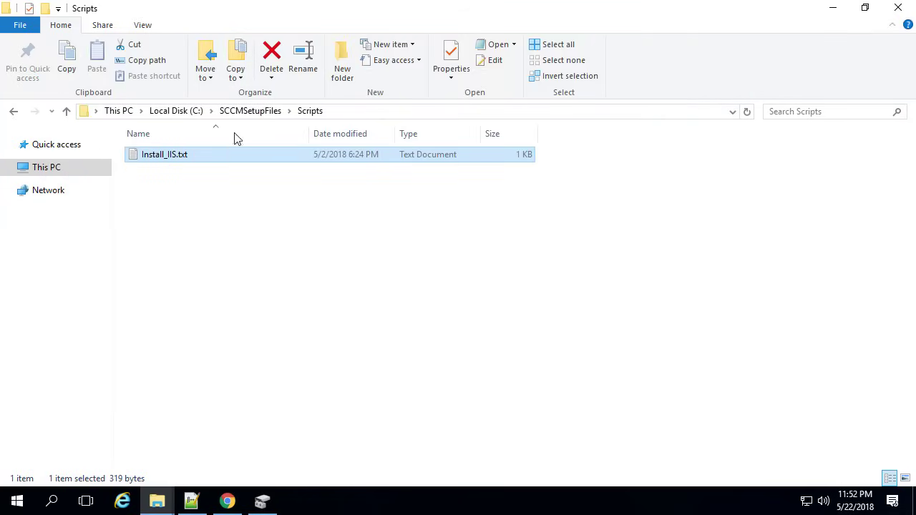
left_click(258, 112)
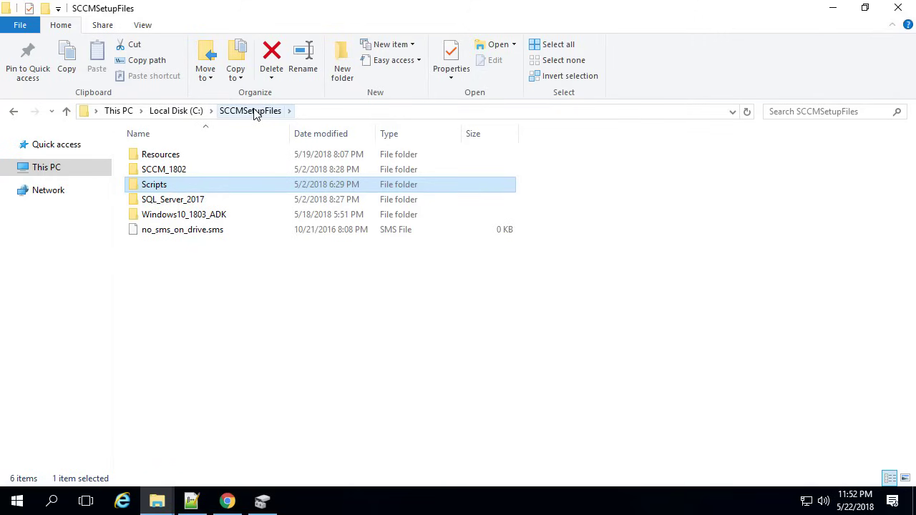
Search for cmd, launch Command Prompt as a different user, and bring up its credentials dialog
right_click(17, 500)
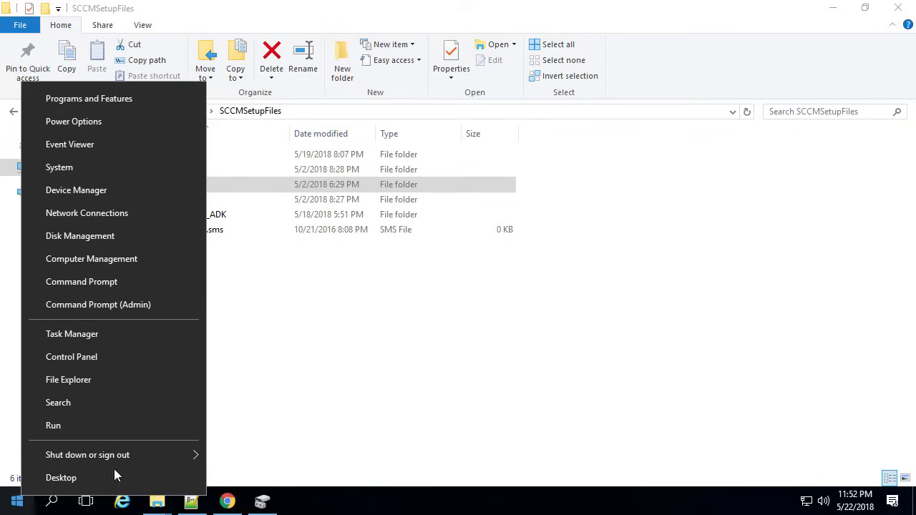
left_click(16, 503)
type("cmd")
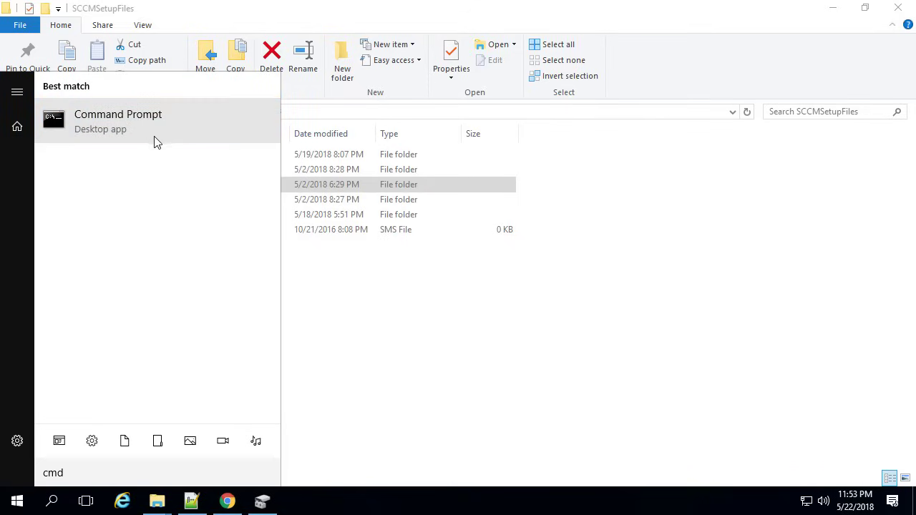
right_click(130, 122)
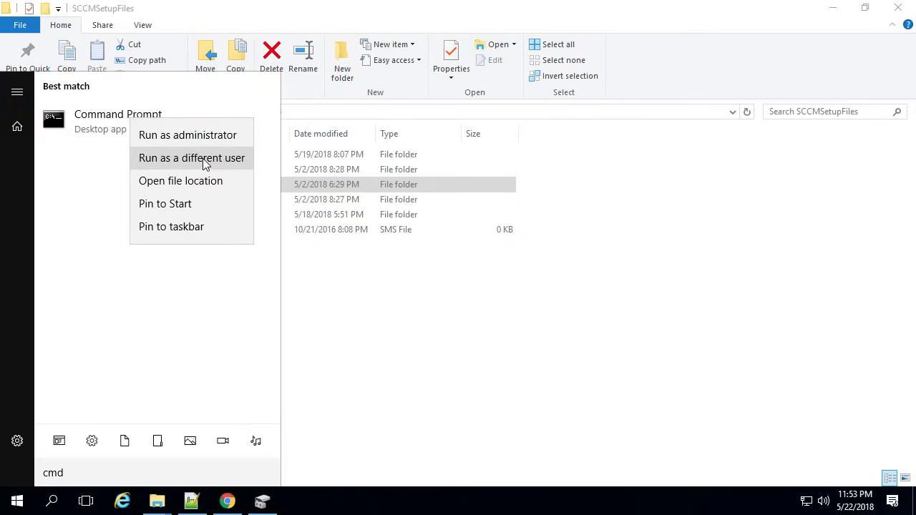
left_click(205, 158)
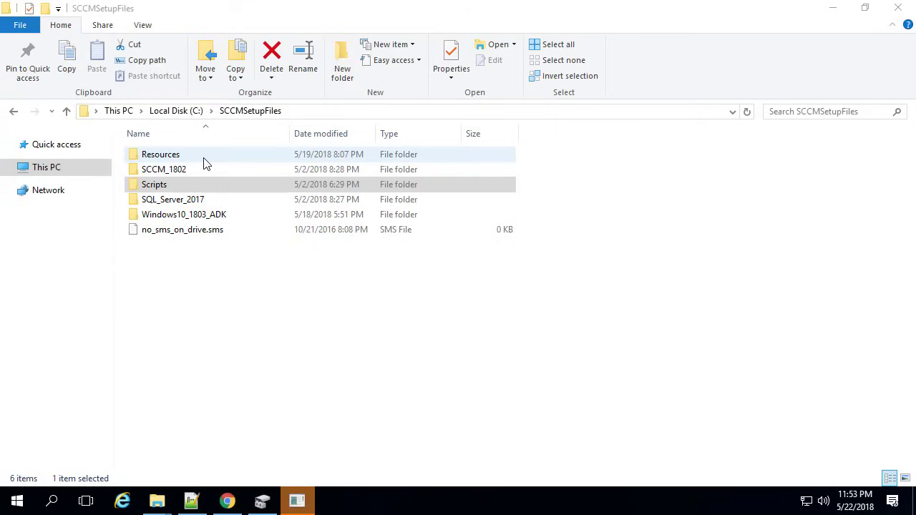
left_click(297, 500)
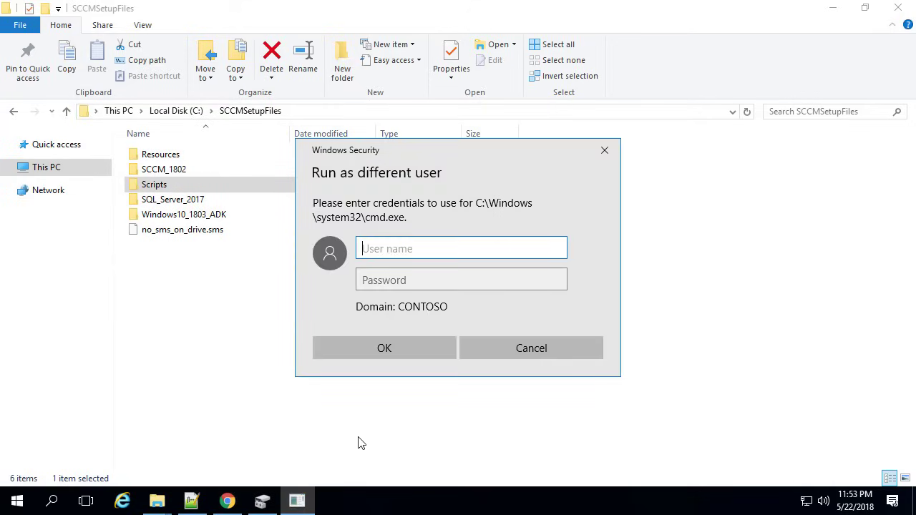
Enter contoso\administrator as the user name with the account password, and start the Command Prompt under that account
type("contoso\\justin")
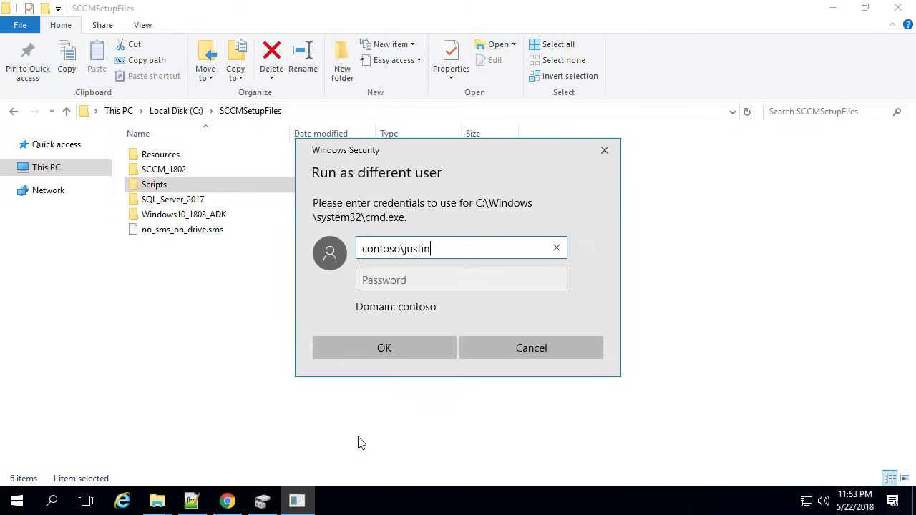
key("Tab")
type("••")
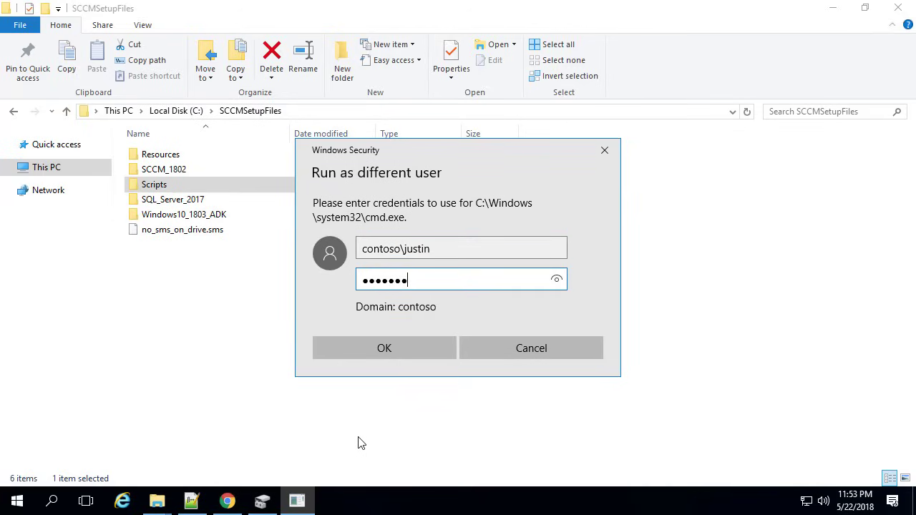
left_click(421, 248)
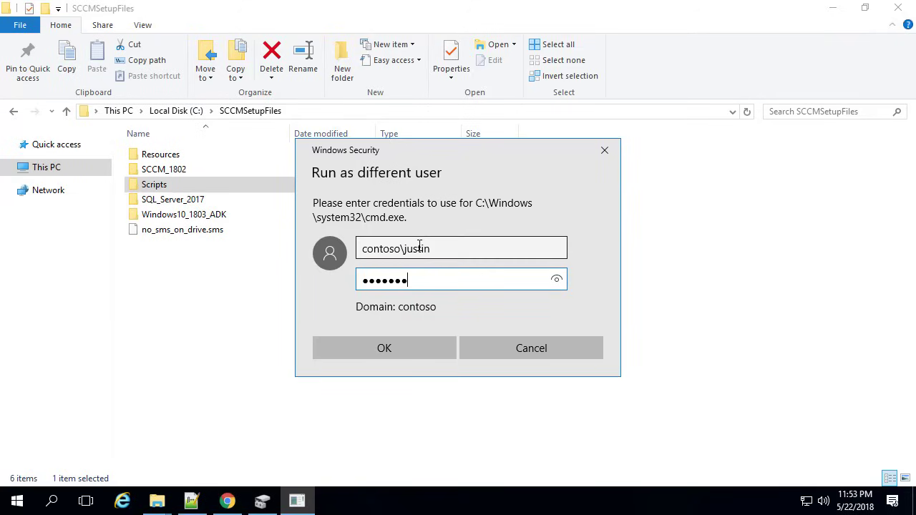
double_click(418, 245)
type("admini")
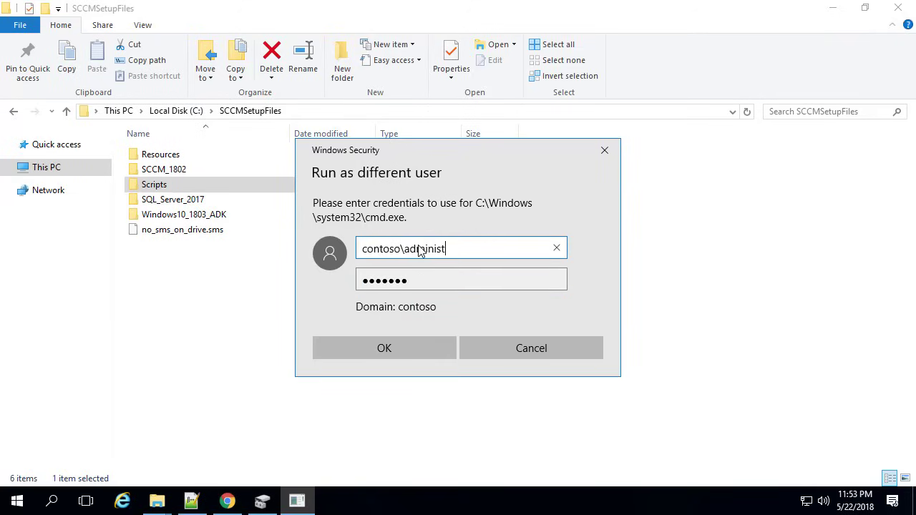
type("strator")
key("Tab")
key("BackSpace")
key("BackSpace")
key("BackSpace")
key("BackSpace")
key("BackSpace")
key("BackSpace")
key("BackSpace")
type("•••••••")
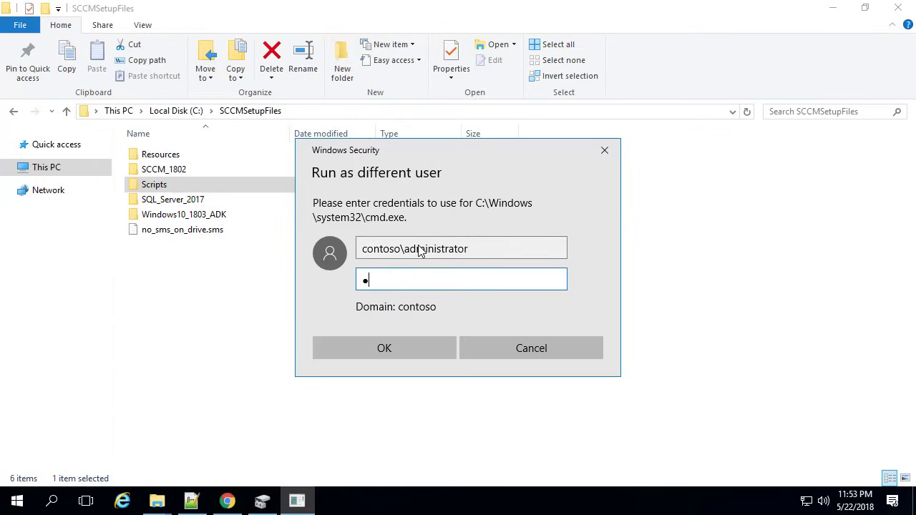
key("Return")
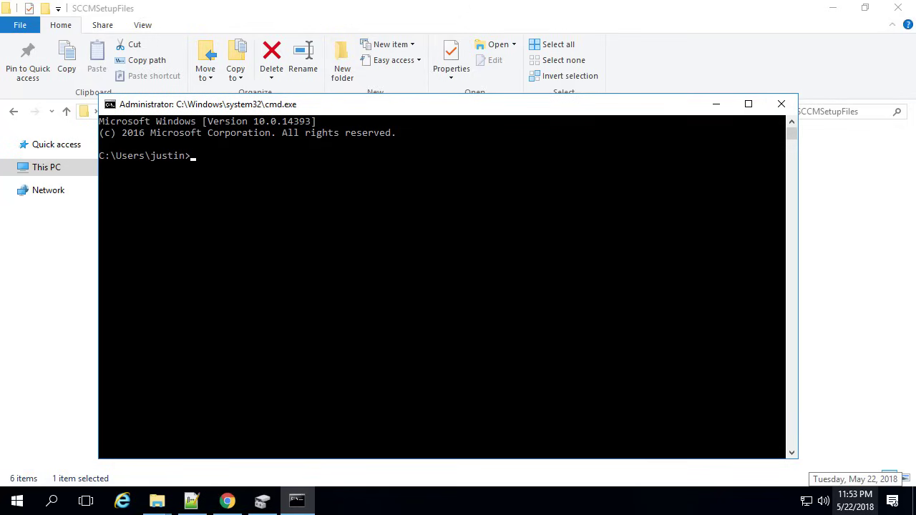
Paste and run the command setspn -A MSSQLSvc/SCCM3:1433 CONTOSO\SCCM_SQL in the Command Prompt
right_click(462, 314)
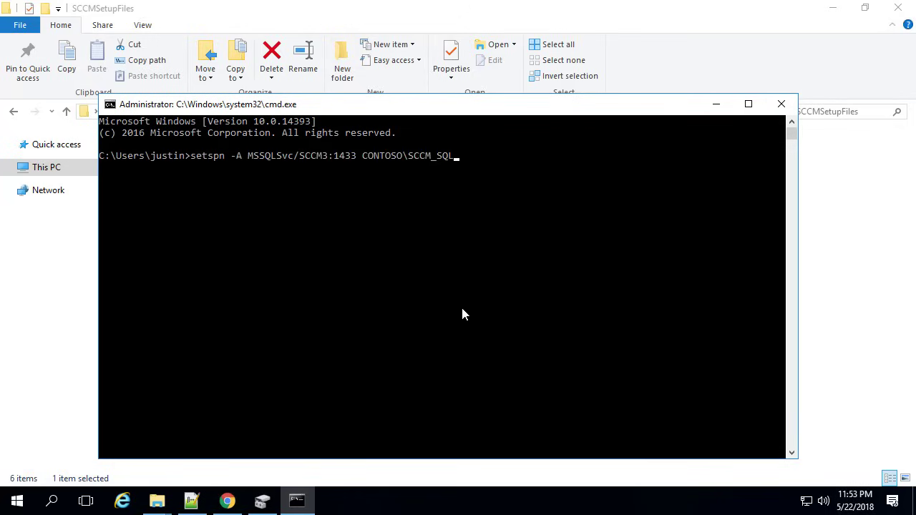
left_click(360, 194)
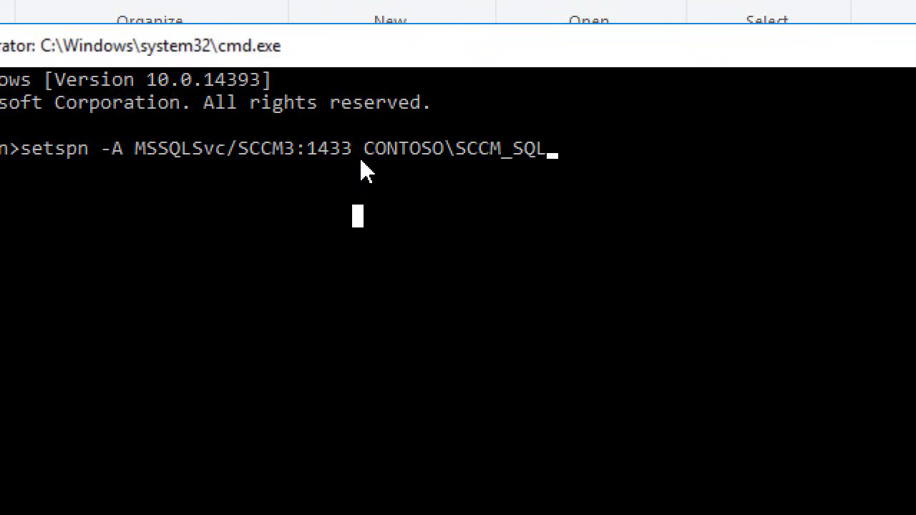
key("Escape")
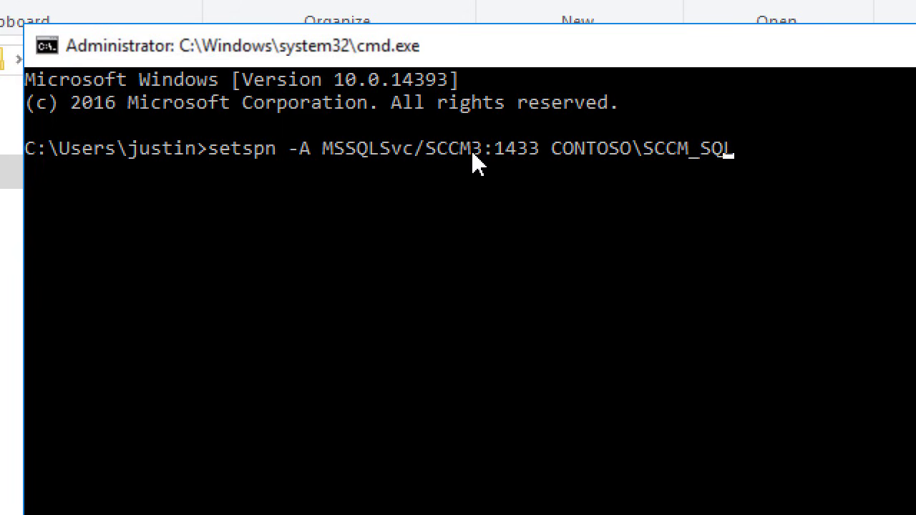
double_click(458, 149)
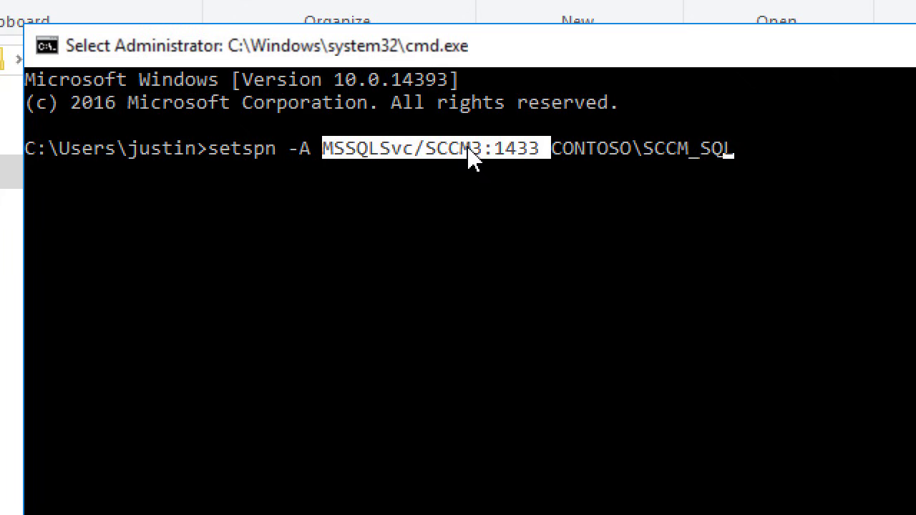
double_click(623, 148)
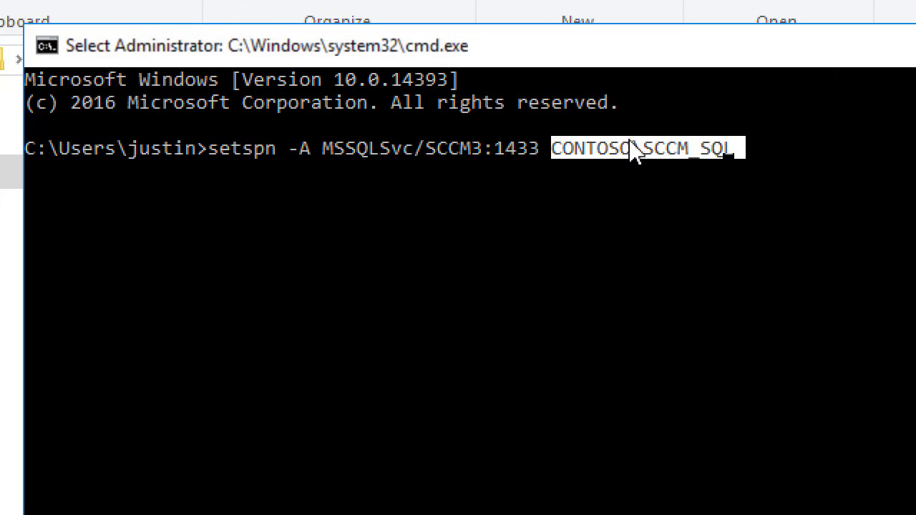
right_click(654, 143)
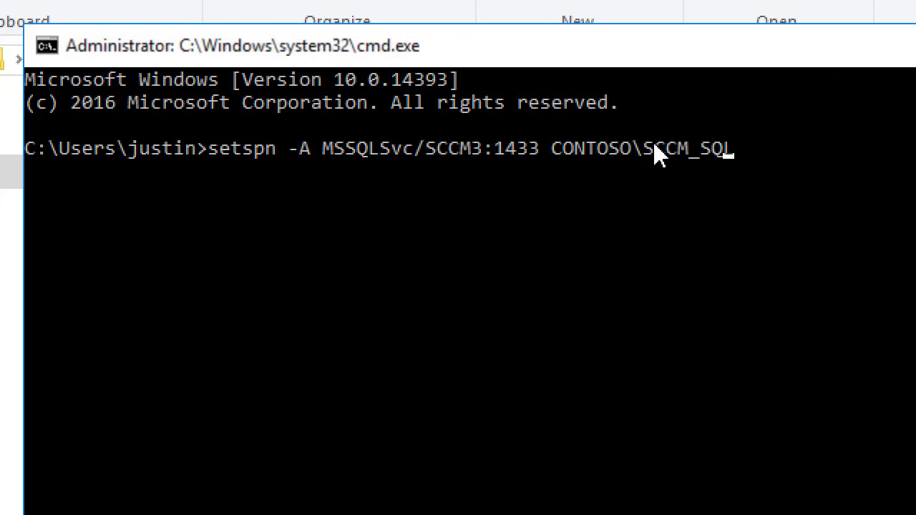
key("Return")
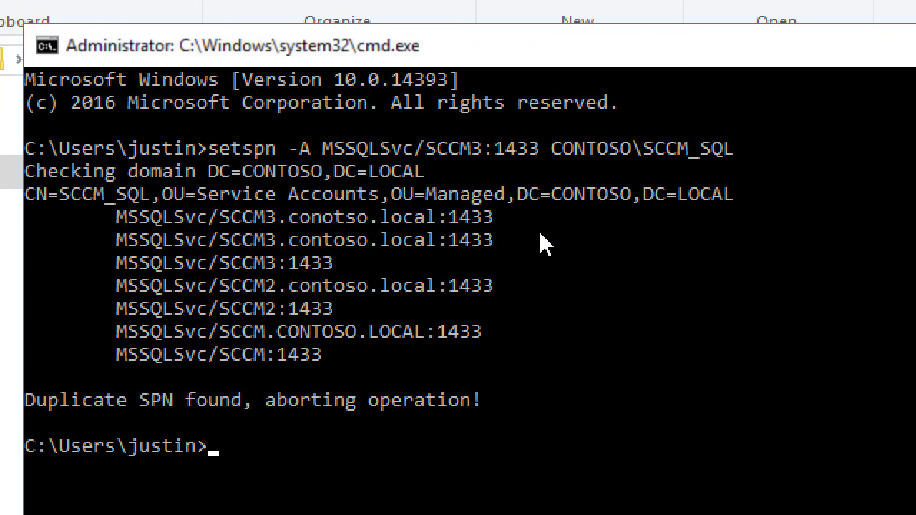
Run setspn -A MSSQLSvc/SCCM3.contoso.local:1433 CONTOSO\SCCM_SQL, close the Command Prompt and reposition the SCCMSetupFiles window on the desktop
key("Up")
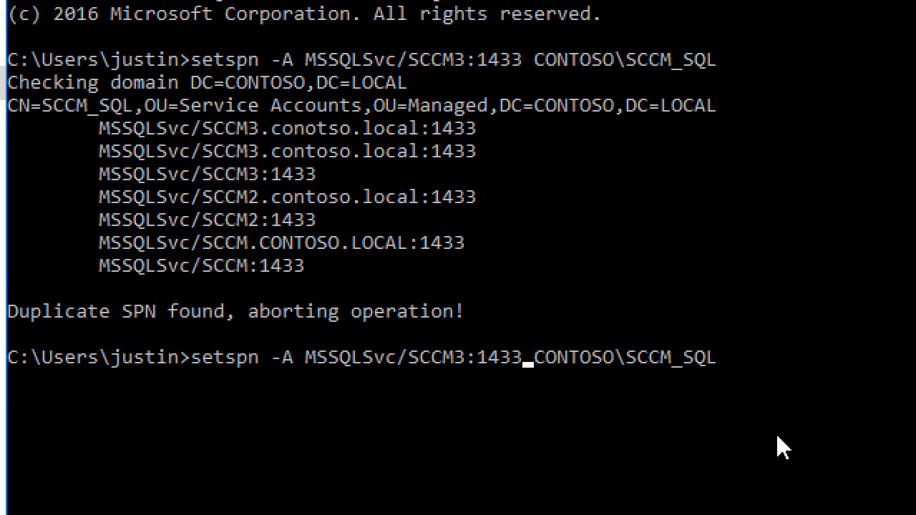
type(".")
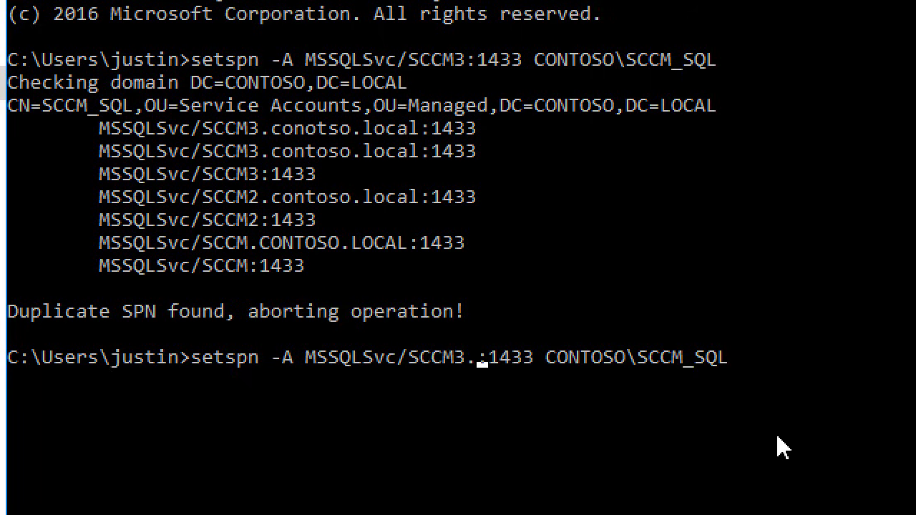
type("contoso.local")
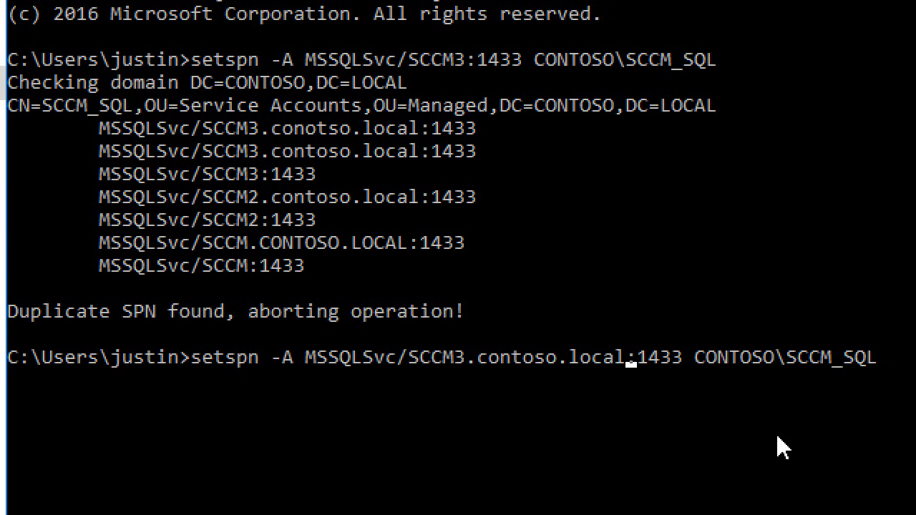
key("Return")
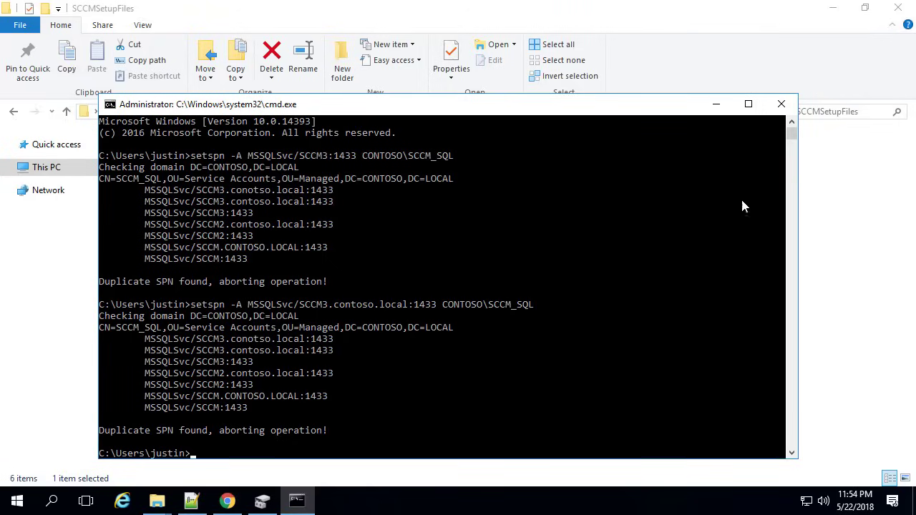
left_click(780, 105)
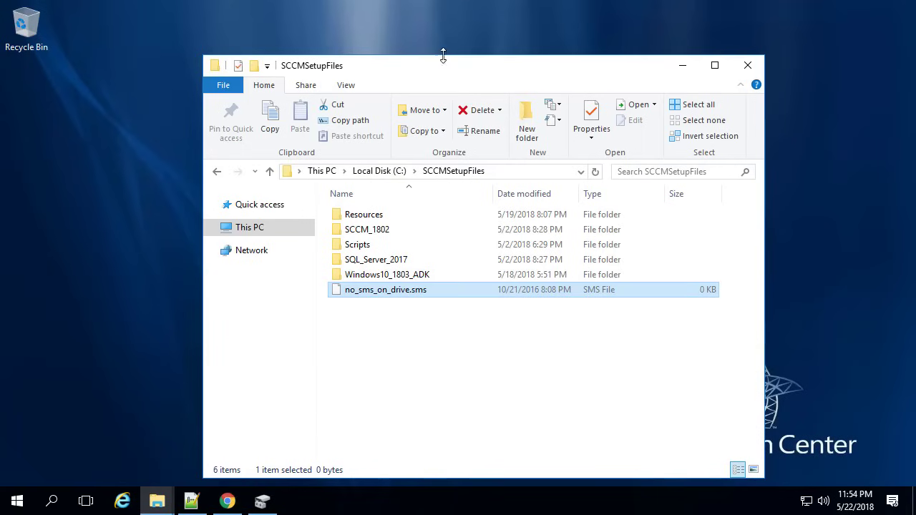
left_click(357, 26)
left_click_drag(251, 57, 217, 42)
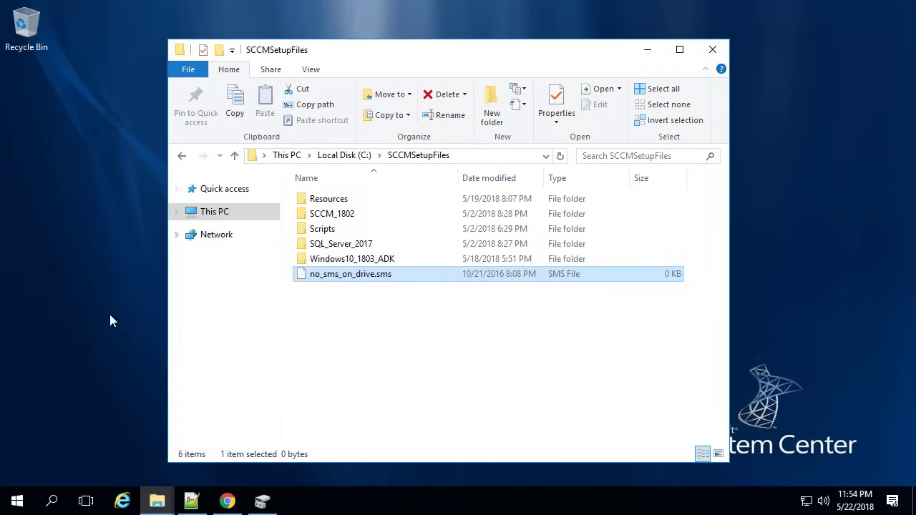
Open Windows Firewall with Advanced Security and start a new inbound rule of type Port
left_click(17, 504)
type("fire")
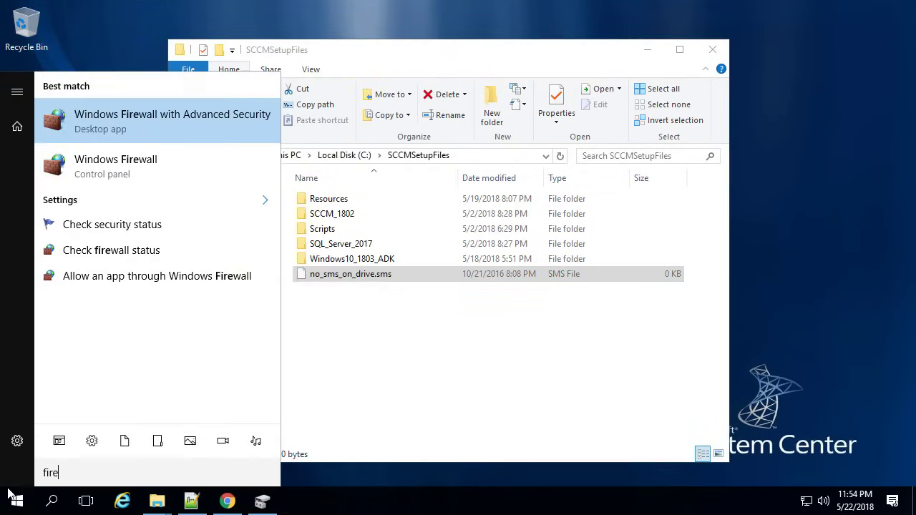
key("Return")
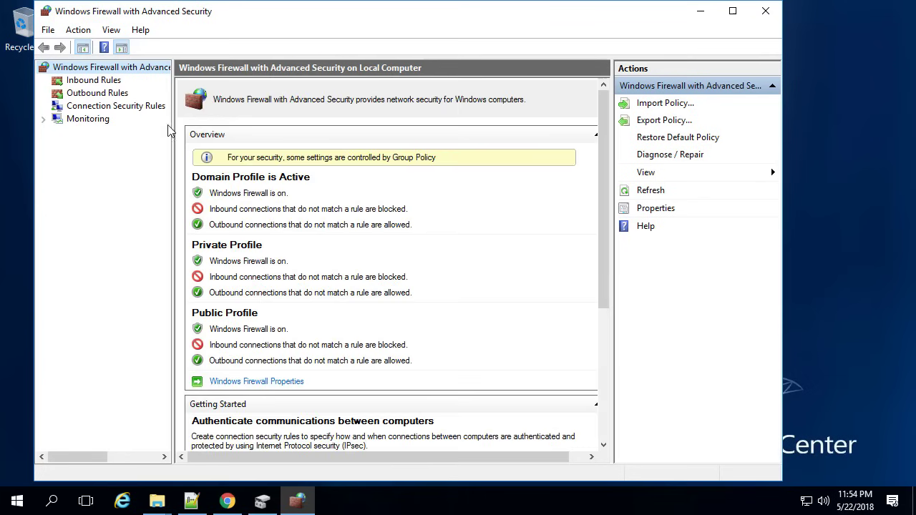
left_click(92, 81)
right_click(89, 81)
left_click(119, 93)
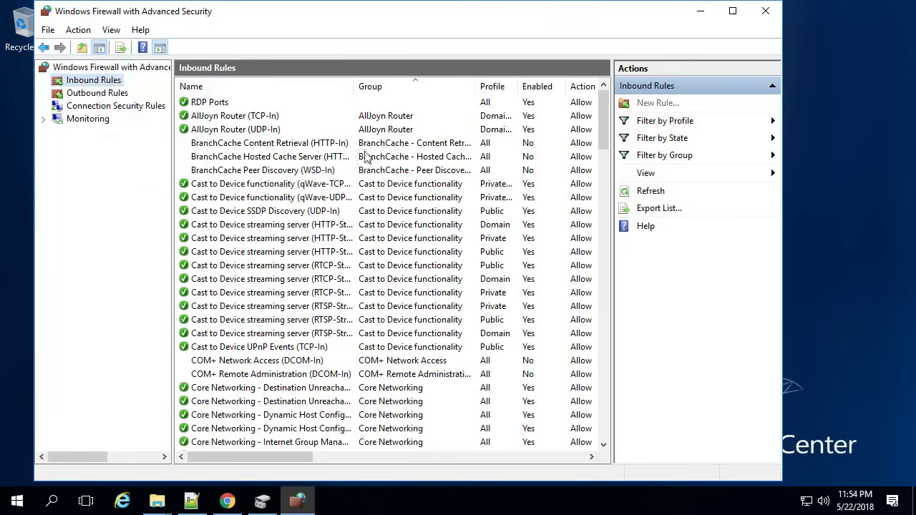
left_click(173, 177)
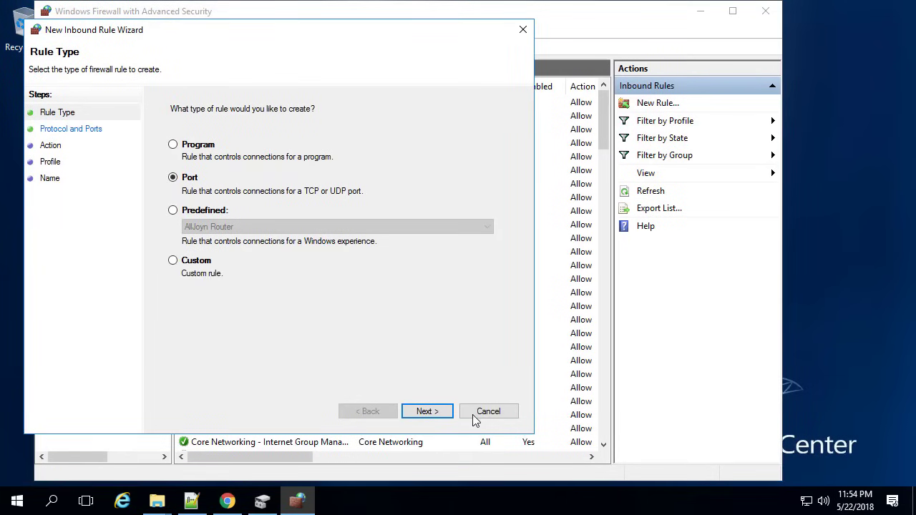
left_click(435, 411)
Apply the rule to specific local TCP ports 1433, 4022 and allow the connection
type("14")
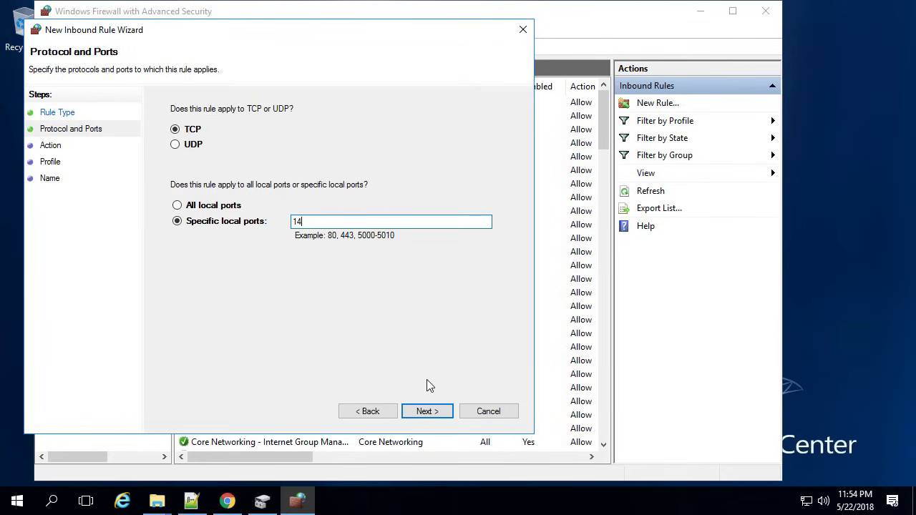
type("33, 4022")
key("Return")
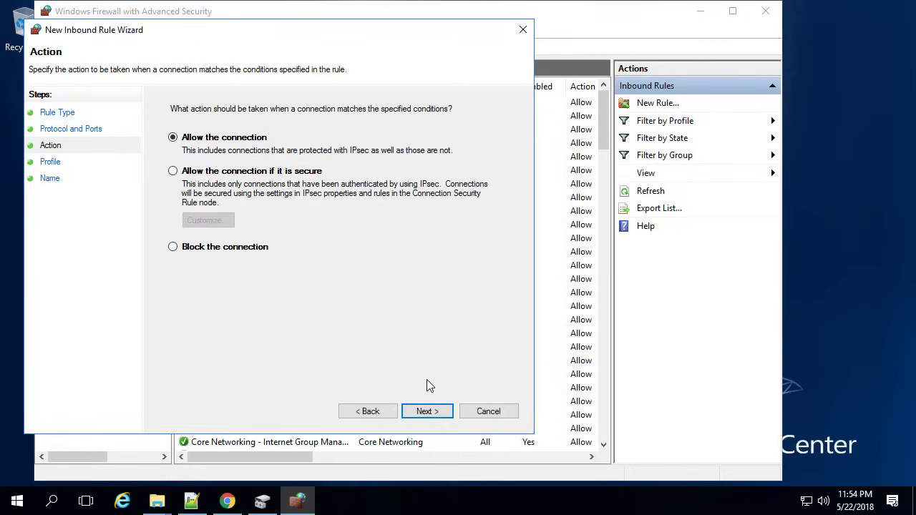
key("Return")
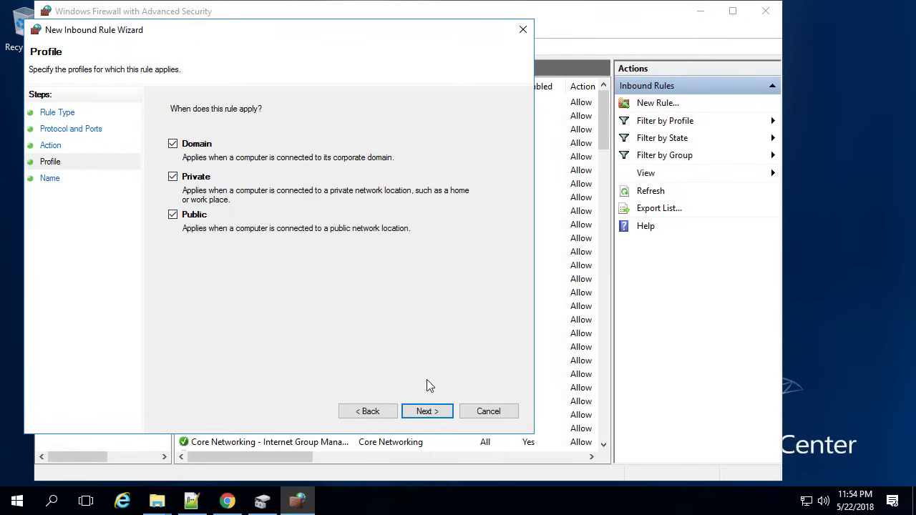
Limit the rule to the Domain profile, create it with the name SQL, and close the firewall console
left_click(173, 177)
left_click(173, 215)
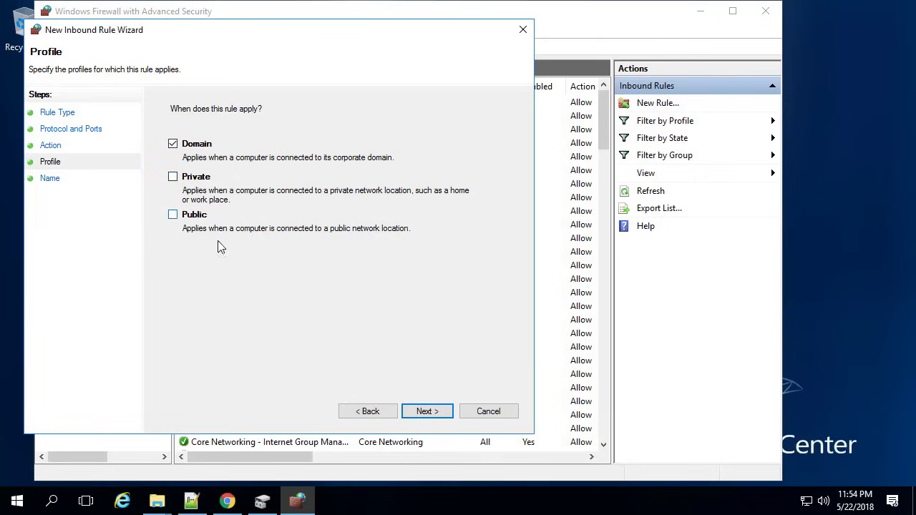
left_click(431, 415)
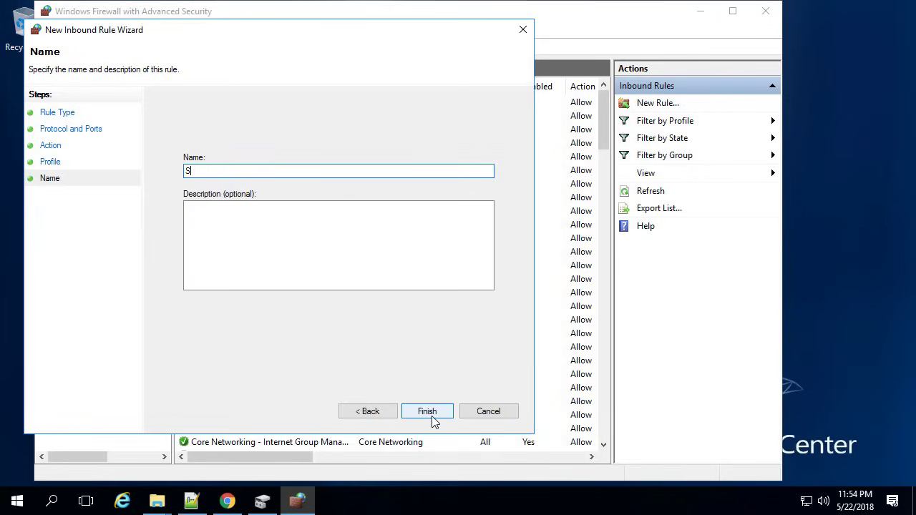
left_click(427, 413)
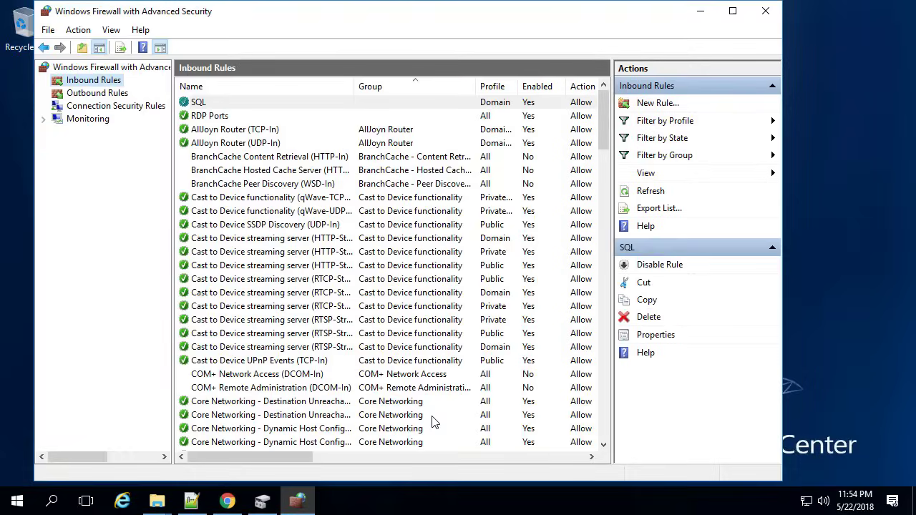
left_click(764, 13)
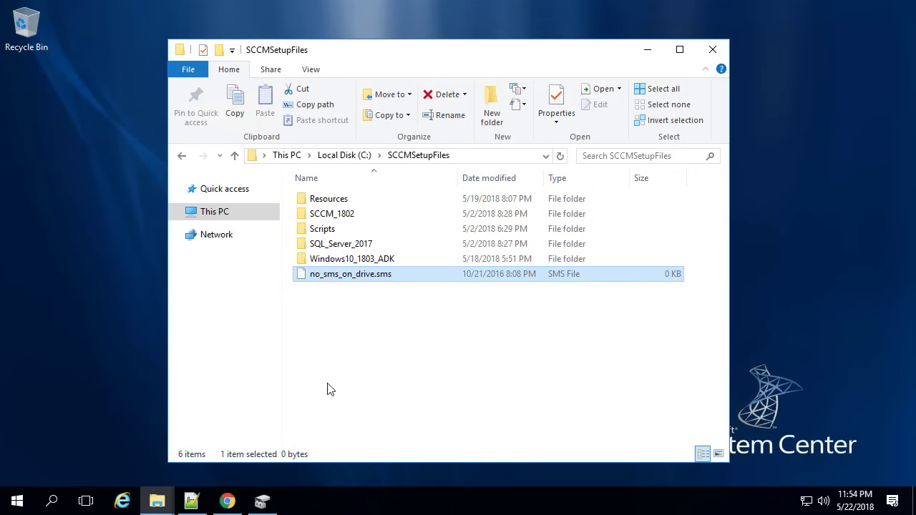
Start a new SQL Server 2017 stand-alone installation using setup.exe on the disc image in the SQL_Server_2017 folder
double_click(349, 245)
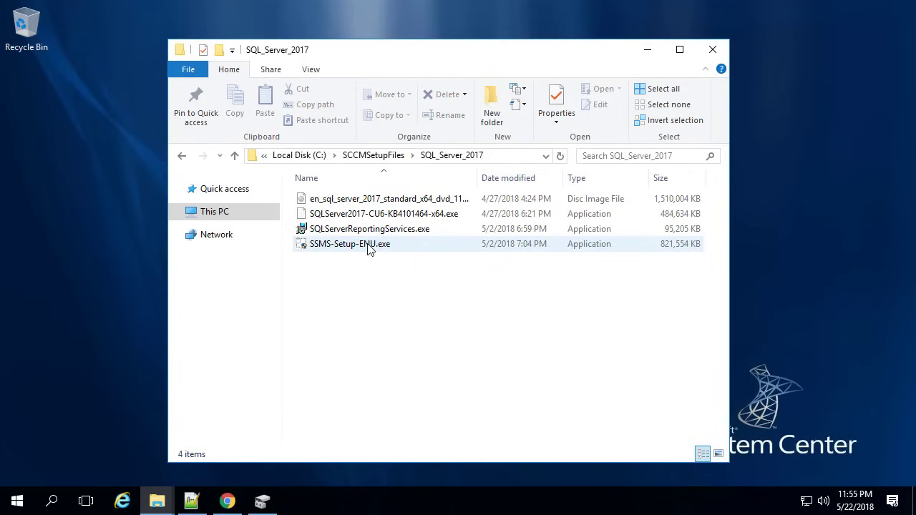
double_click(370, 203)
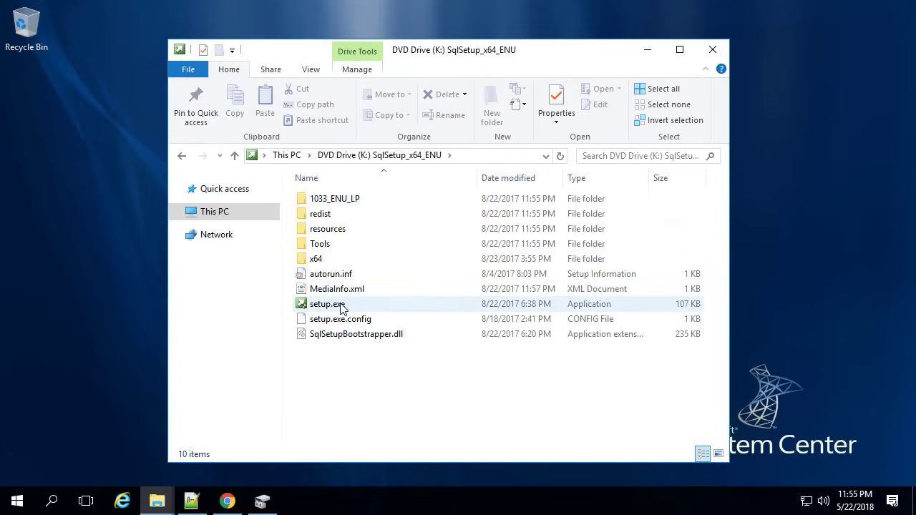
double_click(342, 307)
left_click(368, 346)
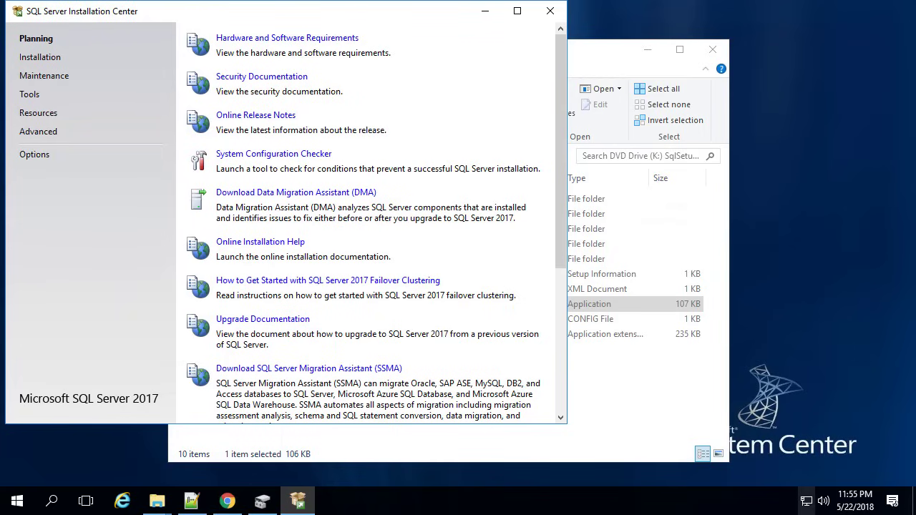
left_click(55, 58)
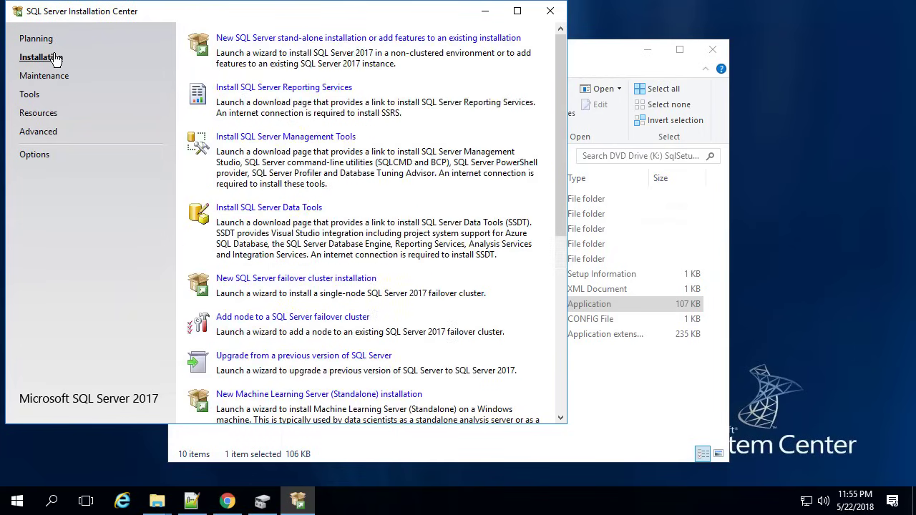
left_click(280, 45)
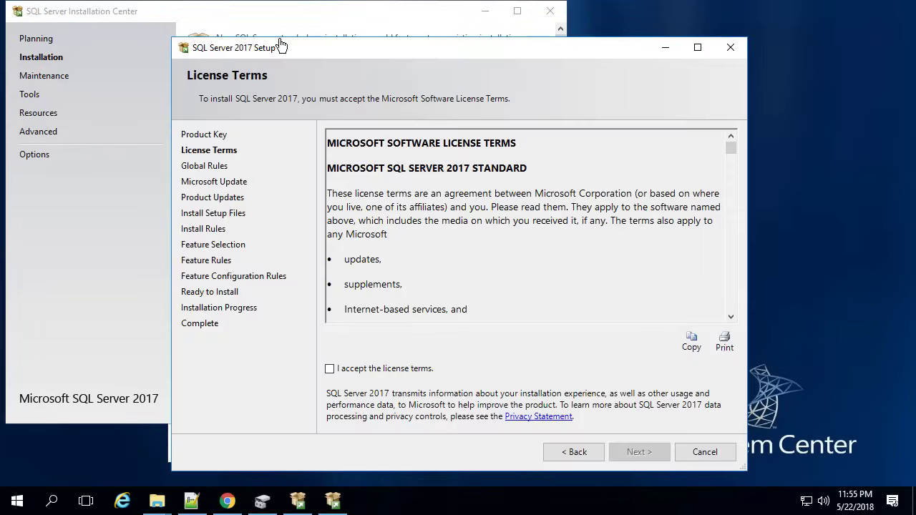
Accept the license terms, leave Microsoft Update checks off, and proceed past the install rules to feature selection
left_click(390, 368)
left_click(652, 451)
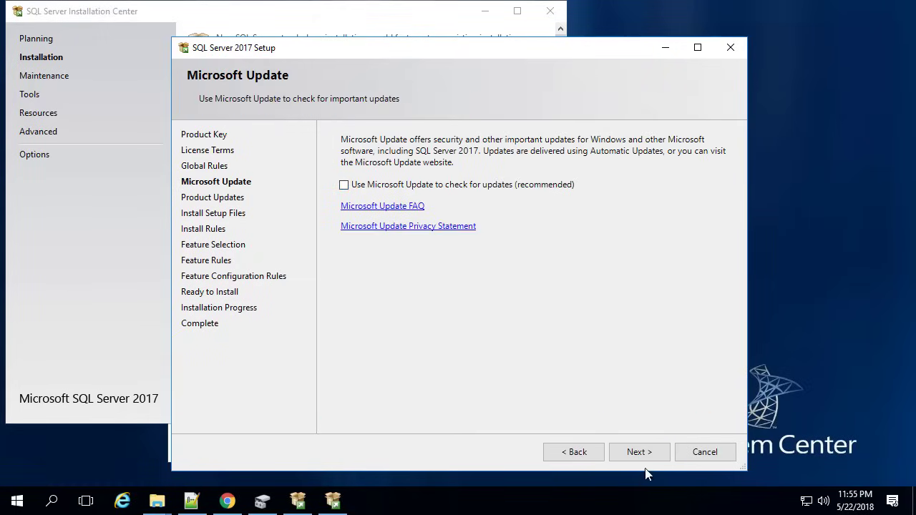
left_click(634, 453)
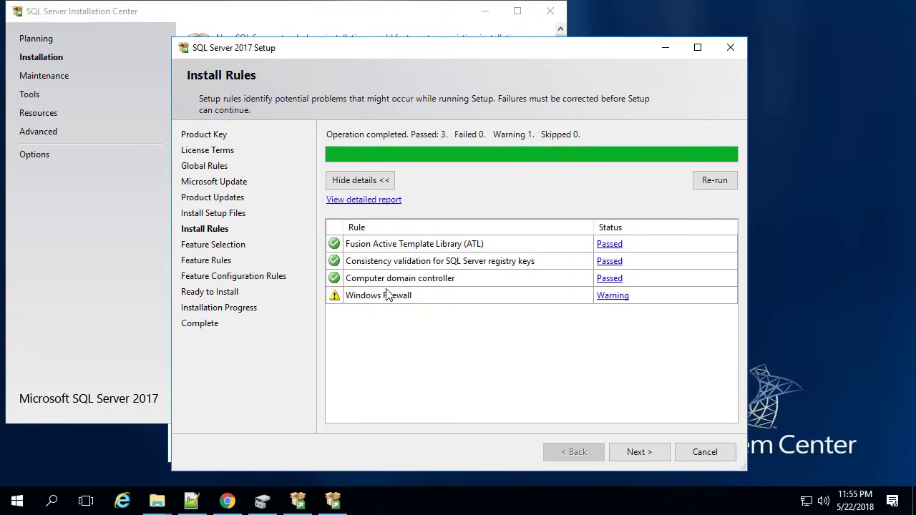
left_click(649, 453)
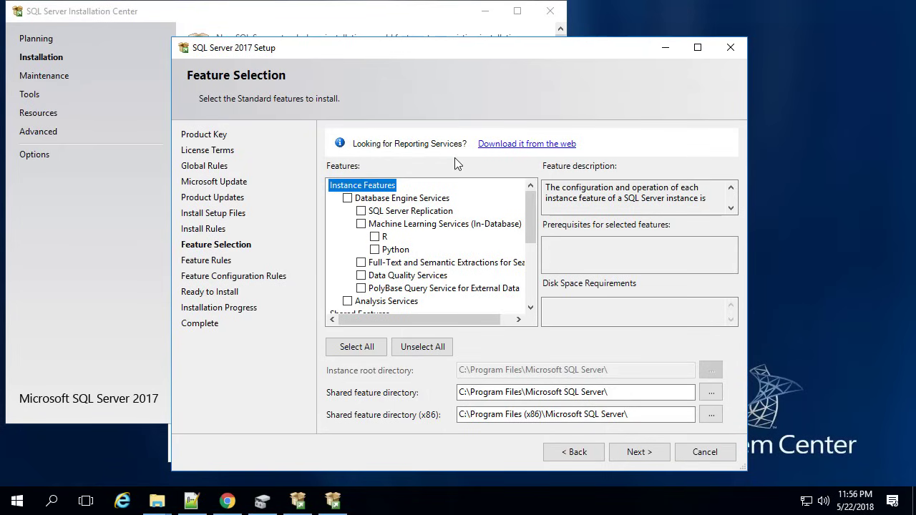
Select only Database Engine Services for installation and keep the default instance with instance ID MSSQLSERVER
mouse_move(530, 207)
left_mouse_down()
mouse_move(530, 274)
mouse_move(526, 202)
left_mouse_up()
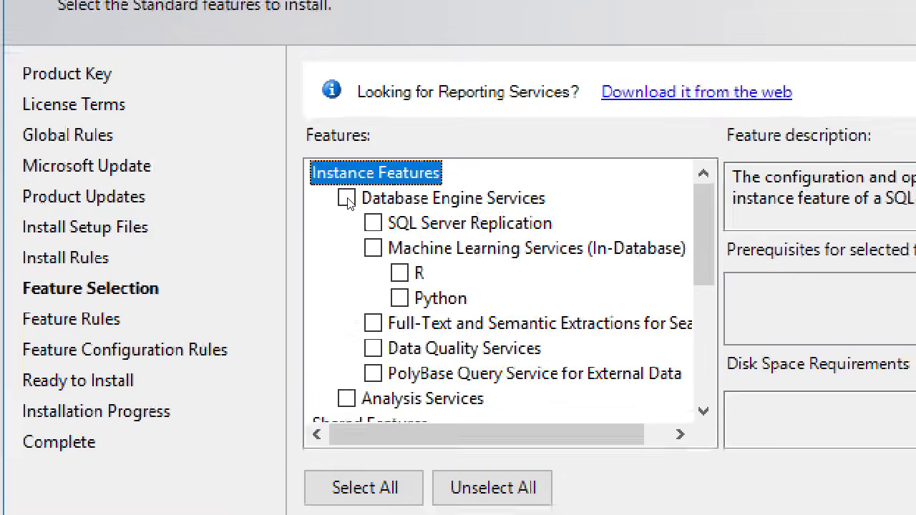
left_click(347, 199)
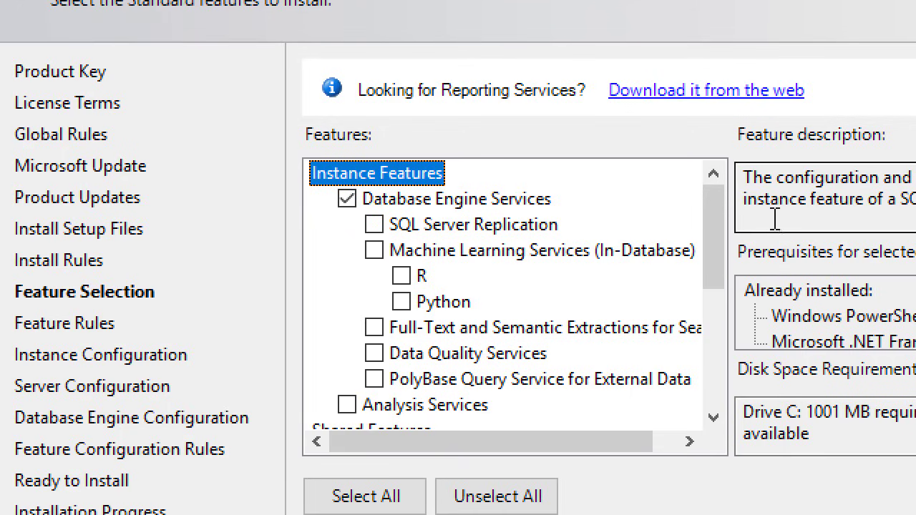
left_click_drag(715, 224, 701, 178)
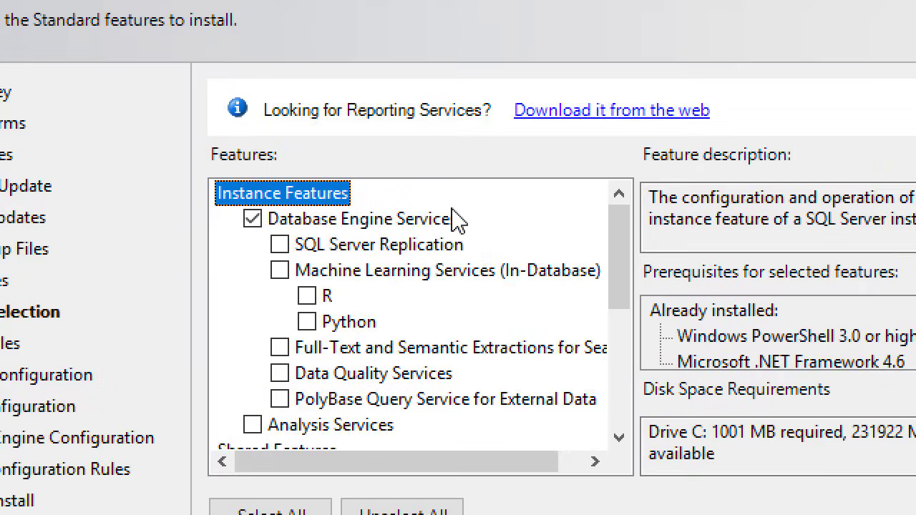
scroll(458, 218, "down", 3)
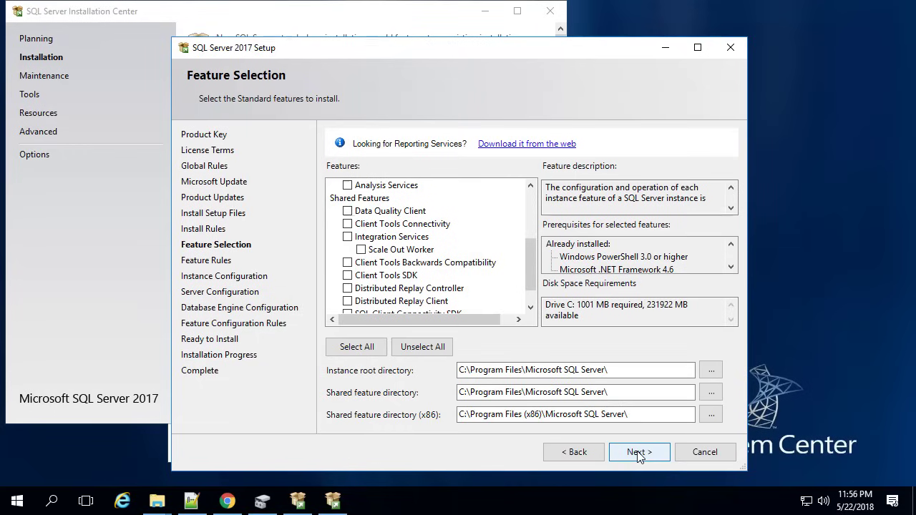
left_click(681, 493)
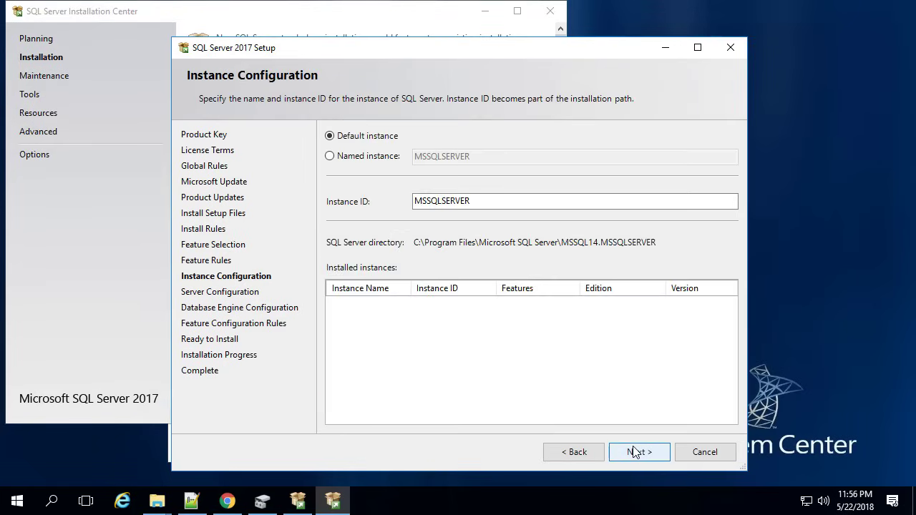
double_click(484, 201)
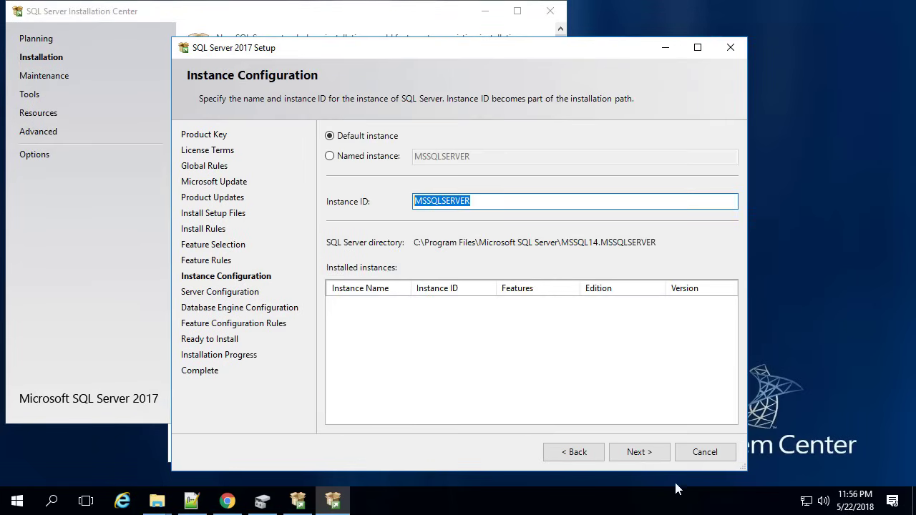
left_click(636, 452)
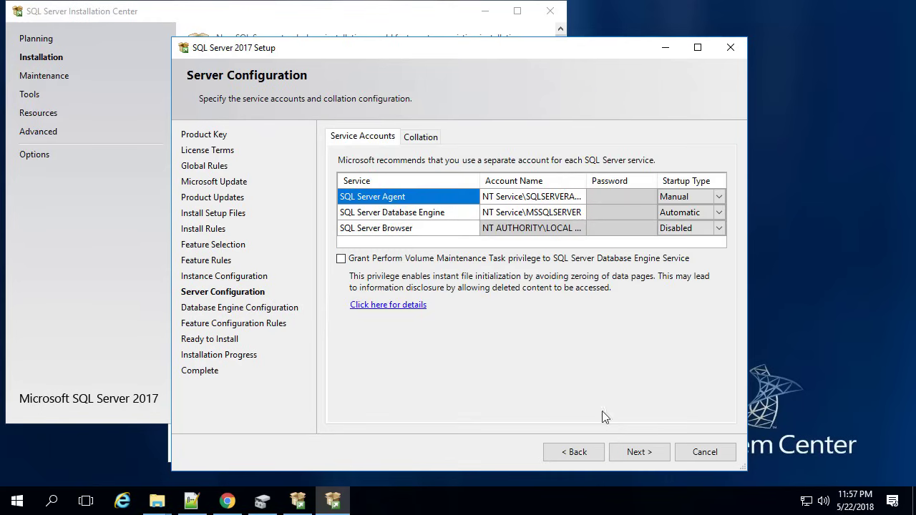
Assign the domain account CONTOSO\SCCM_SQL to the SQL Server Agent service and enter the account password
left_click(533, 196)
left_click(585, 198)
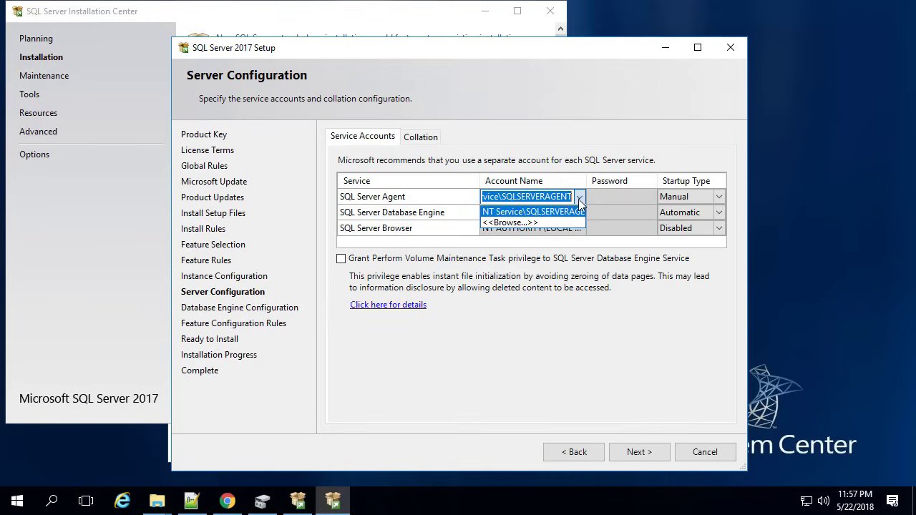
left_click(551, 223)
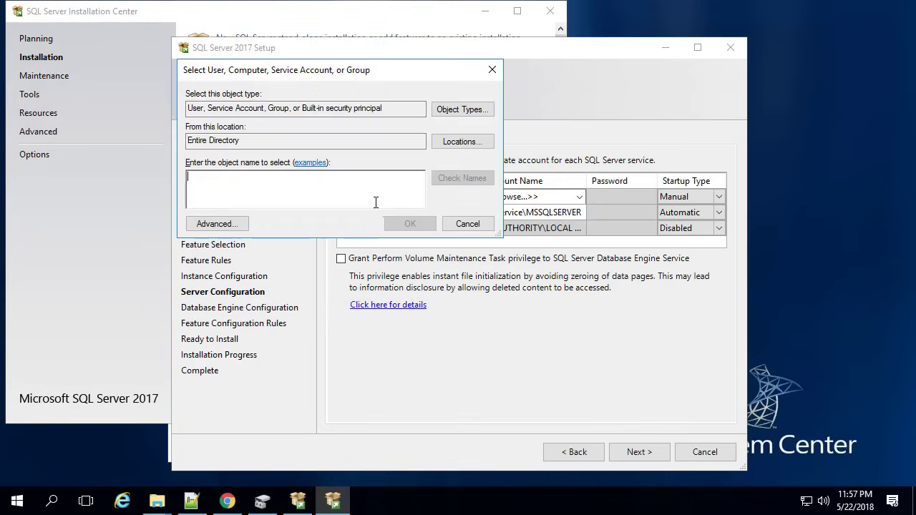
type("SCCM_S")
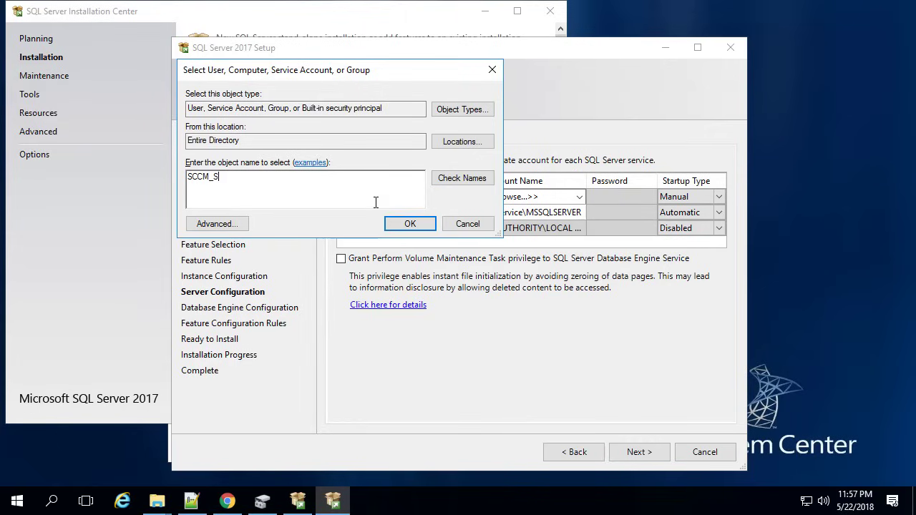
key("Return")
left_click(245, 184)
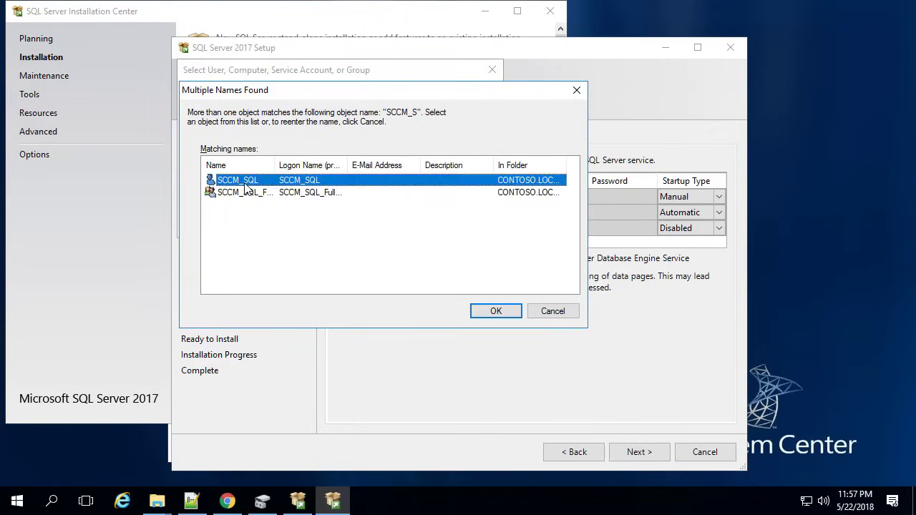
double_click(244, 183)
left_click(609, 198)
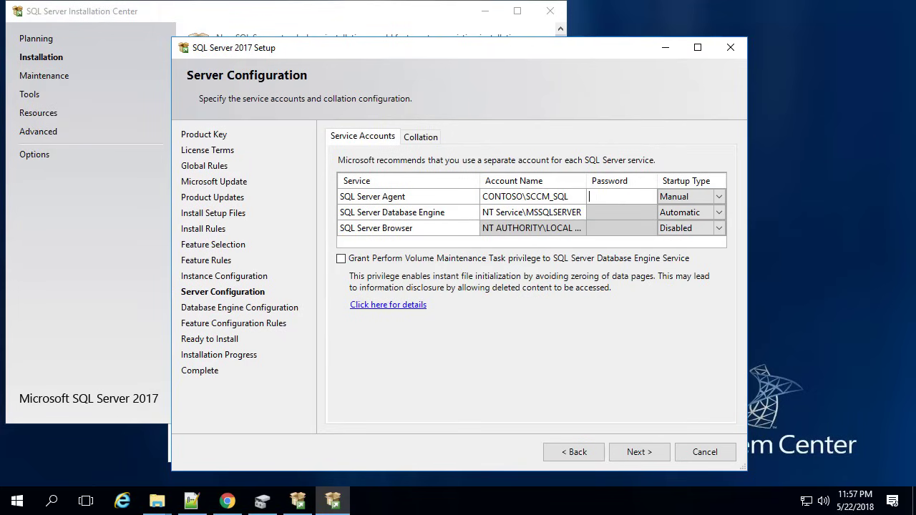
type("••••••••••••")
Set the SQL Server Database Engine service account to CONTOSO\SCCM_SQL and enter the account password
left_click(556, 198)
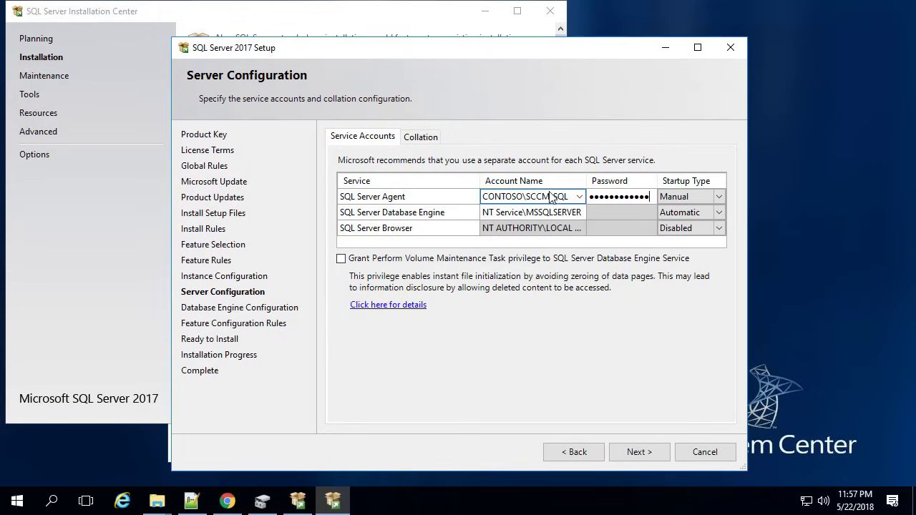
left_click(552, 213)
type("CONTOSO\\SCCM_SQL")
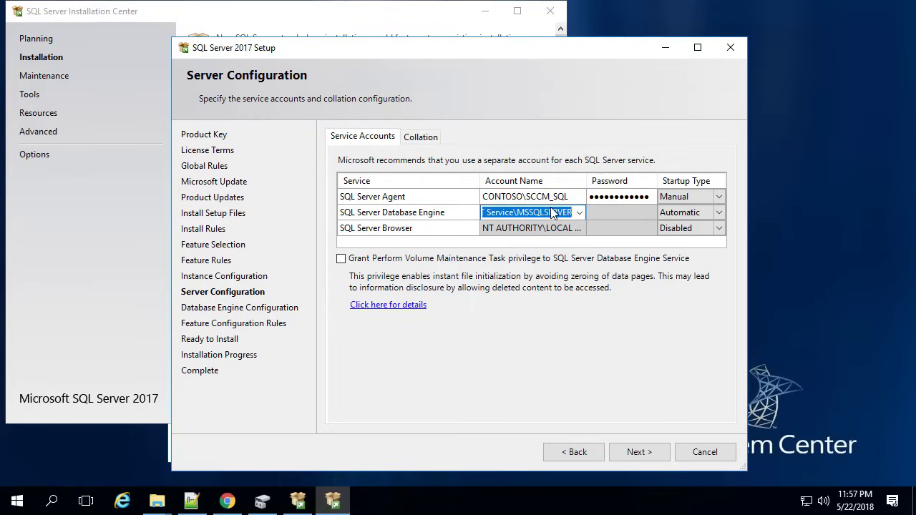
key("End")
left_click(604, 210)
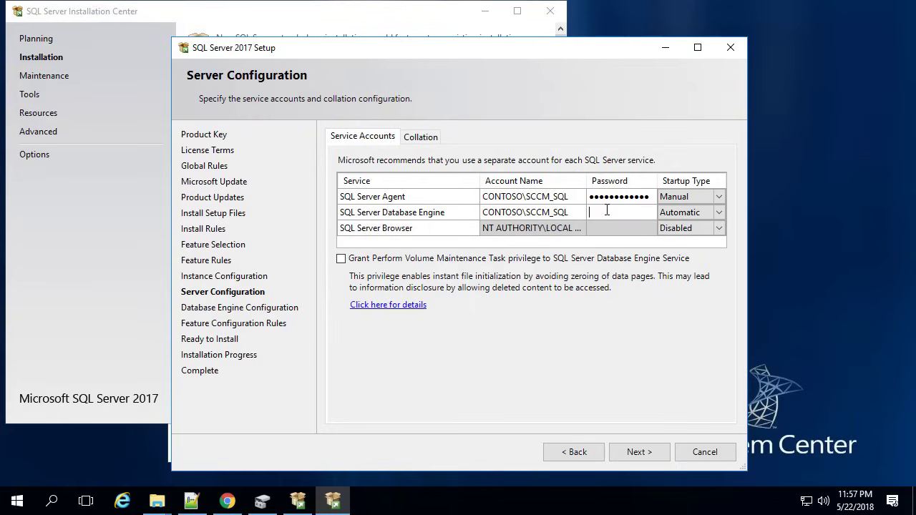
type("•••••••")
double_click(618, 211)
type("••••••••••••")
Set the SQL Server Agent startup type to Automatic and continue to the database engine configuration
left_click(435, 199)
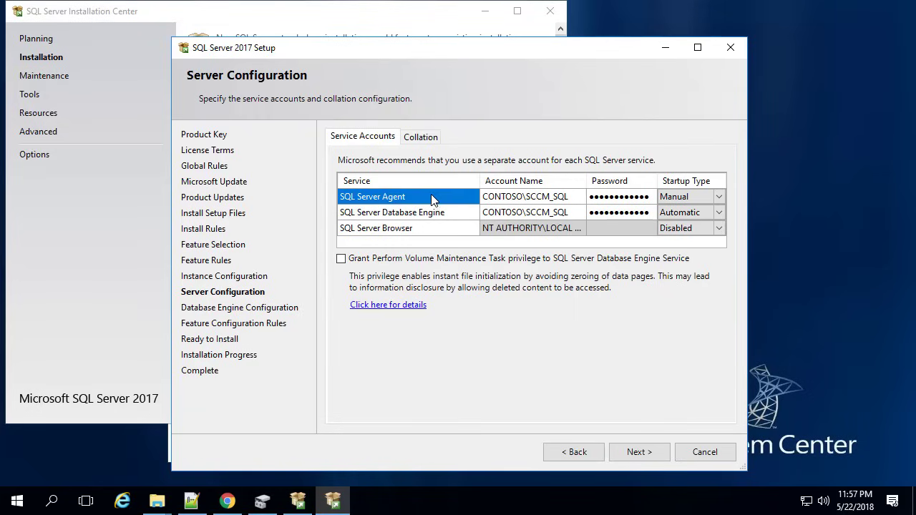
left_click(715, 199)
left_click(685, 213)
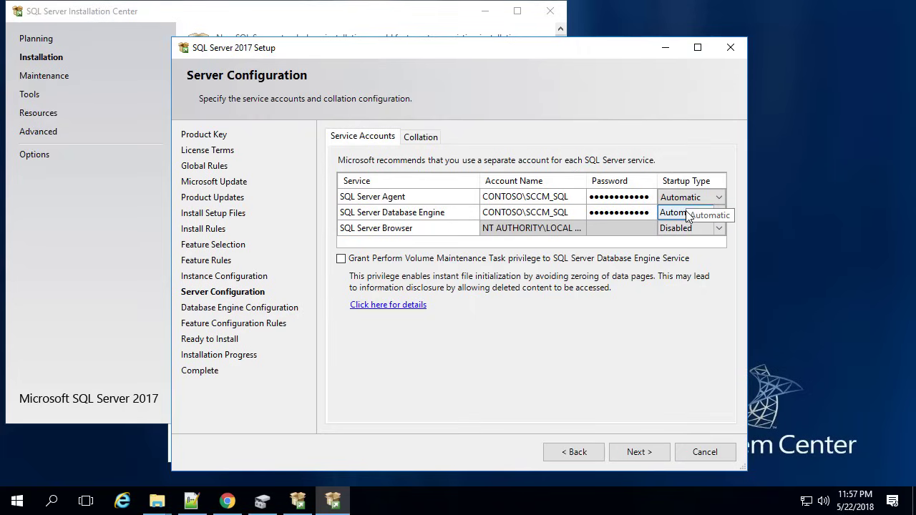
left_click(637, 453)
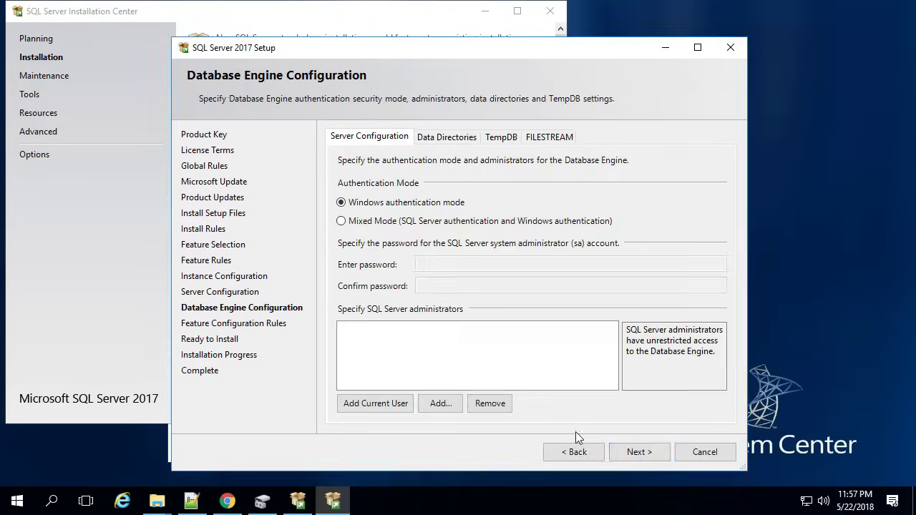
Add the current user and the SCCM_SQL_FullAdmins group as SQL Server administrators
left_click(383, 408)
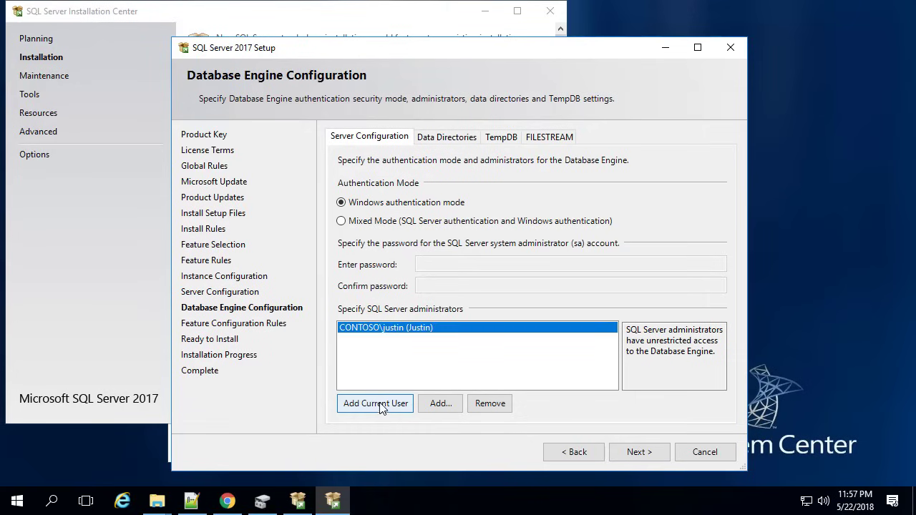
left_click(440, 405)
type("S")
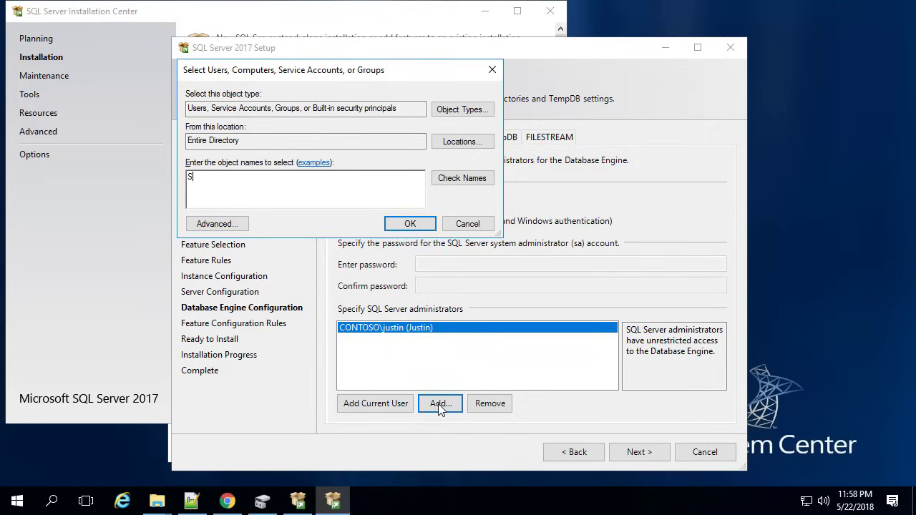
type("CCM_S")
key("Return")
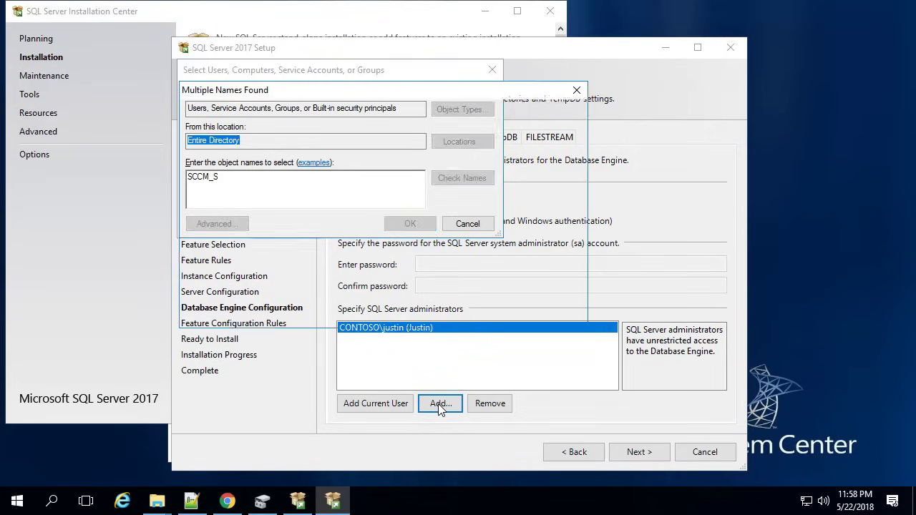
left_click_drag(274, 169, 355, 168)
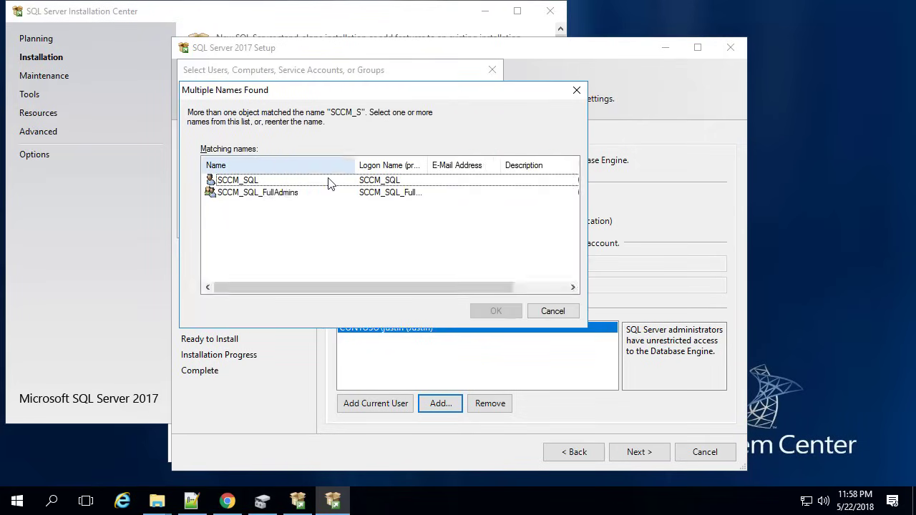
double_click(282, 194)
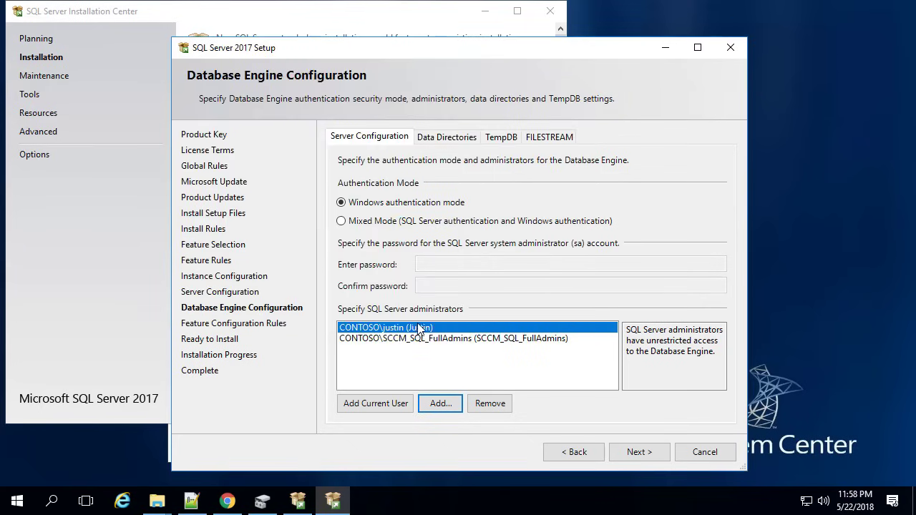
Open the TempDB settings, then copy the path G:\Database from the SQL_TempDB drive in File Explorer and return to setup
left_click(450, 139)
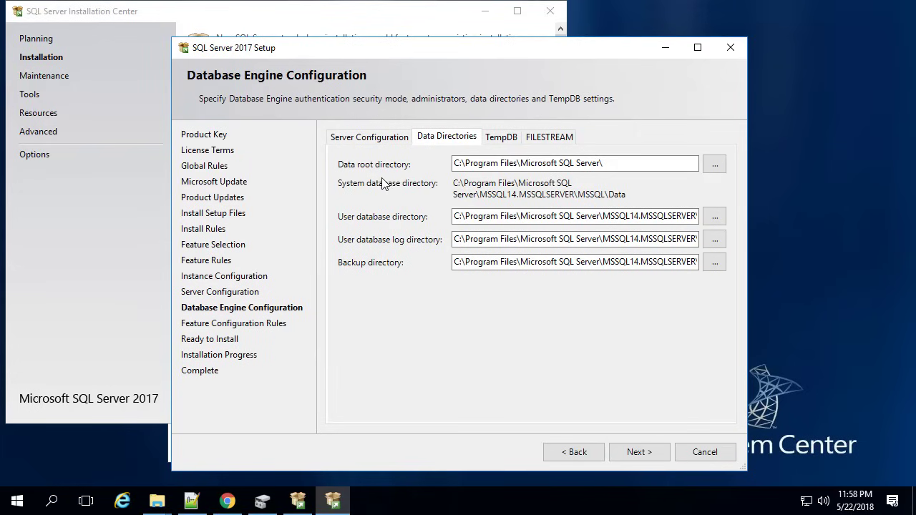
left_click(504, 138)
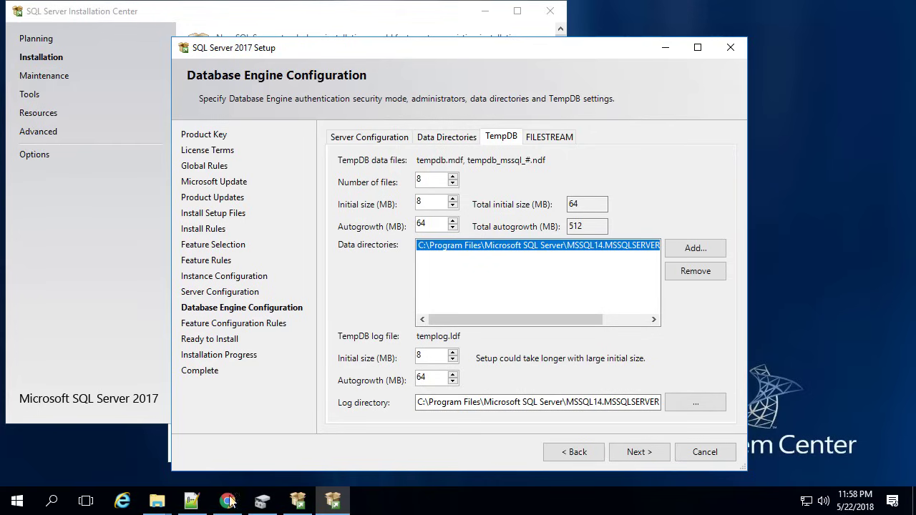
left_click(161, 505)
left_click(116, 433)
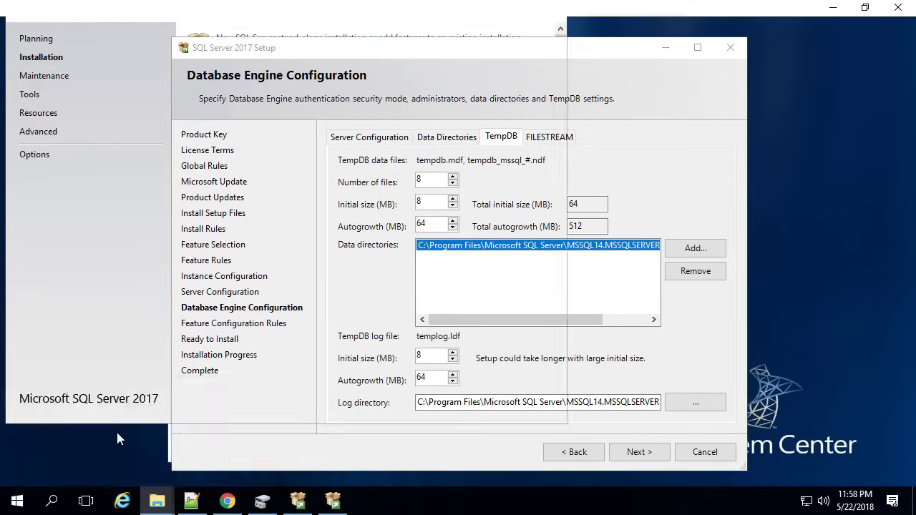
left_click(47, 167)
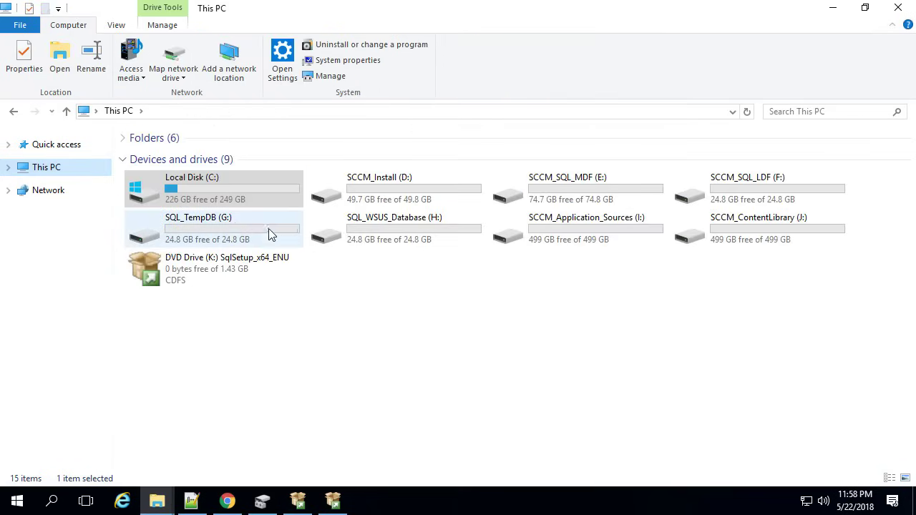
left_click(222, 224)
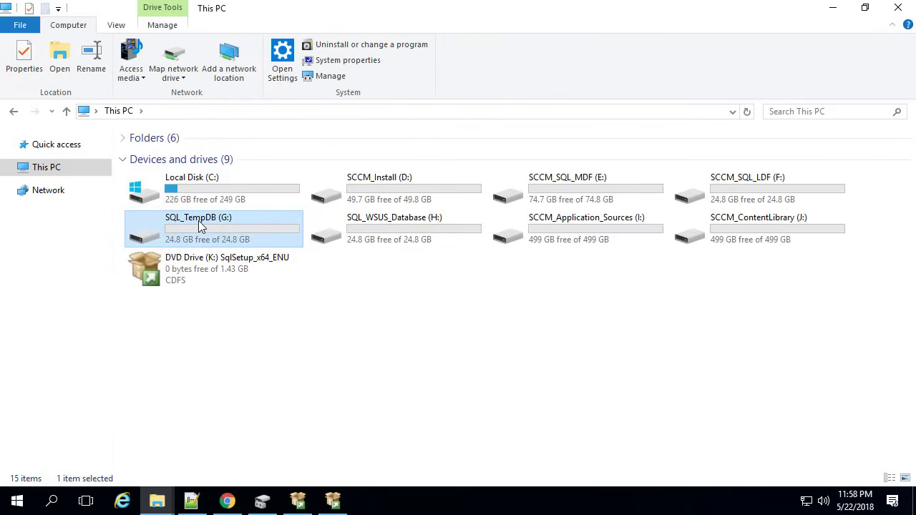
double_click(201, 226)
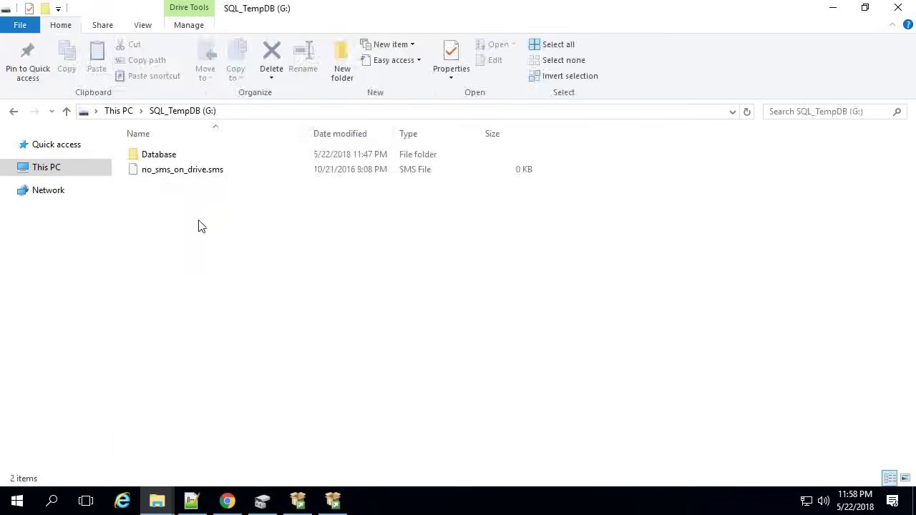
double_click(170, 158)
left_click(294, 114)
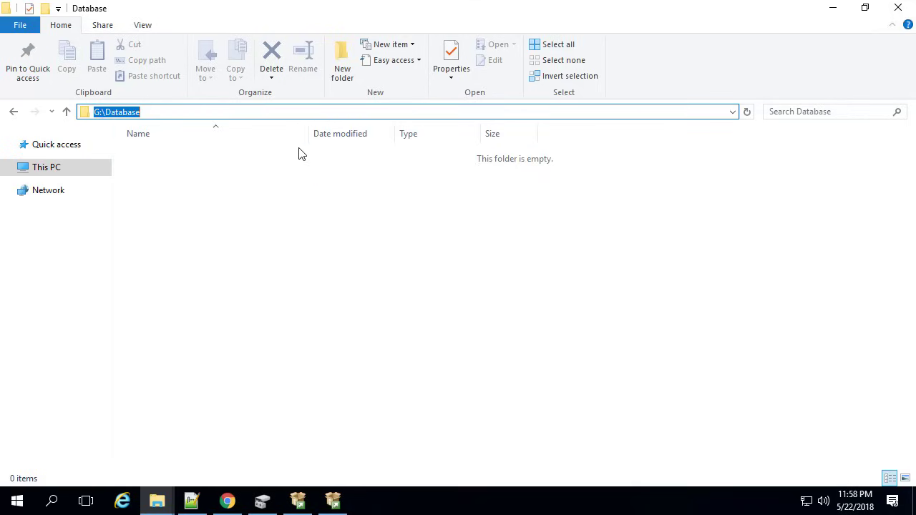
left_click(840, 10)
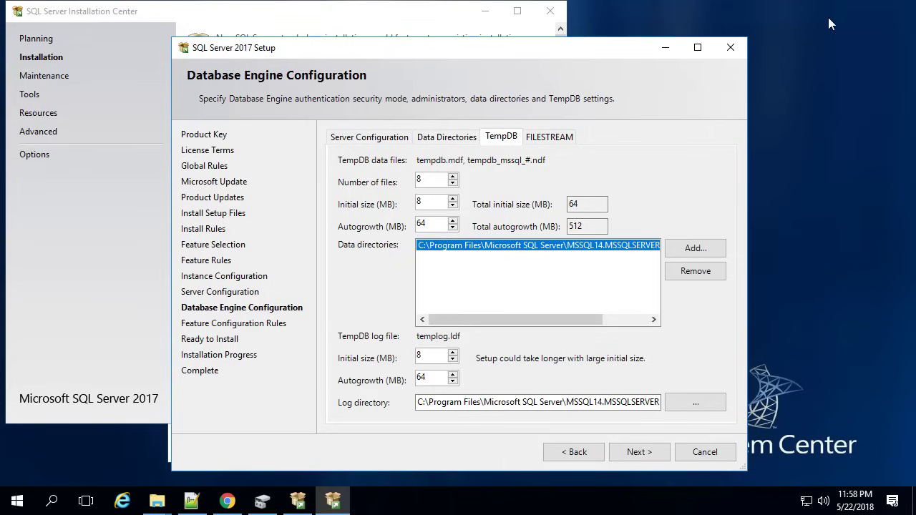
Replace the default TempDB data directory with the Database folder on the SQL_TempDB (G:) drive
left_click(693, 270)
left_click(694, 249)
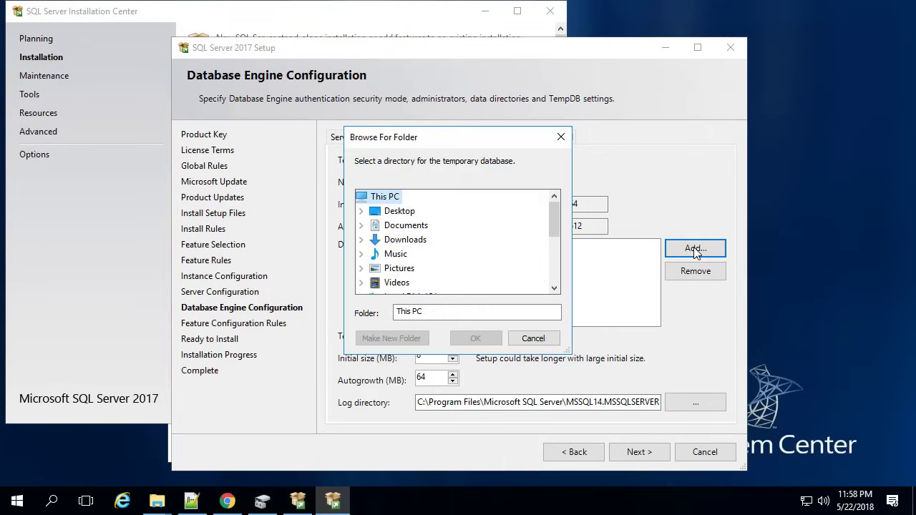
scroll(460, 290, "down", 5)
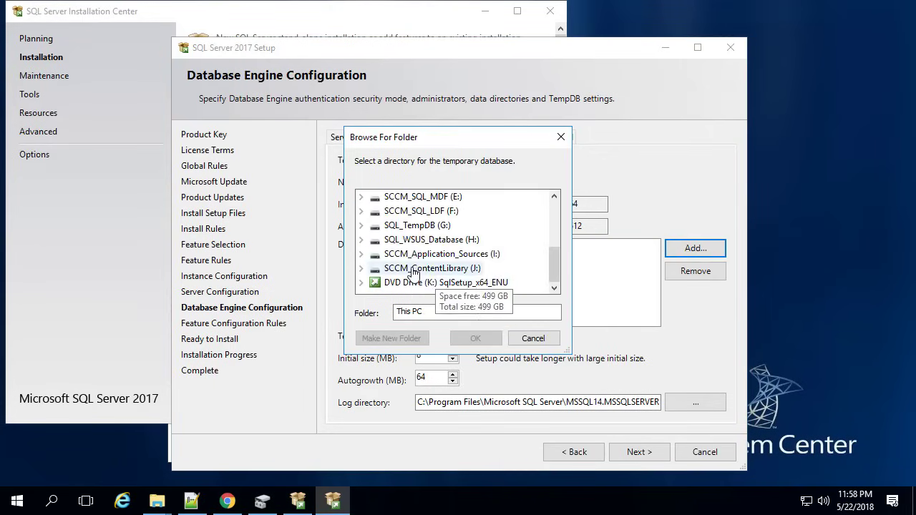
left_click(361, 225)
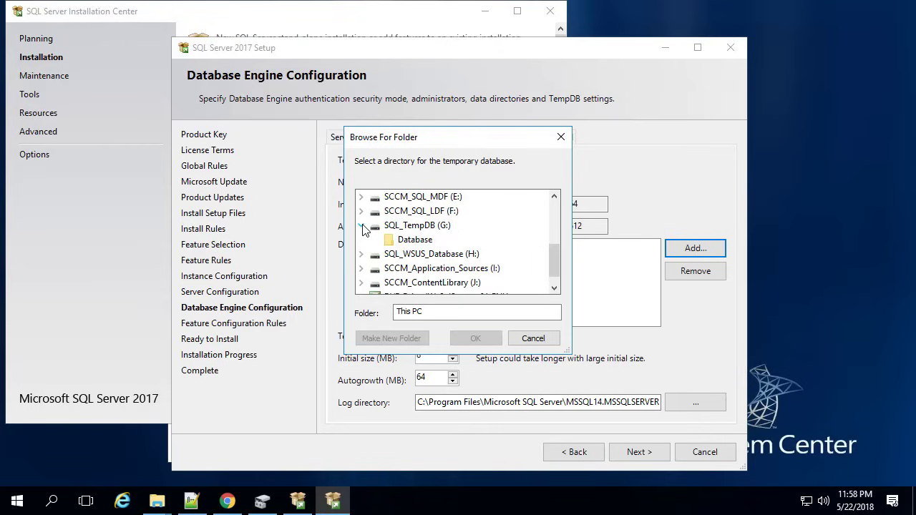
left_click(412, 240)
left_click(475, 339)
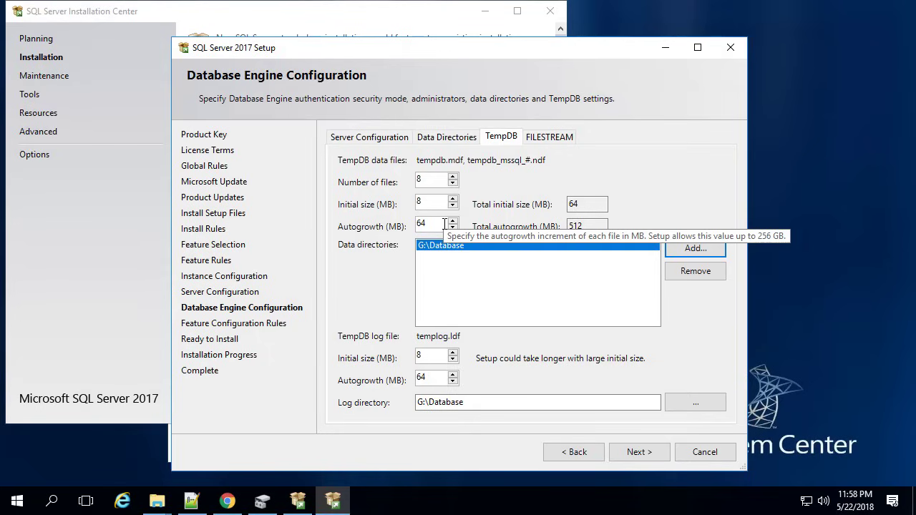
Set the autogrowth of both the TempDB data files and the TempDB log file to 256 MB
left_click_drag(432, 222, 369, 220)
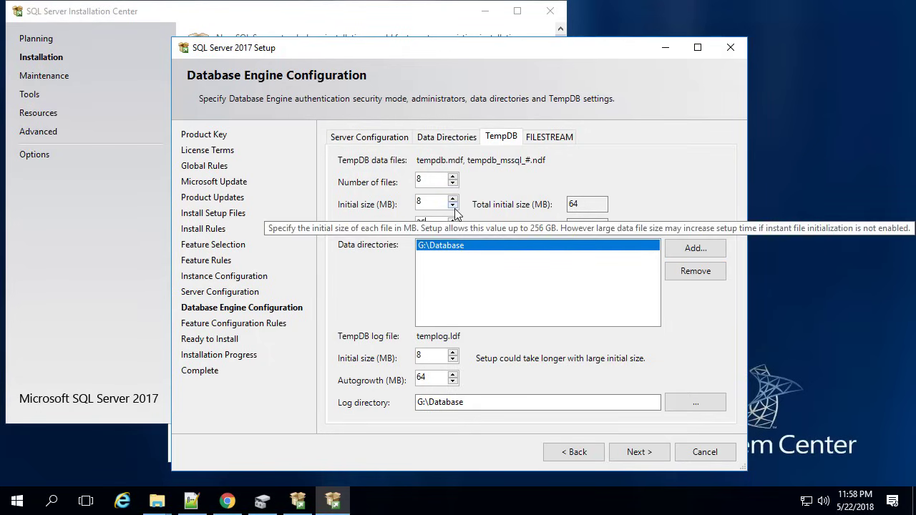
type("256")
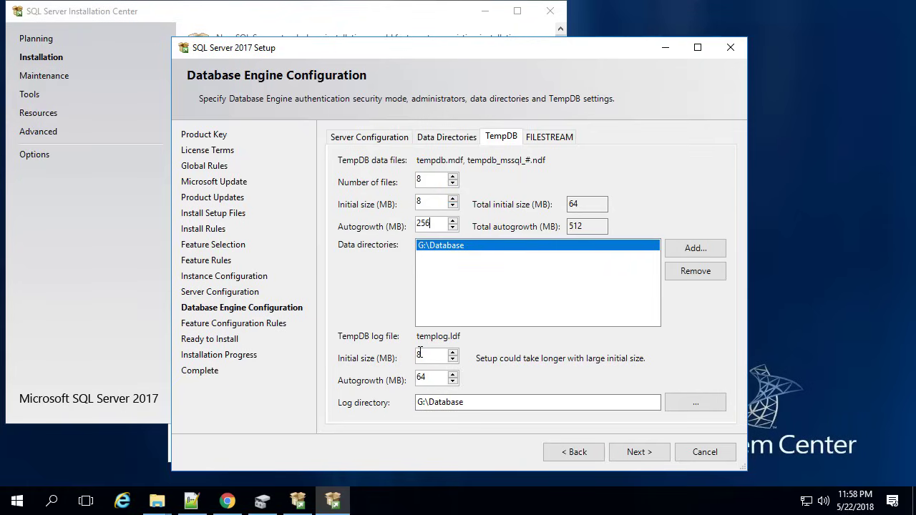
left_click(427, 356)
key("Tab")
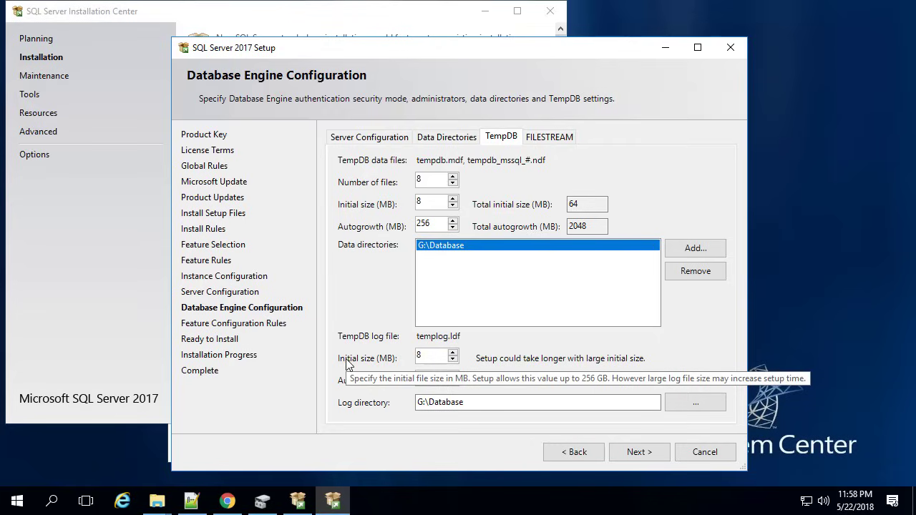
type("256")
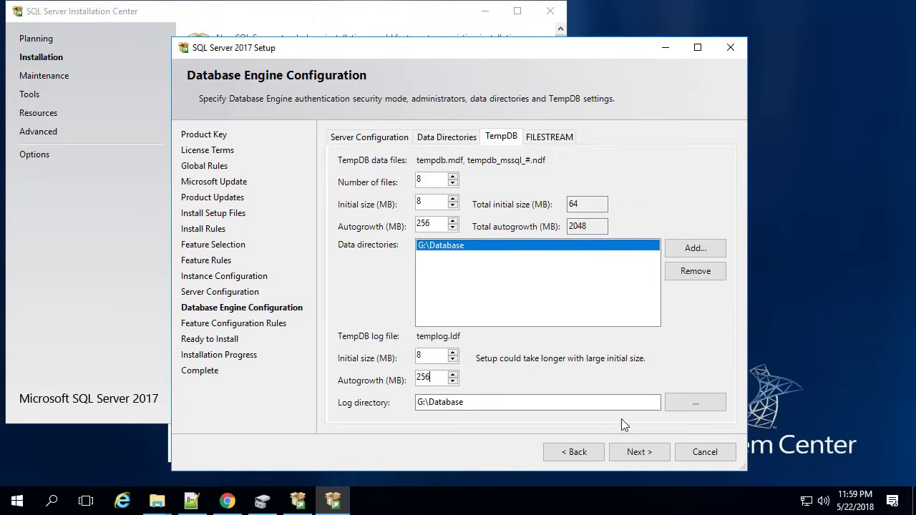
Install SQL Server 2017 with the configured settings, and close the setup wizard and Installation Center once it completes
left_click(632, 455)
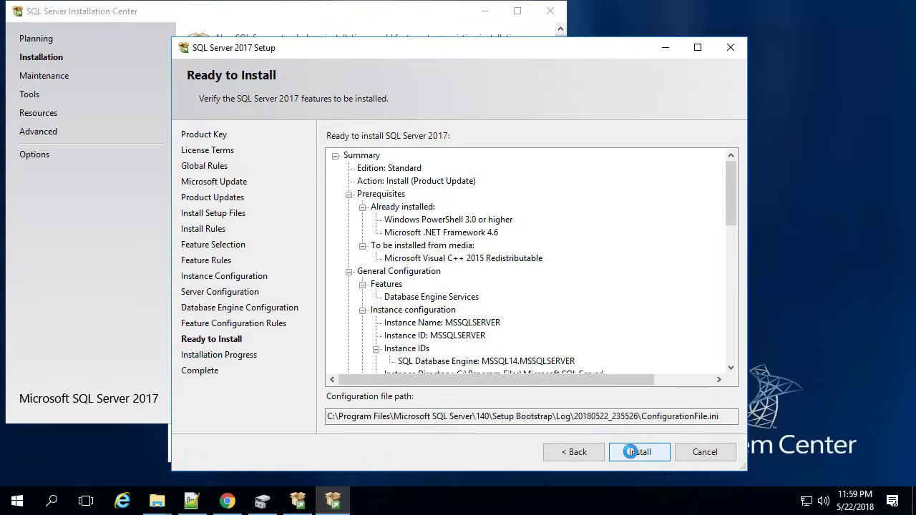
left_click(630, 452)
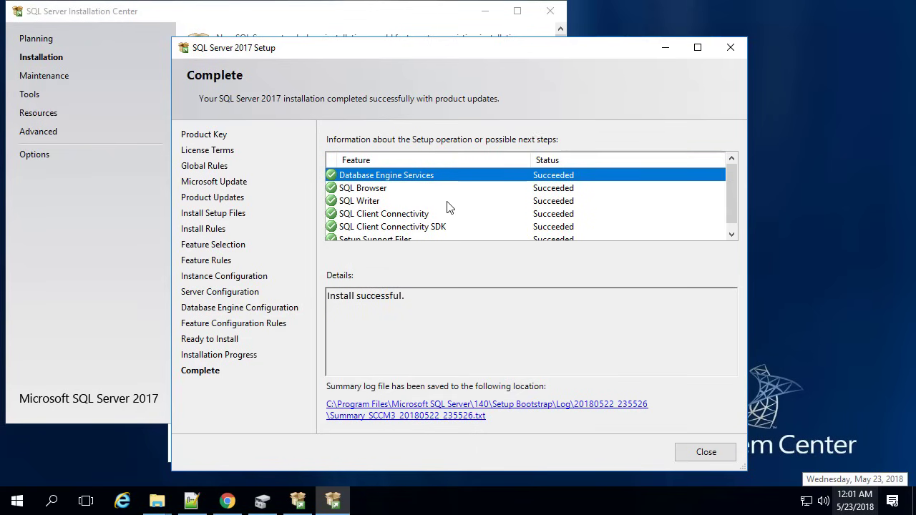
left_click(409, 206)
scroll(409, 208, "down", 1)
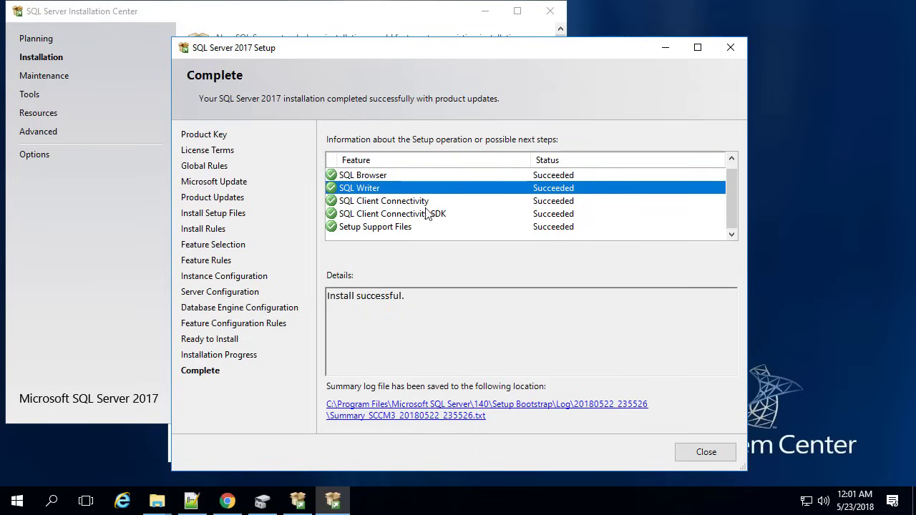
left_click(705, 452)
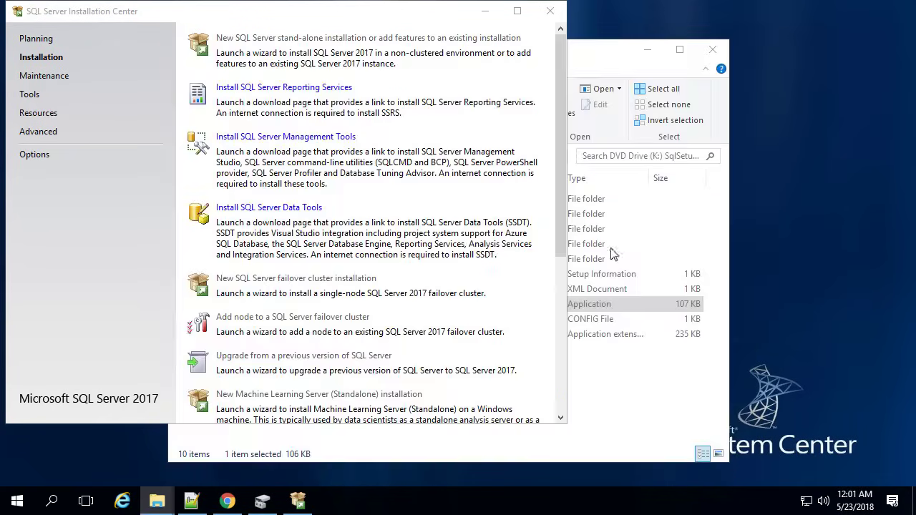
left_click(549, 12)
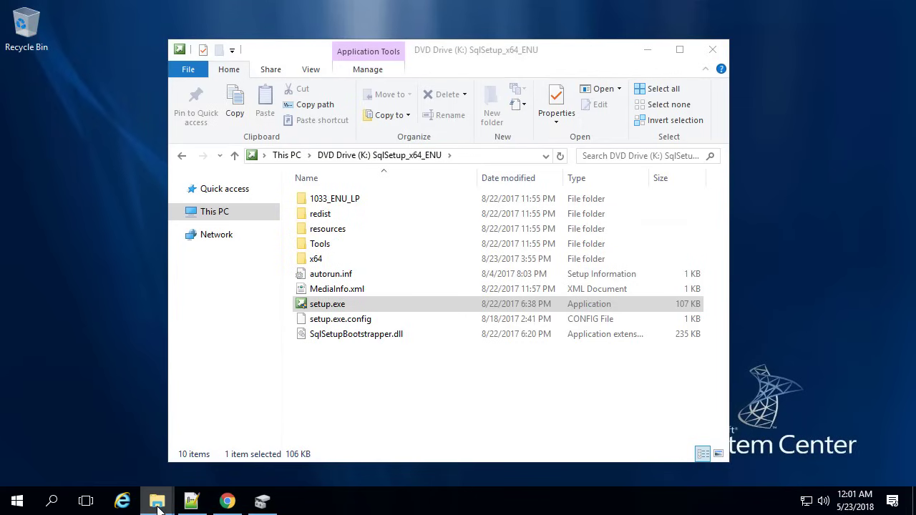
Check the TempDB data and log files in G:\Database in File Explorer, and minimize that folder window
mouse_move(156, 501)
left_click(113, 453)
left_click_drag(258, 330, 118, 143)
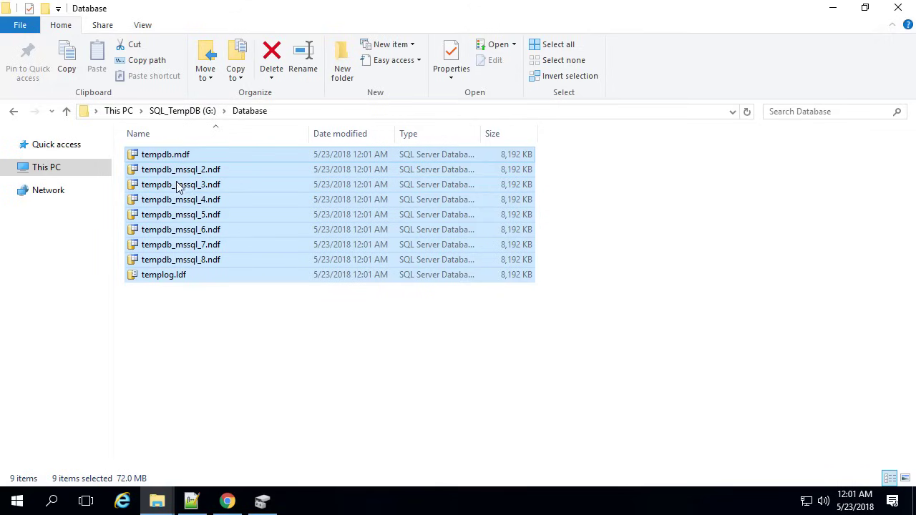
left_click(831, 11)
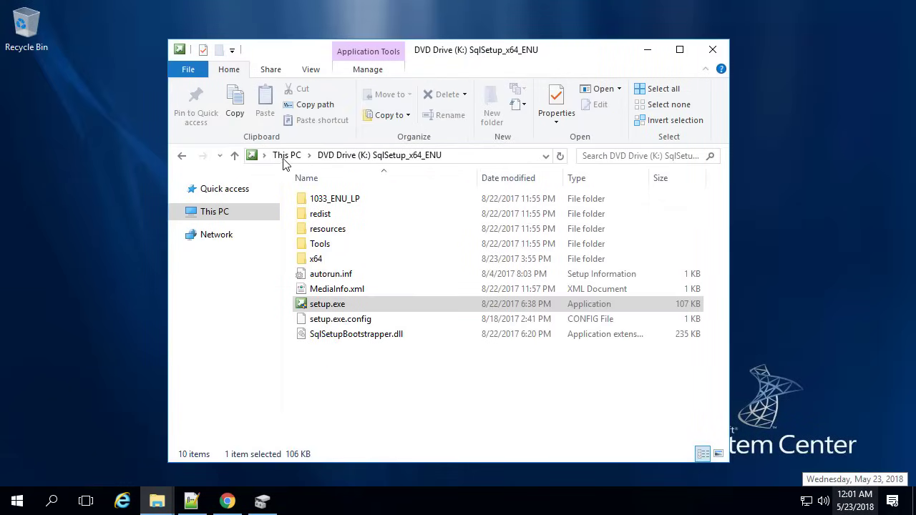
Return to the SQL_Server_2017 setup folder and launch SQLServerReportingServices.exe
left_click(182, 158)
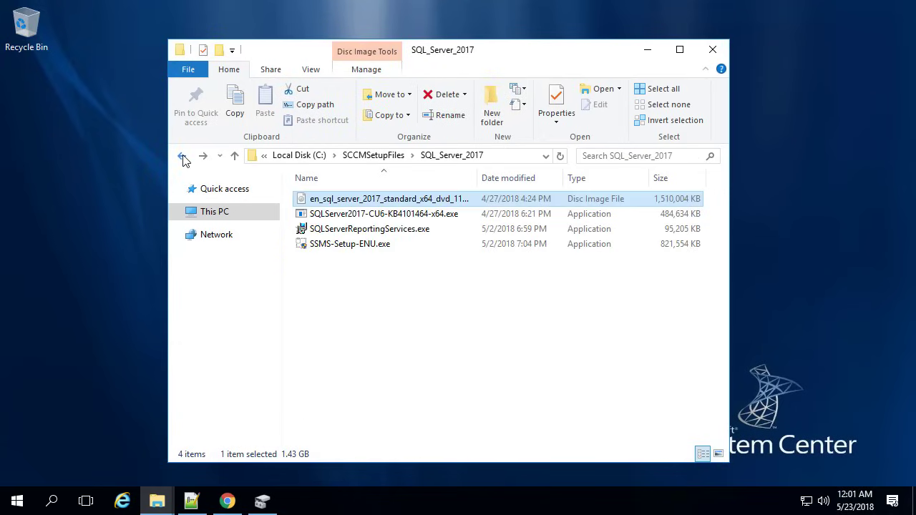
left_click(378, 230)
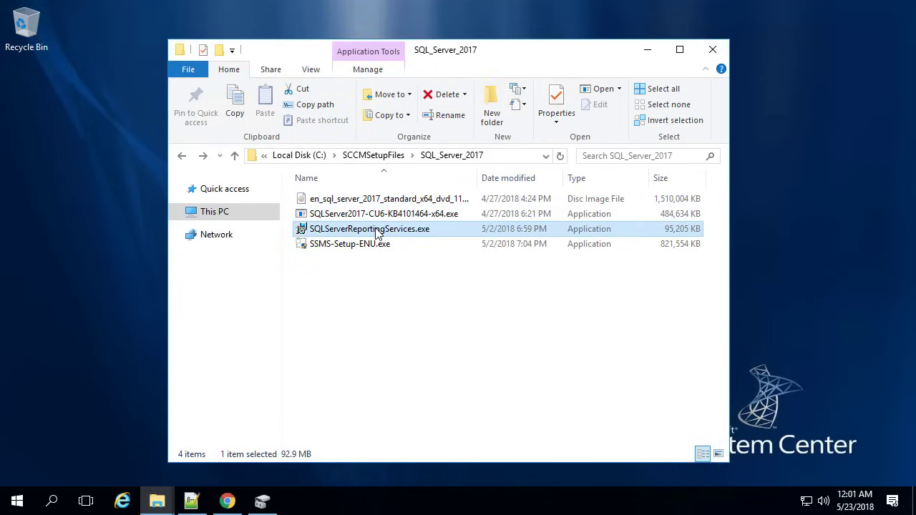
right_click(377, 230)
left_click(398, 220)
left_click(416, 356)
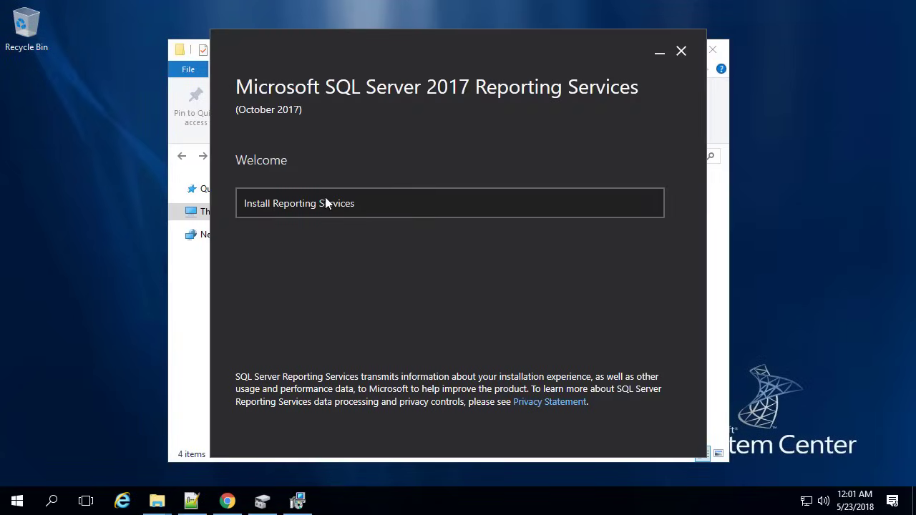
Install Reporting Services only, using the free Evaluation edition, accepted license terms and default install location, and close the installer
left_click(324, 203)
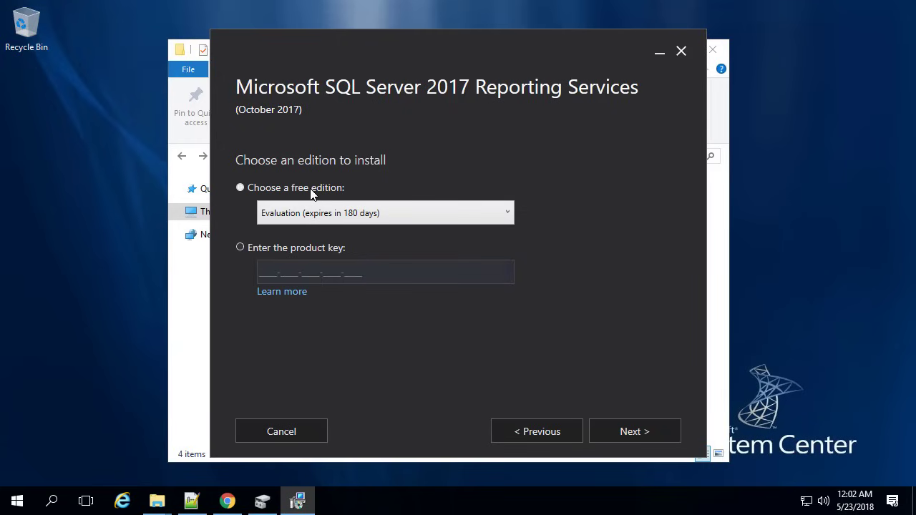
left_click(311, 192)
left_click(641, 429)
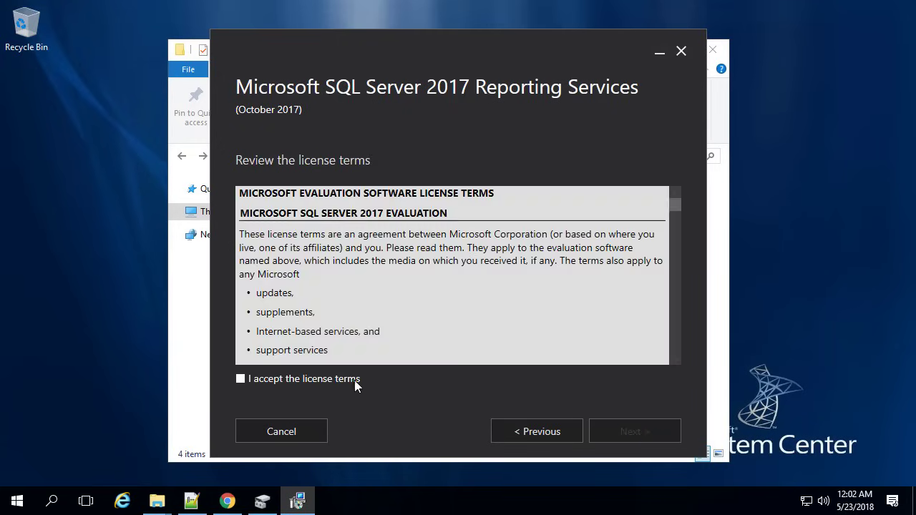
left_click(354, 380)
left_click(628, 430)
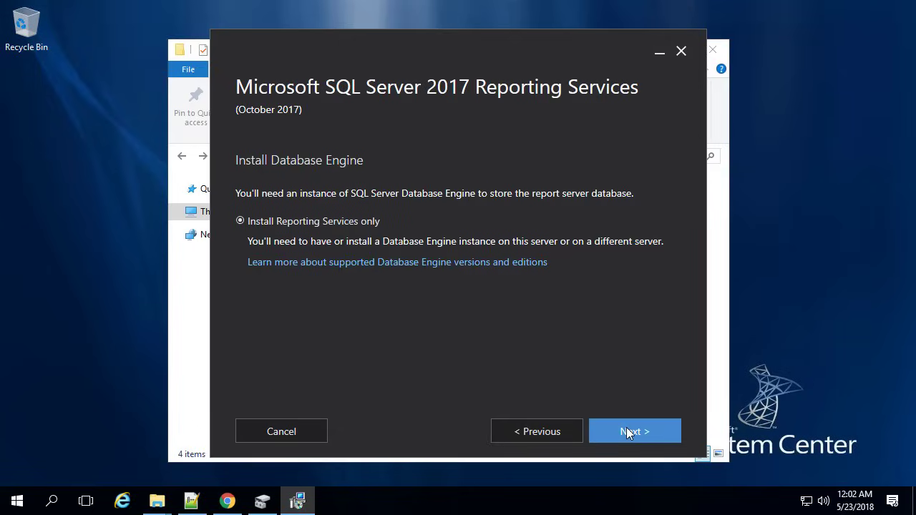
left_click(627, 429)
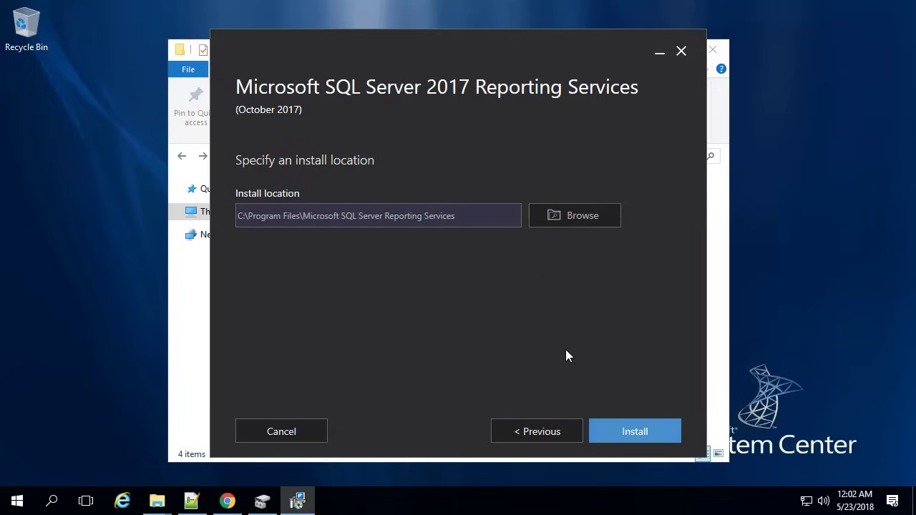
left_click(630, 431)
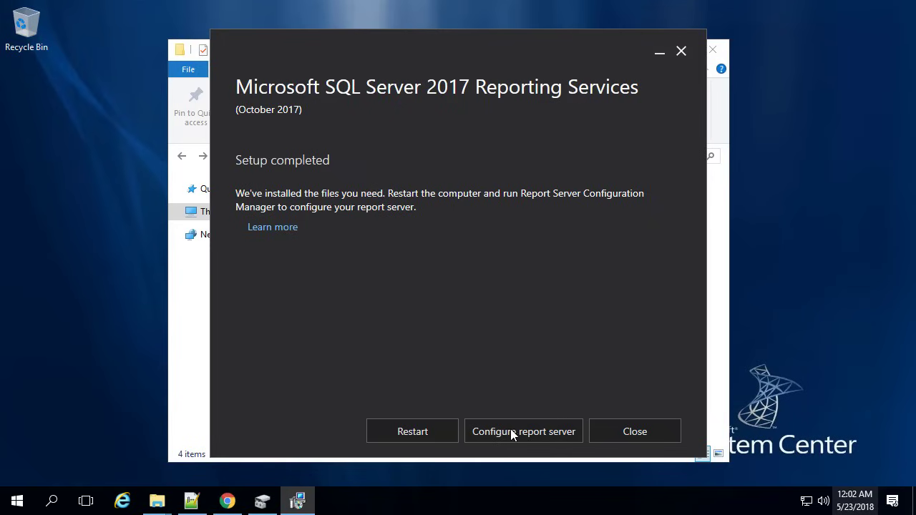
left_click(633, 432)
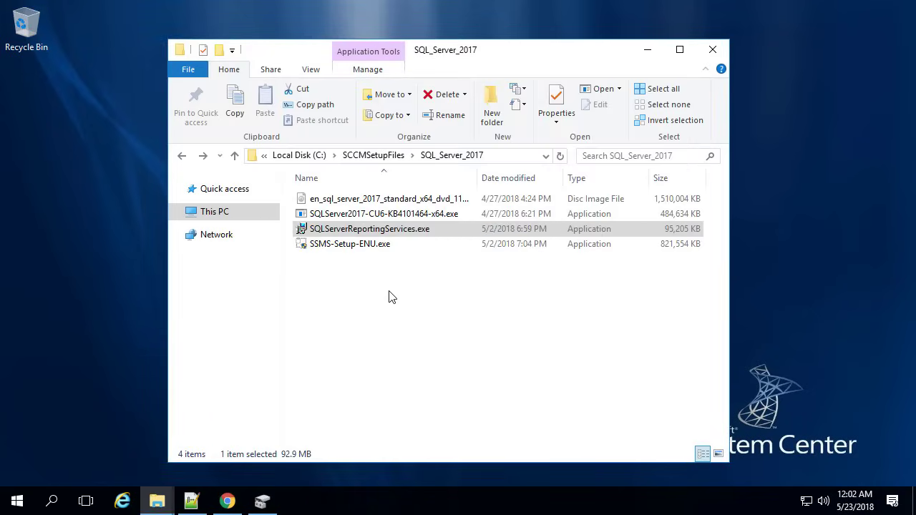
Launch SSMS-Setup-ENU.exe from the SQL_Server_2017 folder and start installing SQL Server Management Studio
left_click(360, 249)
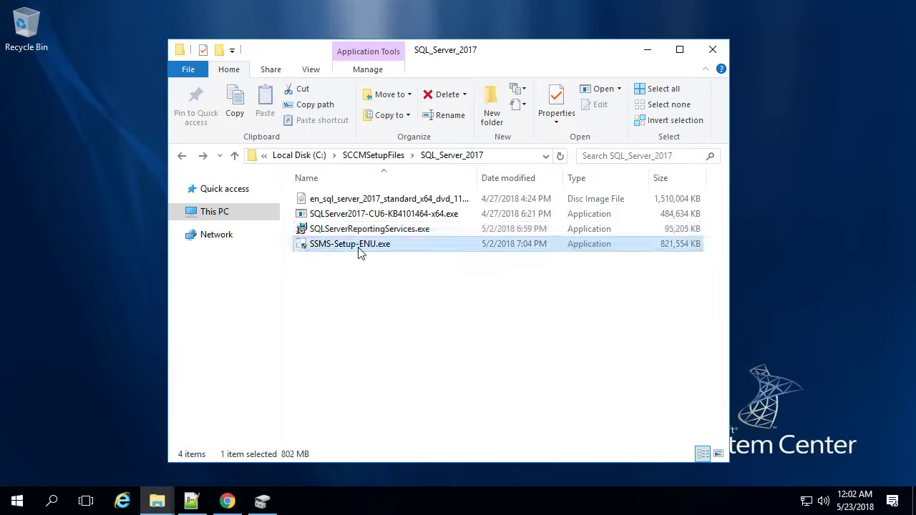
double_click(342, 247)
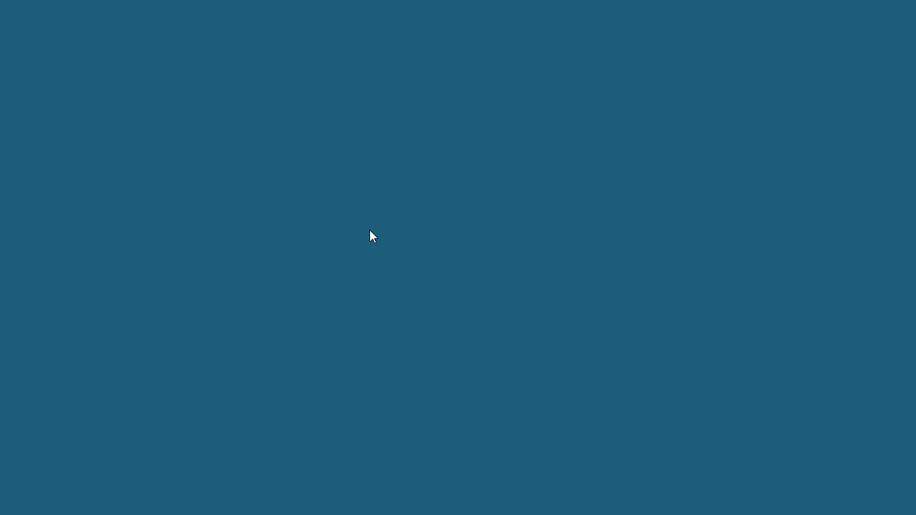
left_click(400, 354)
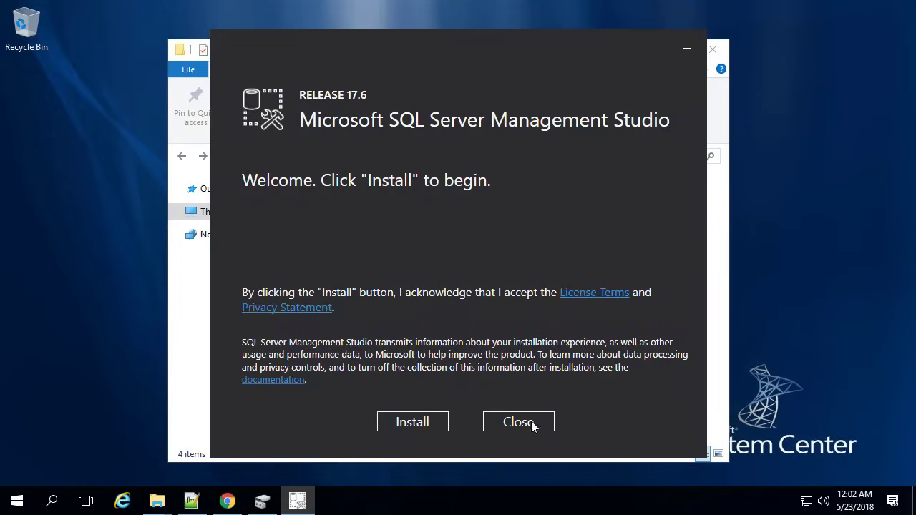
left_click(405, 421)
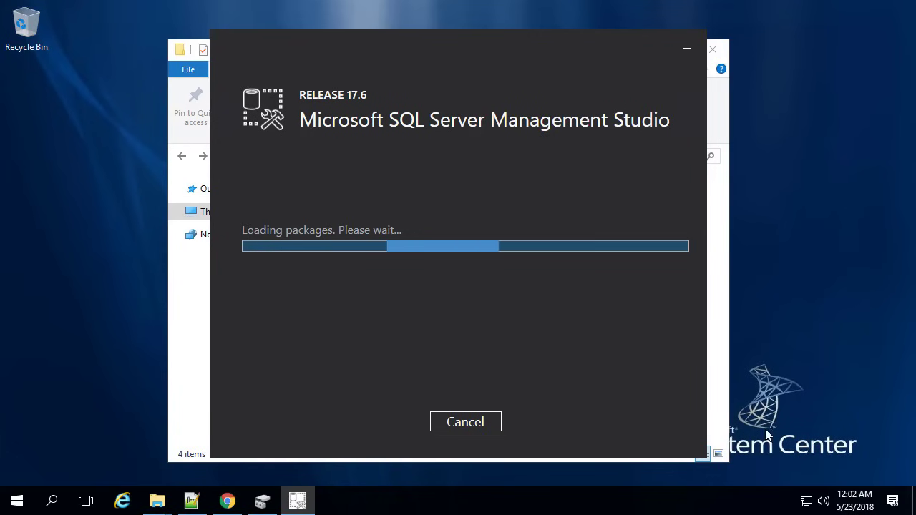
left_click(171, 341)
left_click(359, 244)
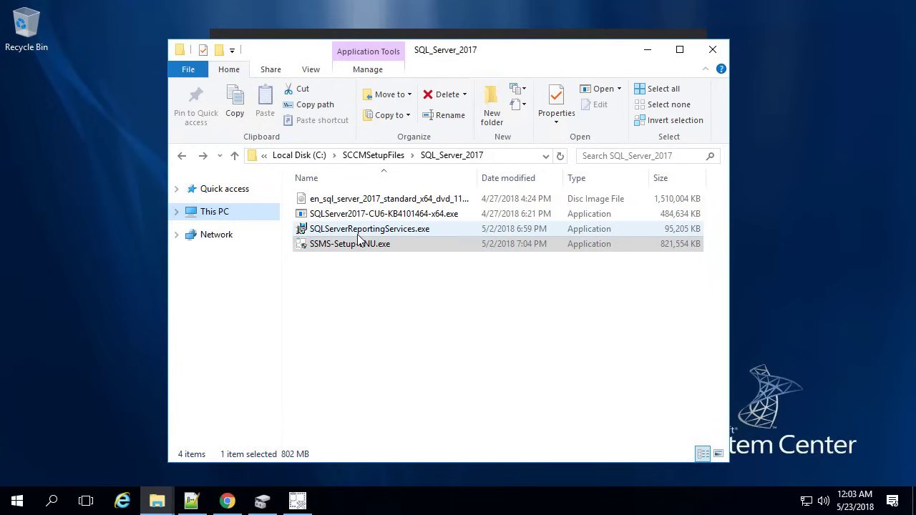
double_click(365, 245)
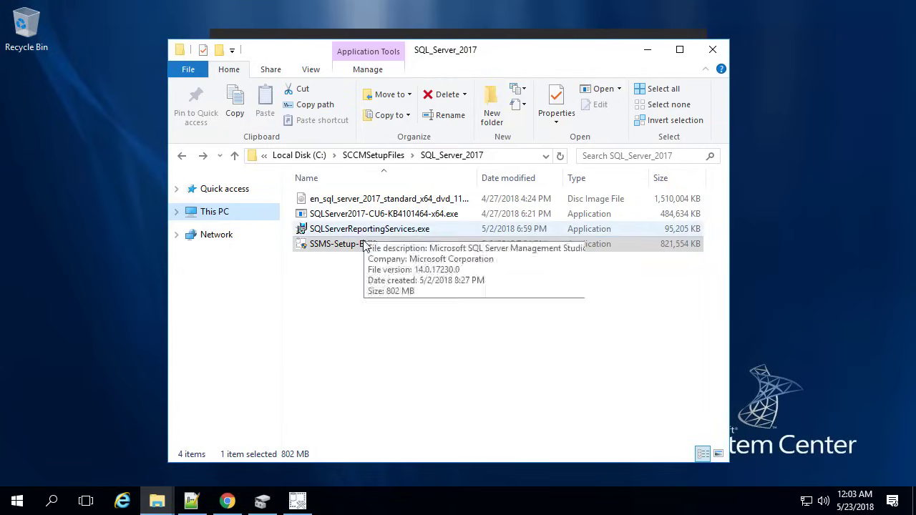
left_click(369, 245)
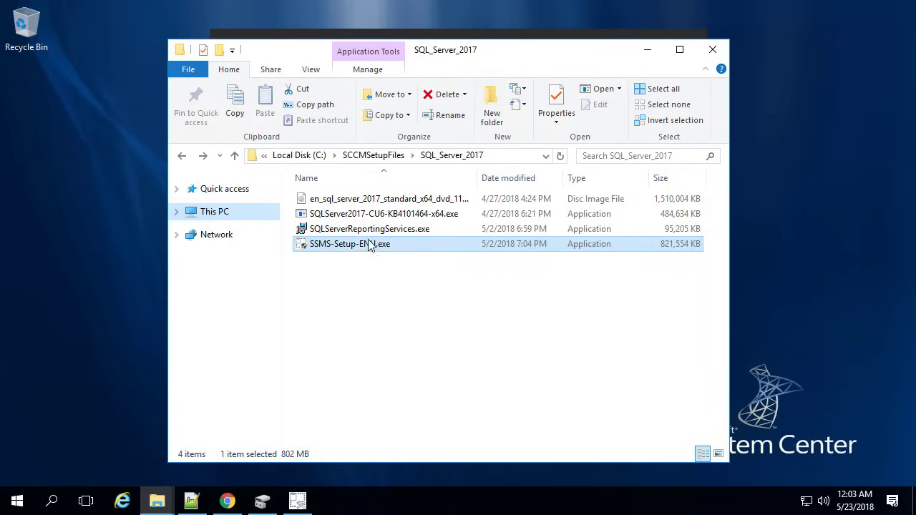
Dismiss the setup folder and completed installer windows, and launch Microsoft SQL Server Management Studio
left_click(648, 49)
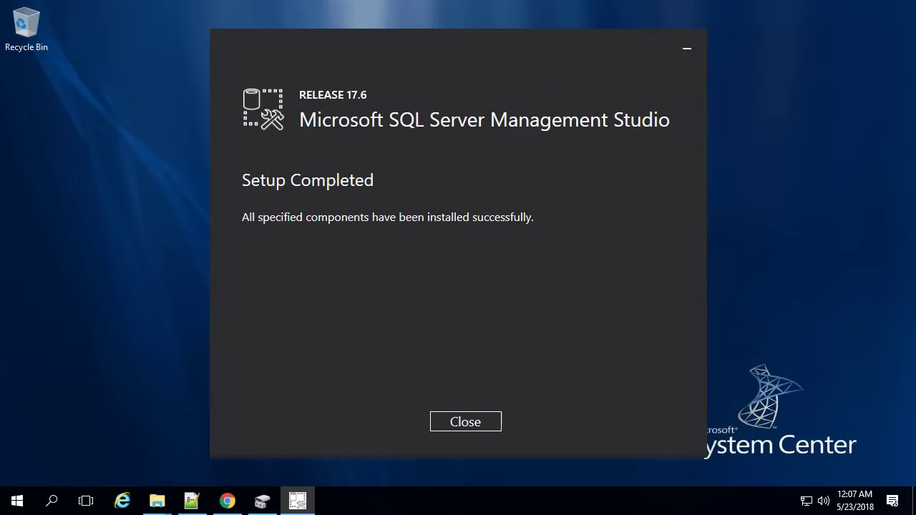
left_click(480, 423)
left_click(25, 494)
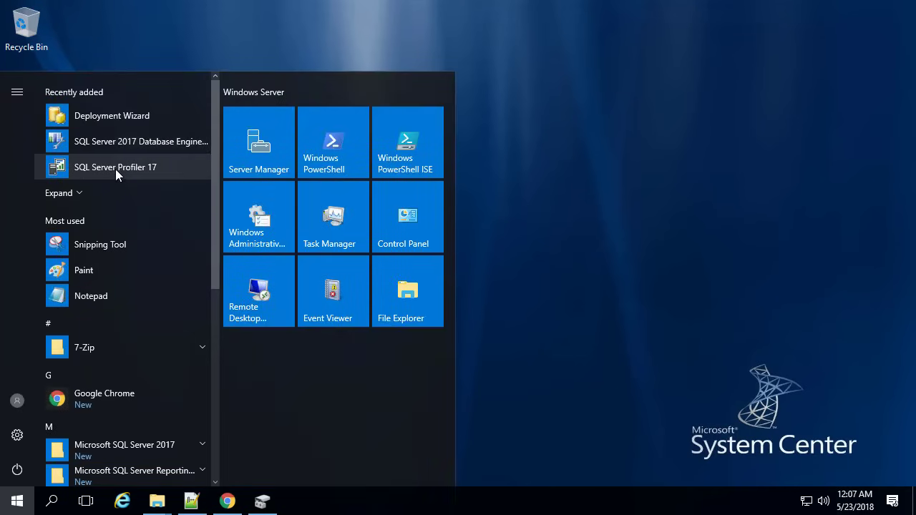
left_click(75, 194)
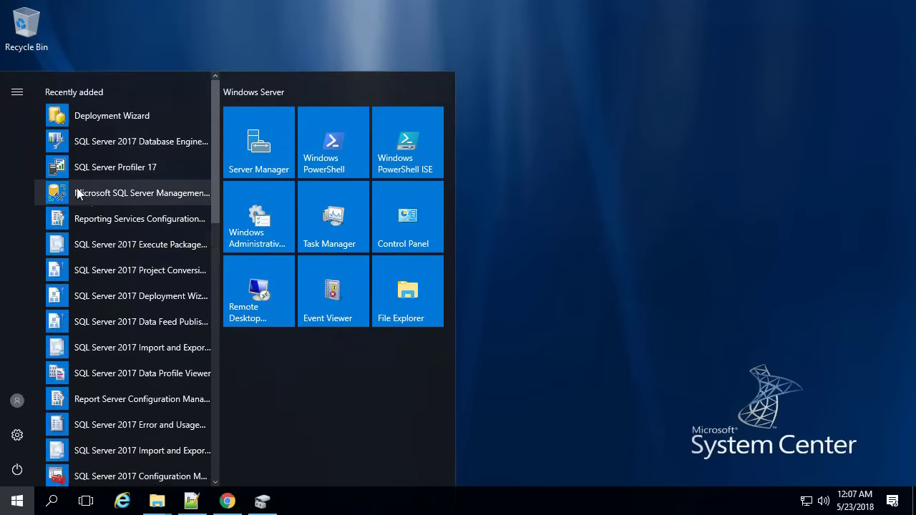
left_click(92, 189)
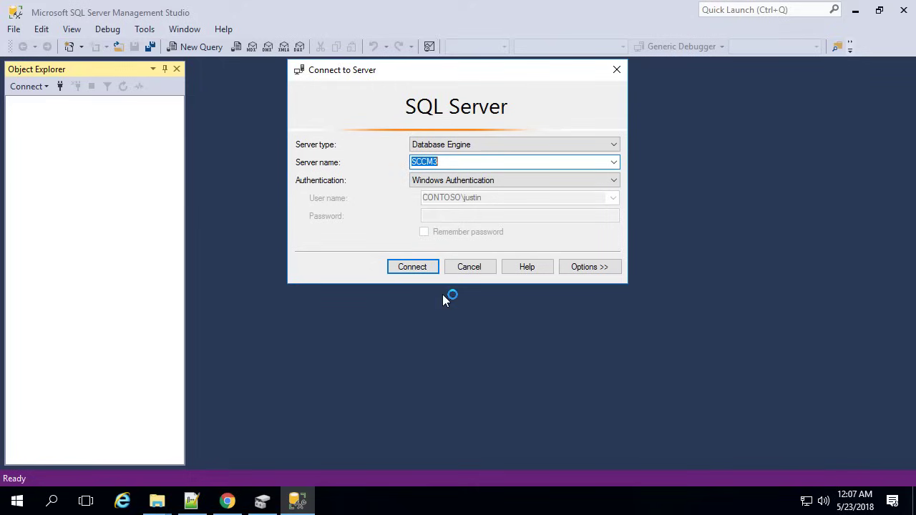
Connect to the SCCM3 database engine with Windows Authentication, widen Object Explorer and open the server's properties
left_click(417, 268)
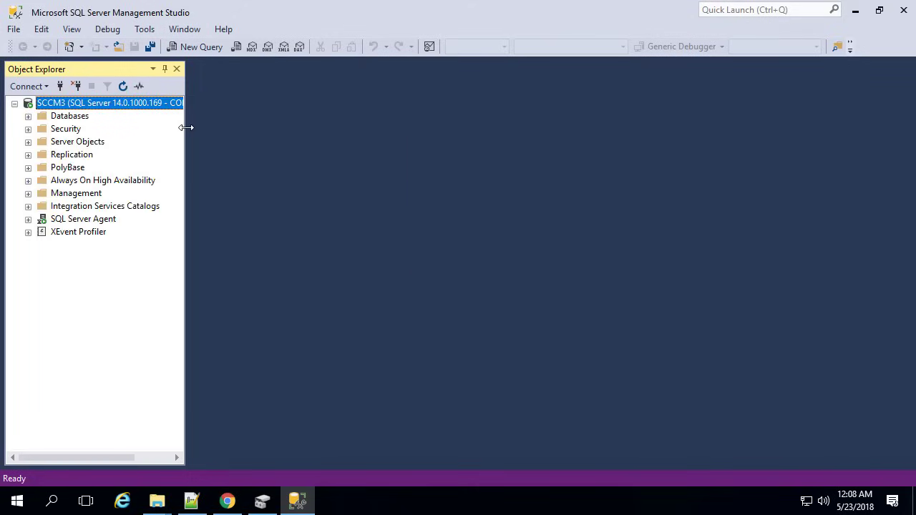
left_click_drag(186, 124, 276, 127)
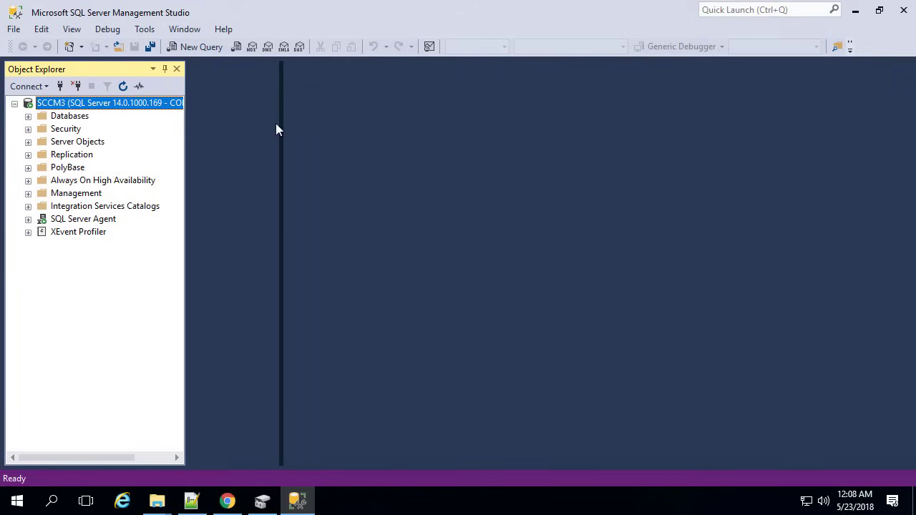
right_click(153, 104)
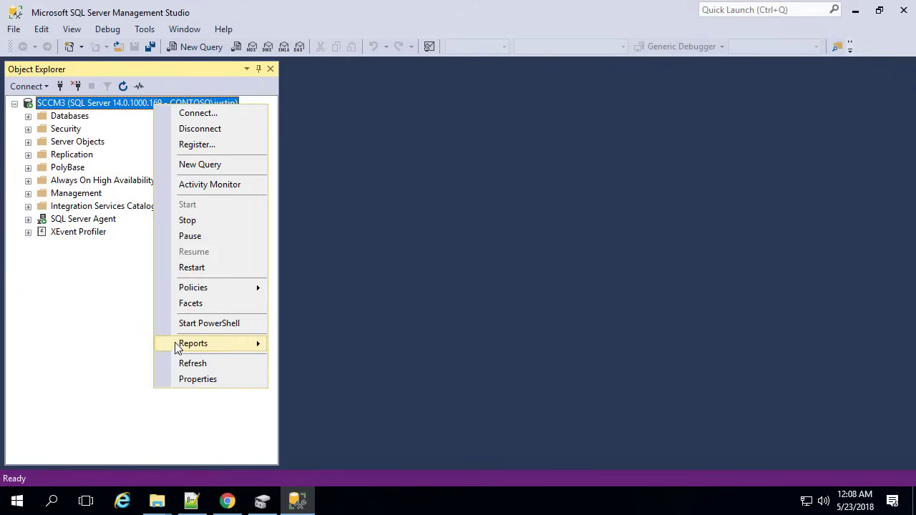
left_click(209, 383)
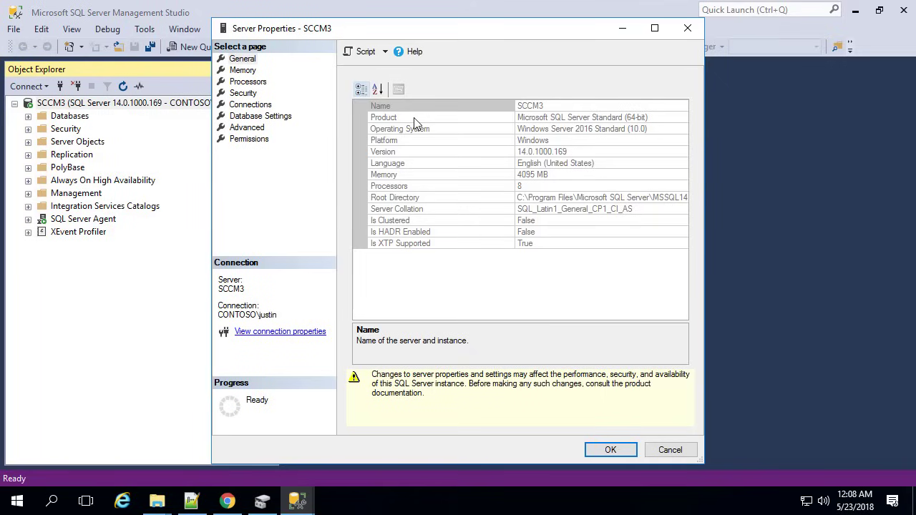
Set the minimum server memory of SCCM3 to 8192 MB in the server's memory properties
left_click(243, 71)
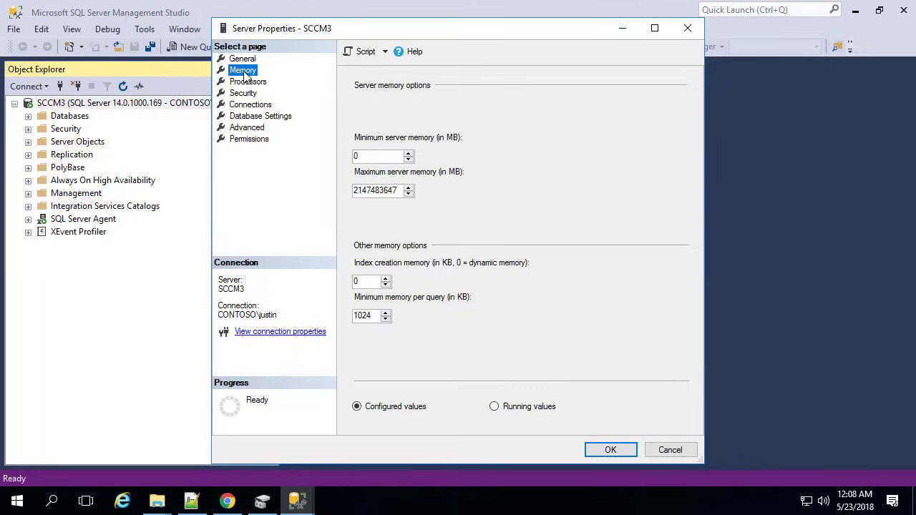
left_click(382, 160)
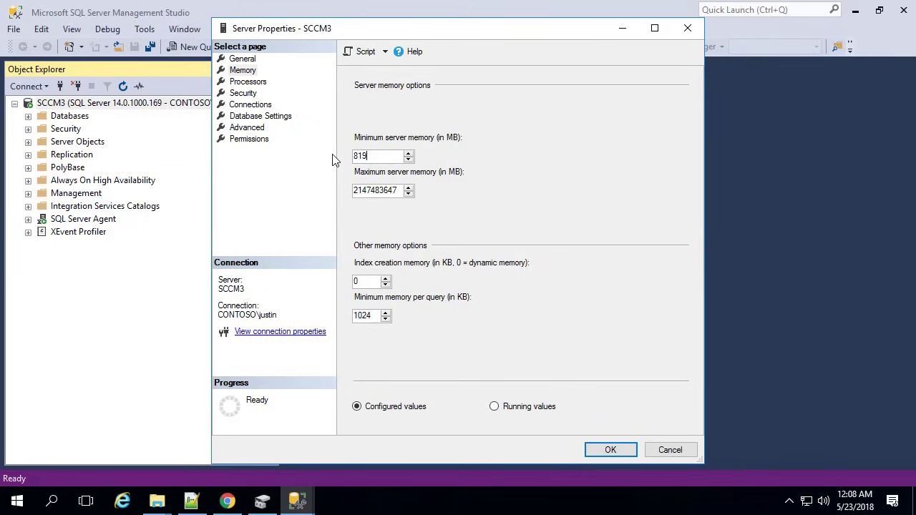
type("8192")
Switch to Chrome, check the recommended SQL Server memory allocation for a stand-alone primary site with a local database, and open Calculator
left_click(231, 503)
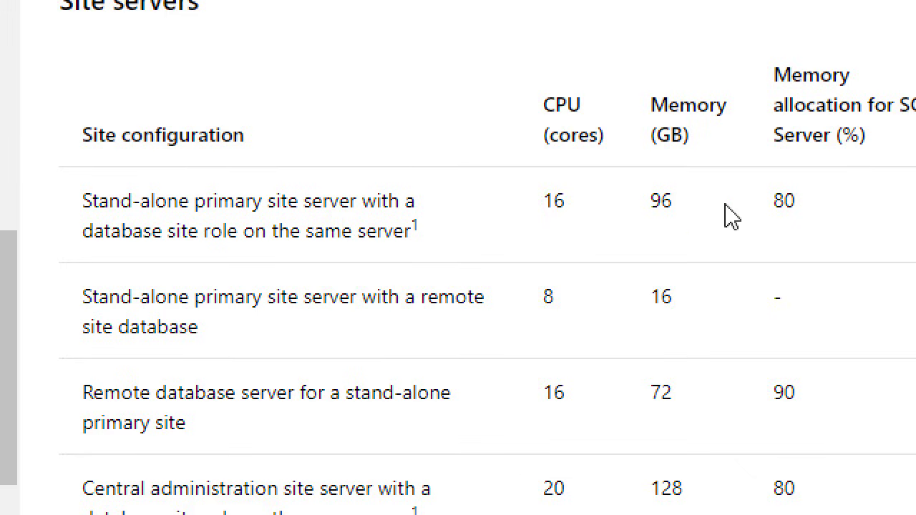
double_click(783, 203)
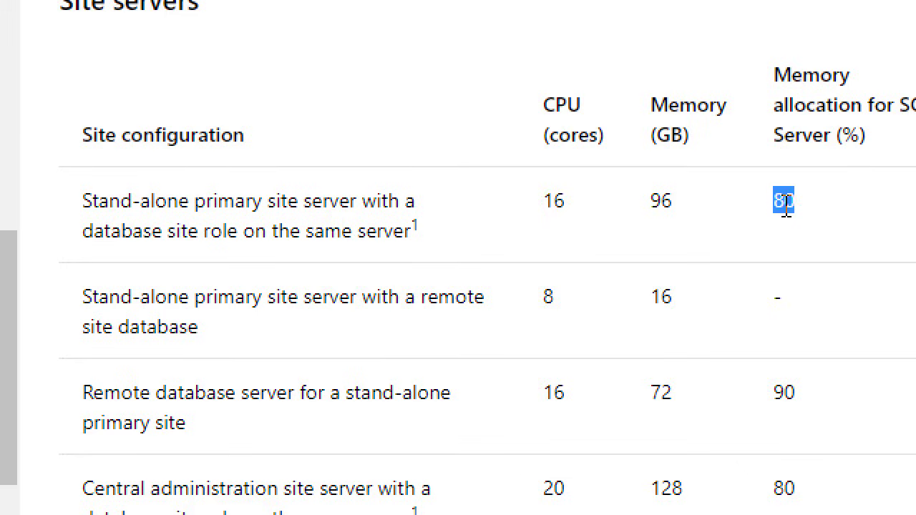
left_click(19, 509)
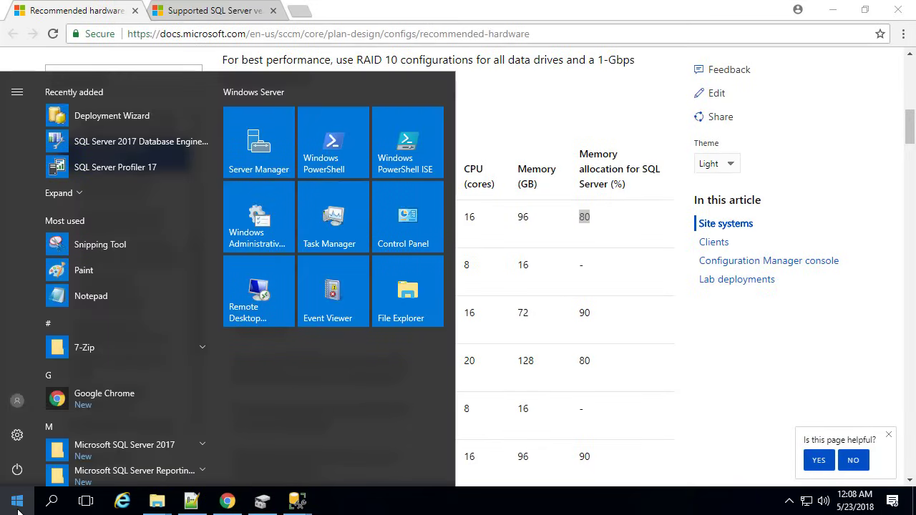
type("calc")
key("Return")
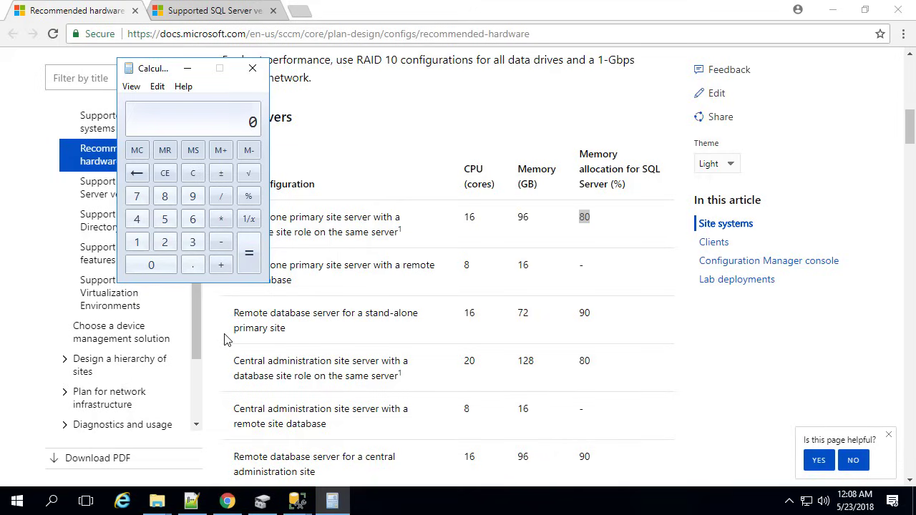
Calculate 1024 times 32 for the server's total memory, and 0.8 times 32 for the SQL Server share
left_click(146, 245)
left_click(149, 261)
left_click(164, 243)
left_click(137, 219)
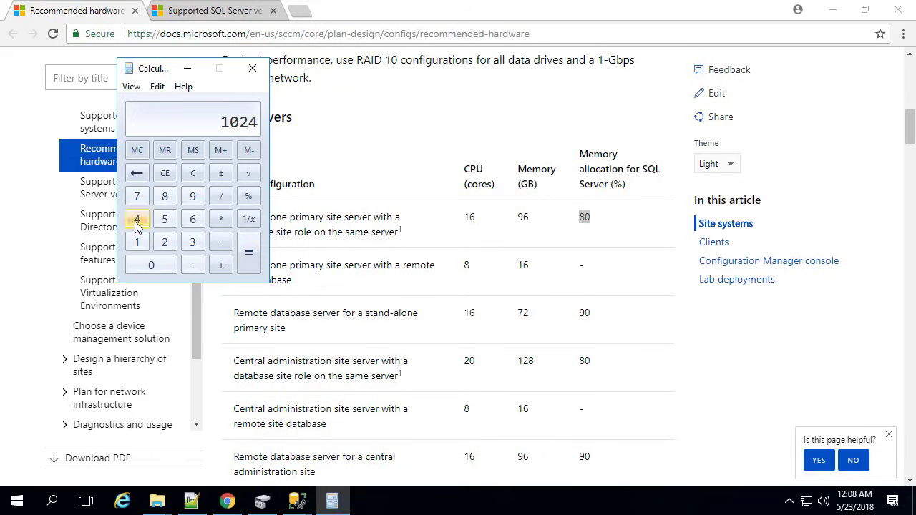
left_click(220, 219)
left_click(192, 242)
left_click(166, 243)
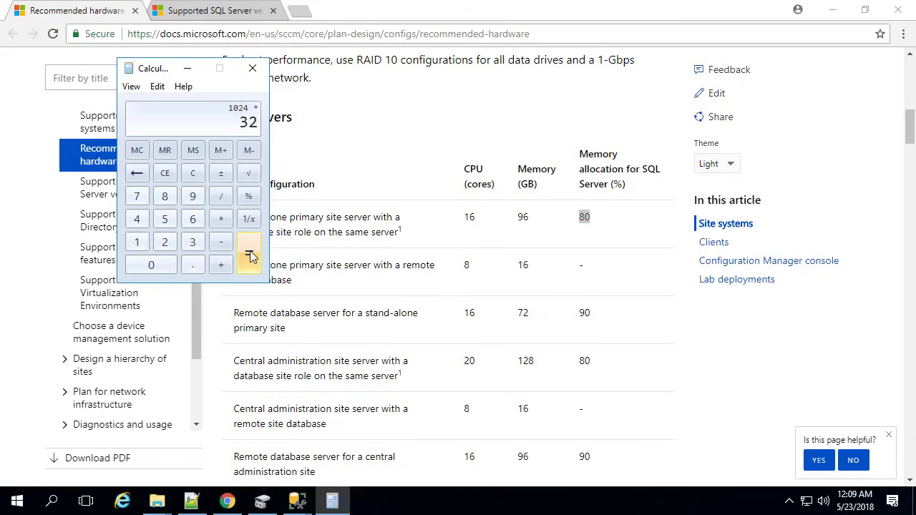
left_click(248, 256)
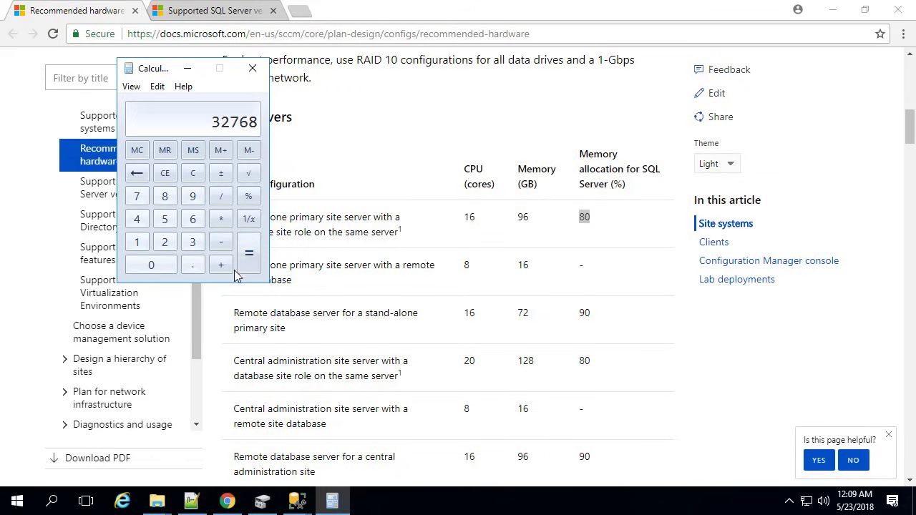
left_click(192, 263)
left_click(164, 196)
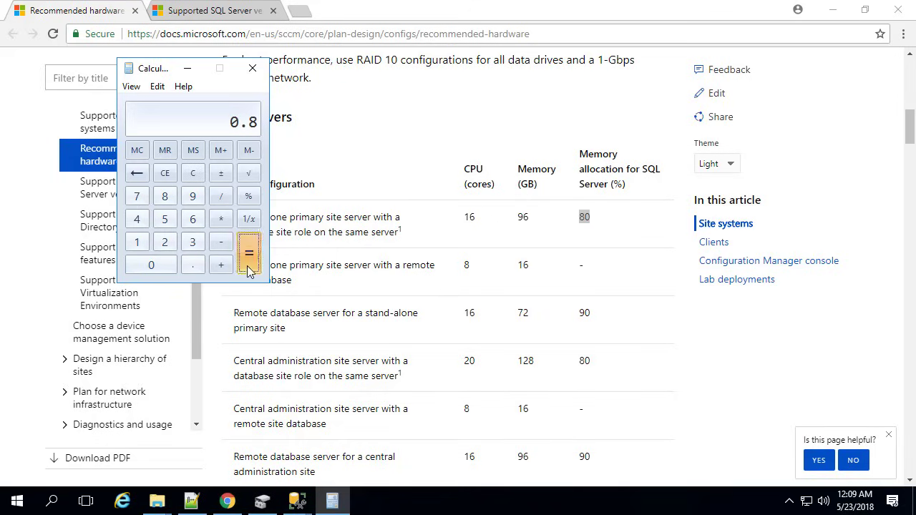
left_click(247, 263)
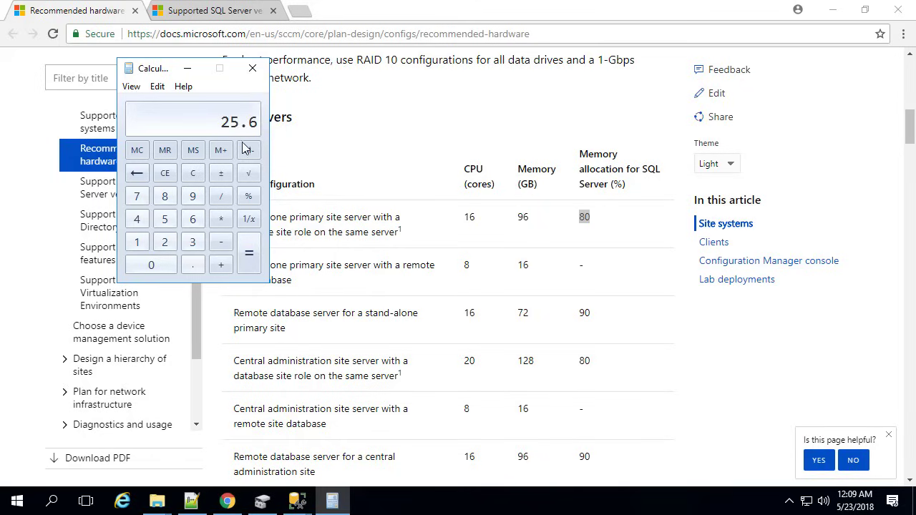
Clear the calculator and compute 1024 times 25 for the maximum SQL Server memory in MB
left_click(165, 173)
left_click(137, 242)
left_click(151, 265)
left_click(164, 242)
left_click(141, 226)
left_click(221, 218)
left_click(164, 243)
left_click(165, 219)
left_click(250, 258)
Return to the SCCM3 server properties in SQL Server Management Studio, set the maximum server memory to 25600 MB and save
mouse_move(298, 497)
left_click(354, 438)
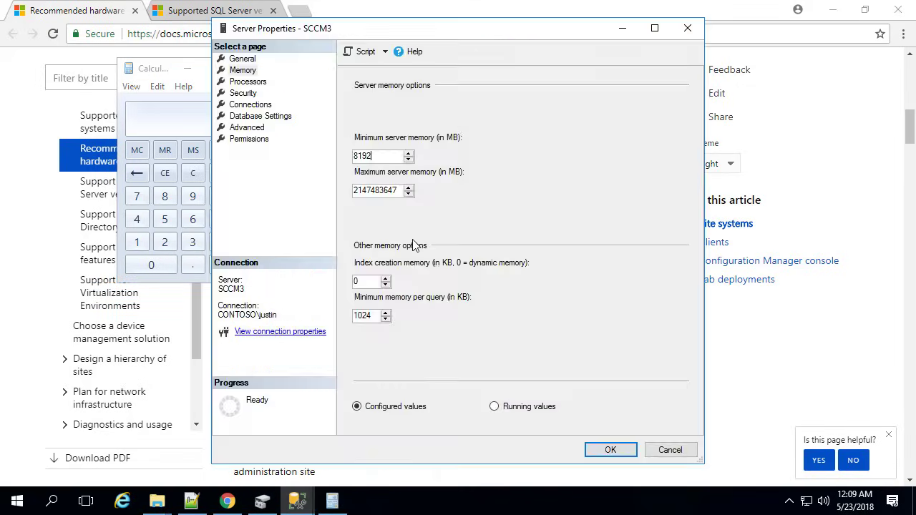
double_click(387, 195)
type("25600")
left_click(606, 453)
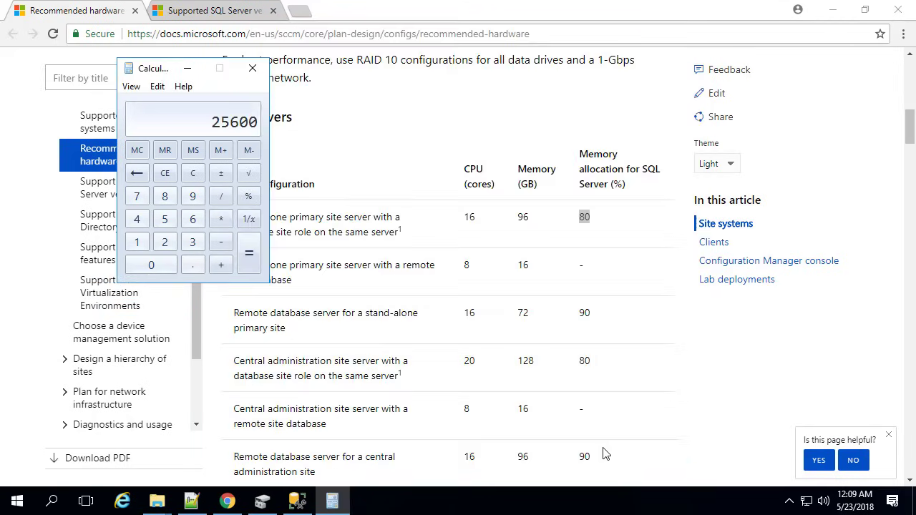
Restart the Windows server
right_click(22, 499)
mouse_move(110, 455)
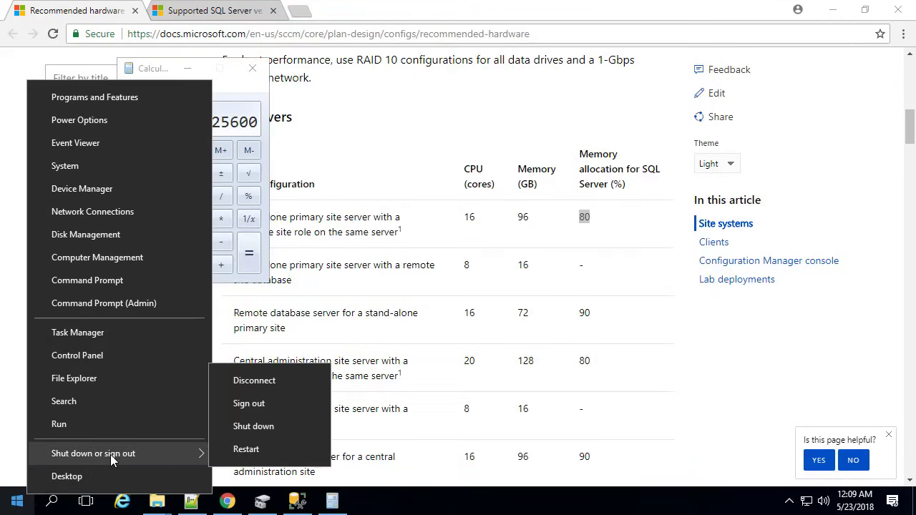
left_click(246, 449)
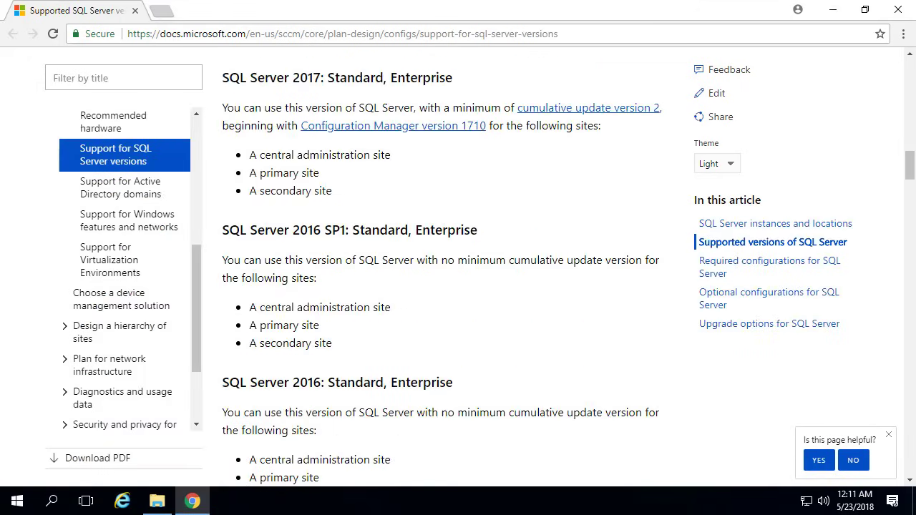
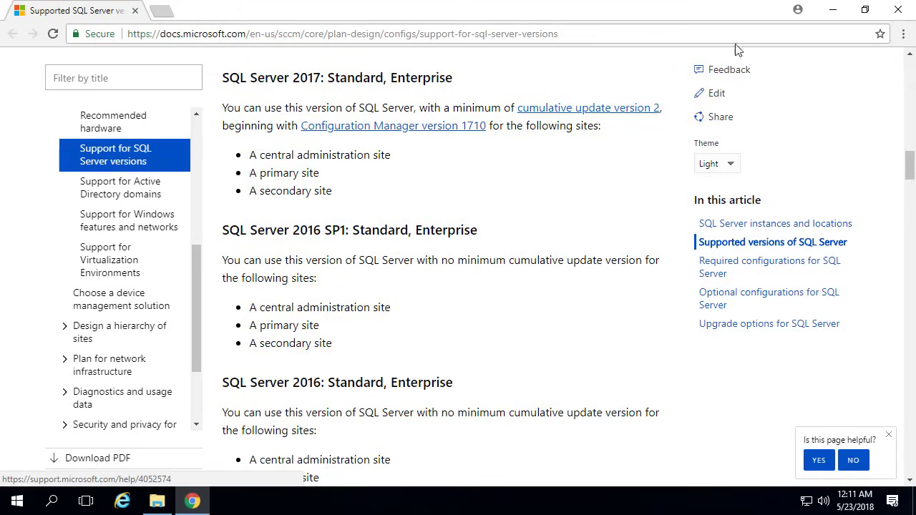
Minimize the browser, go to SCCMSetupFiles\SQL_Server_2017, and run SQLServer2017-CU6-KB4101464-x64.exe as administrator, allowing the elevation request
left_click(833, 12)
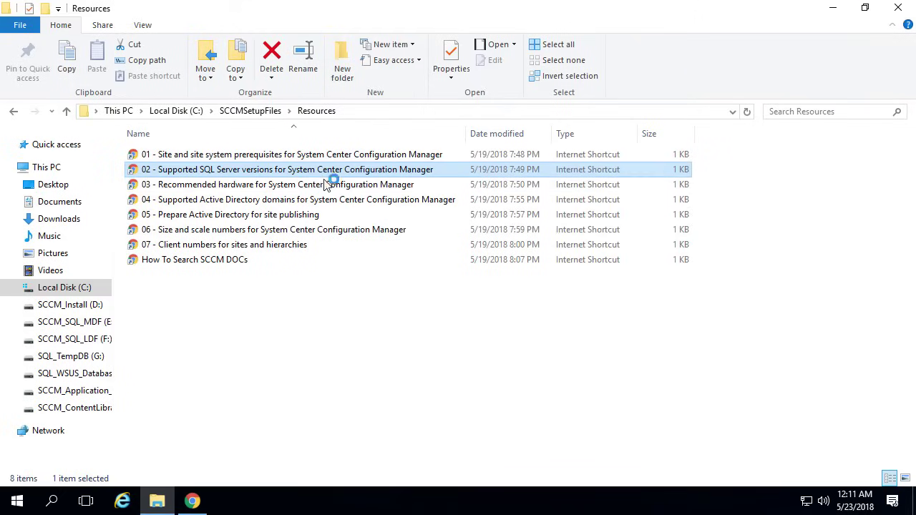
left_click(247, 110)
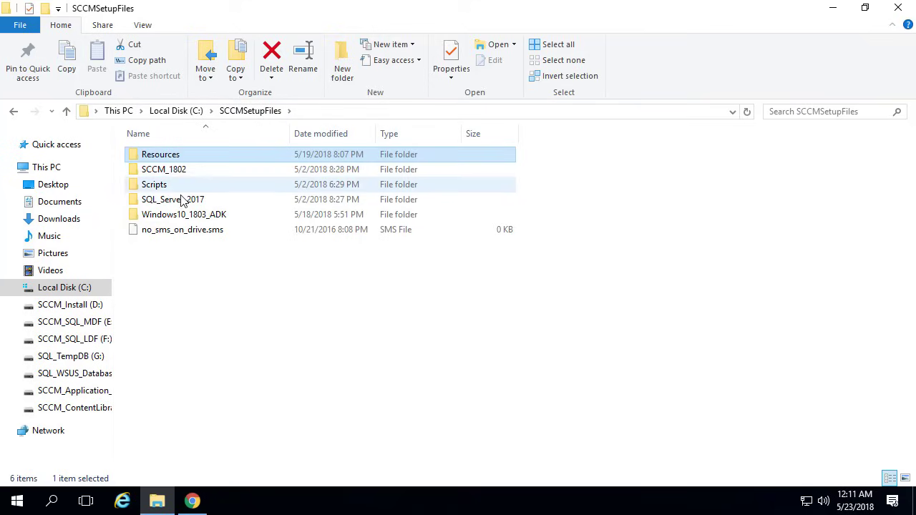
double_click(182, 200)
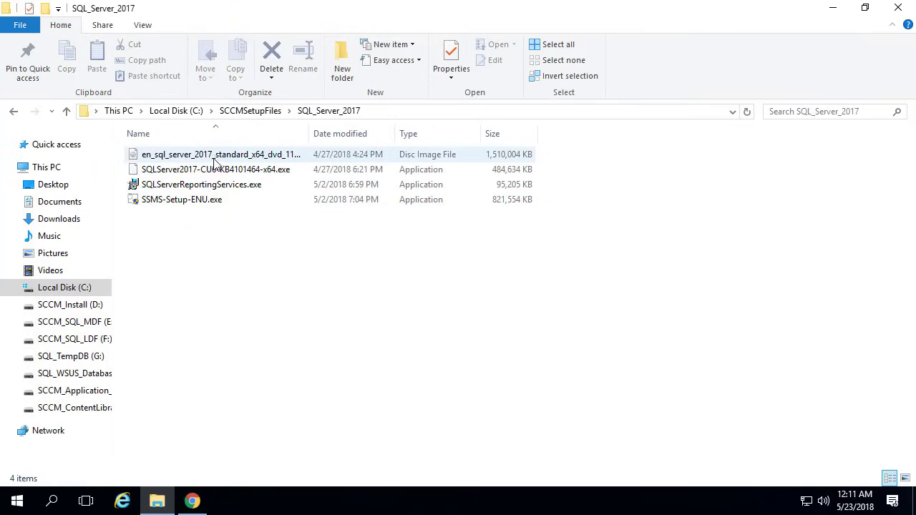
left_click(203, 171)
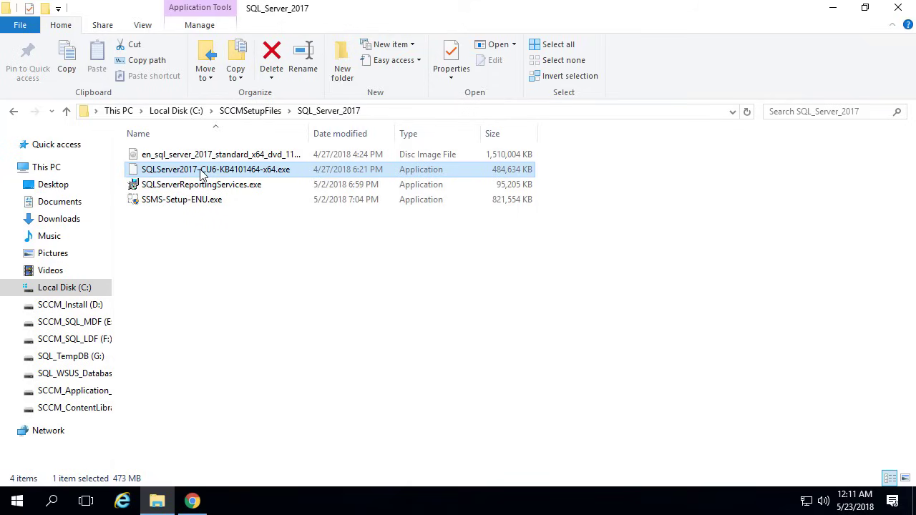
double_click(202, 173)
right_click(202, 169)
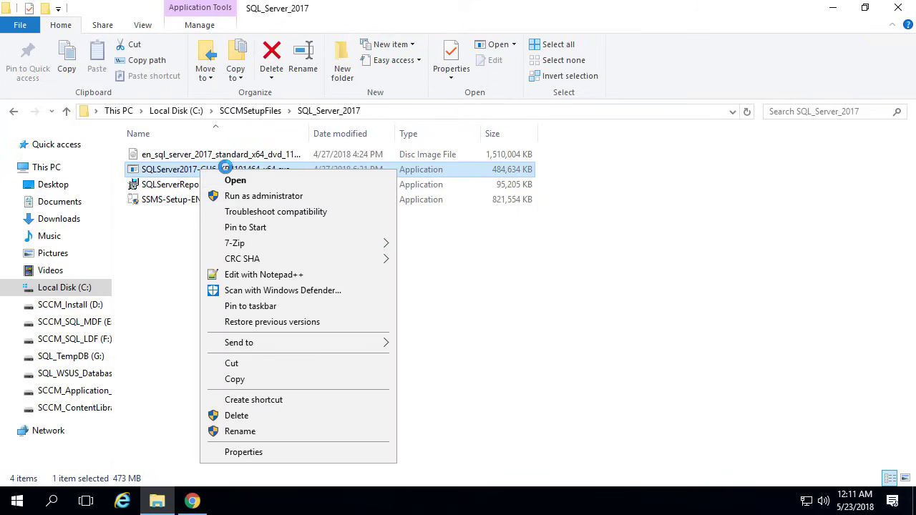
left_click(253, 198)
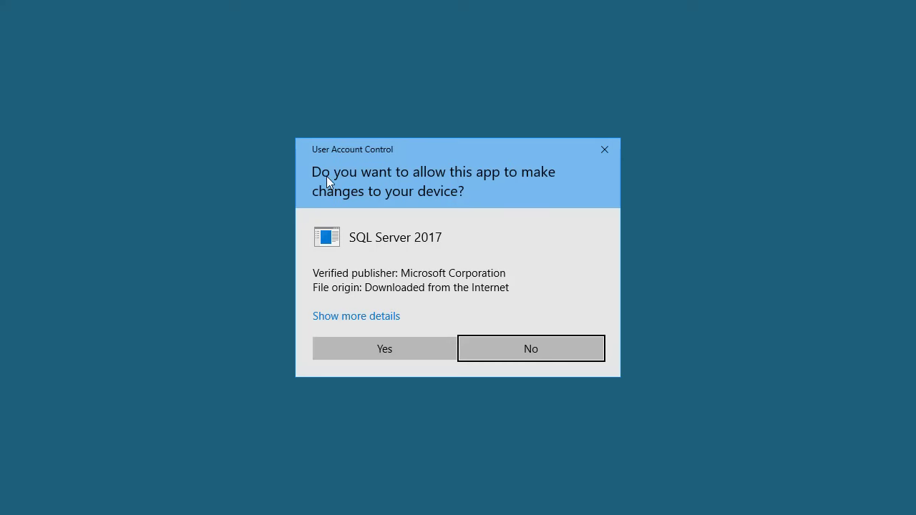
left_click(386, 348)
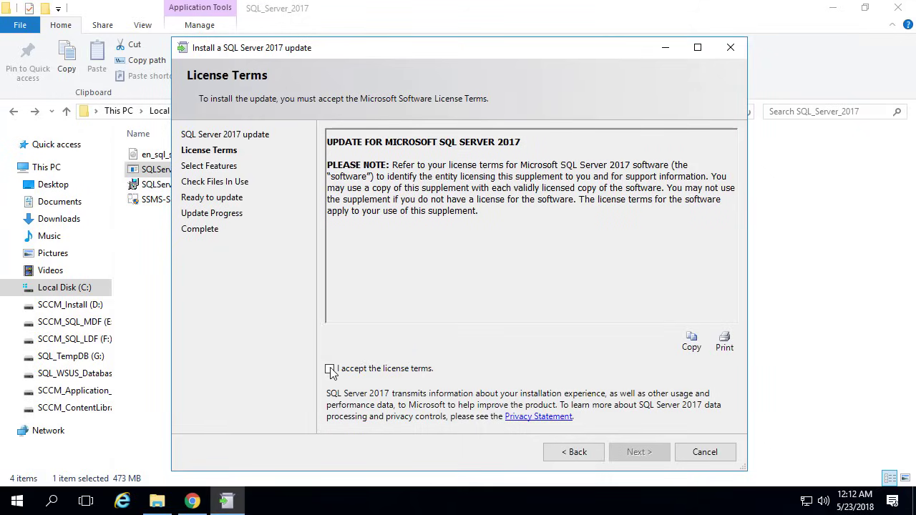
Accept the update's license terms, keep the MSSQLSERVER and shared features selected, install the SQL Server 2017 update and close the wizard
left_click(330, 369)
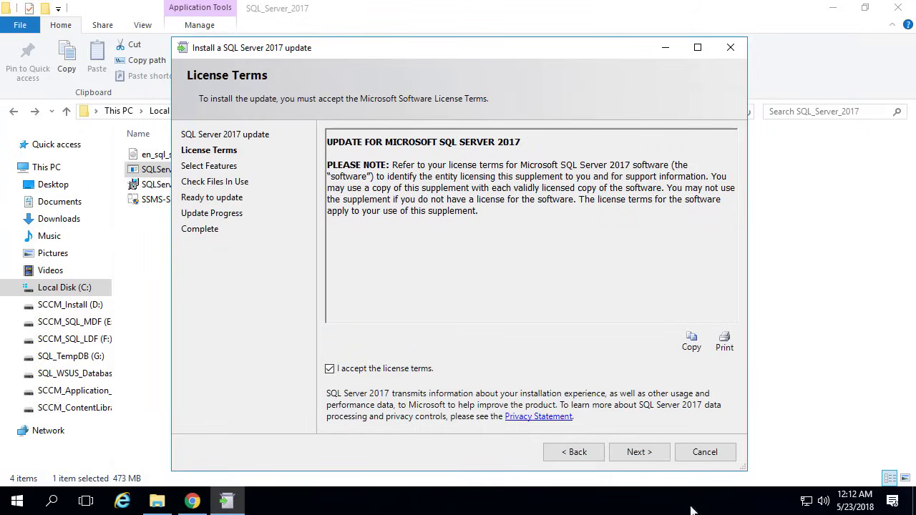
left_click(651, 452)
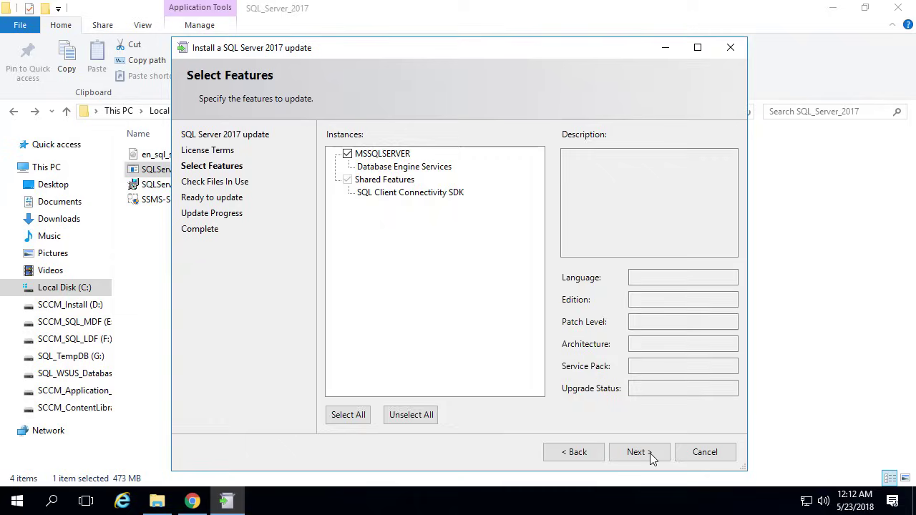
left_click(649, 453)
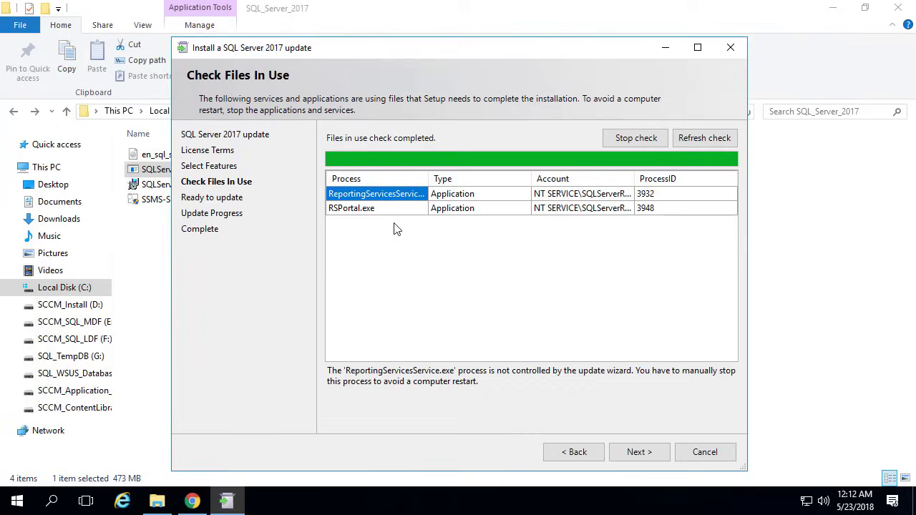
left_click(630, 455)
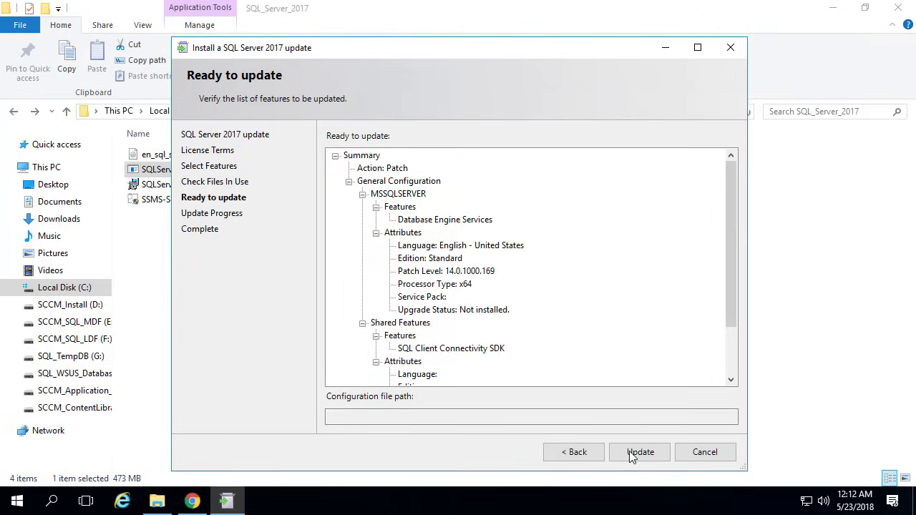
left_click(629, 453)
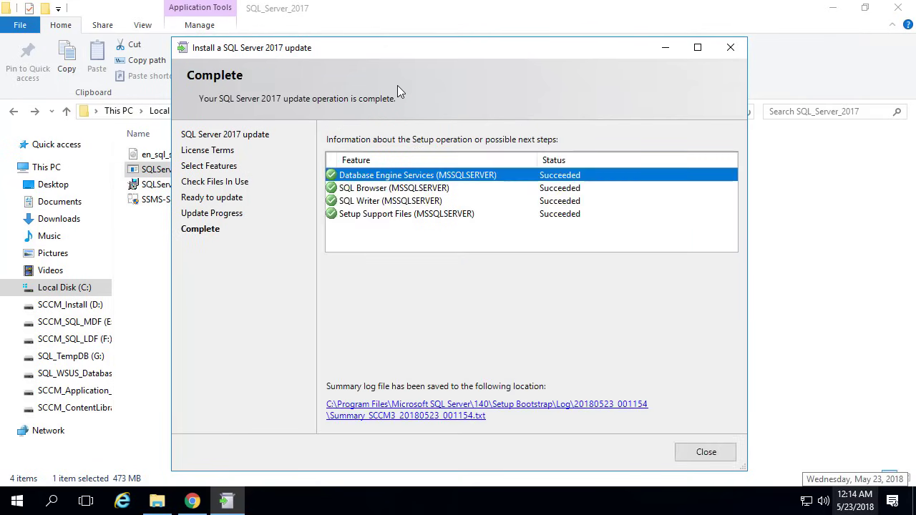
left_click(516, 189)
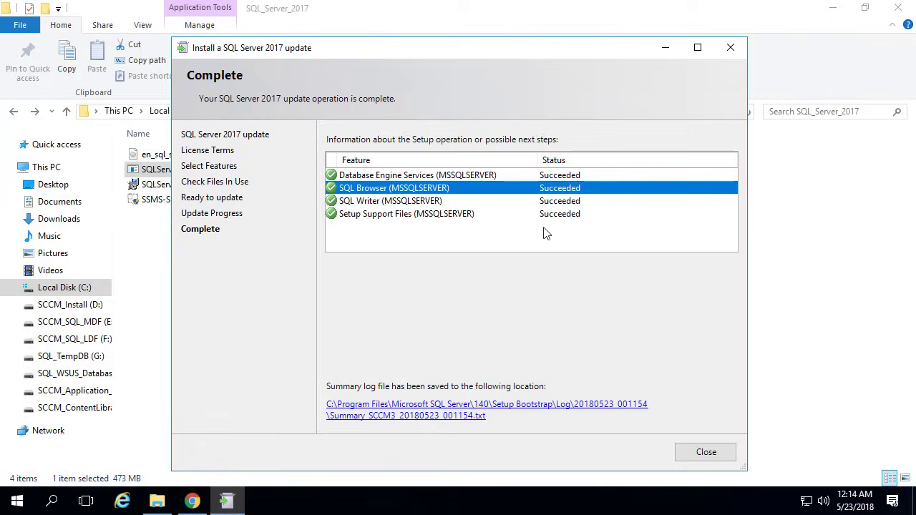
left_click(706, 454)
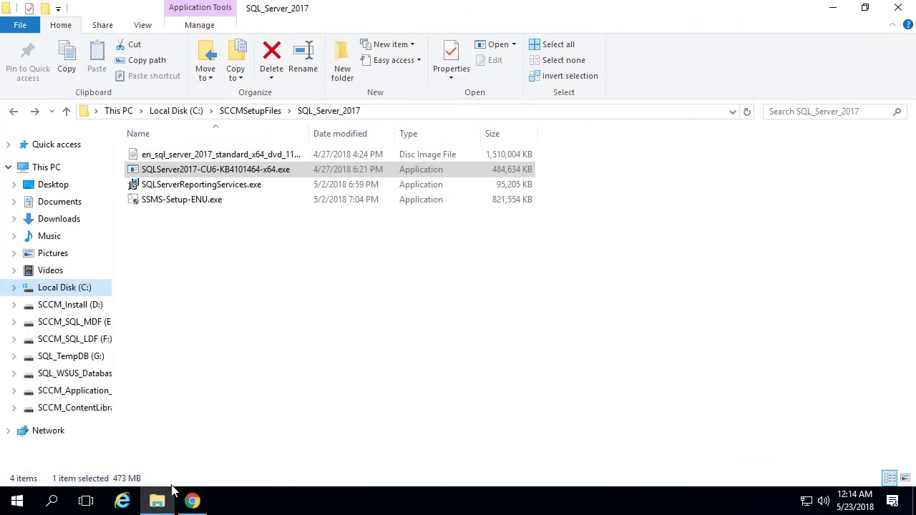
Restart the Windows server after the SQL Server cumulative update, giving Other (Unplanned) as the shutdown reason
left_click(33, 501)
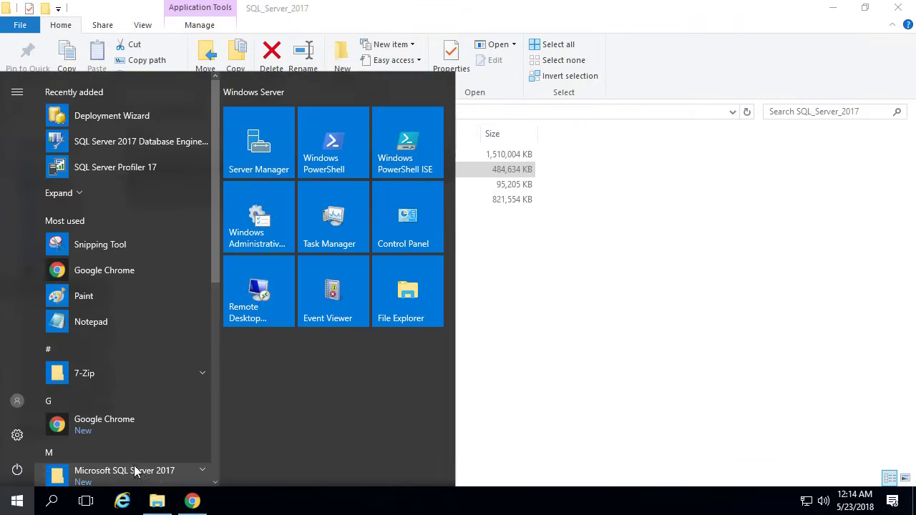
left_click(17, 469)
left_click(23, 432)
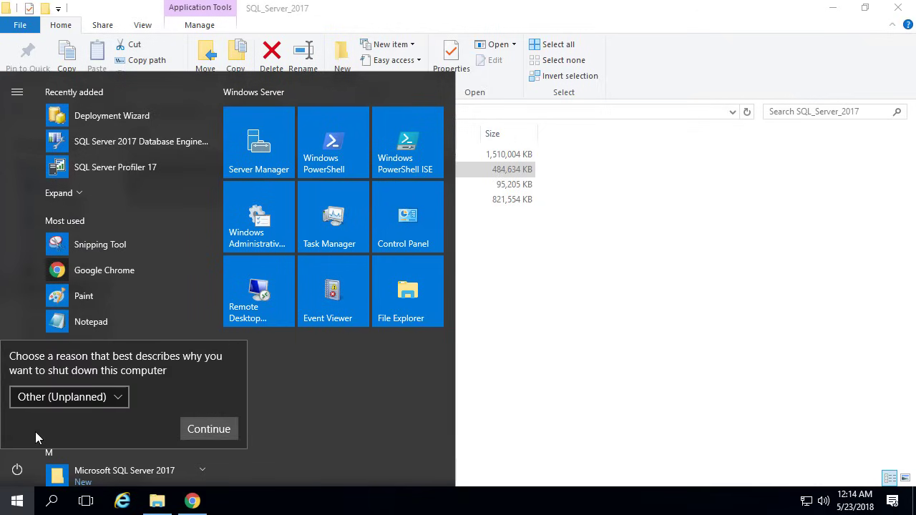
key("alt+Down")
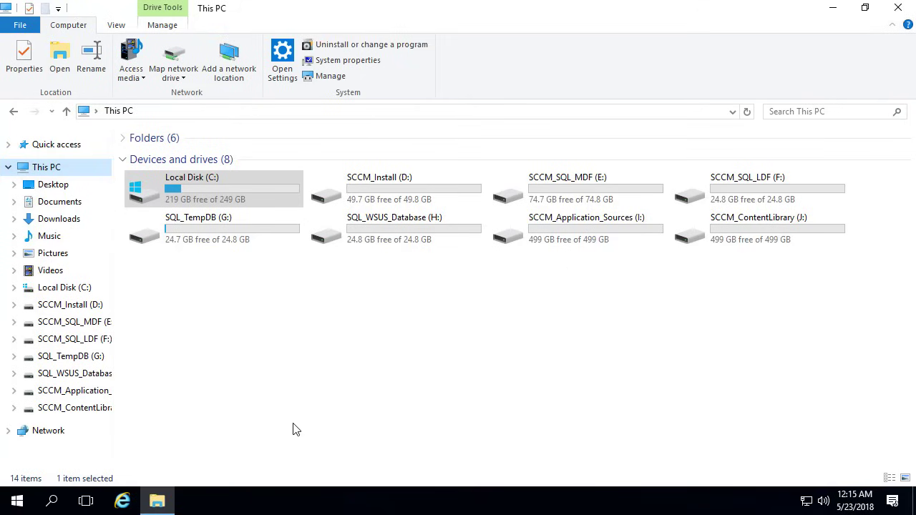
Open Server Manager and start adding roles and features as a role-based installation on SCCM3.CONTOSO.LOCAL
left_click(297, 429)
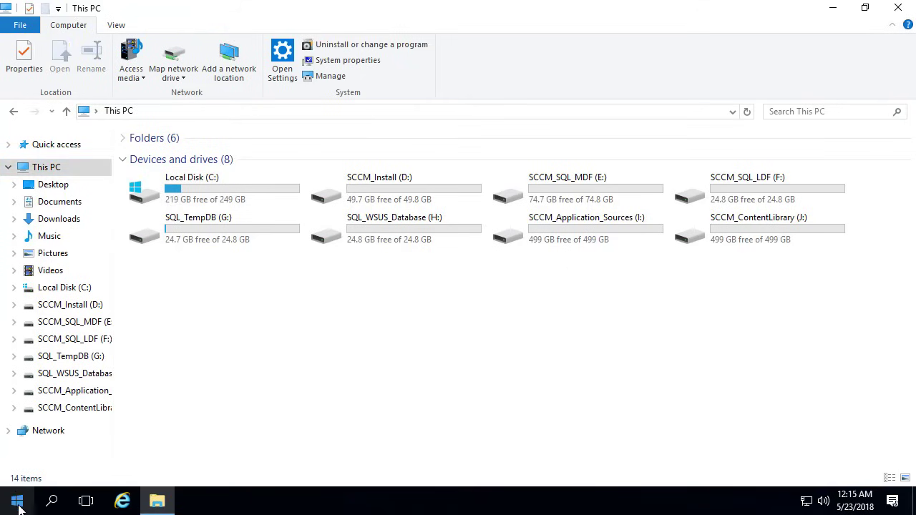
left_click(17, 501)
left_click(259, 143)
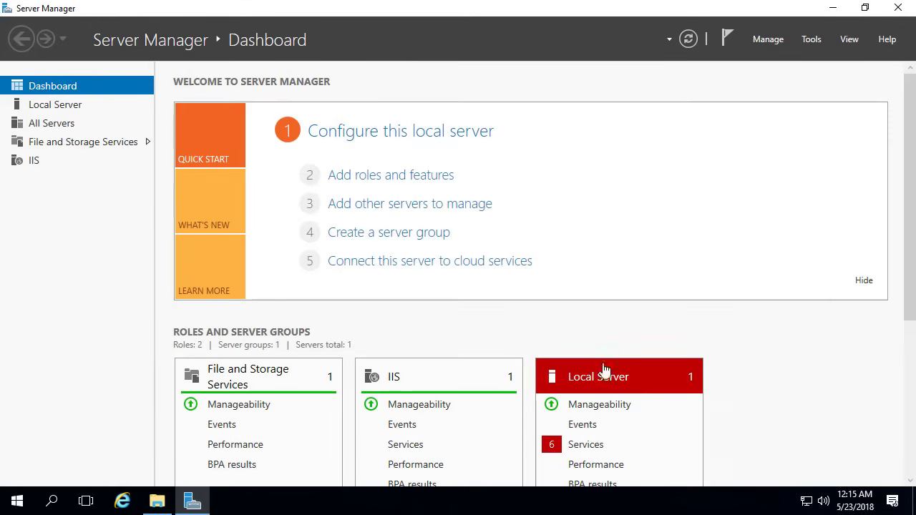
left_click(423, 182)
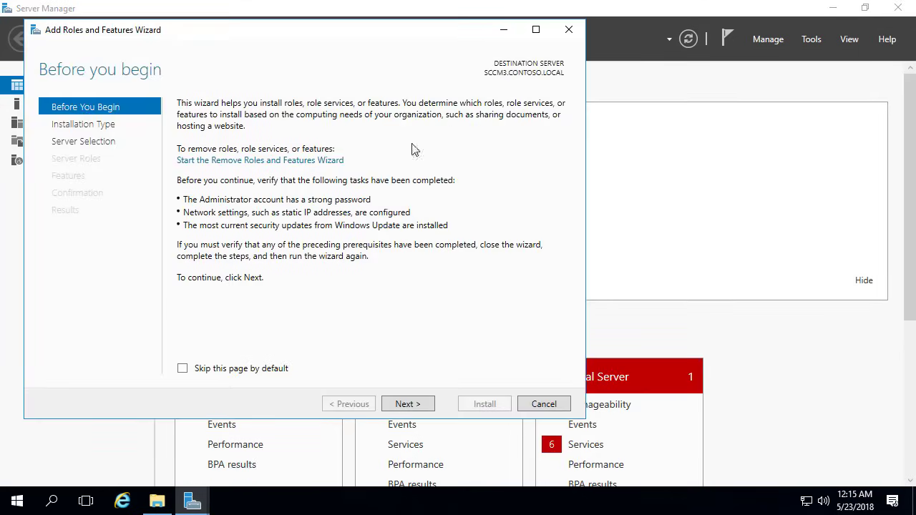
left_click_drag(408, 33, 499, 63)
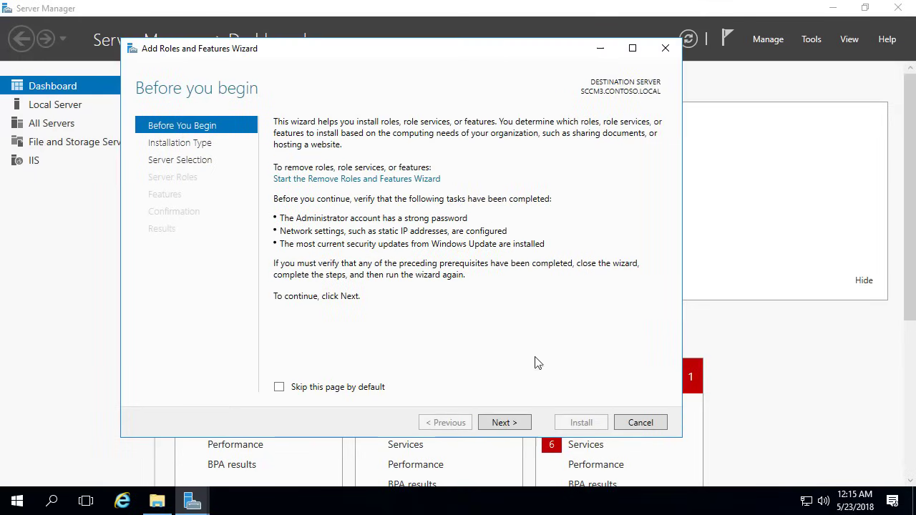
left_click(505, 423)
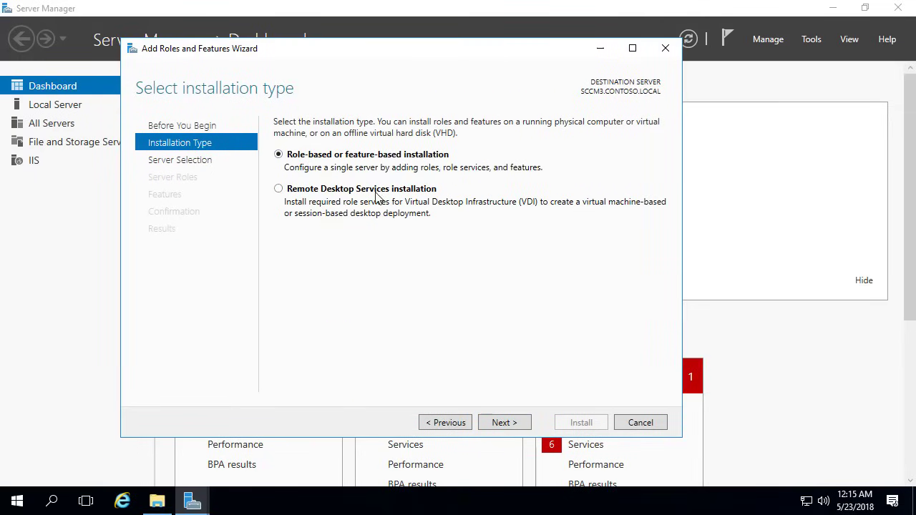
left_click(505, 423)
left_click(510, 422)
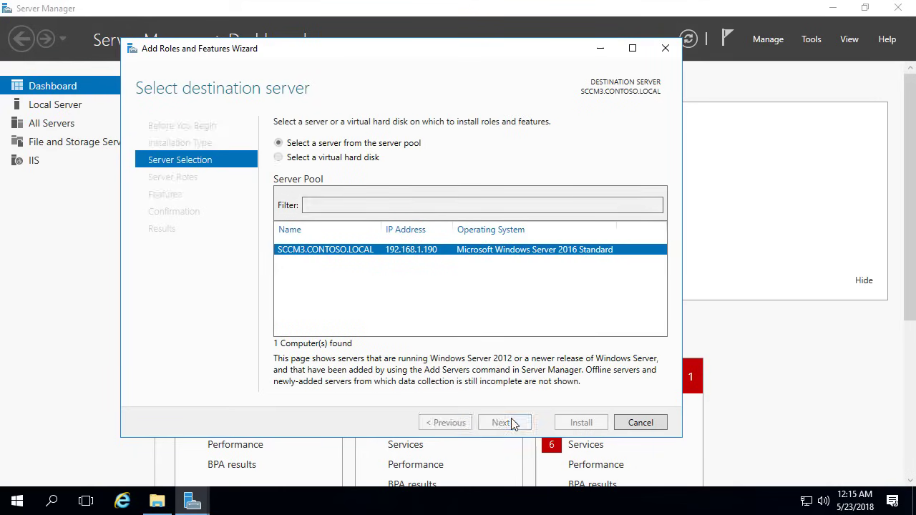
Select the Windows Server Update Services role and add its required features including the management tools
scroll(426, 301, "down", 1)
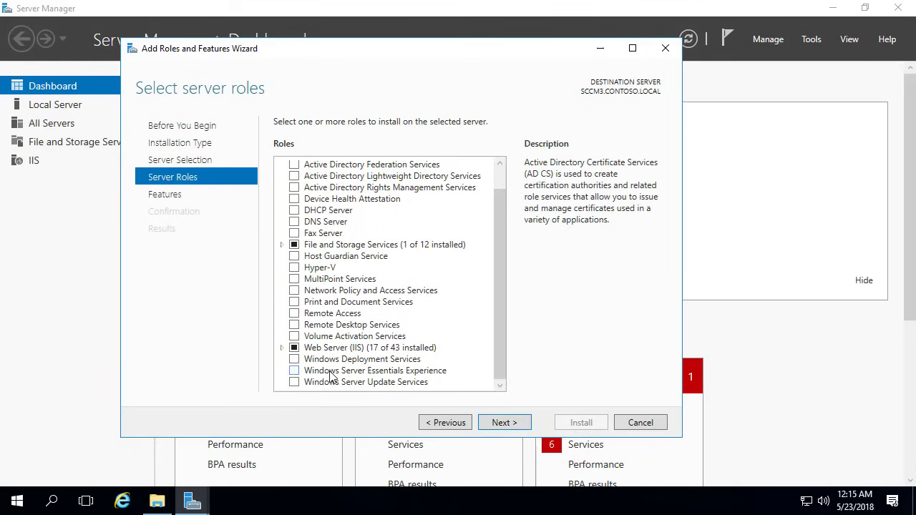
left_click(294, 384)
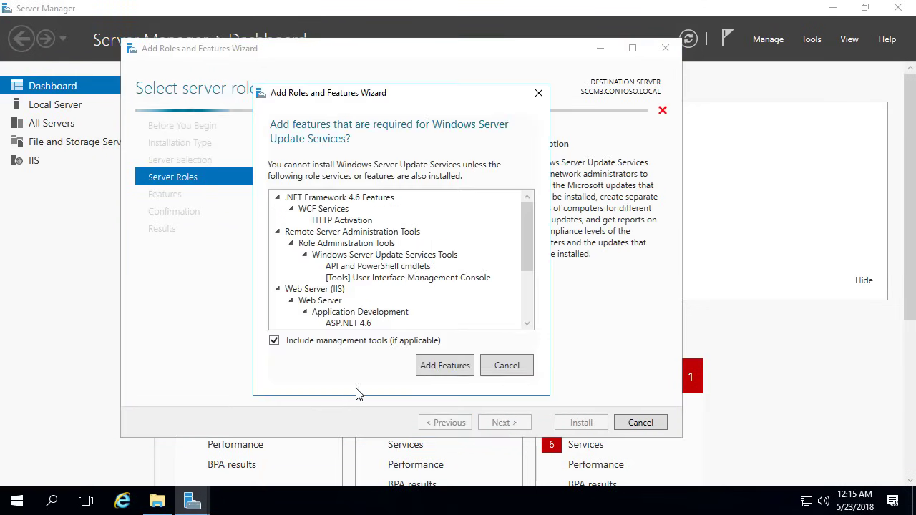
left_click(444, 366)
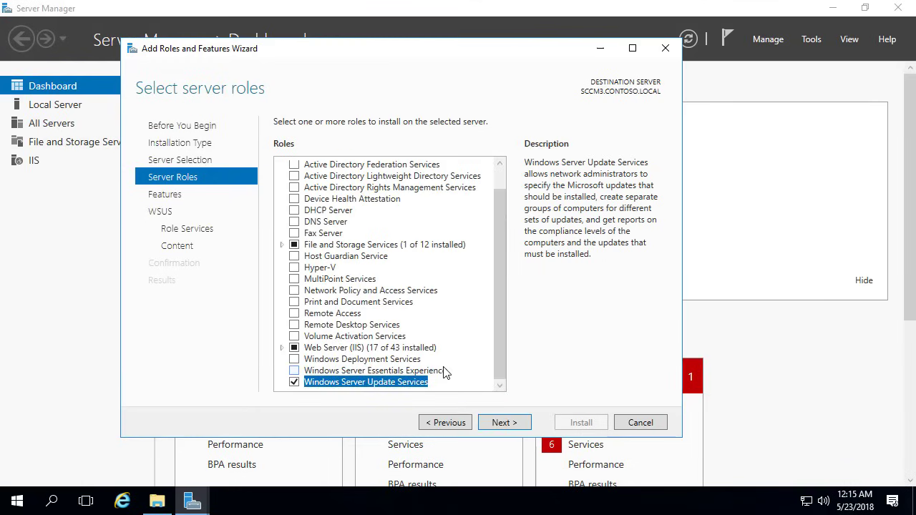
left_click(507, 423)
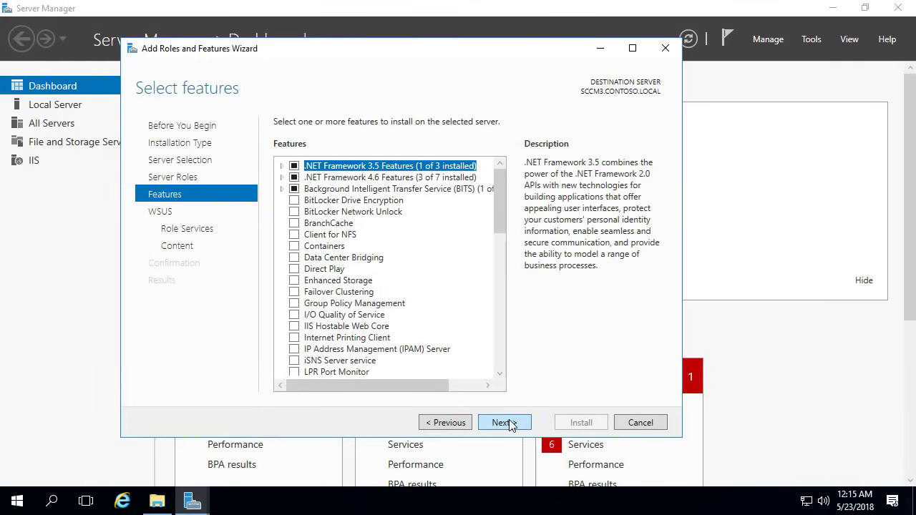
Keep the default features and set the WSUS role services to WSUS Services and SQL Server Connectivity, without WID Connectivity
left_click(510, 423)
left_click(510, 422)
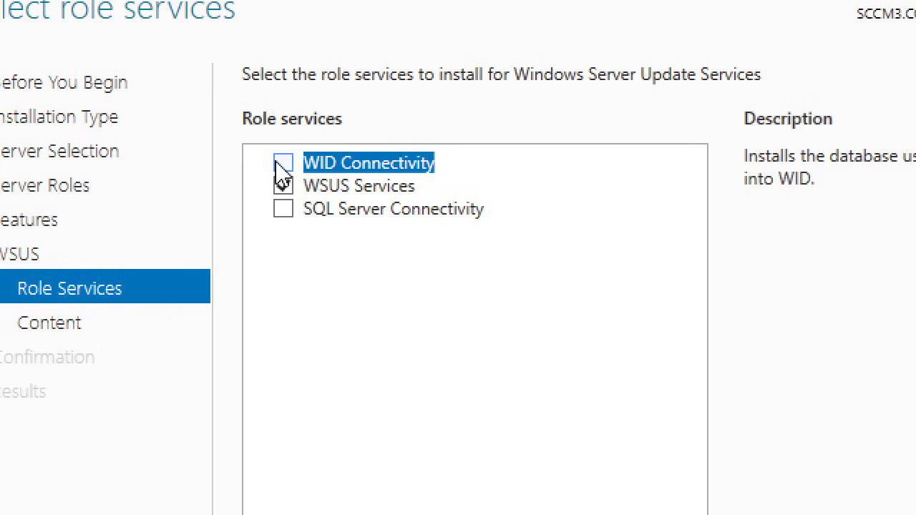
left_click(285, 209)
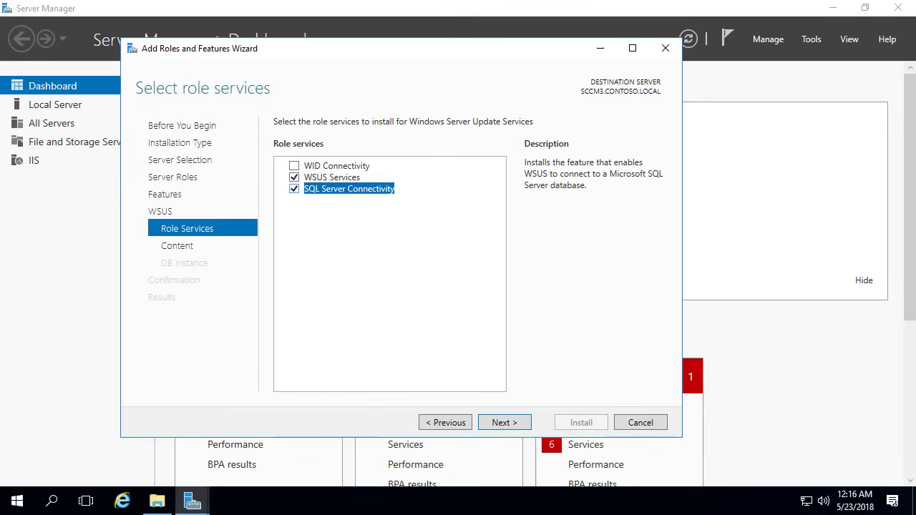
left_click(502, 423)
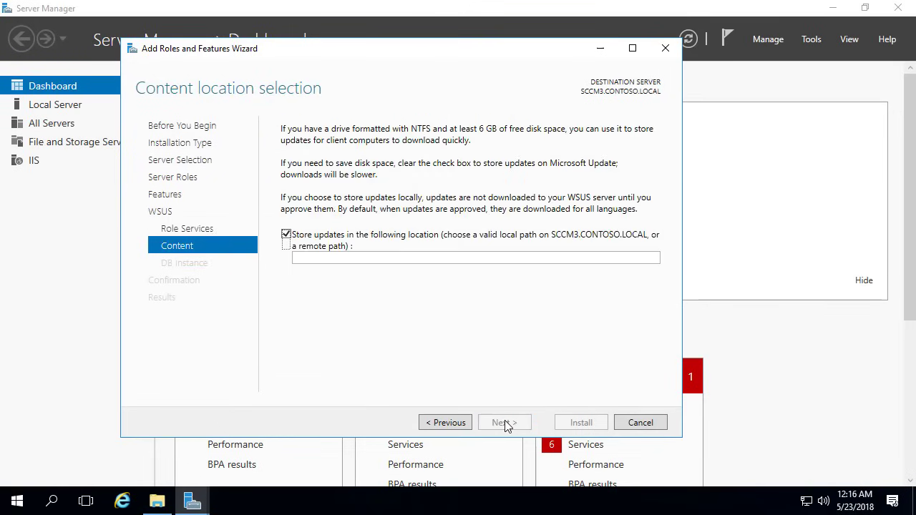
In File Explorer, create a folder named WSUS on the SCCM_ContentLibrary (J:) drive and open it
left_click(157, 502)
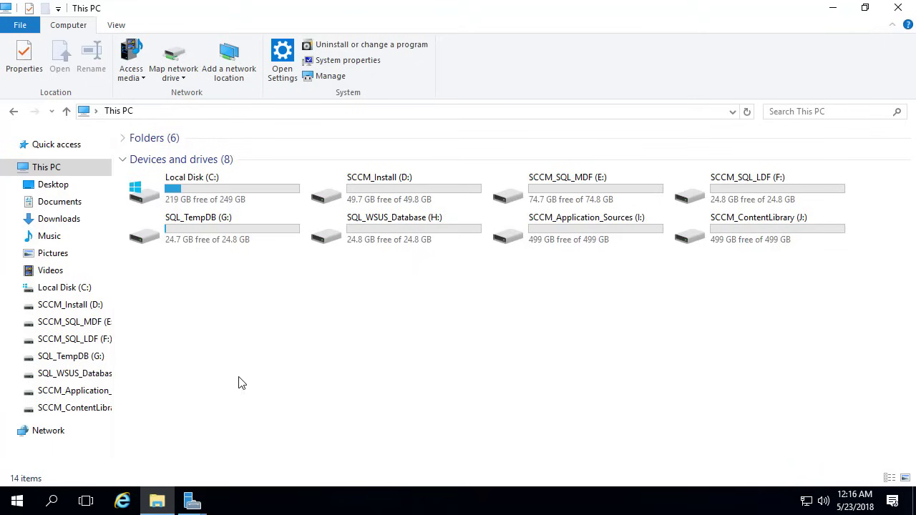
double_click(745, 227)
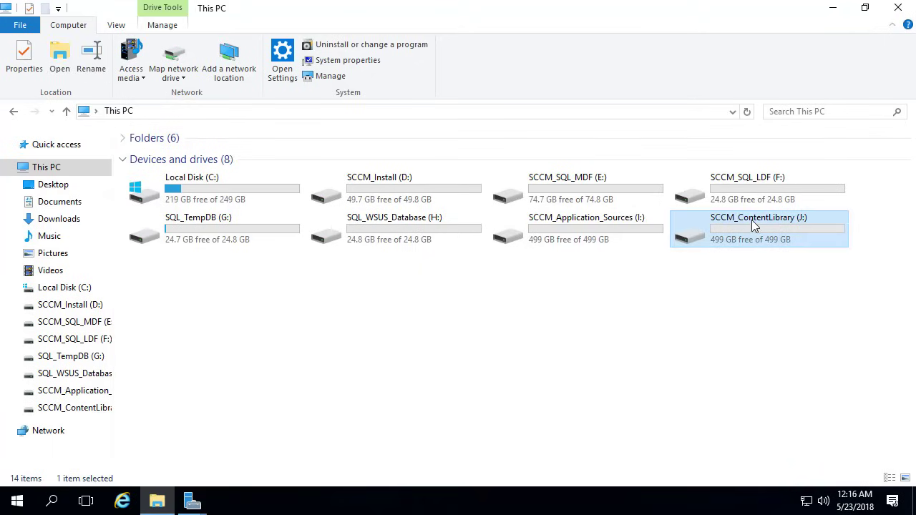
right_click(269, 214)
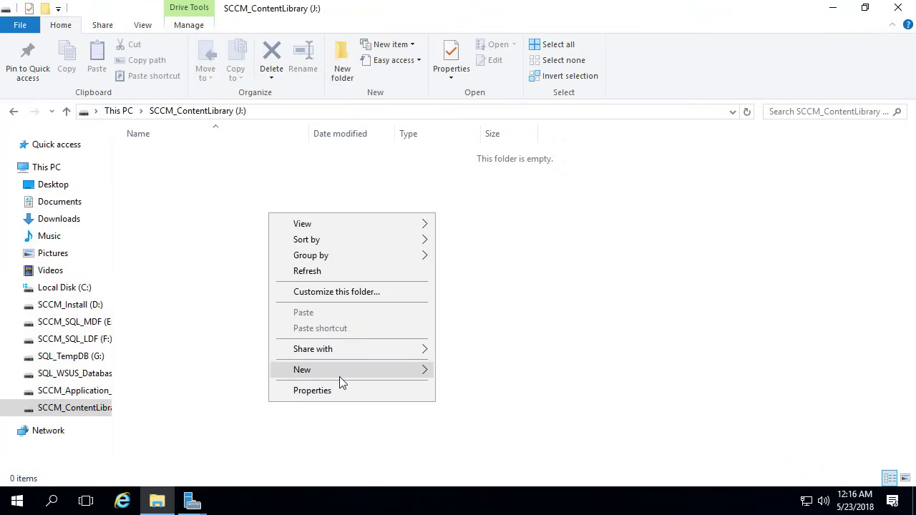
mouse_move(342, 372)
left_click(466, 372)
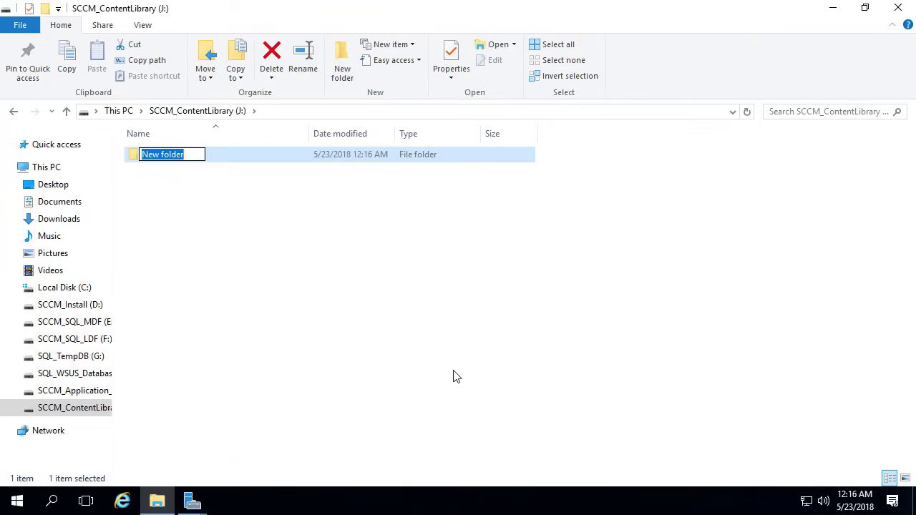
type("WSUS")
key("Return")
key("Return")
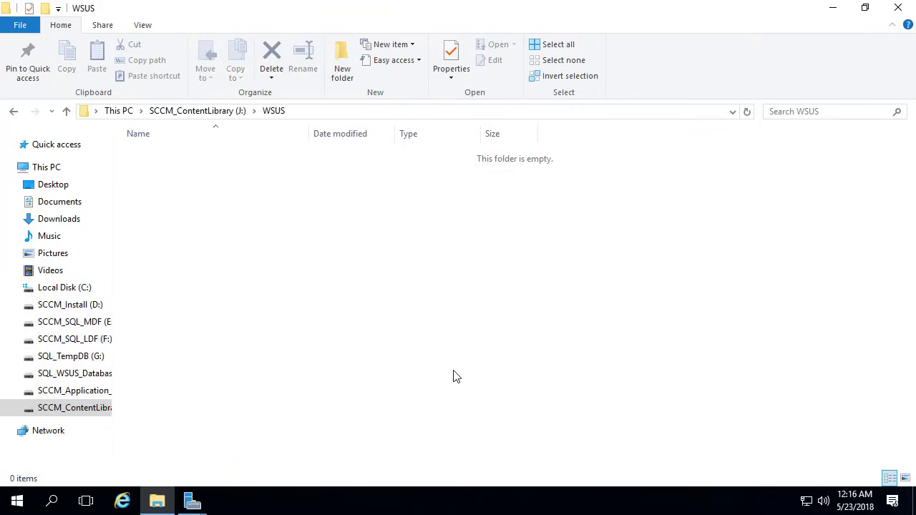
Copy the new folder's path and set J:\WSUS as the WSUS update content location in the wizard
left_click(455, 111)
key("ctrl+c")
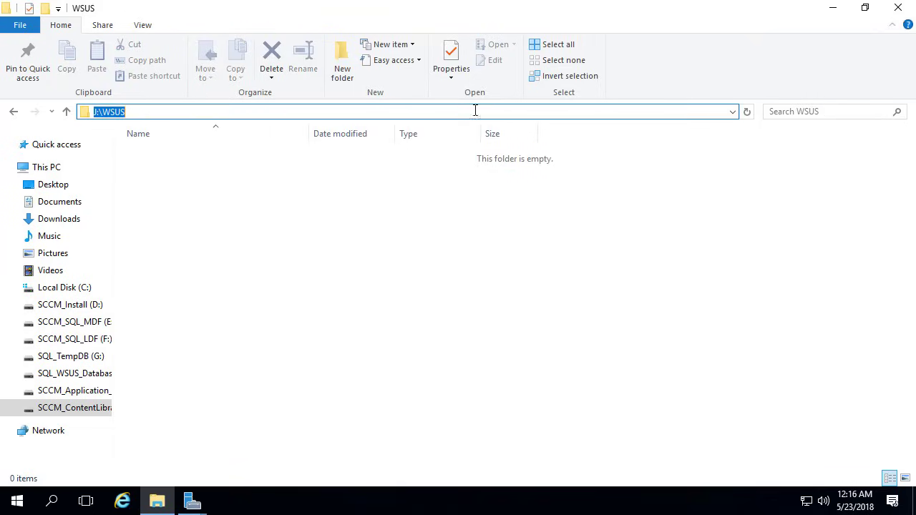
left_click(832, 8)
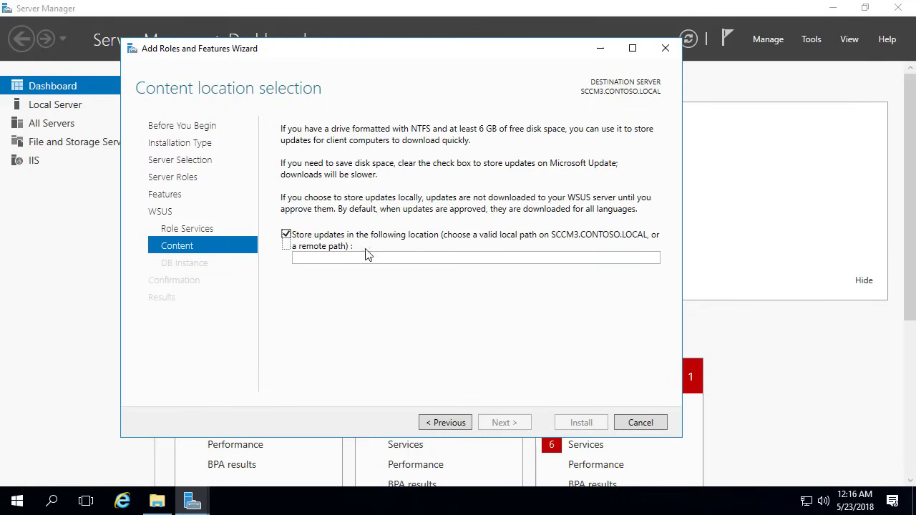
left_click(364, 258)
key("ctrl+v")
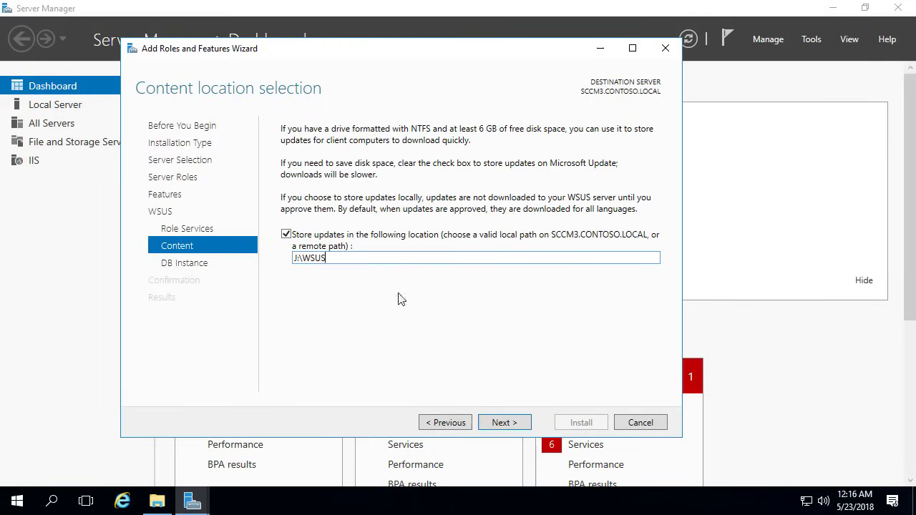
left_click(502, 423)
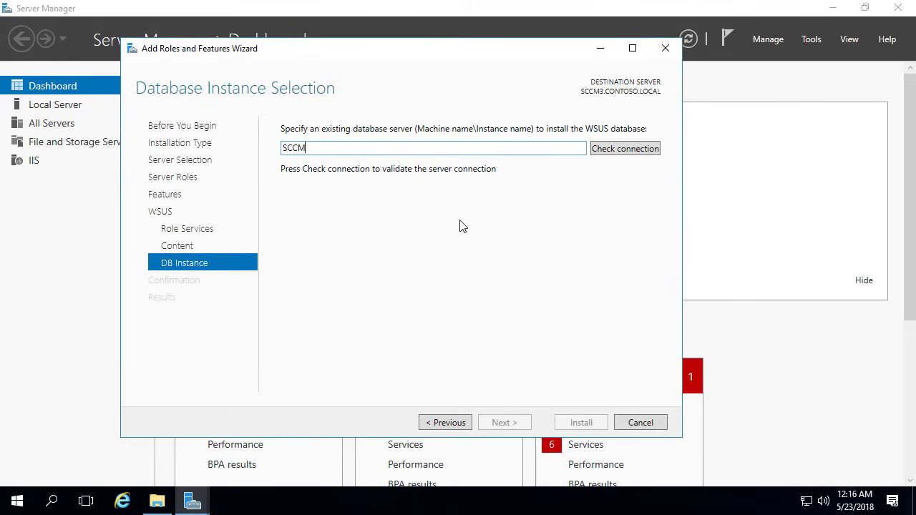
Specify SCCM3.contoso.local as the database server for the WSUS database and check the connection
type("SCCM.contoso.lo")
key("ctrl+a")
type("SCCM3.contoso")
left_click(612, 149)
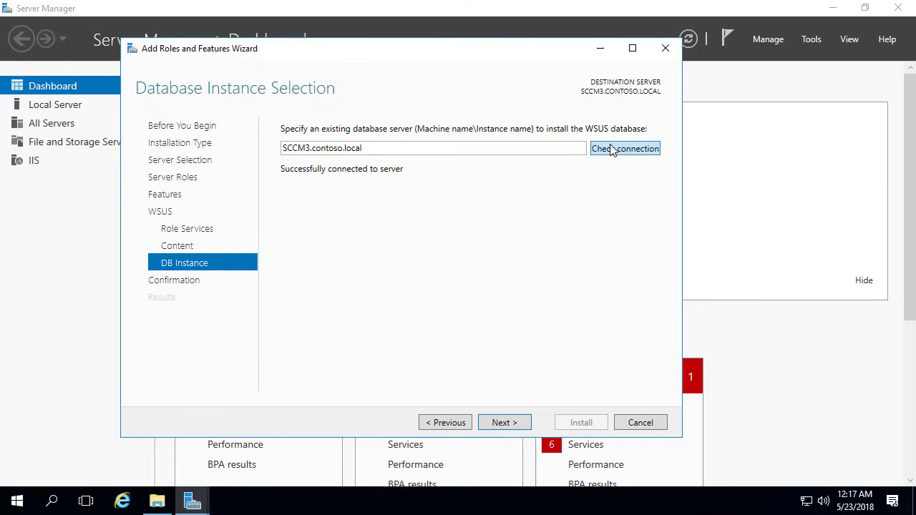
Install the selected WSUS role and features, then close the wizard
left_click(517, 422)
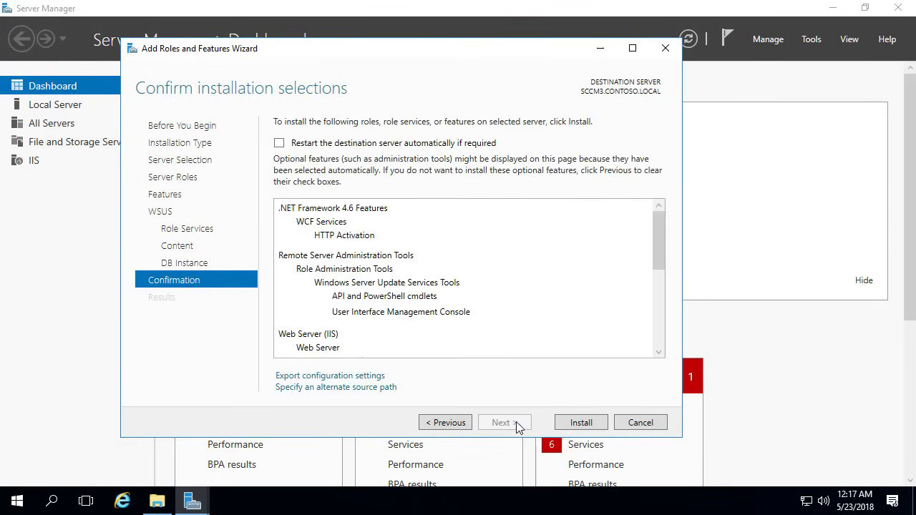
left_click(591, 425)
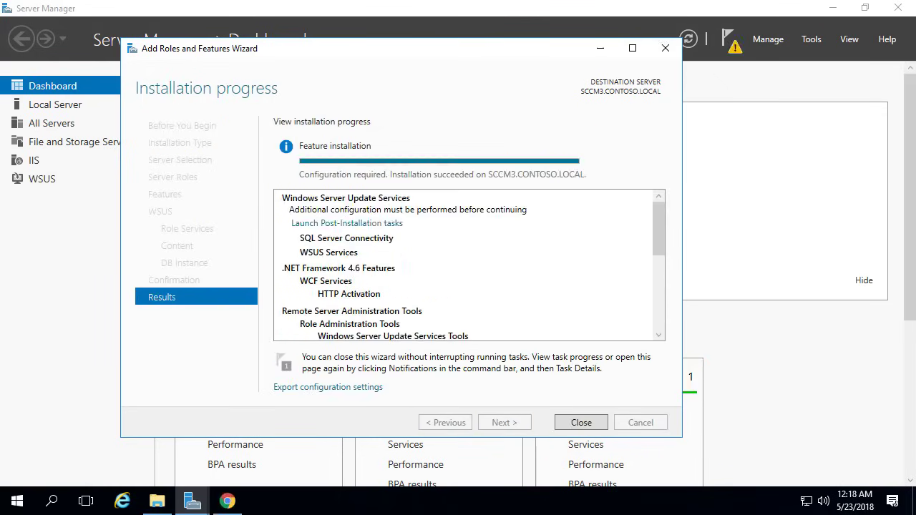
left_click(581, 423)
Launch the WSUS post-installation tasks, check their progress in the notifications and minimize Server Manager
left_click(729, 39)
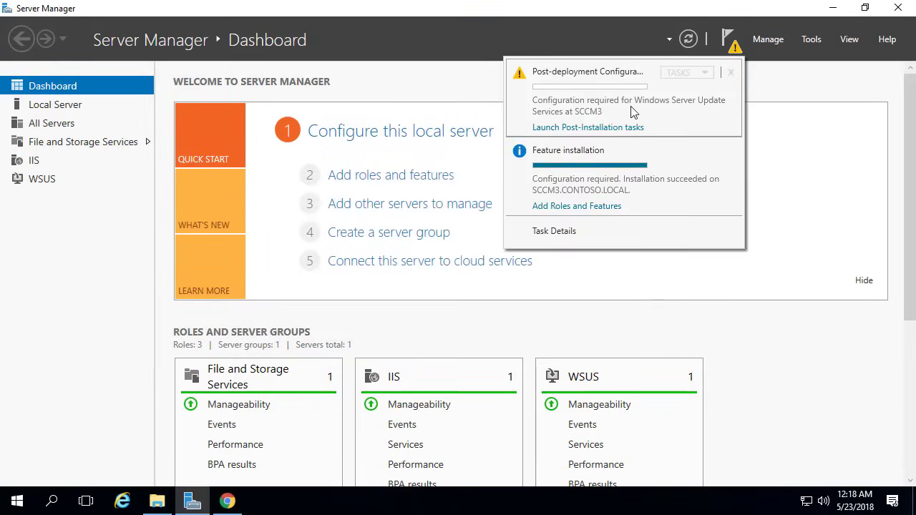
left_click(607, 132)
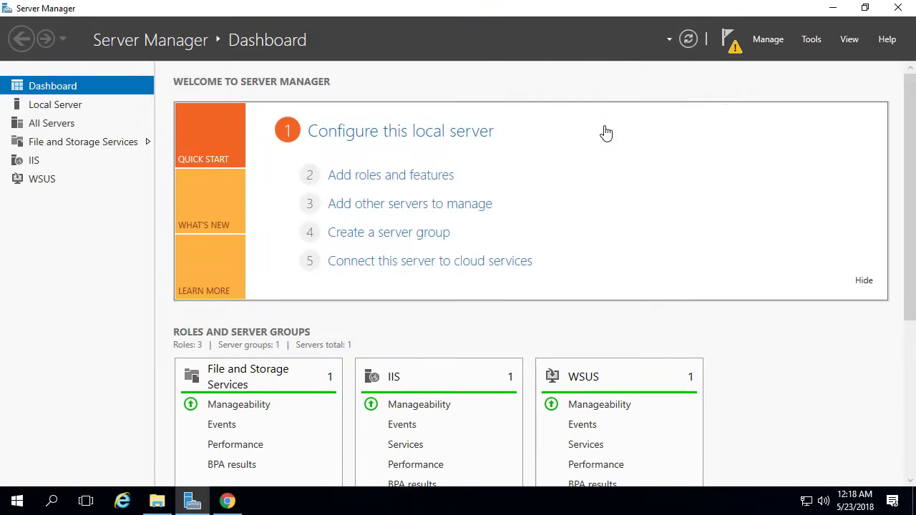
left_click(730, 41)
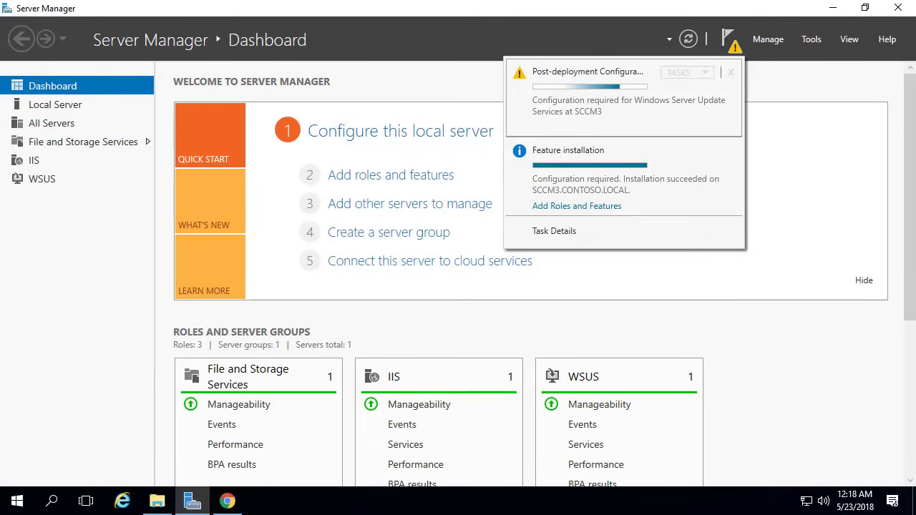
left_click(831, 10)
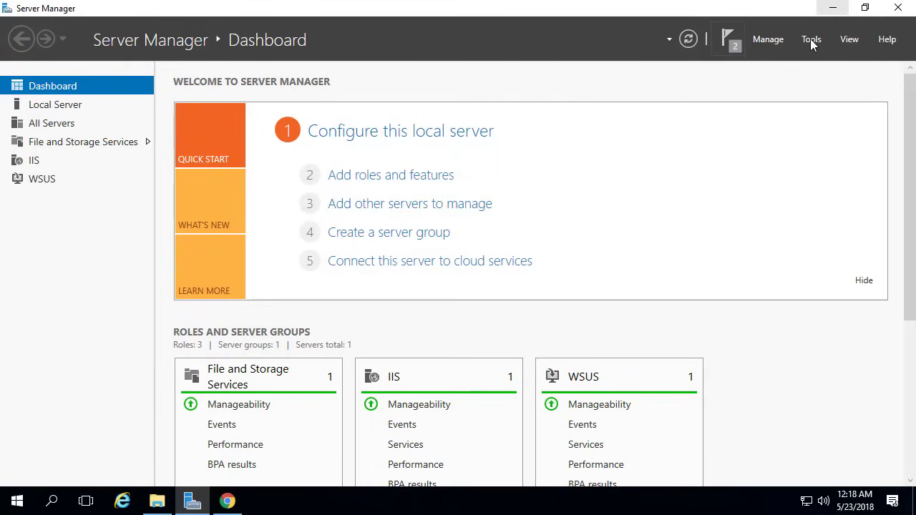
left_click(838, 8)
Switch to Internet Information Services (IIS) Manager and display the application pools of the SCCM3 server
left_click(227, 501)
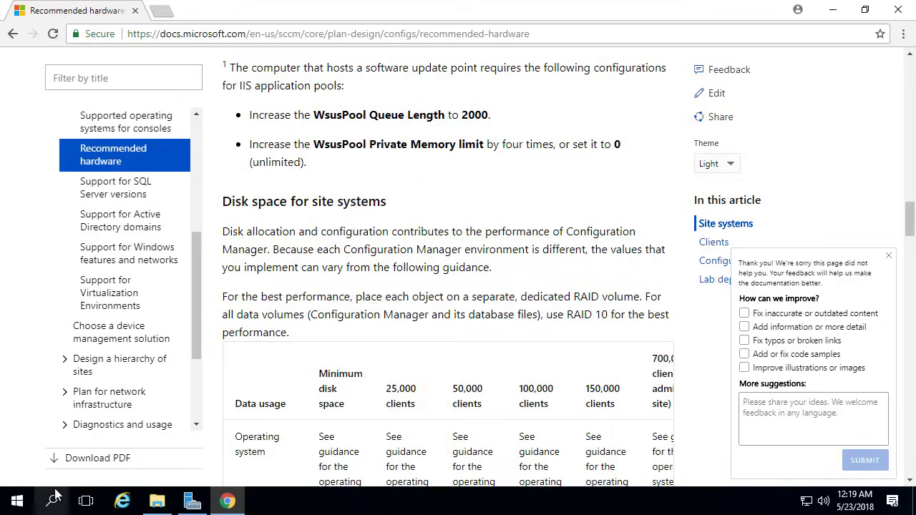
left_click(17, 503)
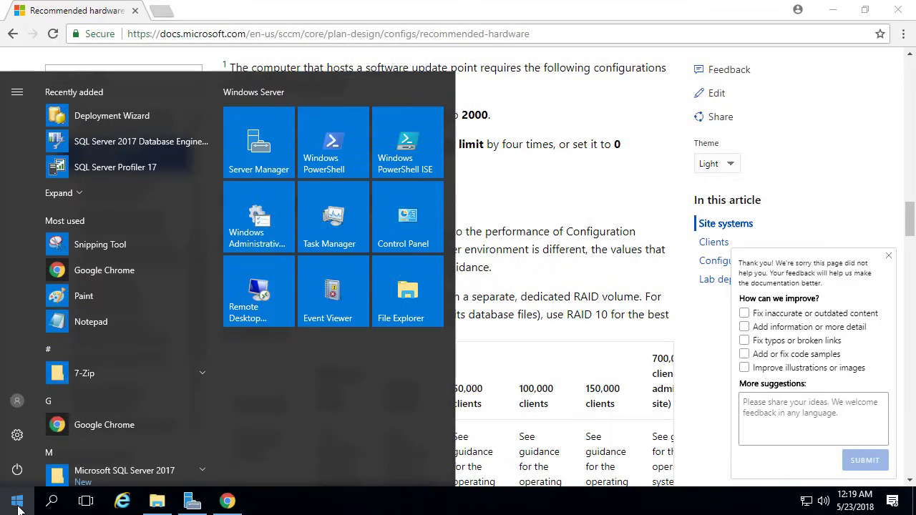
type("iis")
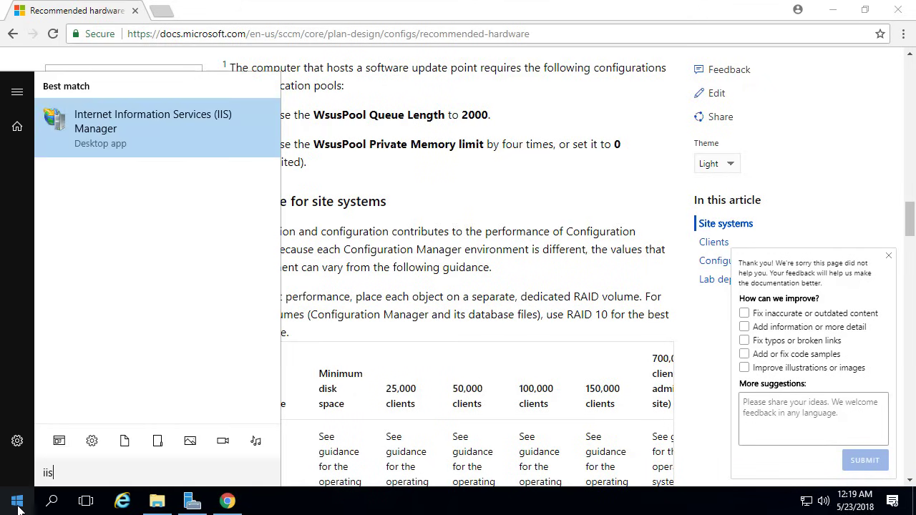
key("Return")
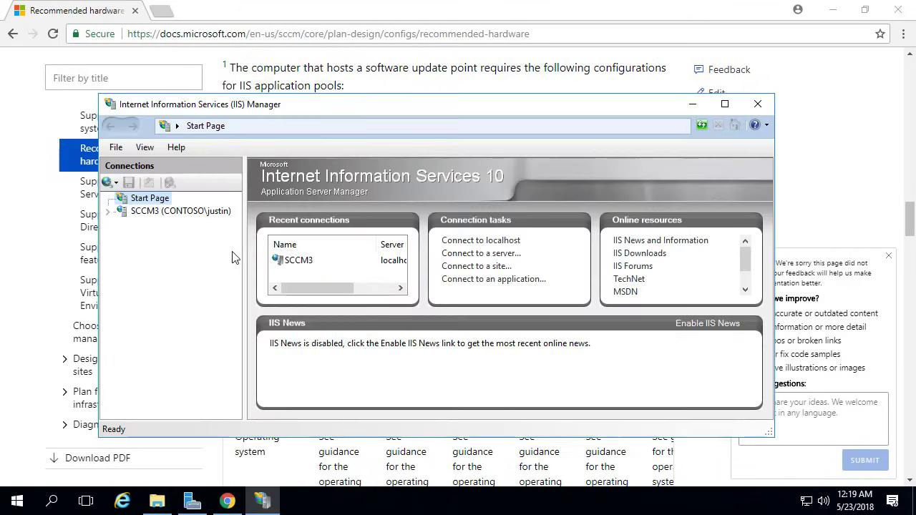
left_click(192, 212)
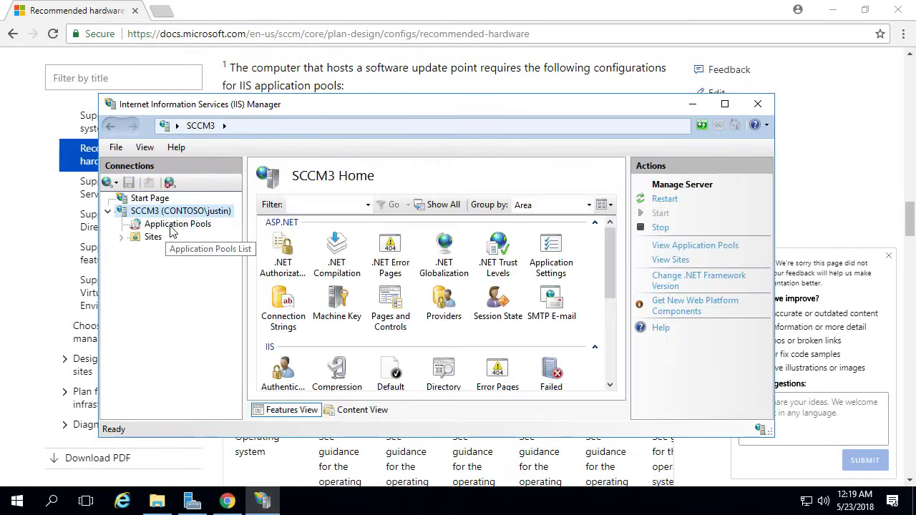
left_click(173, 225)
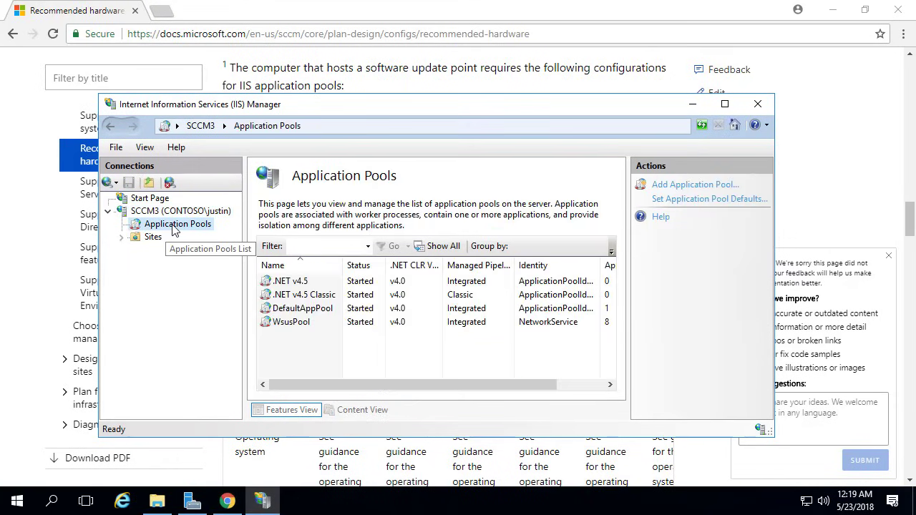
Open the advanced settings of the WsusPool application pool and move the dialog aside
left_click(292, 322)
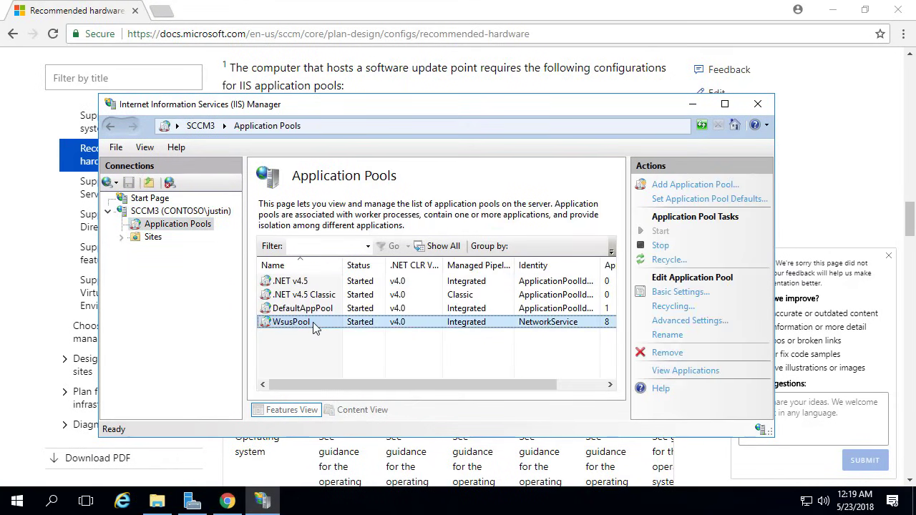
right_click(315, 327)
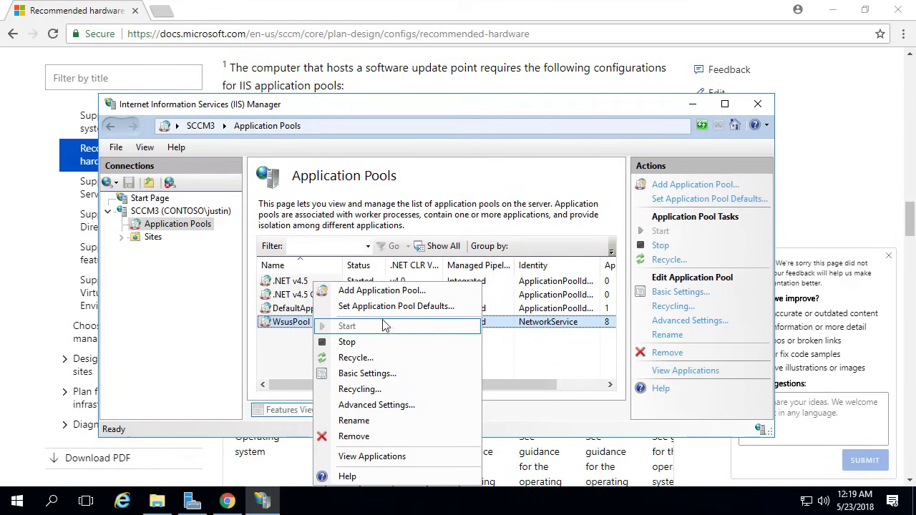
left_click(386, 406)
left_click_drag(472, 88, 642, 88)
Check the recommended WsusPool values in the browser documentation and set the pool's queue length to 2000
left_click(361, 91)
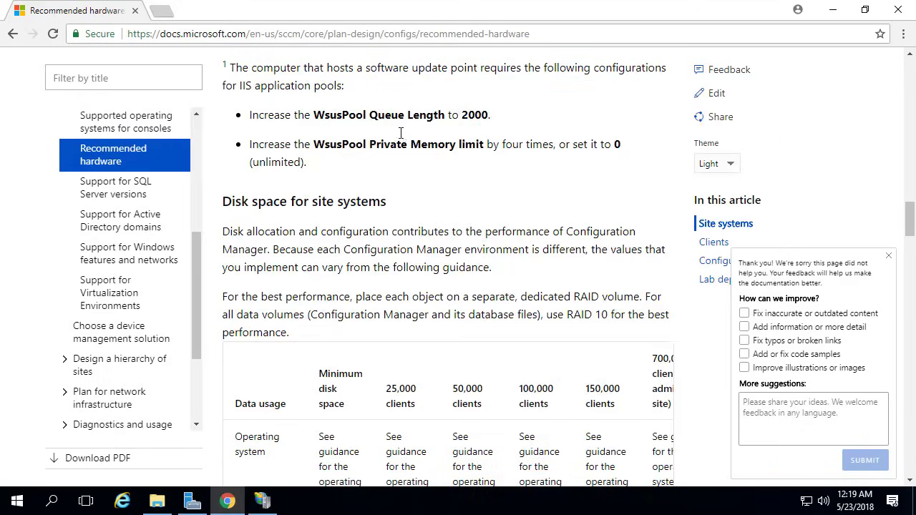
double_click(473, 116)
left_click(263, 501)
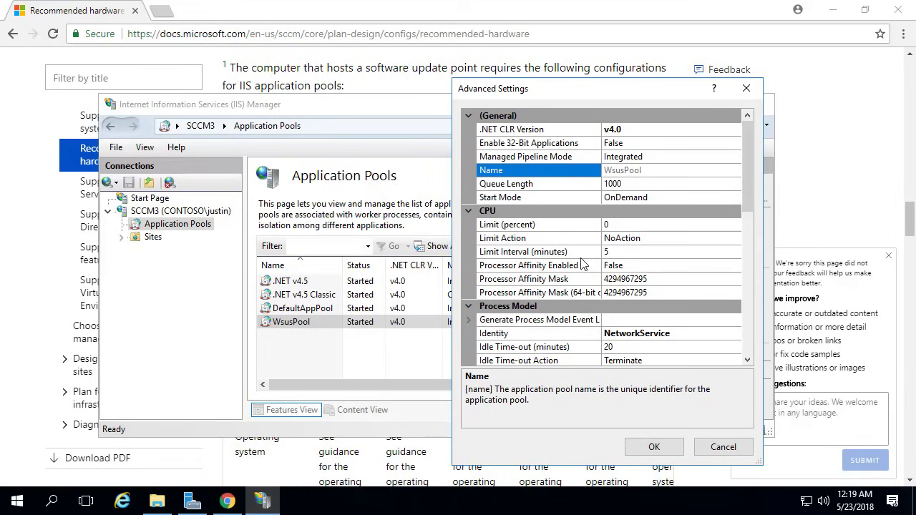
scroll(654, 272, "down", 1)
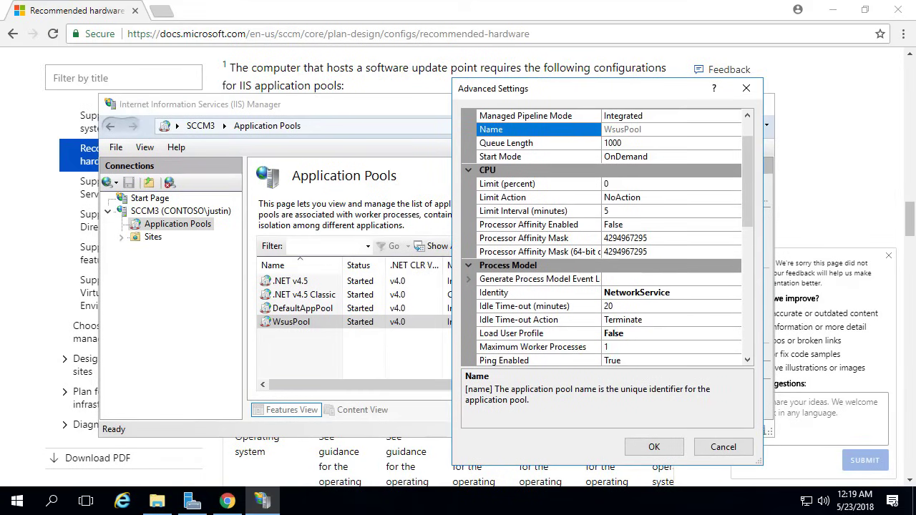
left_click(639, 143)
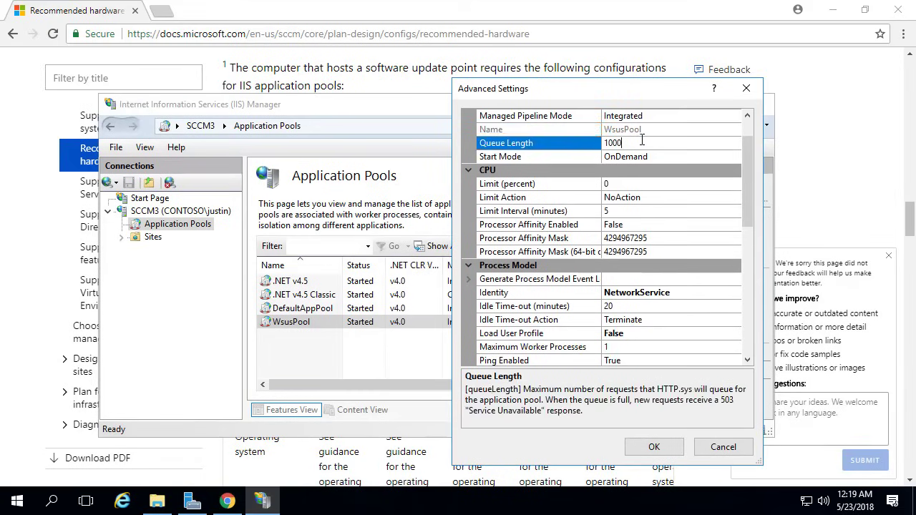
type("2000")
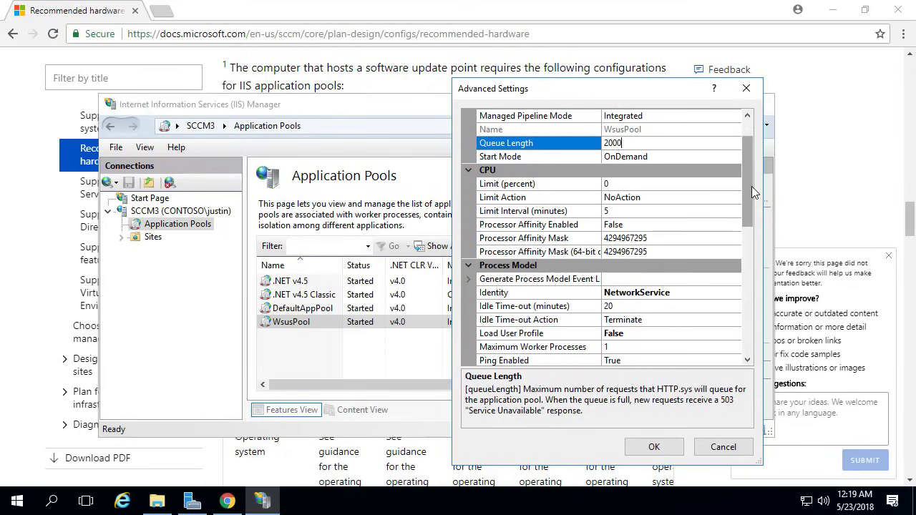
Copy WsusPool's private memory limit and multiply it by 4 in Calculator
left_click_drag(744, 188, 753, 300)
left_click(649, 334)
key("ctrl+c")
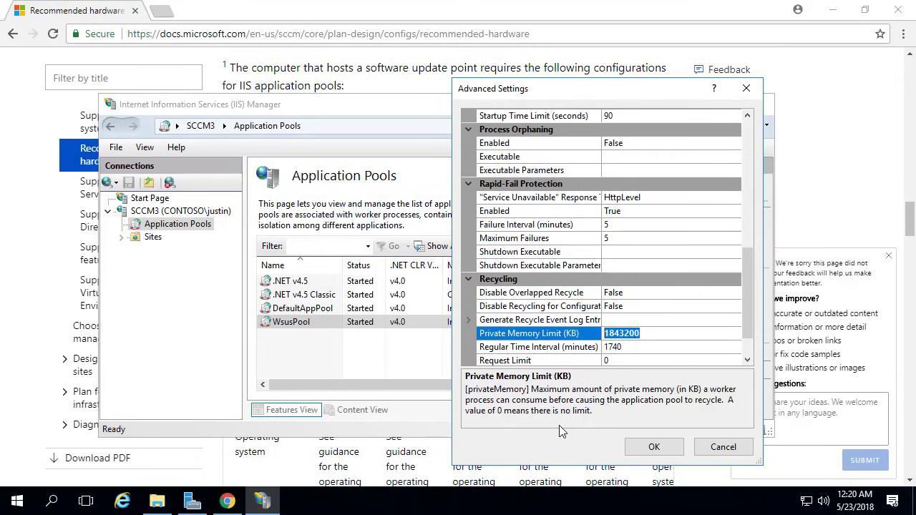
left_click(17, 499)
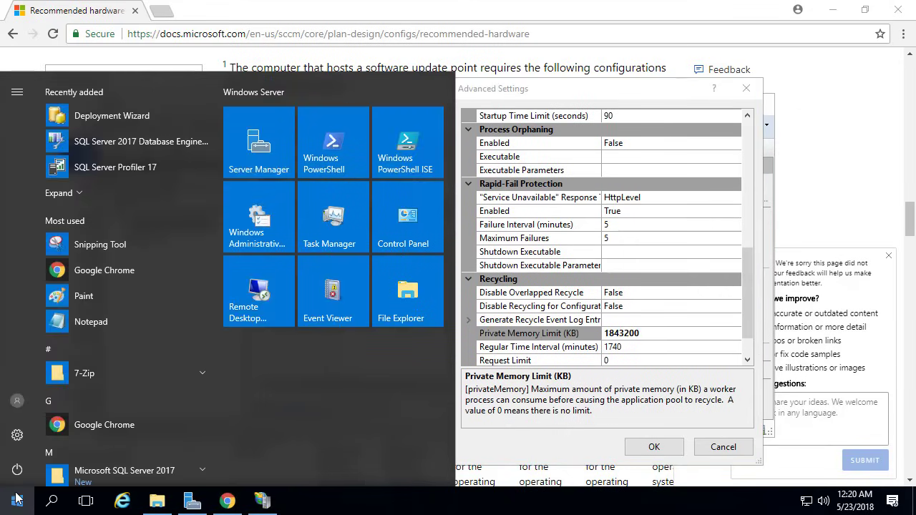
type("calc")
key("Return")
key("ctrl+v")
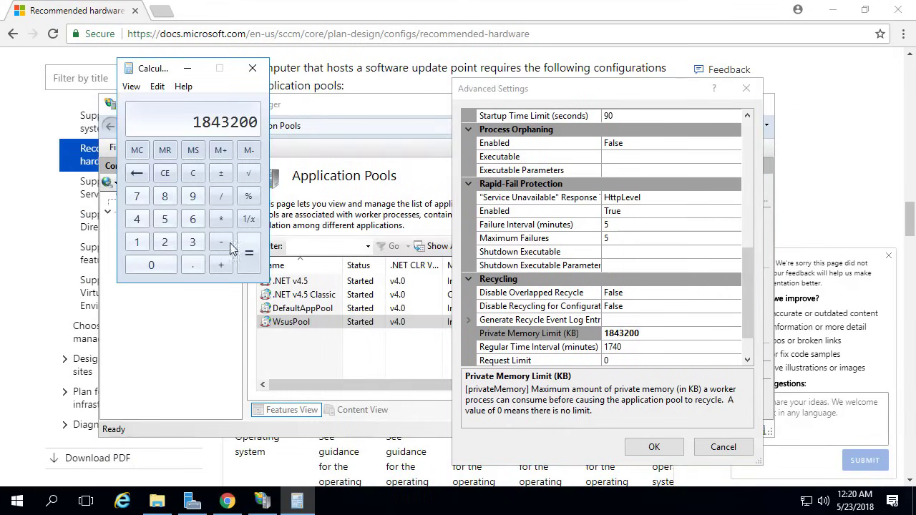
left_click(220, 219)
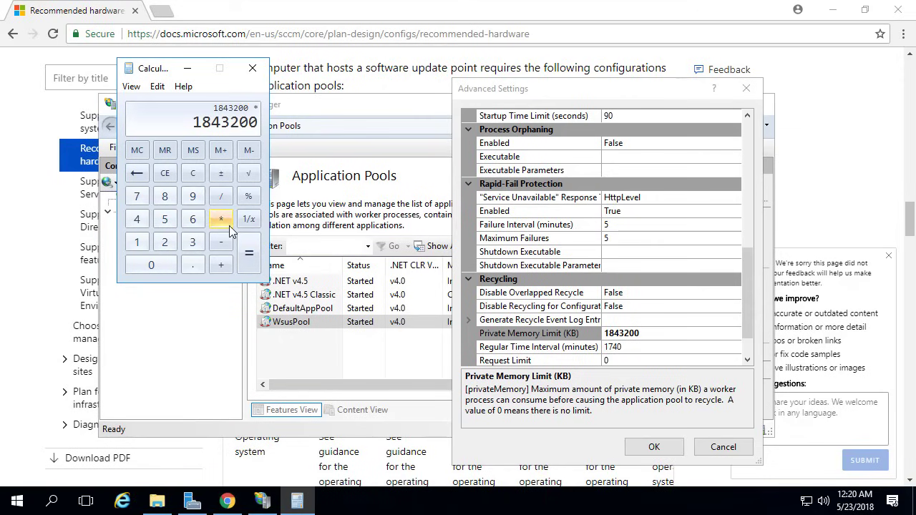
type("4")
left_click(247, 267)
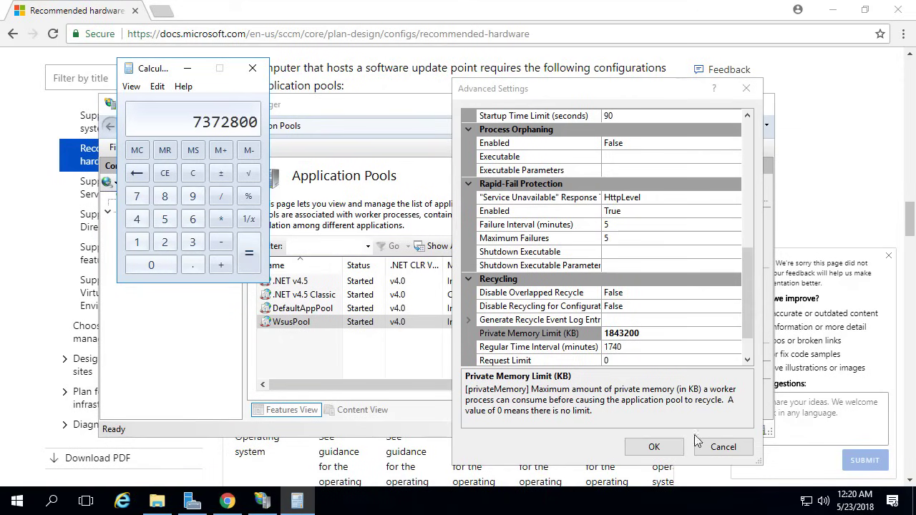
Set WsusPool's private memory limit to 7372800 KB, minimize the browser and apply the advanced settings
left_click(744, 448)
key("Up")
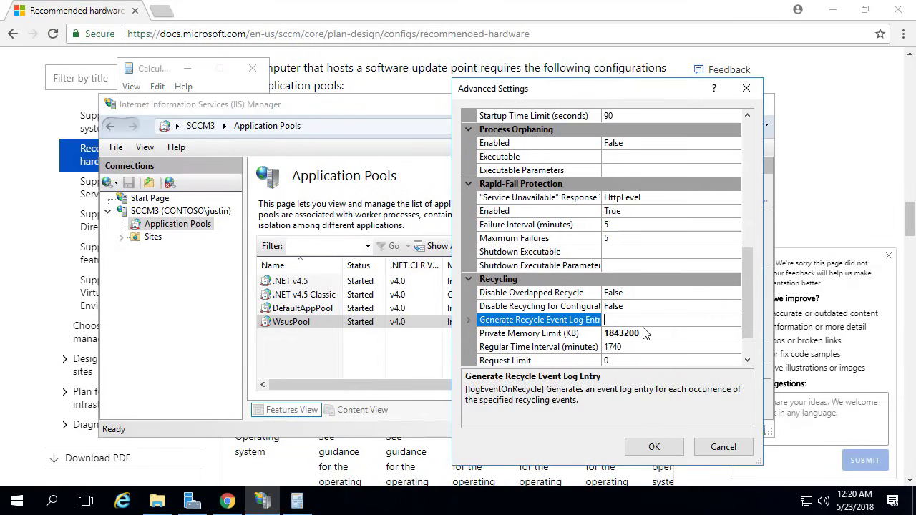
key("Down")
left_click(588, 333)
type("7372800")
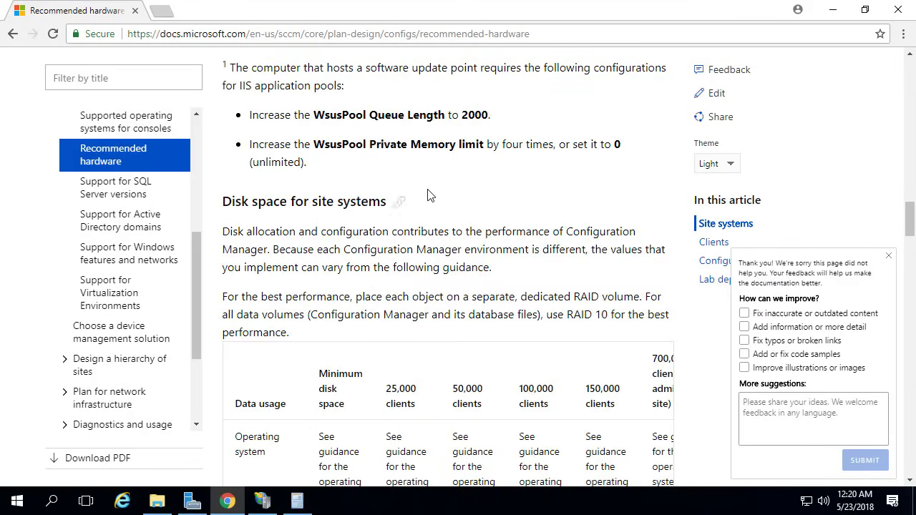
left_click(832, 10)
left_click(661, 447)
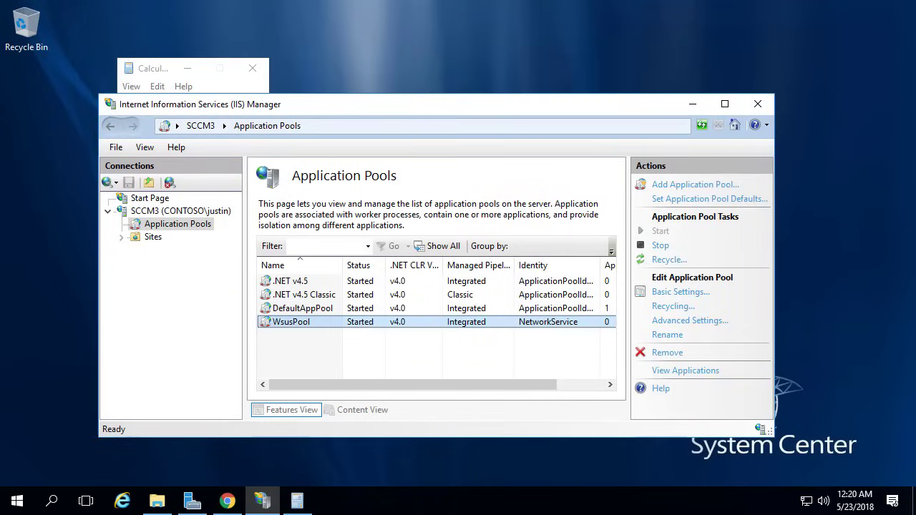
Stop the WsusPool application pool and move the IIS Manager window aside
right_click(302, 322)
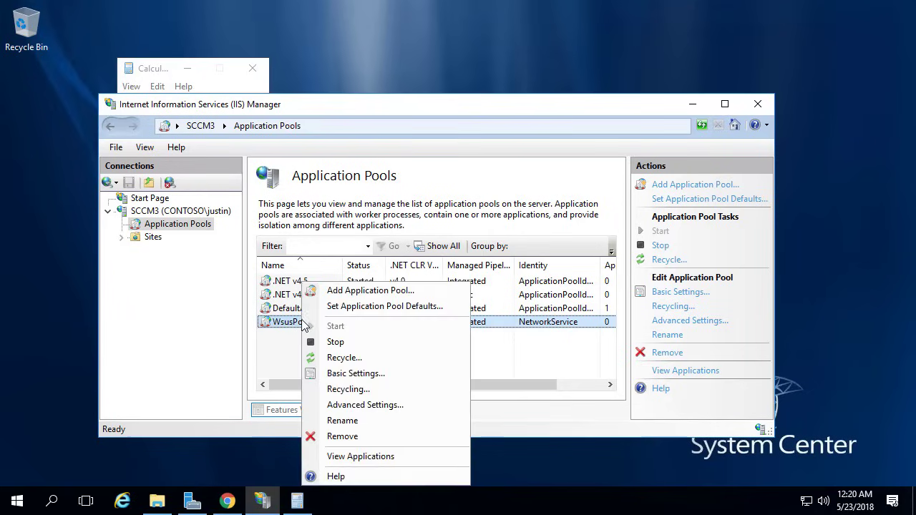
left_click(343, 343)
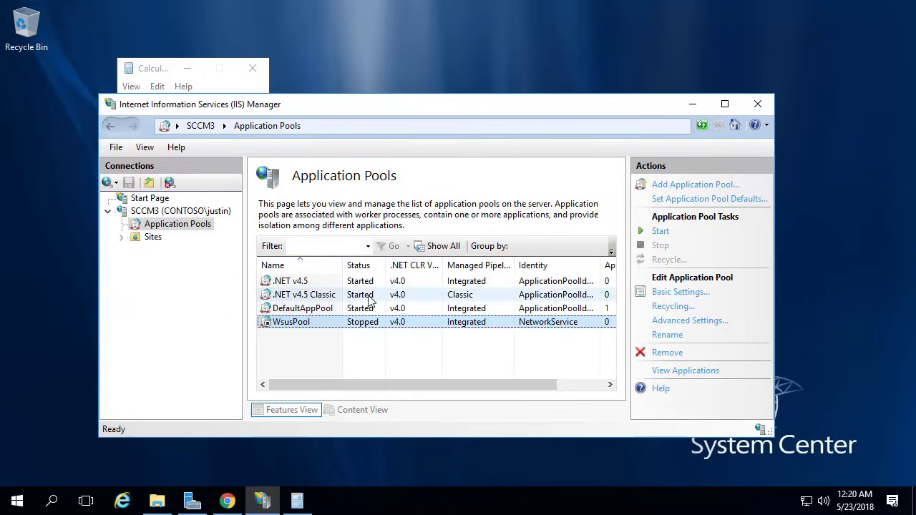
left_click_drag(426, 103, 477, 48)
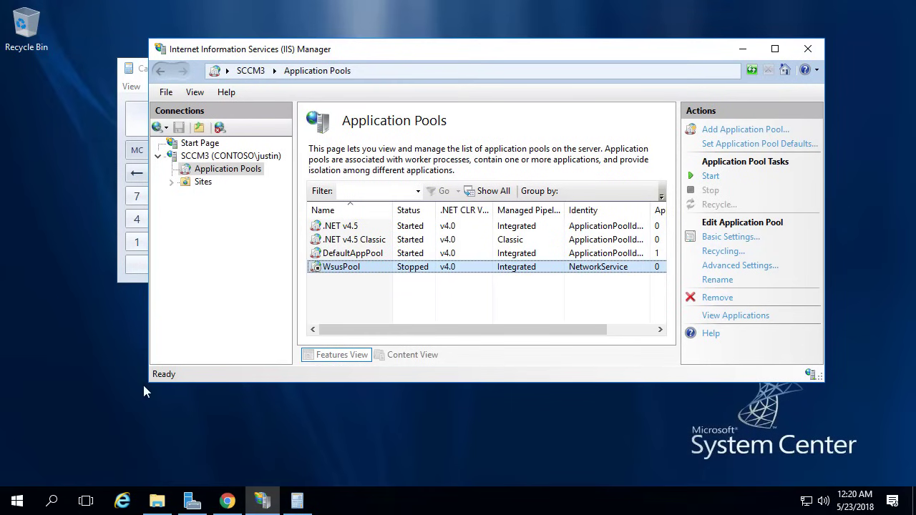
Switch to the Services console and show the local services in the Standard view
left_click(17, 500)
type("serv")
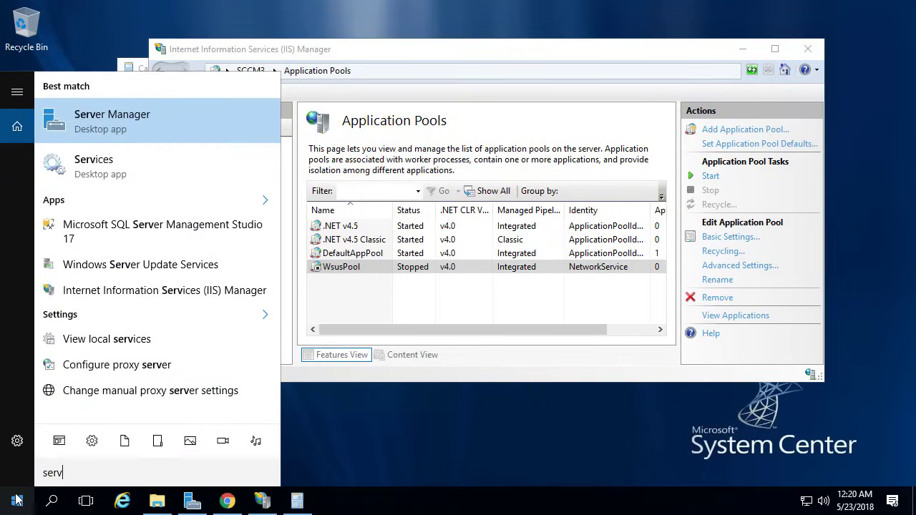
type("ices")
key("Return")
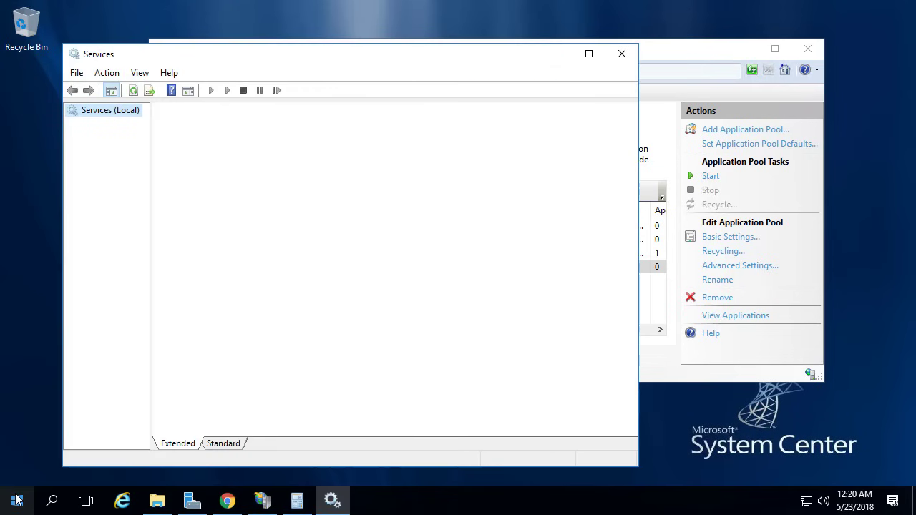
left_click(221, 443)
left_click(201, 294)
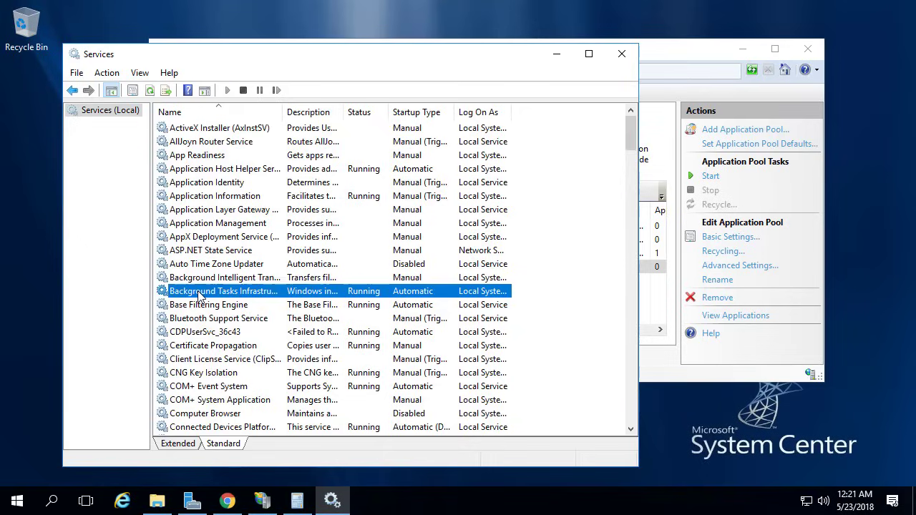
Find and stop the WSUS Service, and move the Services window aside
type("ws")
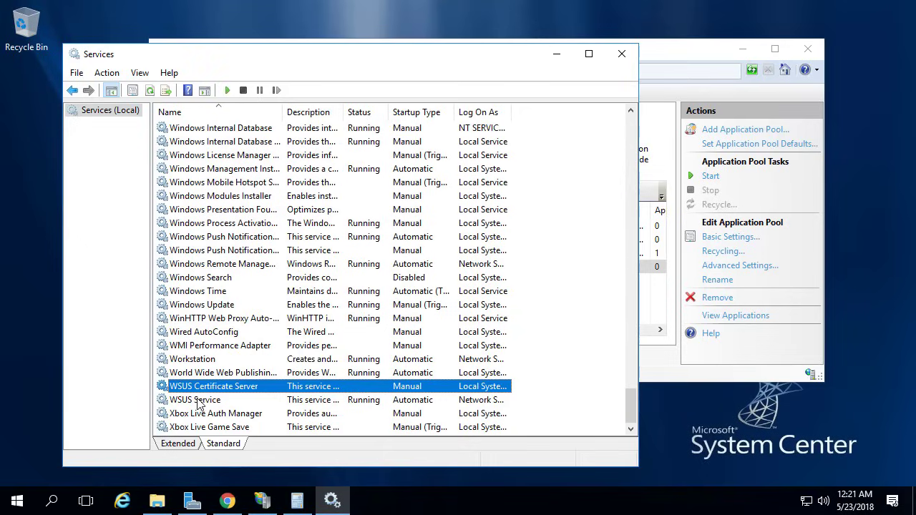
right_click(199, 401)
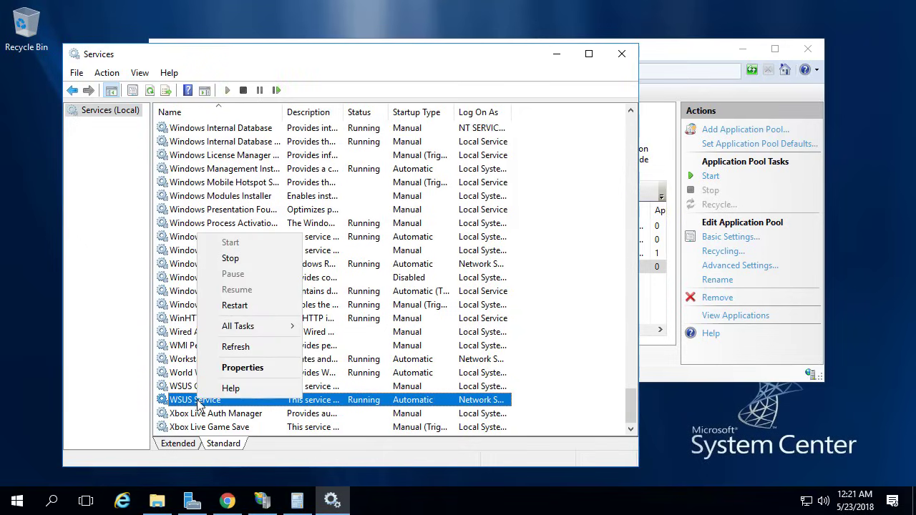
left_click(247, 262)
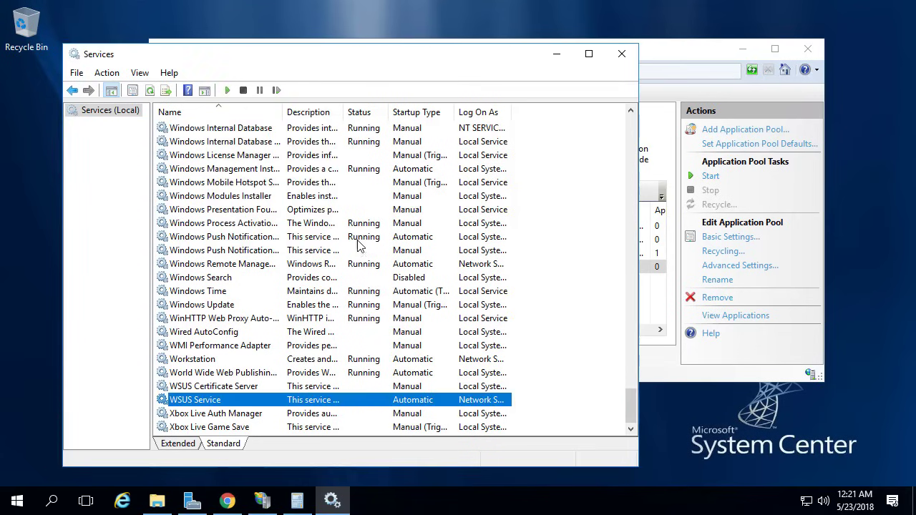
left_click_drag(384, 61, 601, 43)
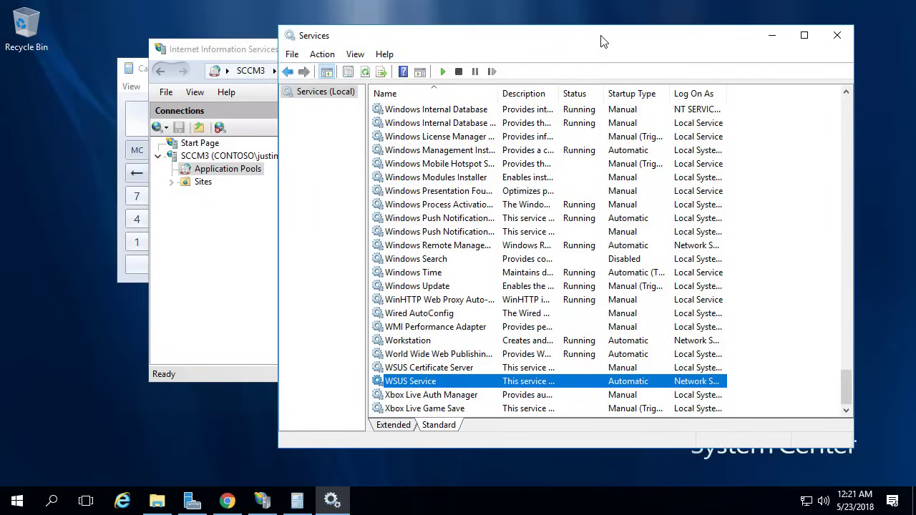
Launch Microsoft SQL Server Management Studio 17 and connect to the SCCM3 Database Engine with Windows Authentication
left_click(19, 505)
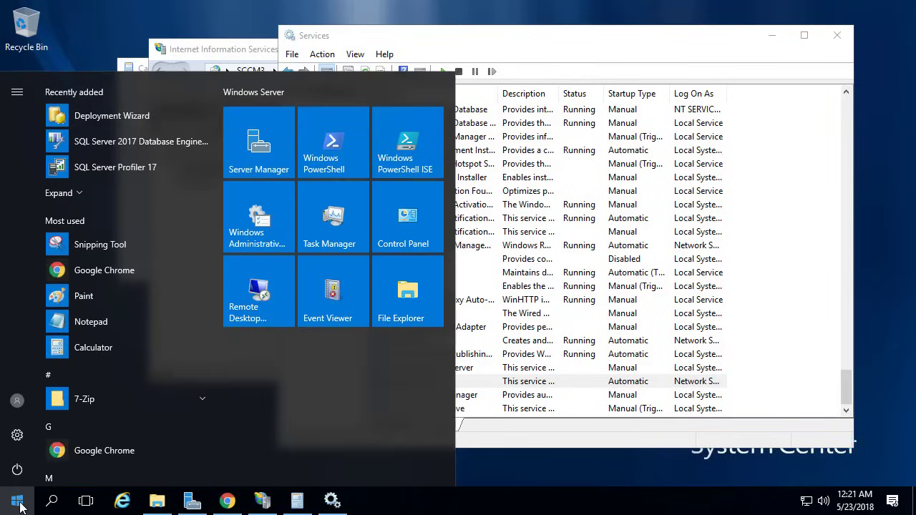
type("sql")
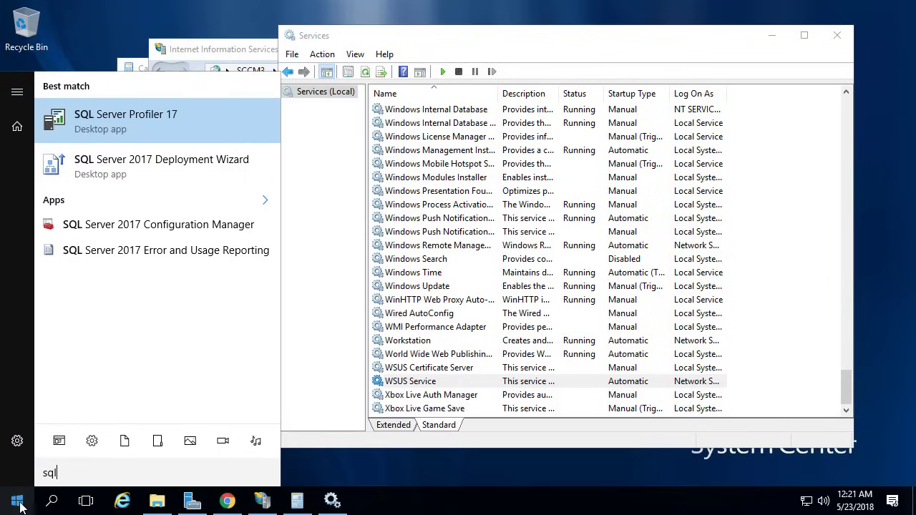
key("ctrl+a")
type("sql ma")
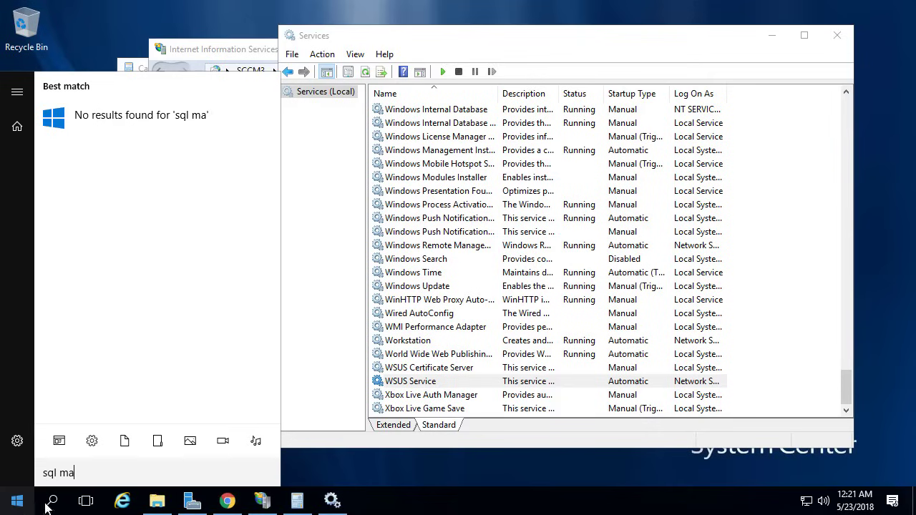
key("BackSpace")
key("BackSpace")
type("server ma")
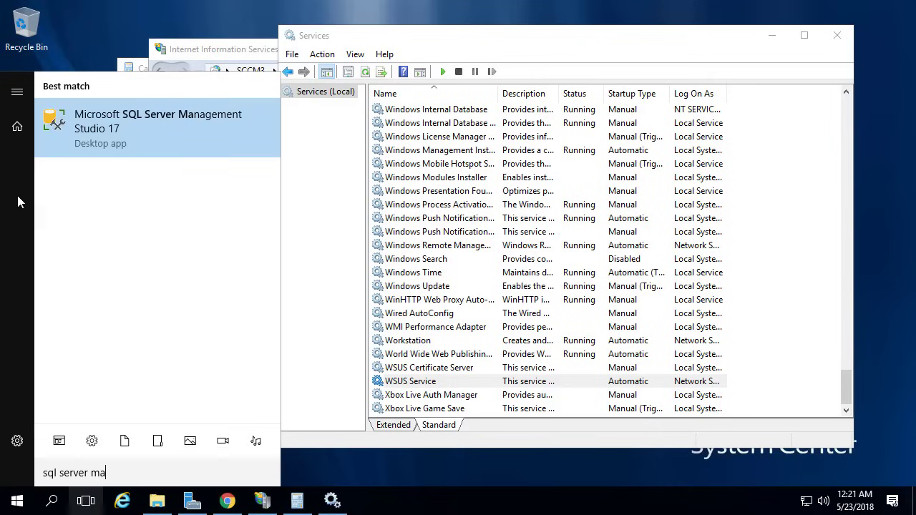
left_click(97, 139)
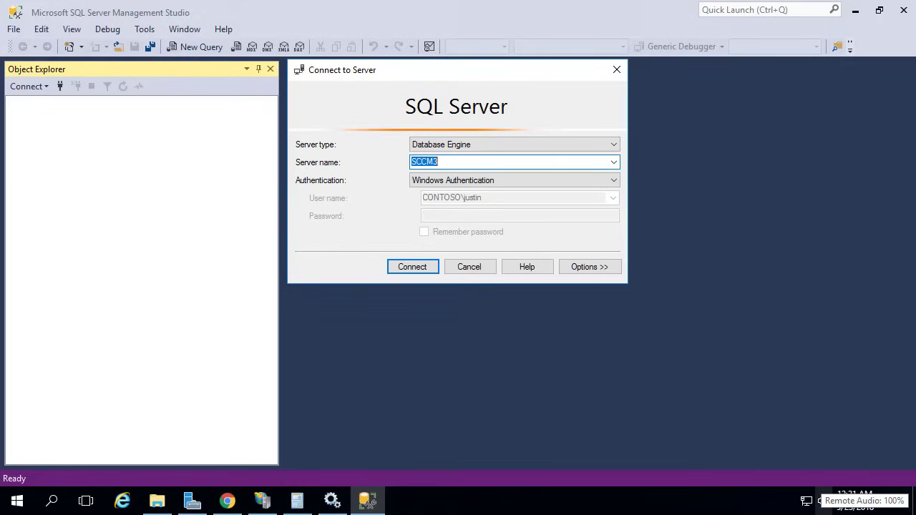
left_click(412, 267)
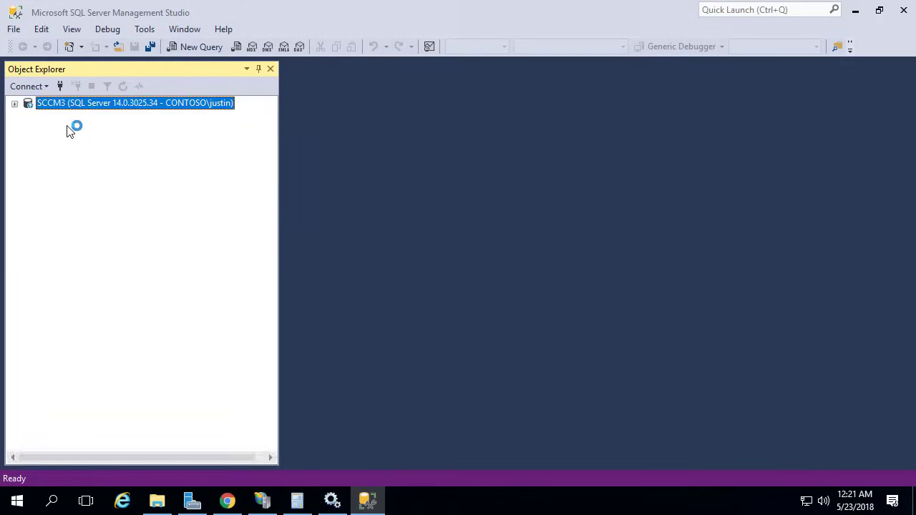
Open the SUSDB database's properties and examine the full storage path of its data and log files
double_click(69, 118)
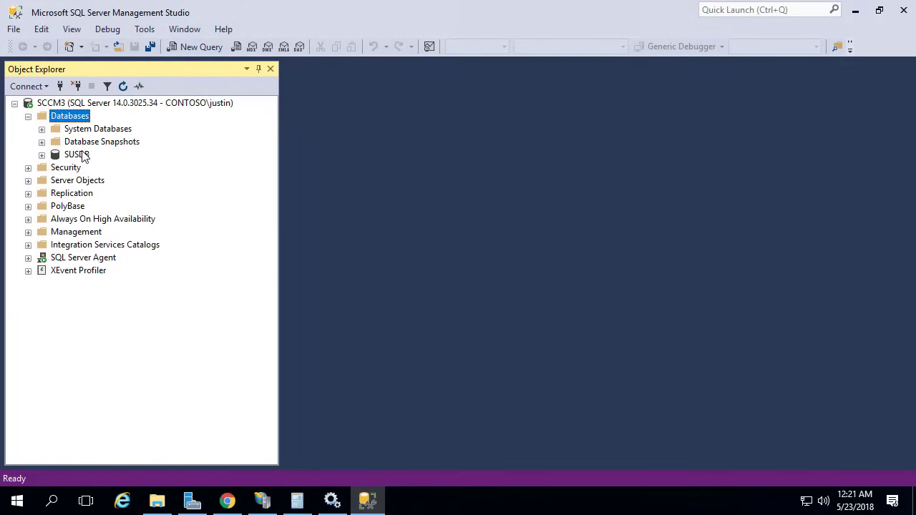
left_click(80, 157)
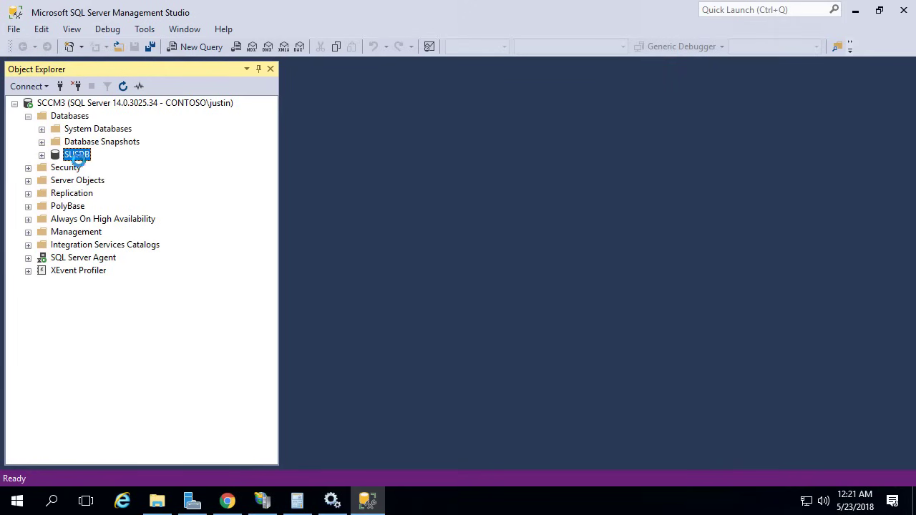
right_click(77, 156)
left_click(161, 361)
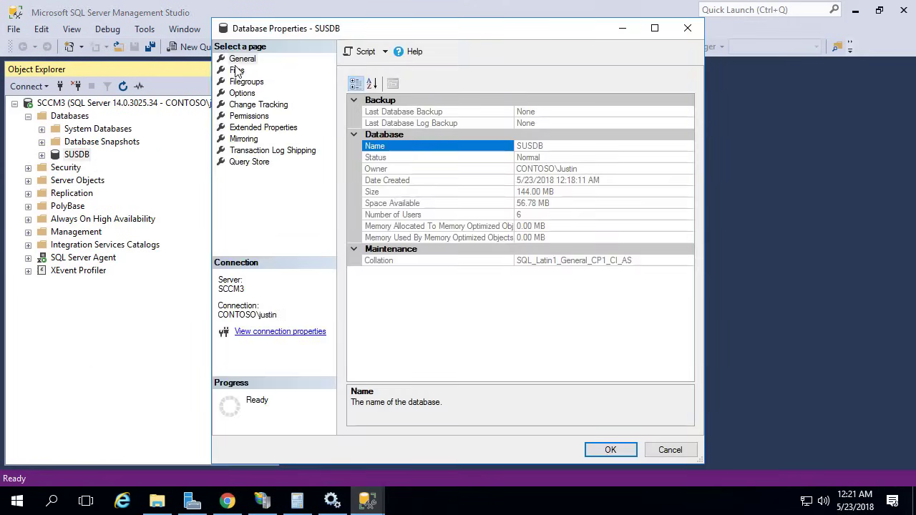
left_click(237, 70)
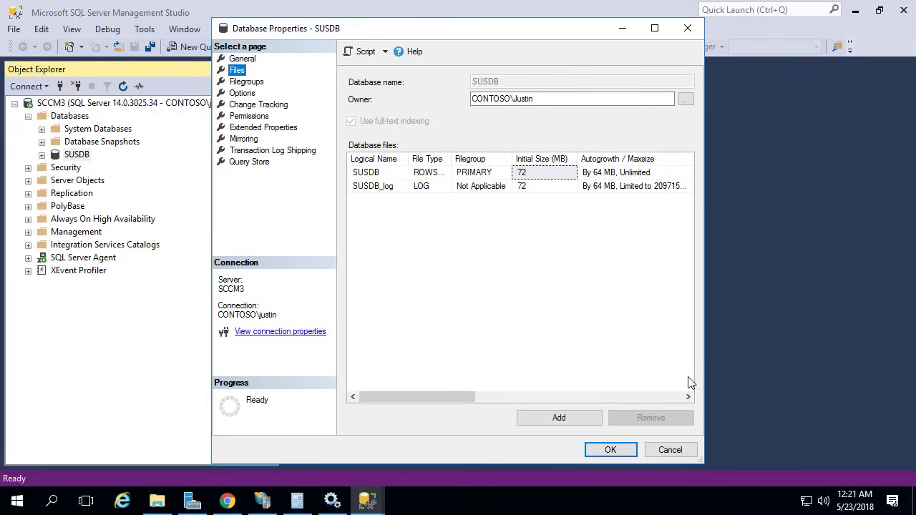
left_click_drag(704, 460, 912, 462)
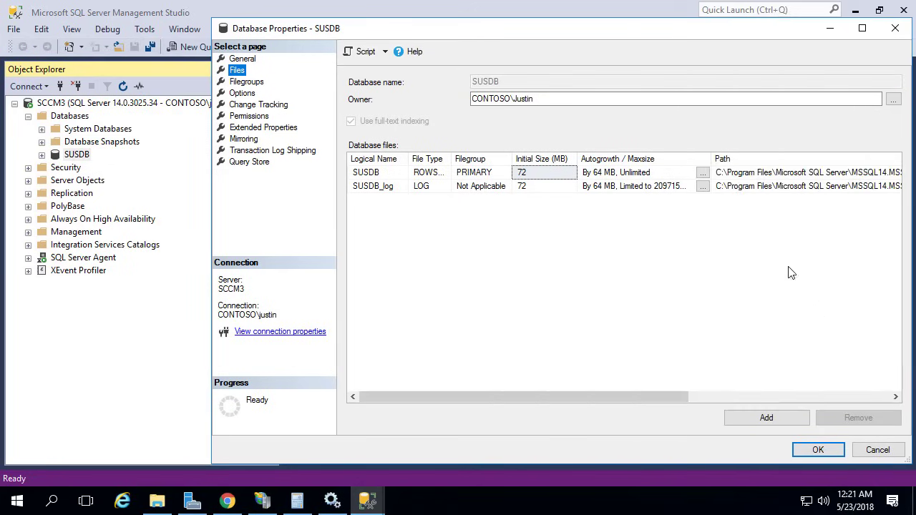
left_click(796, 178)
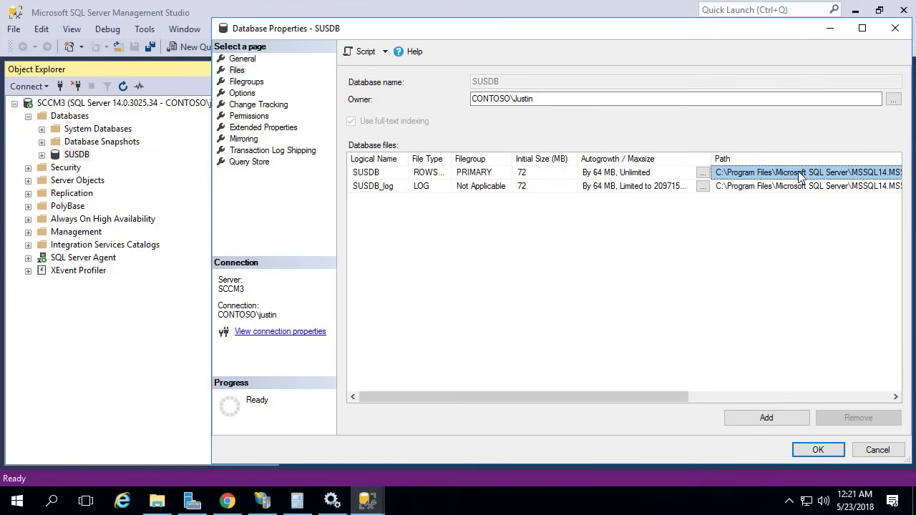
left_click_drag(634, 401, 811, 379)
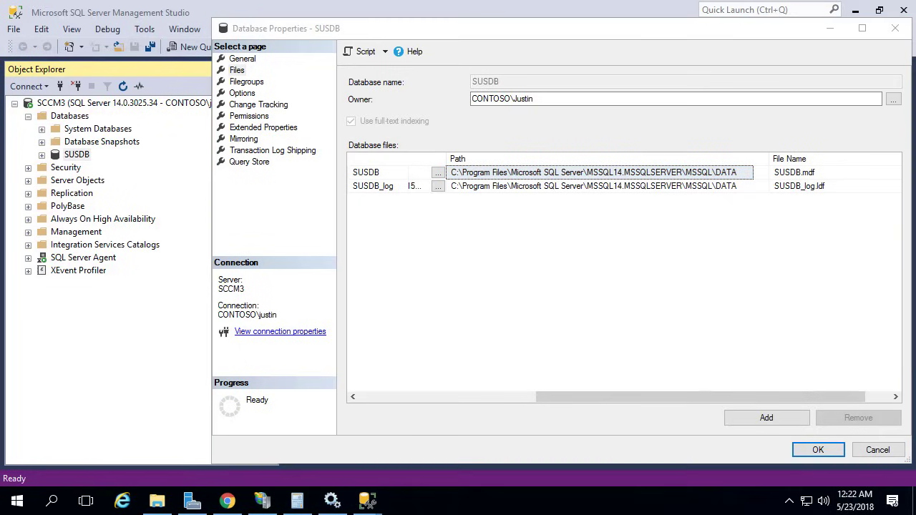
Open C:\Program Files\Microsoft SQL Server\MSSQL14.MSSQLSERVER\MSSQL\DATA in File Explorer, granting folder access, then minimize it and dismiss the SUSDB properties
right_click(16, 501)
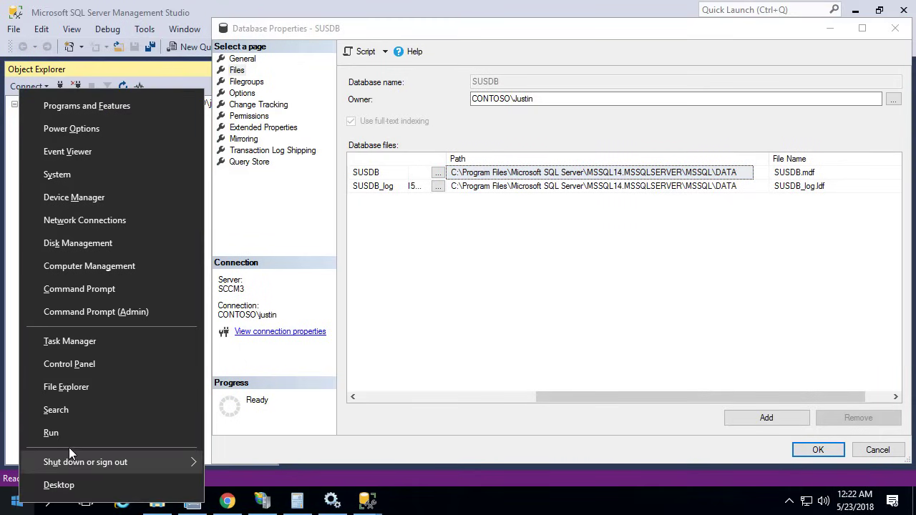
left_click(67, 434)
type("C:\\Program Files\\Microsoft SQL Server\\MSSQL14.MSSQLSERVER\\MSSQL\\DATA")
key("Return")
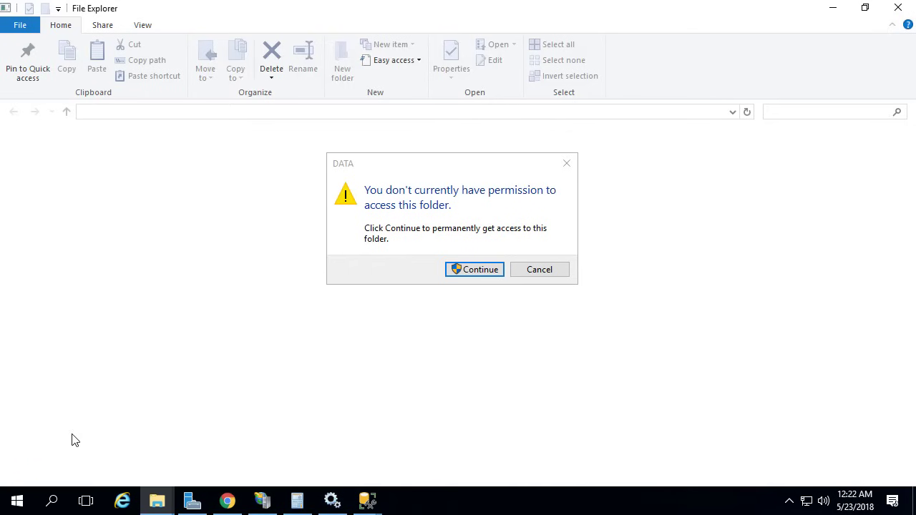
left_click(475, 271)
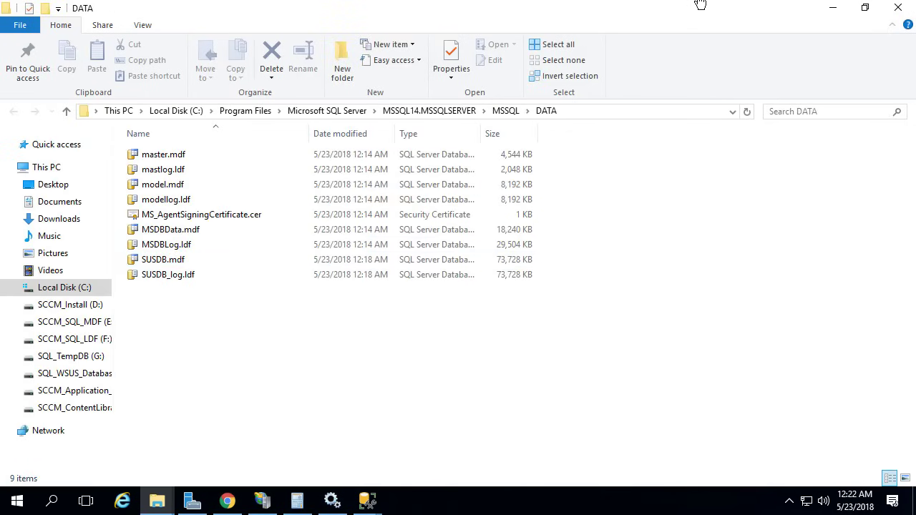
left_click(835, 12)
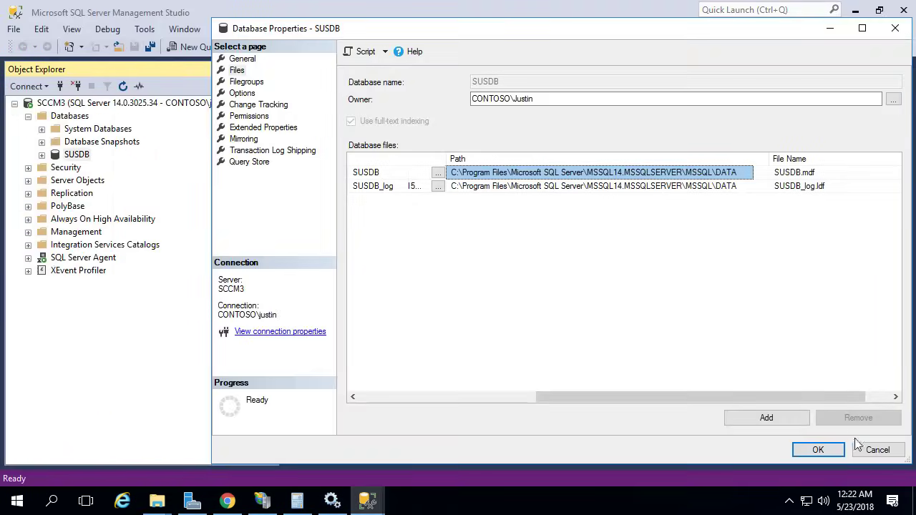
left_click(875, 450)
Start detaching the SUSDB database from the SCCM3 server
right_click(76, 156)
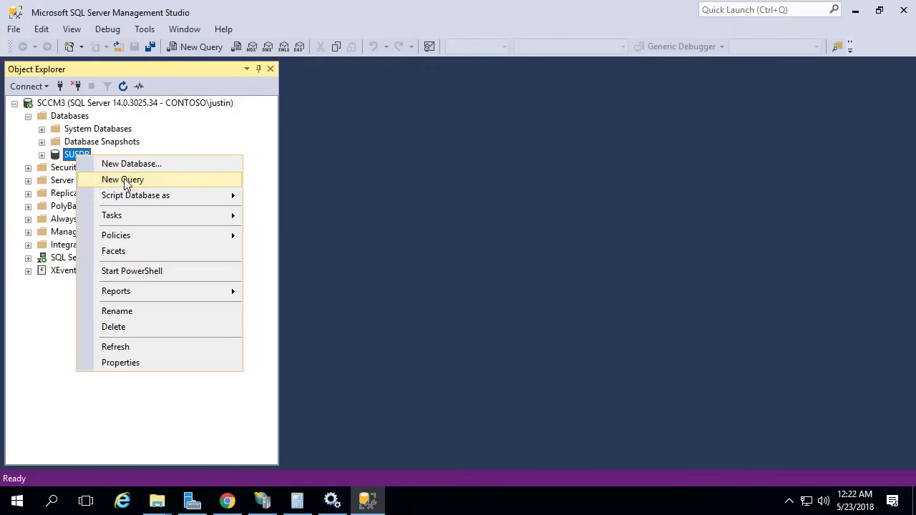
mouse_move(160, 216)
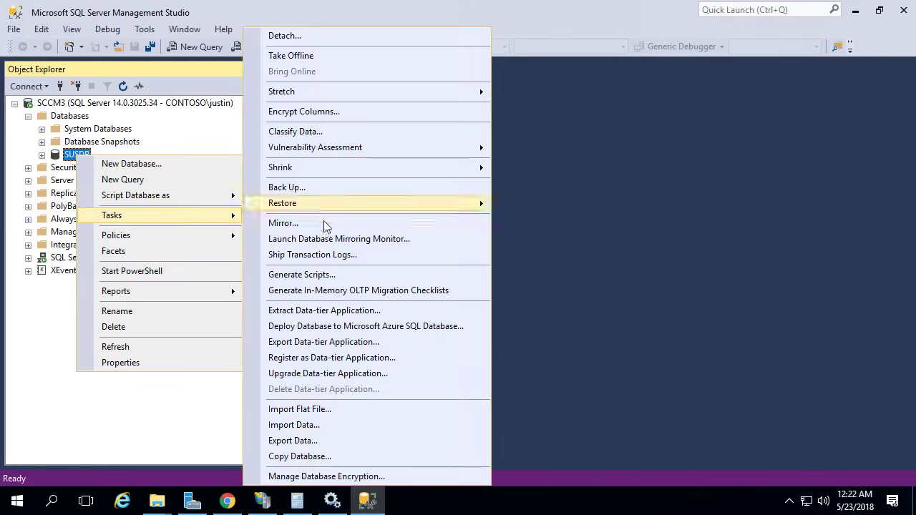
left_click(311, 36)
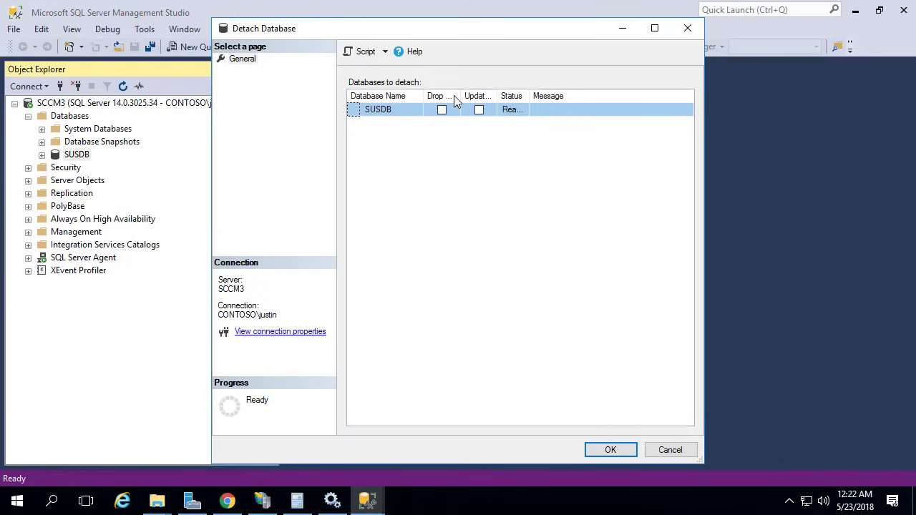
Detach the SUSDB database with the option to drop its connections enabled, and put the management window away
left_click_drag(458, 95, 512, 95)
left_click(466, 110)
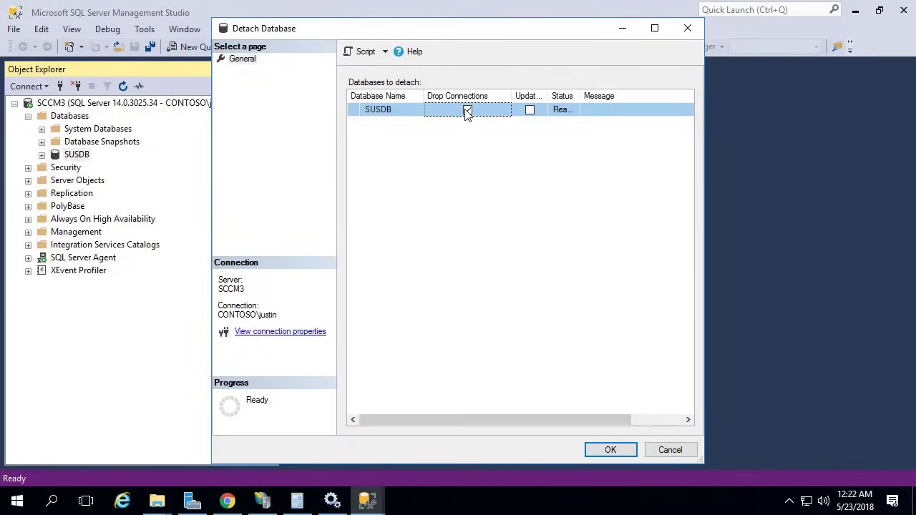
left_click(610, 450)
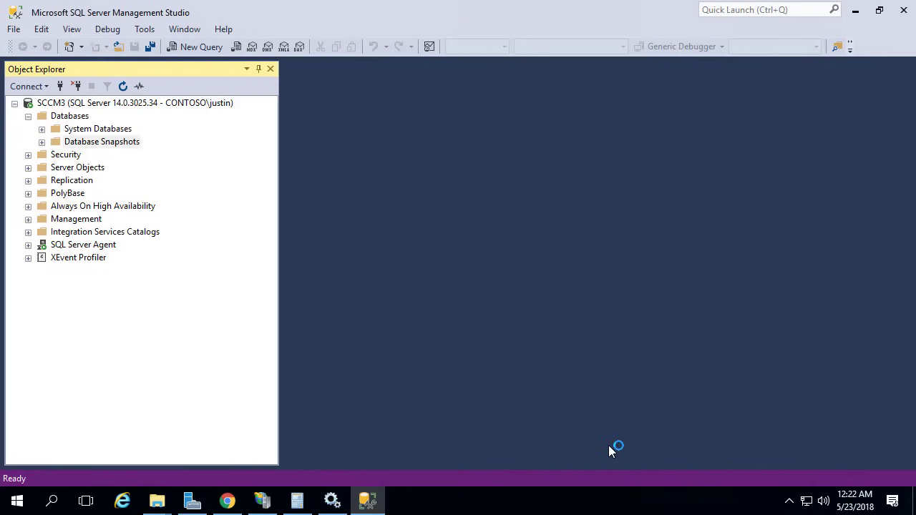
left_click(903, 9)
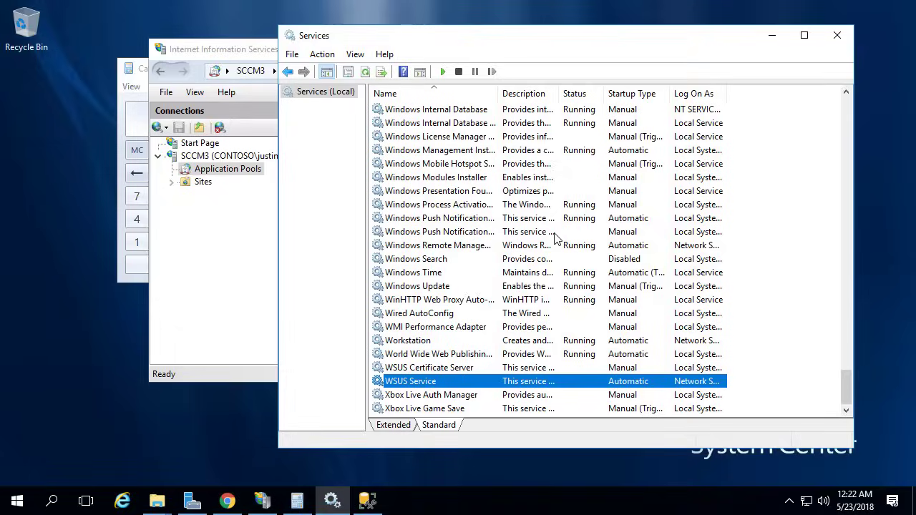
Move SUSDB.mdf and SUSDB_log.ldf from the SQL Server DATA folder to the Database folder on the SQL_WSUS_Database (H:) drive
left_click(157, 501)
left_click(220, 436)
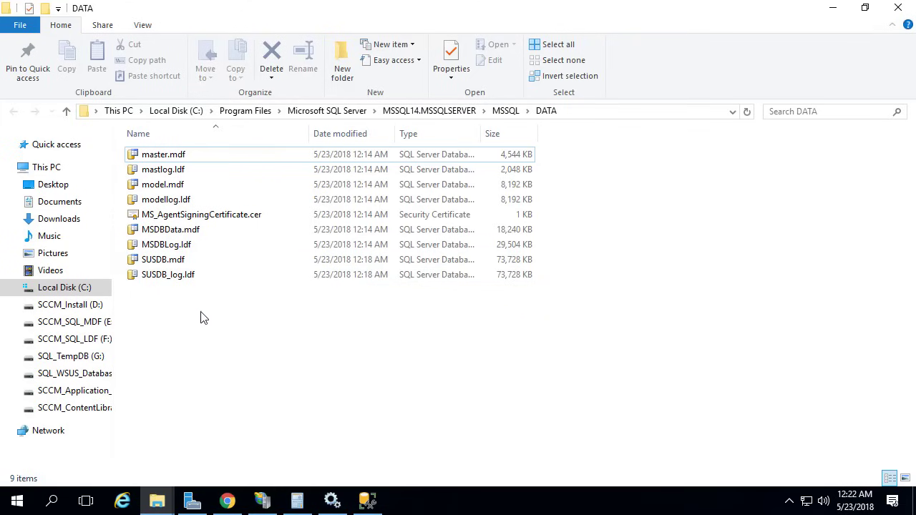
left_click_drag(203, 318, 152, 262)
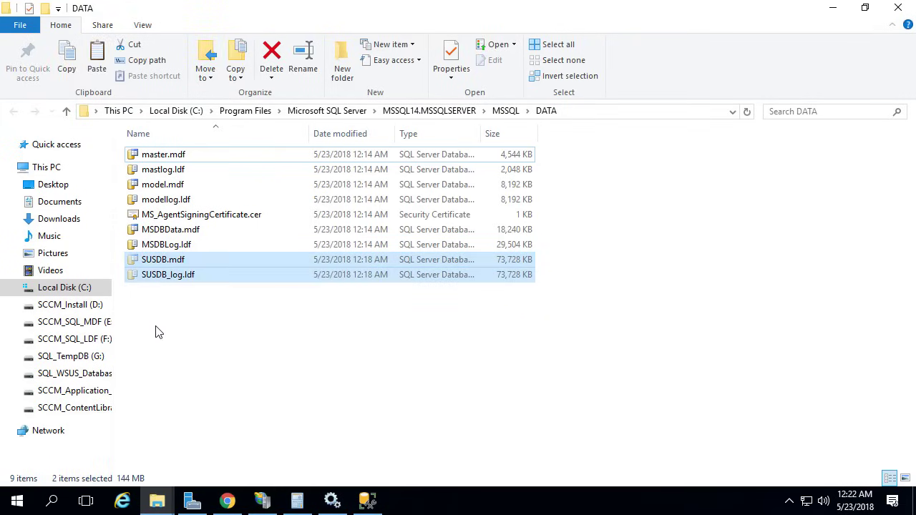
left_click(86, 374)
double_click(196, 155)
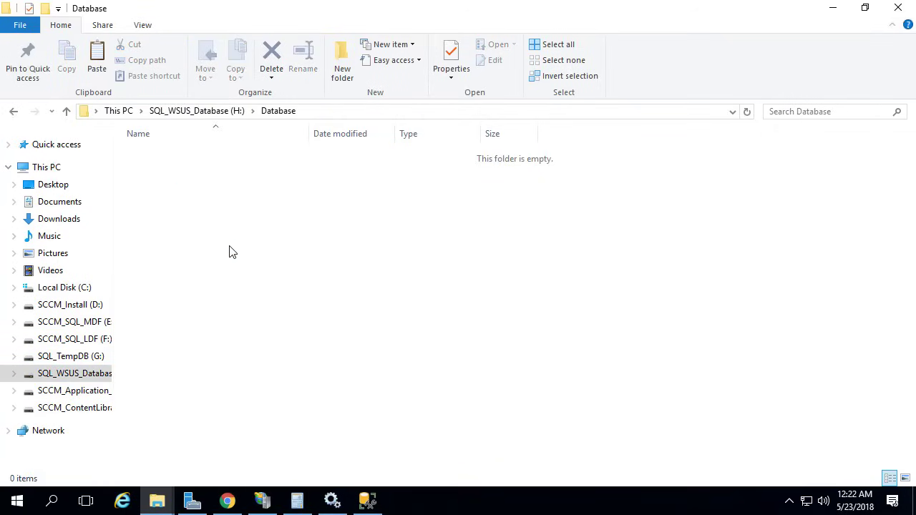
key("ctrl+v")
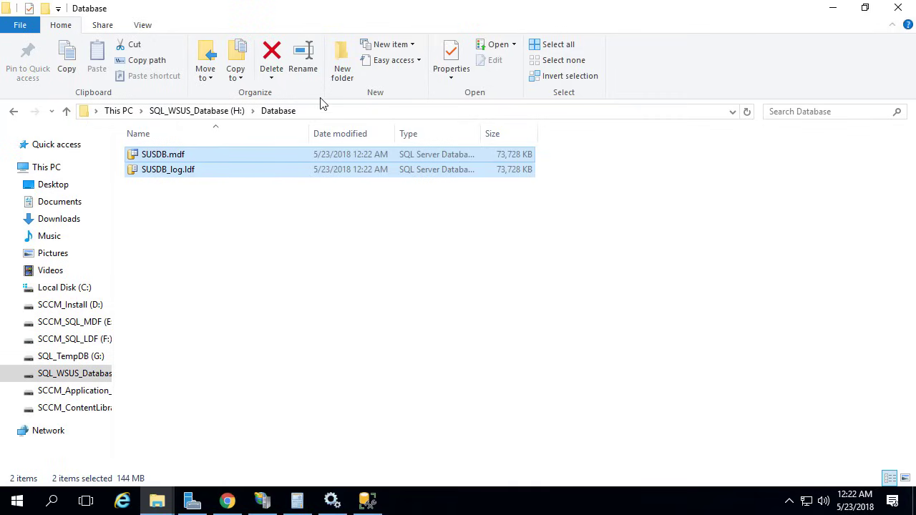
Attach the SUSDB database in SQL Server Management Studio from SUSDB.mdf in H:\Database
left_click(326, 109)
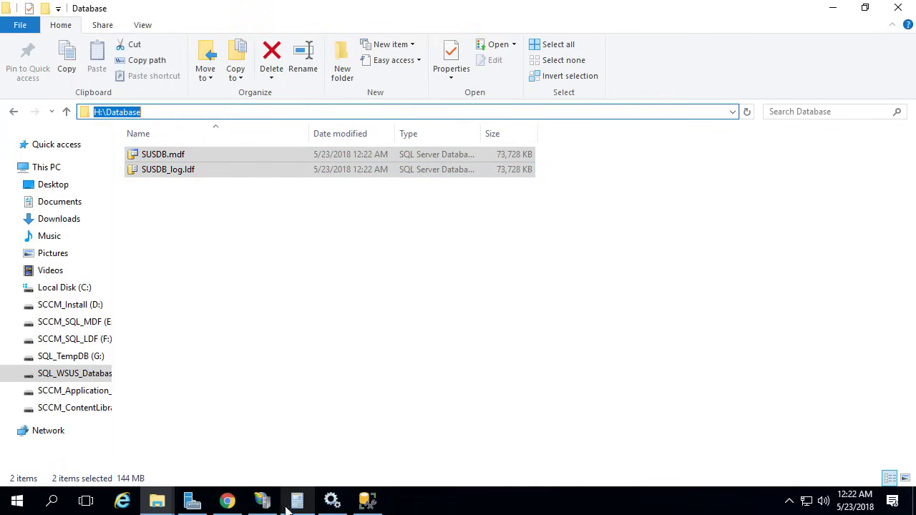
left_click(366, 501)
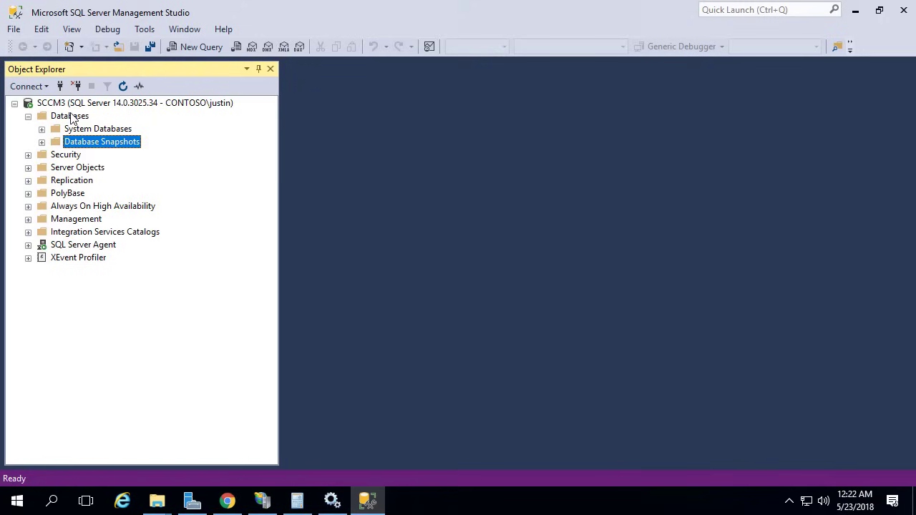
left_click(72, 117)
right_click(72, 118)
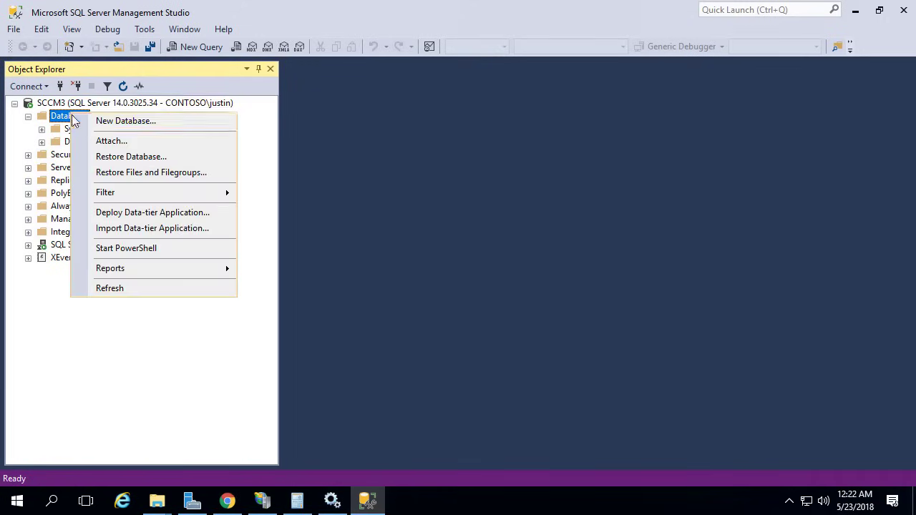
left_click(124, 143)
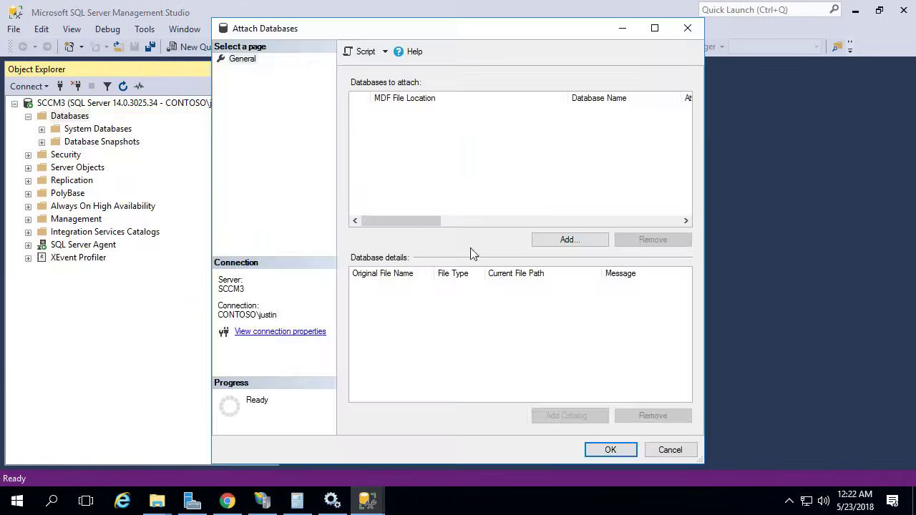
left_click(579, 238)
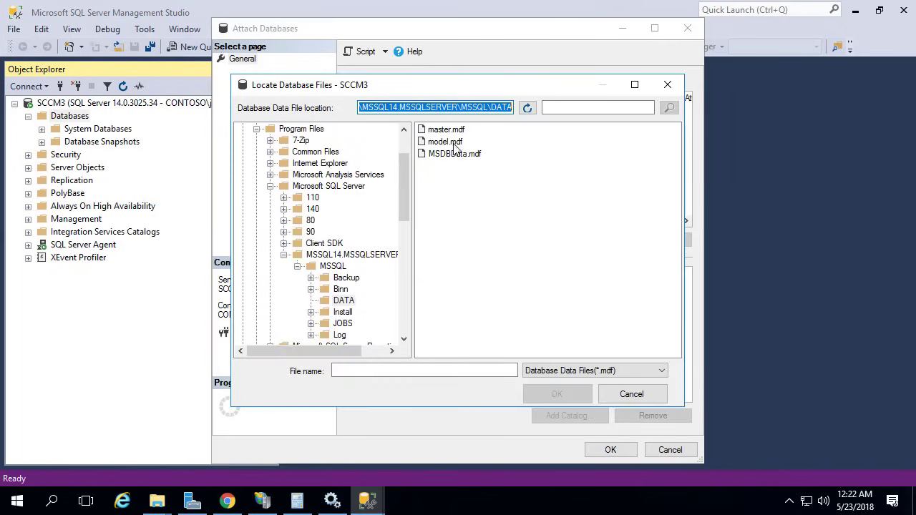
type("H:\\Database")
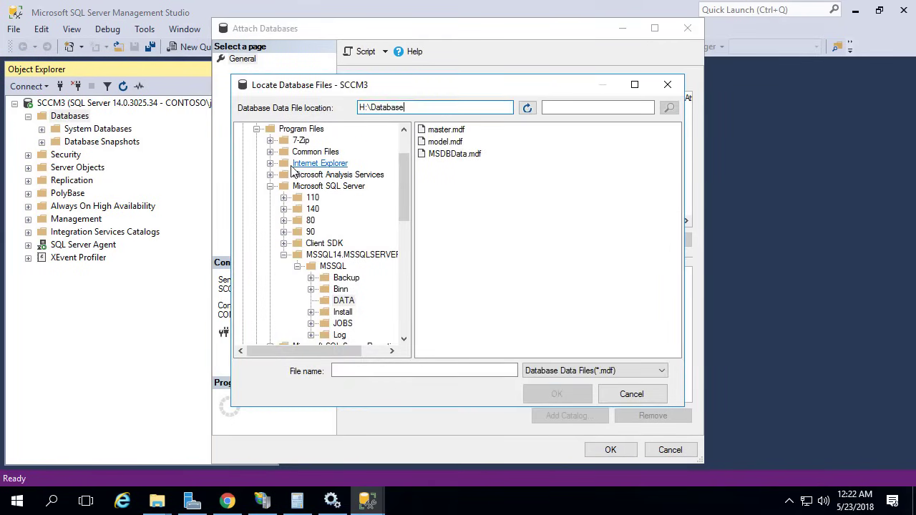
key("Return")
double_click(450, 130)
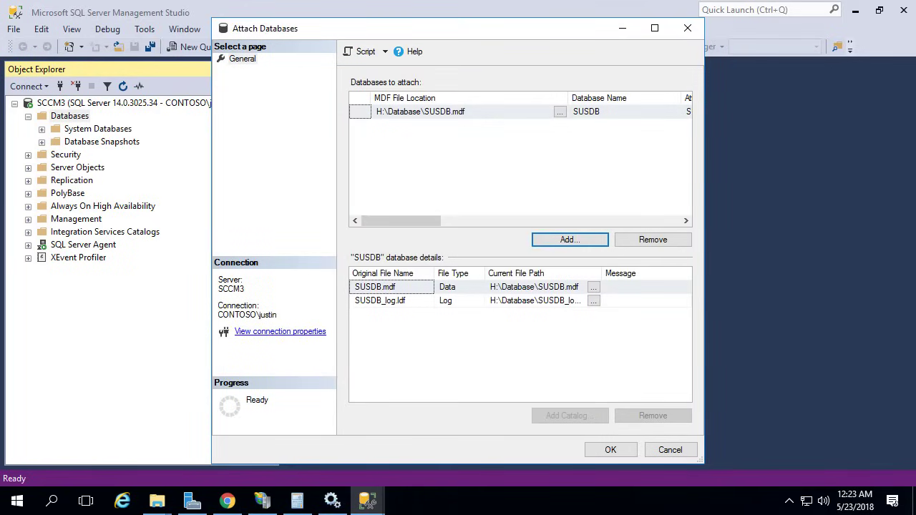
left_click(609, 450)
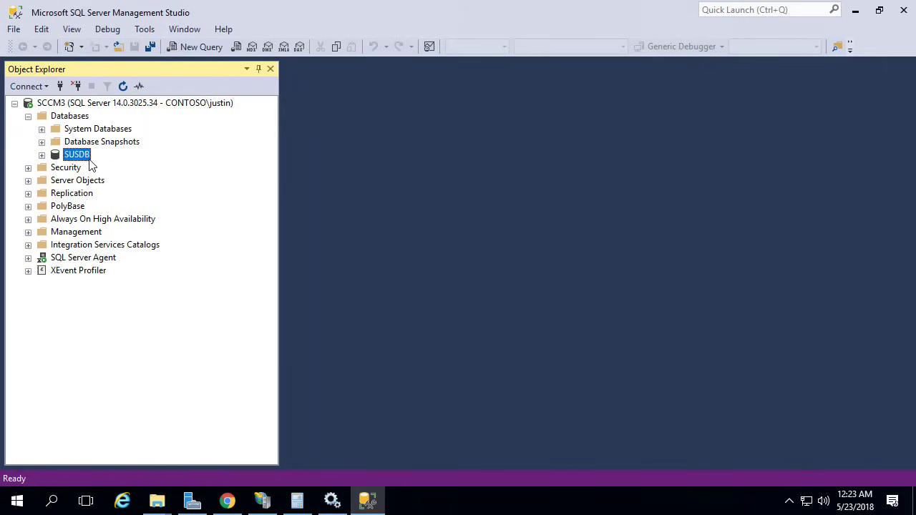
Check the data and log file paths and file names in the SUSDB database properties
double_click(79, 156)
right_click(79, 156)
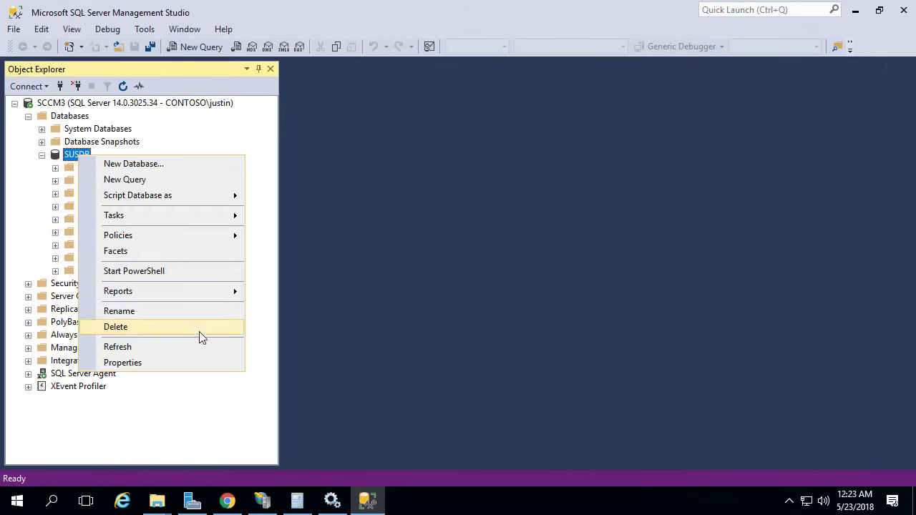
left_click(192, 363)
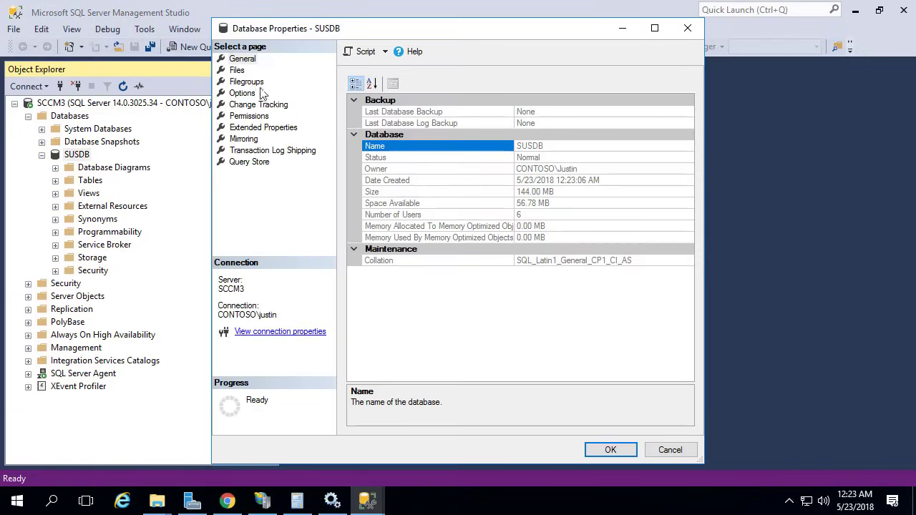
left_click(239, 71)
left_click(654, 28)
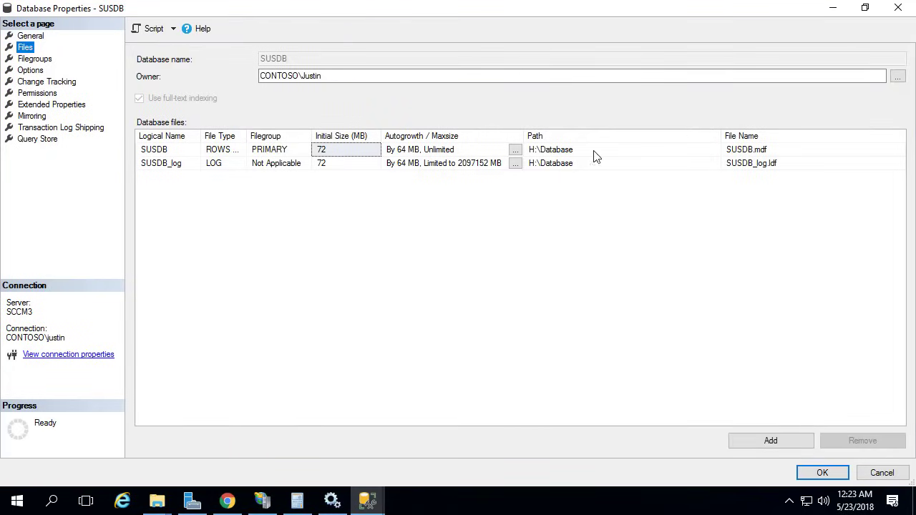
left_click(751, 151)
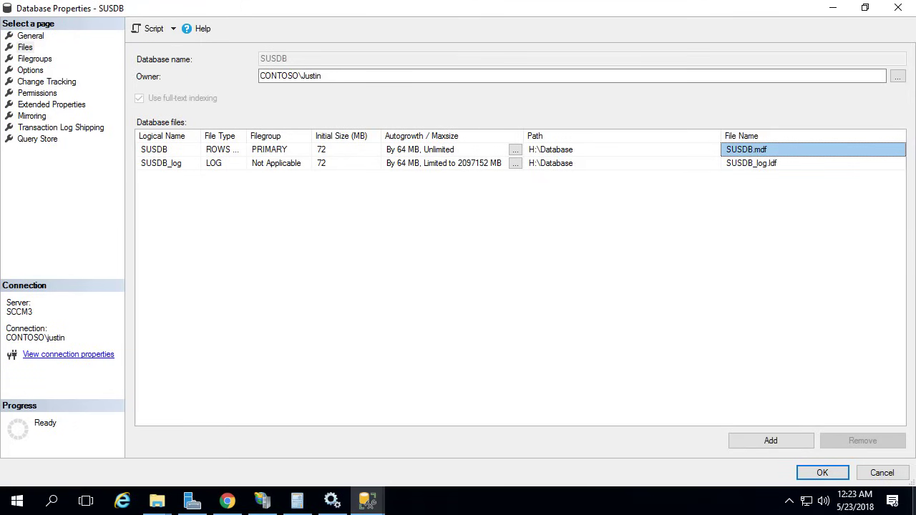
mouse_move(152, 508)
left_click(243, 439)
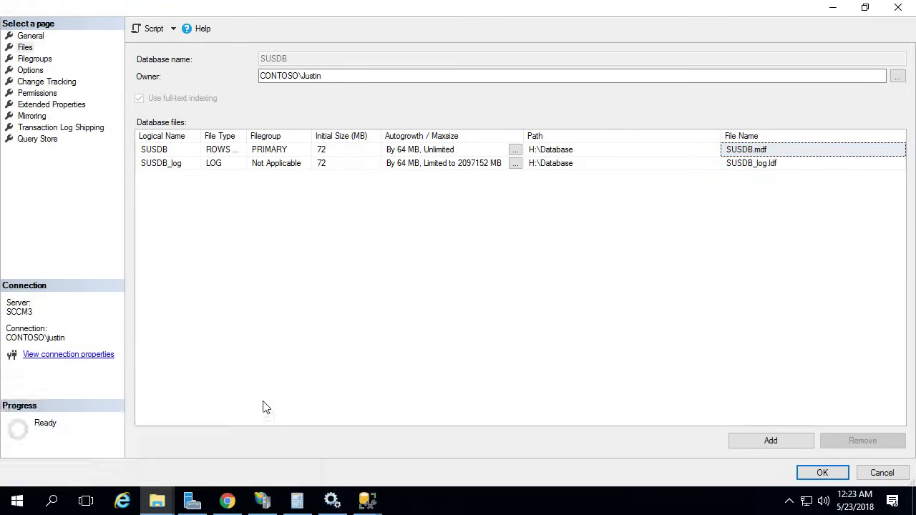
left_click(832, 8)
left_click(823, 473)
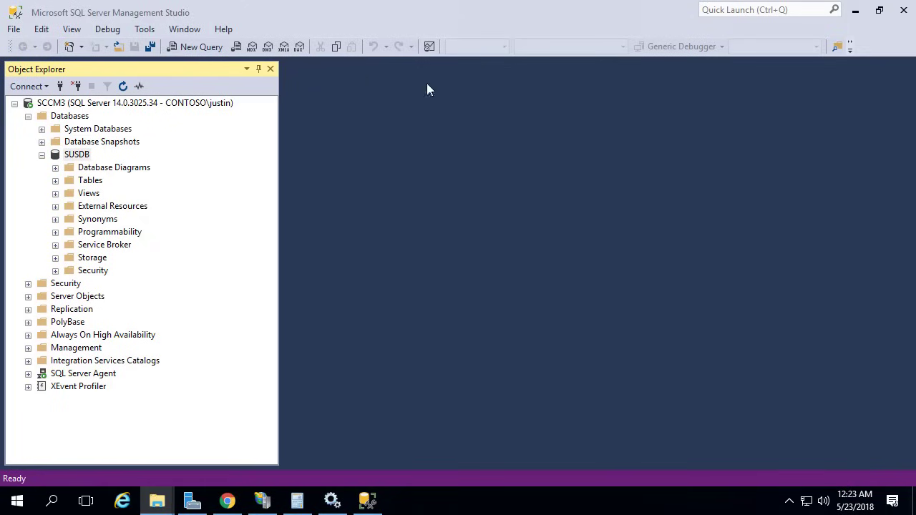
Switch to the Services console and start the WSUS Service
left_click(855, 10)
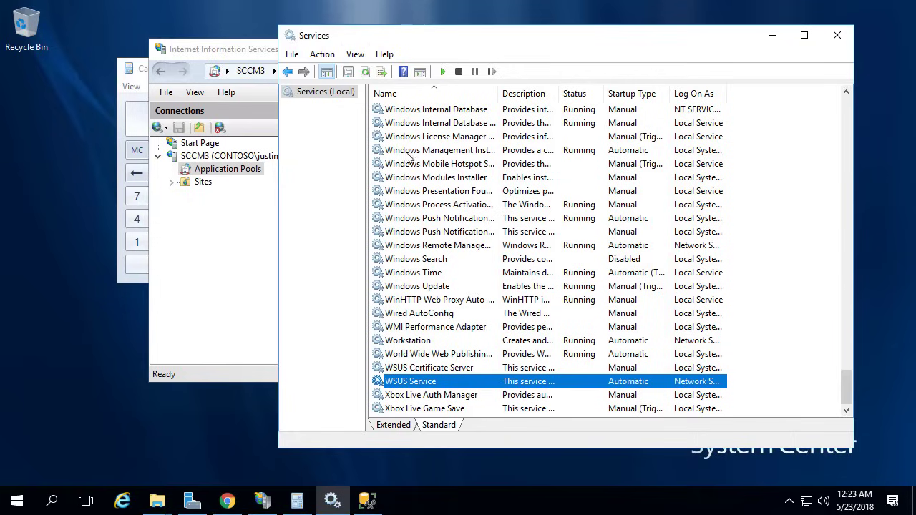
right_click(439, 384)
left_click(476, 219)
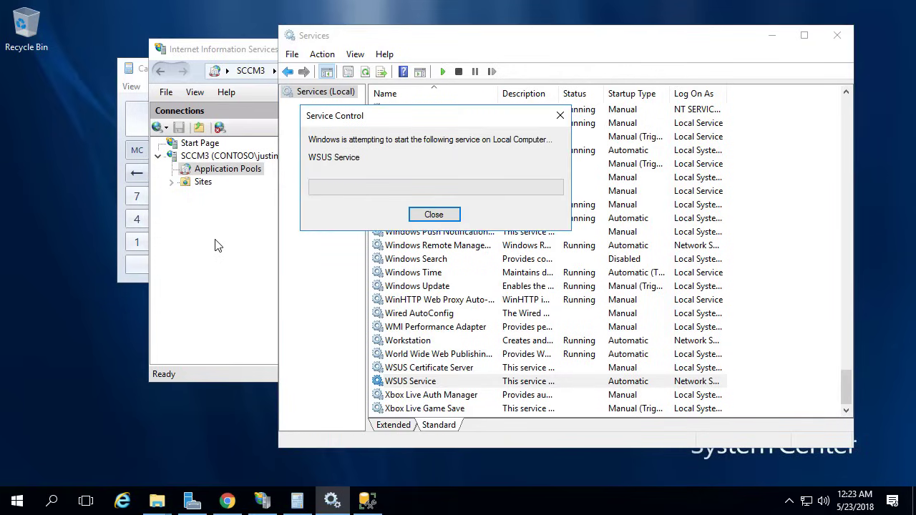
Start the WsusPool application pool in IIS Manager, and close the IIS Manager and Services windows
left_click(244, 266)
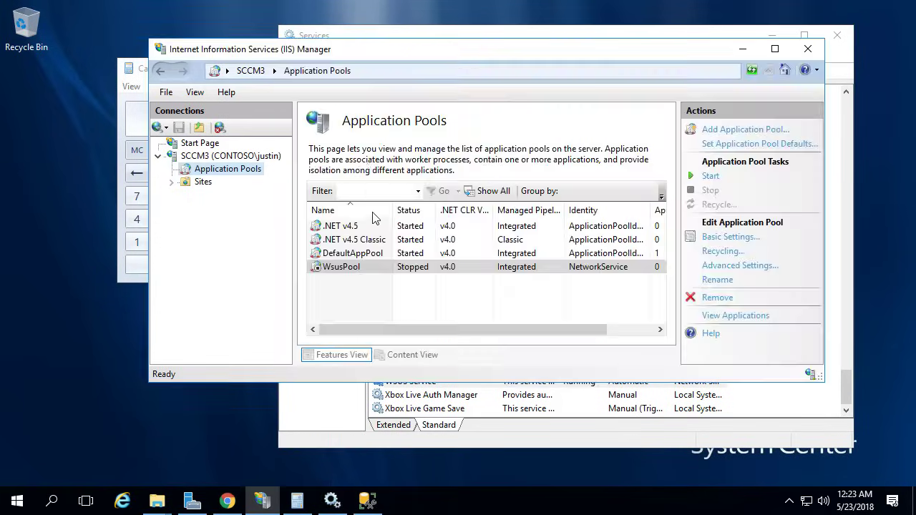
left_click(355, 267)
right_click(356, 267)
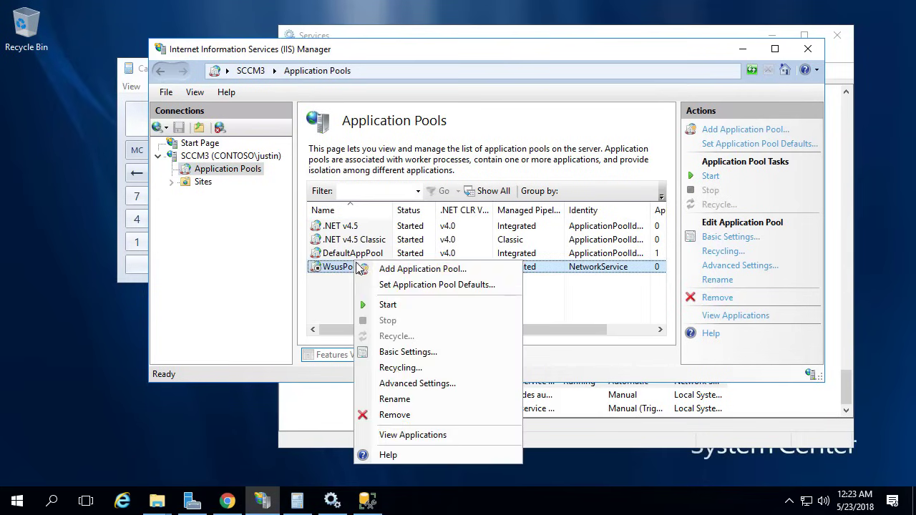
left_click(402, 309)
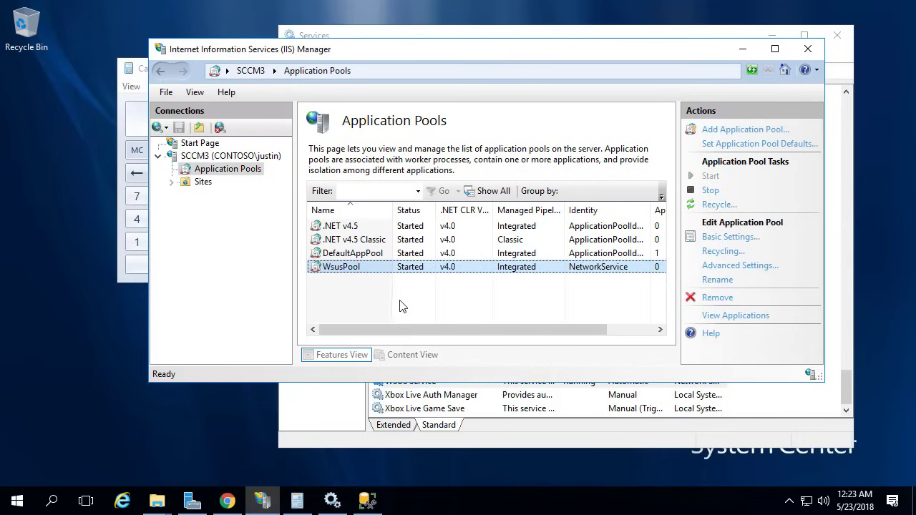
right_click(491, 270)
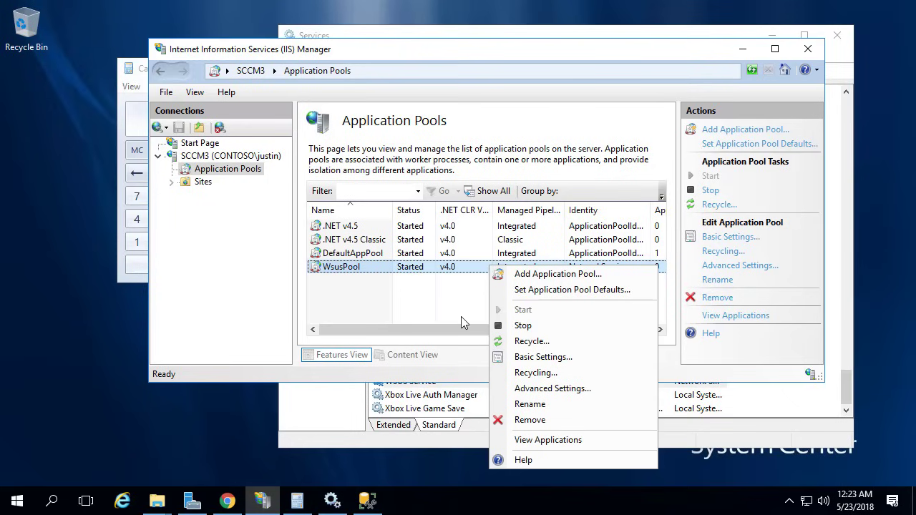
left_click(462, 324)
left_click(807, 48)
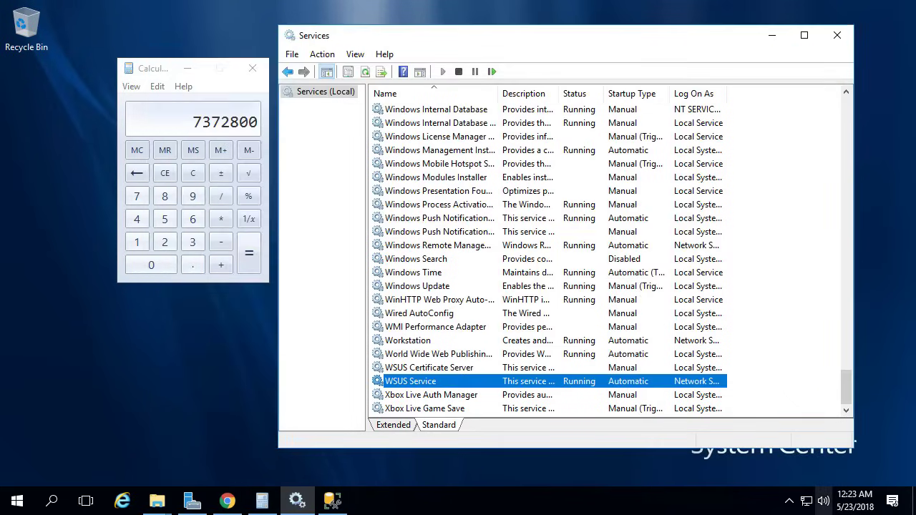
left_click(839, 33)
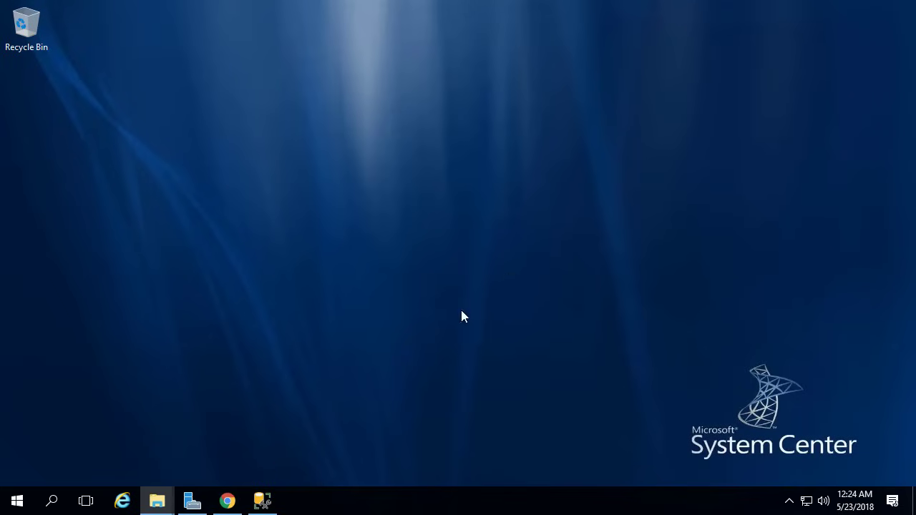
Open the Windows10_1803_ADK folder inside SCCMSetupFiles on Local Disk (C:) in File Explorer
mouse_move(159, 501)
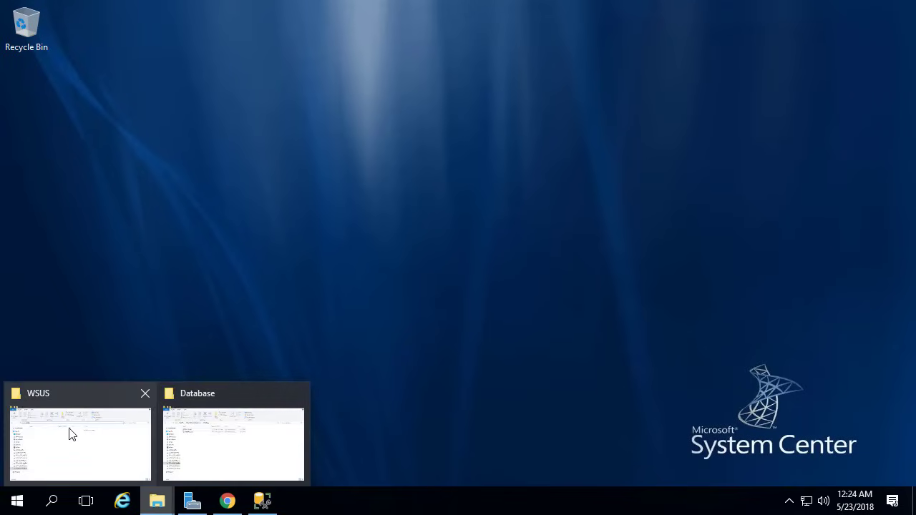
left_click(131, 432)
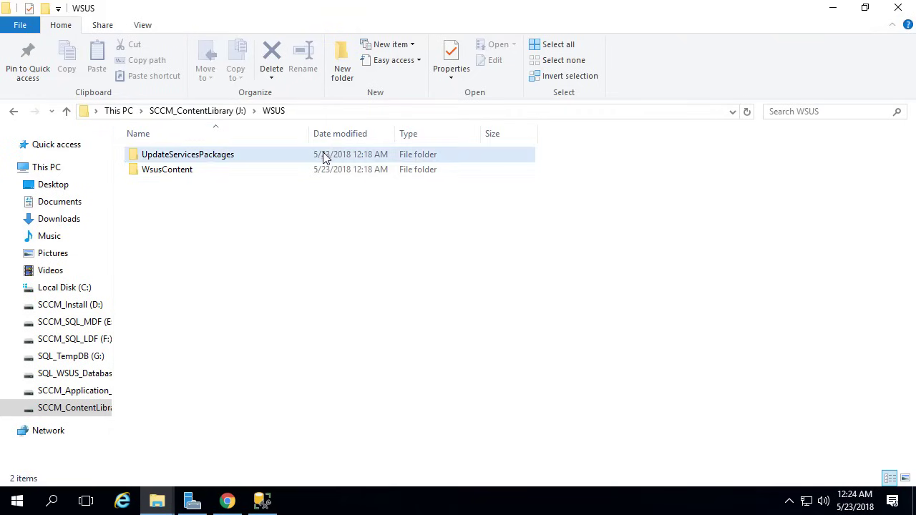
left_click(190, 112)
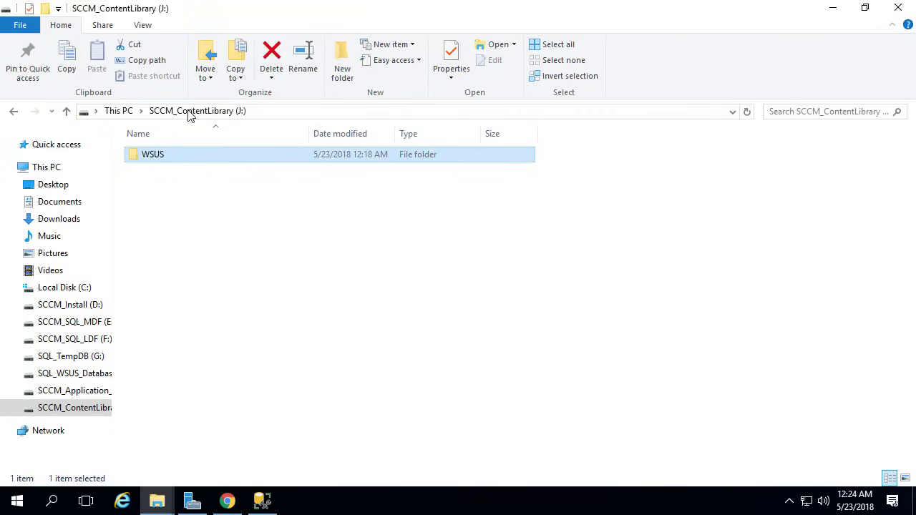
left_click(129, 112)
left_click(57, 287)
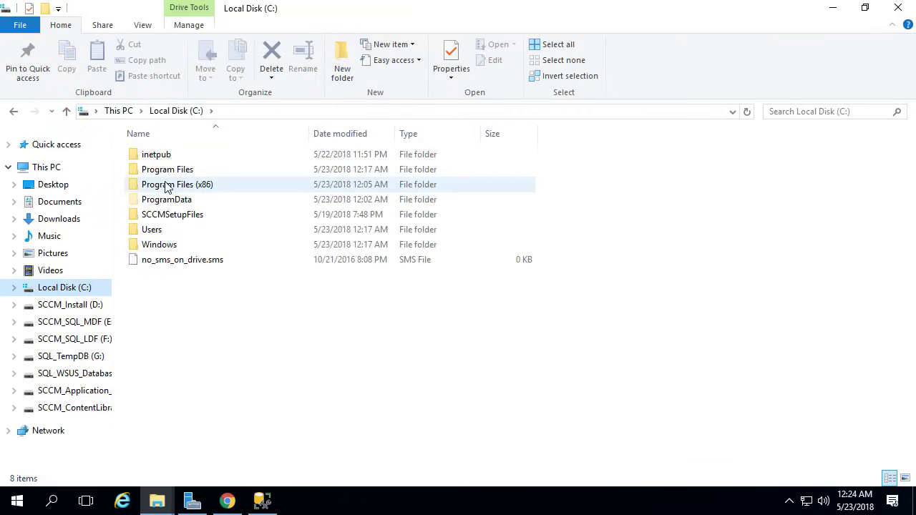
double_click(176, 215)
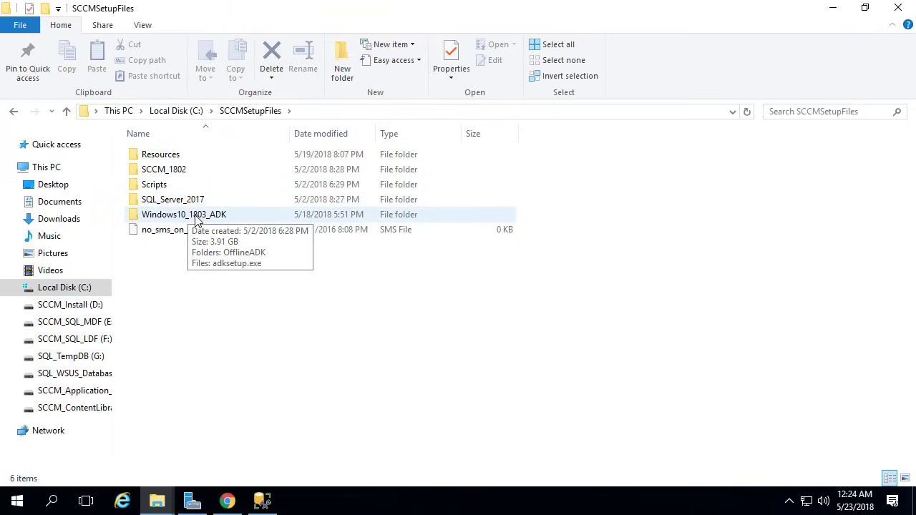
double_click(184, 214)
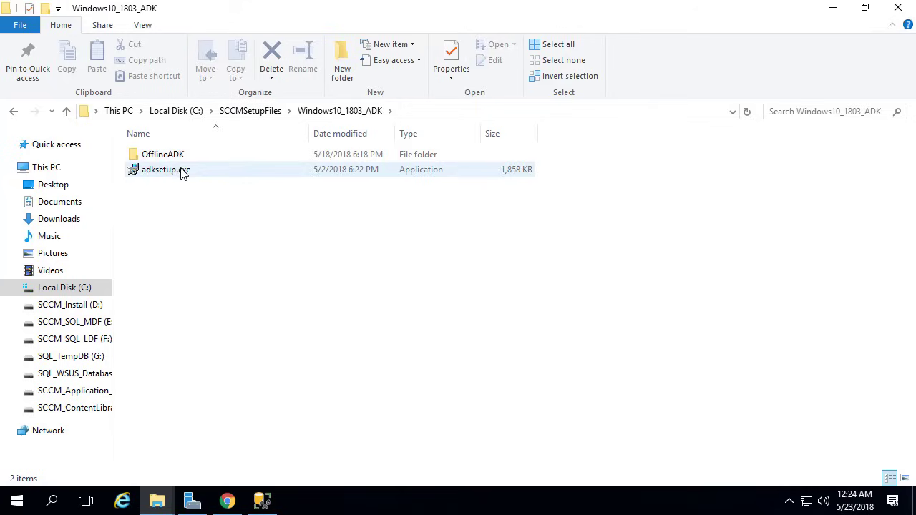
Open the OfflineADK folder and run its adksetup.exe as administrator
left_click(180, 173)
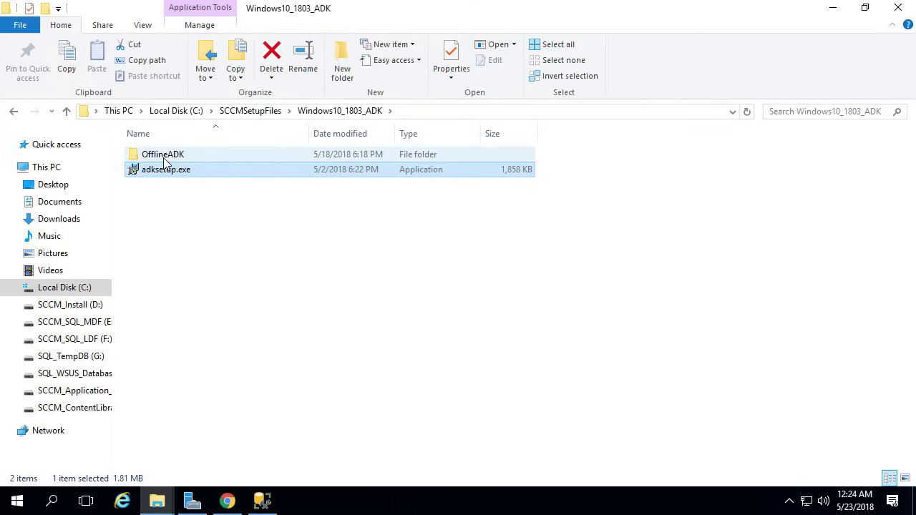
mouse_move(164, 160)
double_click(171, 158)
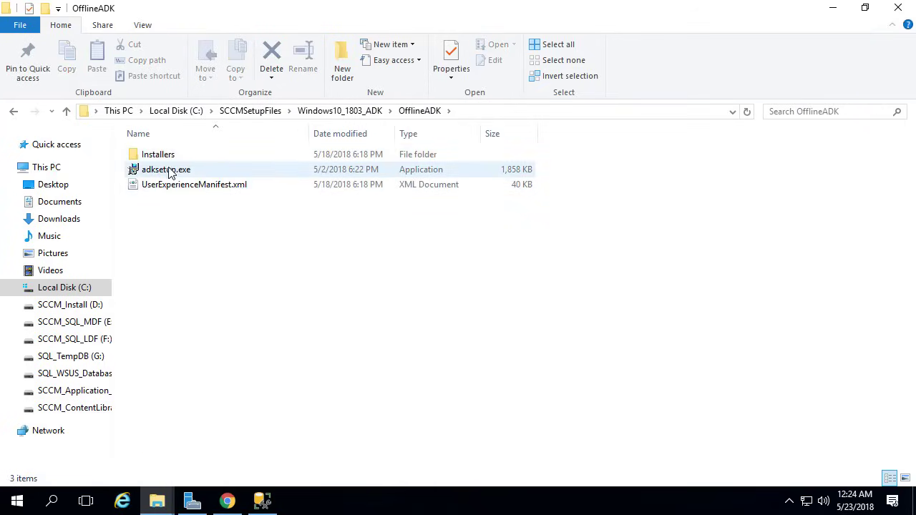
right_click(170, 173)
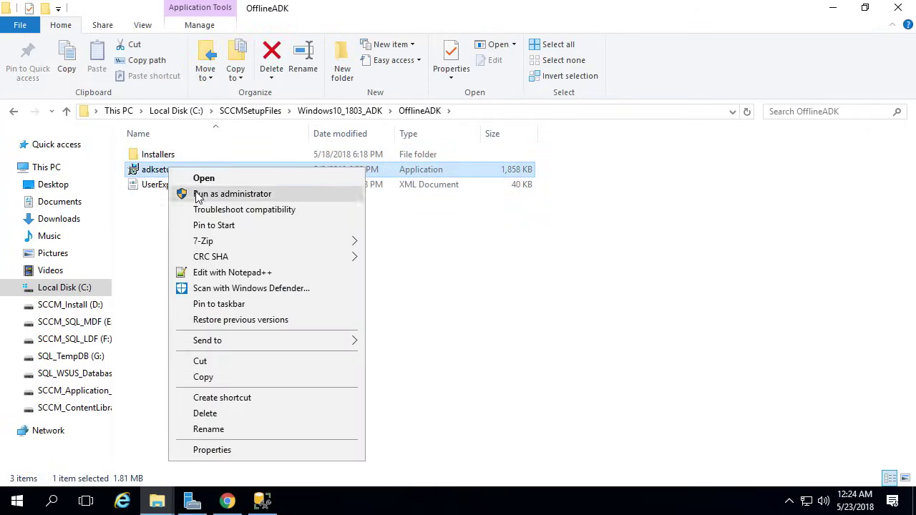
left_click(187, 194)
left_click(401, 346)
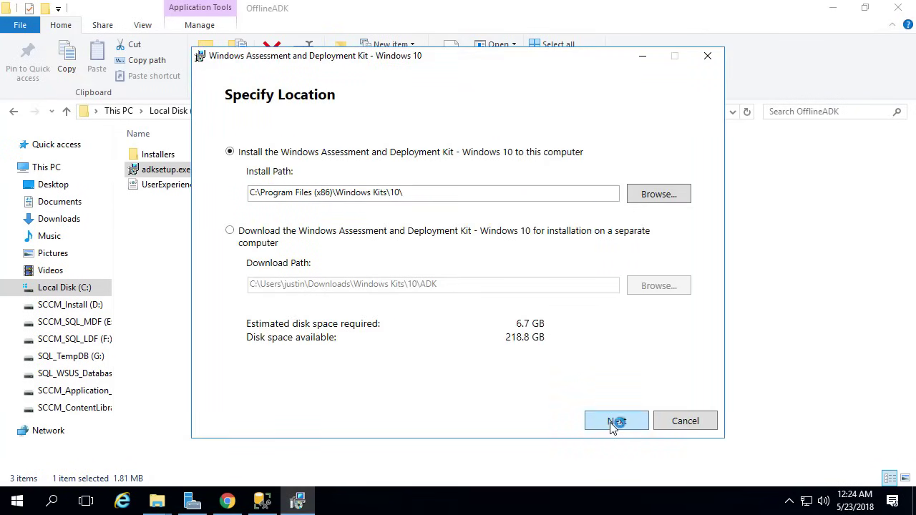
Keep the default ADK install path and usage data choice, and accept the license agreement
left_click(612, 423)
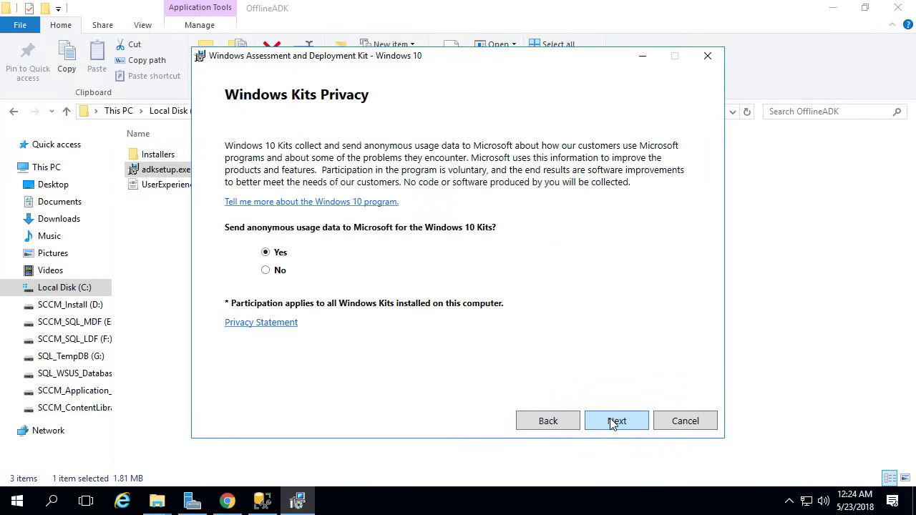
left_click(613, 423)
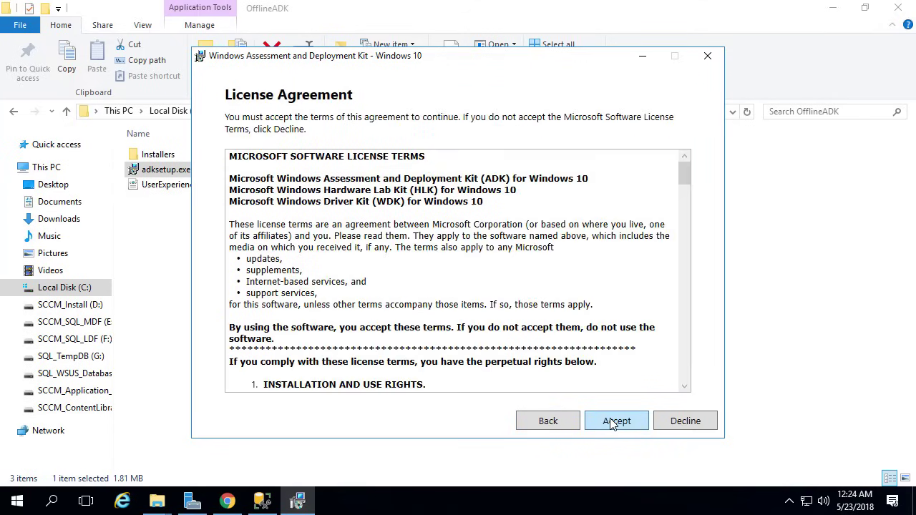
left_click(612, 423)
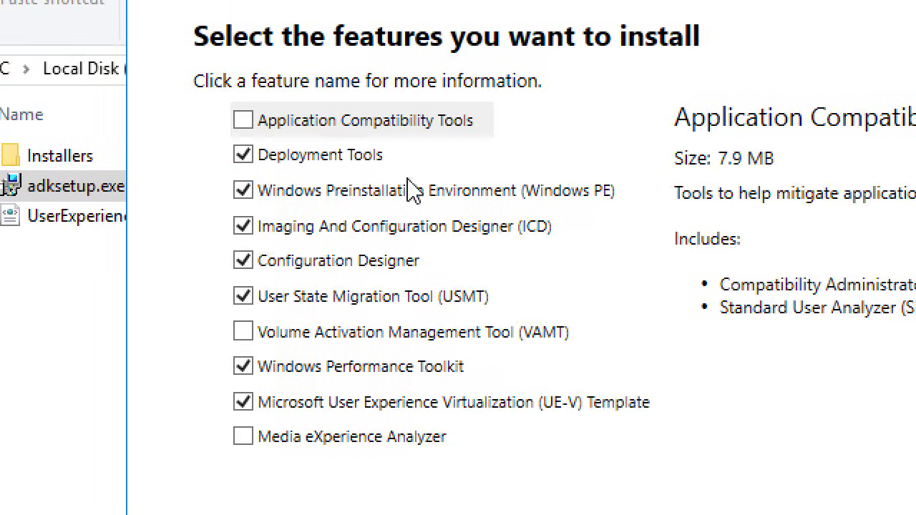
Install the ADK without Imaging And Configuration Designer, Configuration Designer, Windows Performance Toolkit and the UE-V Template Generator, and close the finished setup
left_click(244, 227)
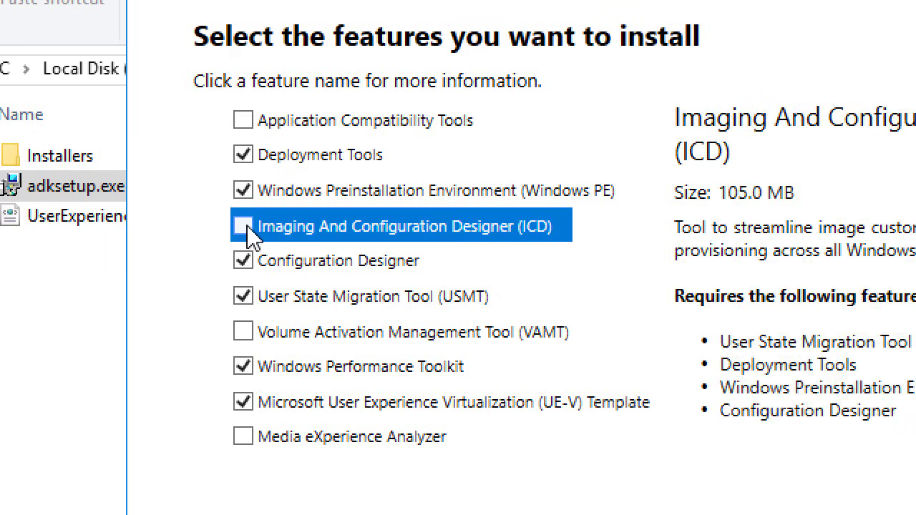
left_click(244, 262)
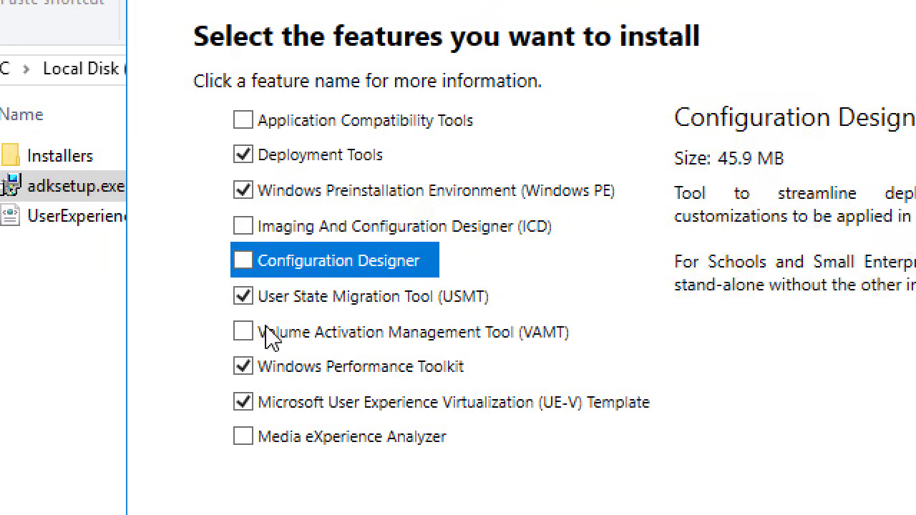
left_click(244, 368)
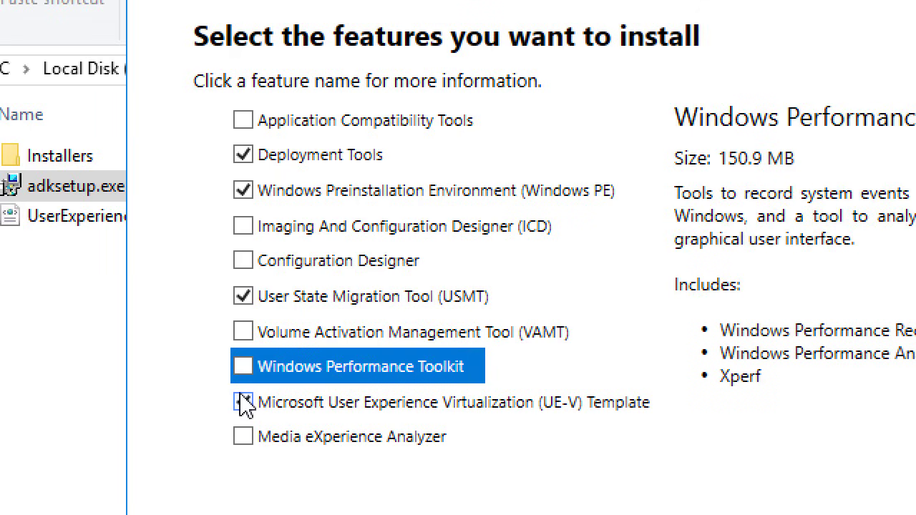
left_click(243, 402)
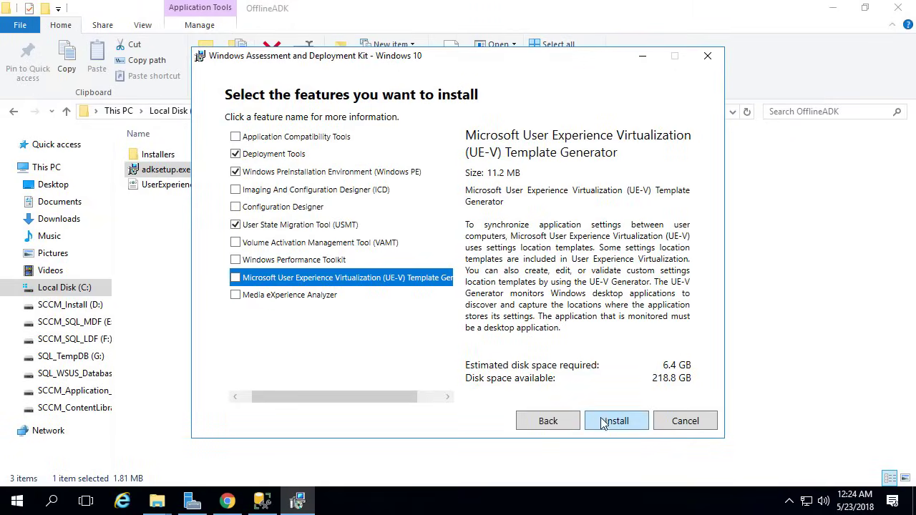
left_click(608, 424)
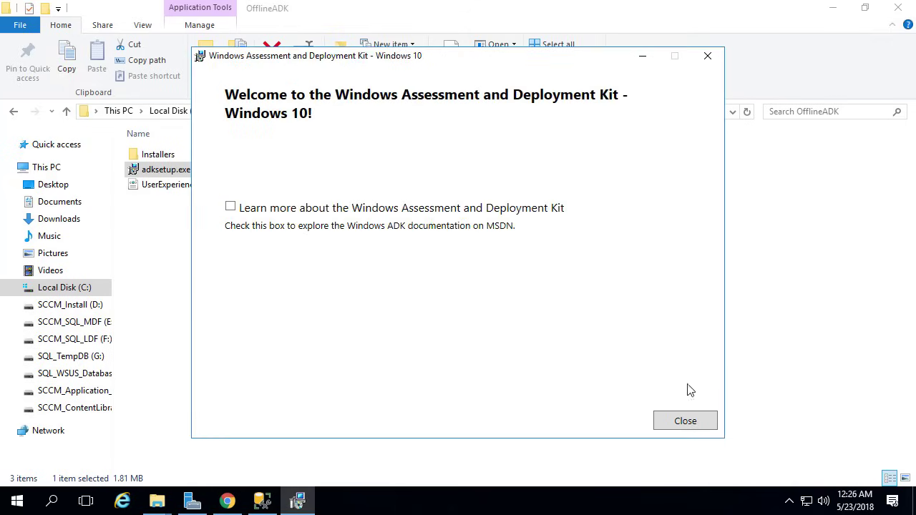
left_click(685, 422)
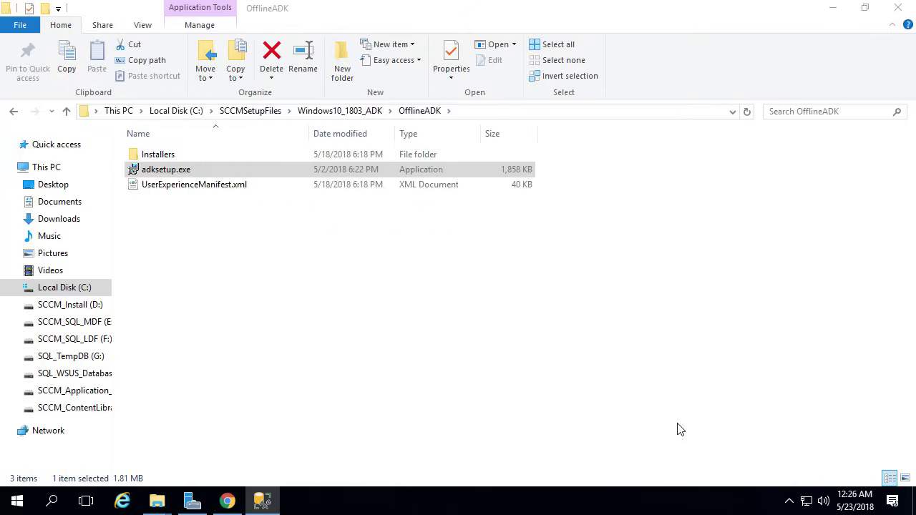
Return to SCCMSetupFiles and open the SC_Configmgr_SCEP_1802 folder inside SCCM_1802
left_click(348, 113)
left_click(267, 113)
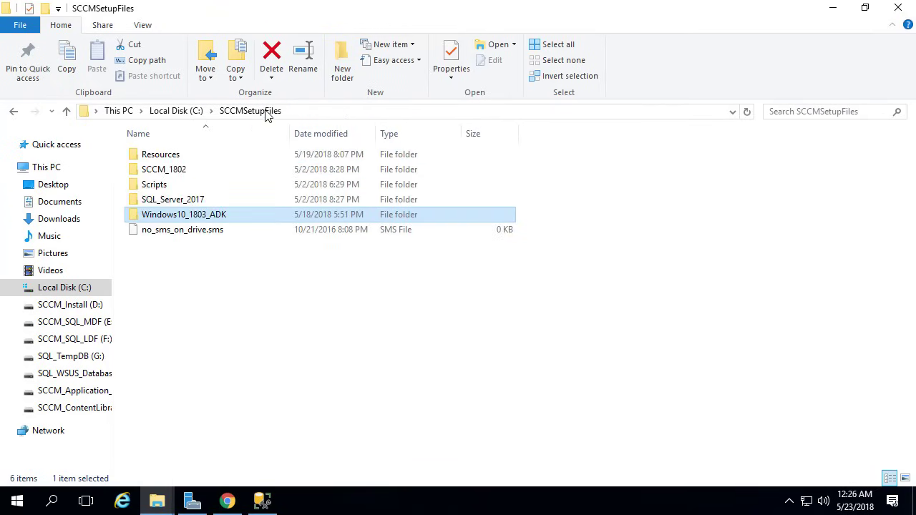
double_click(164, 171)
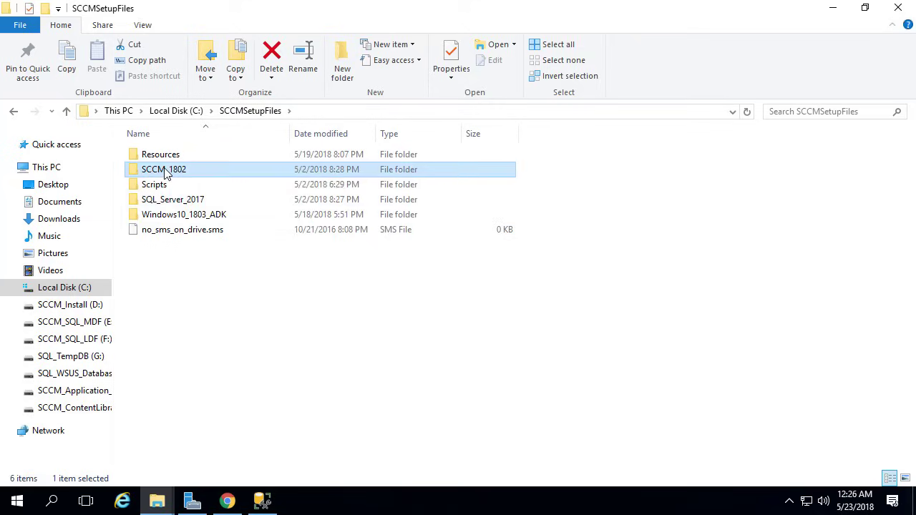
left_click(201, 188)
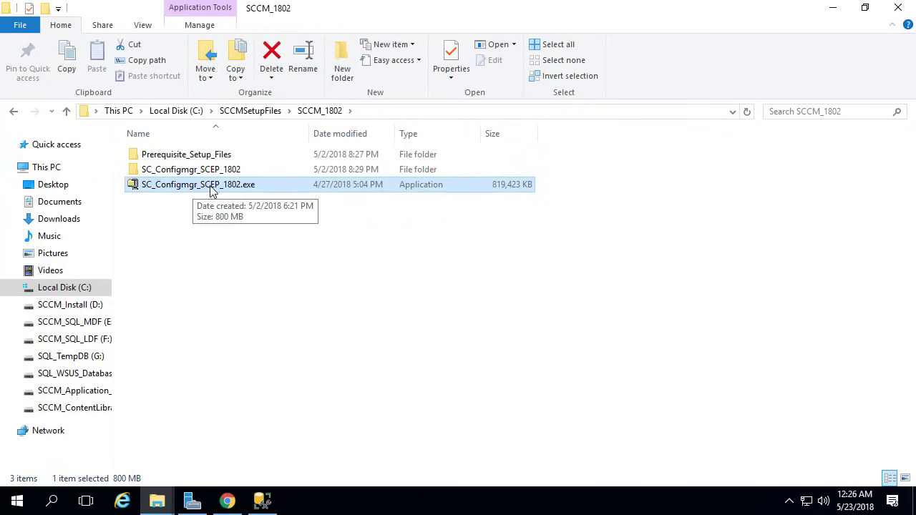
left_click(203, 172)
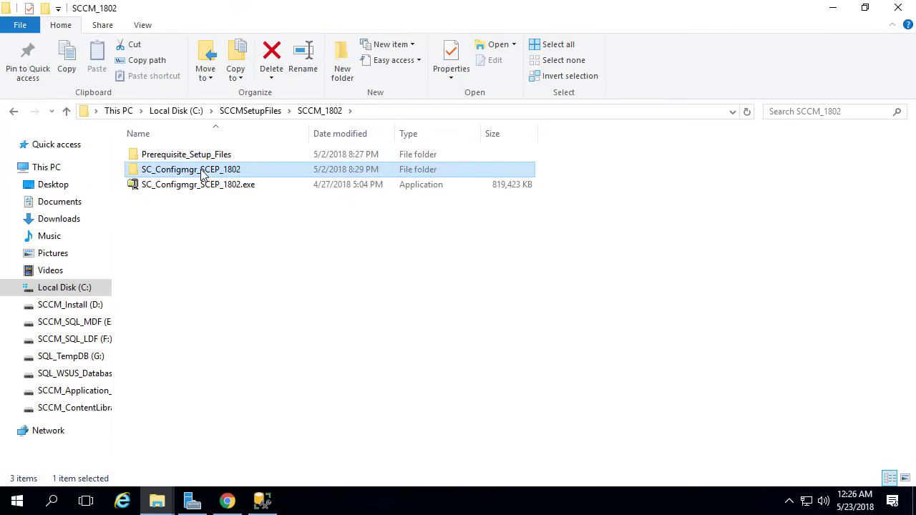
double_click(203, 172)
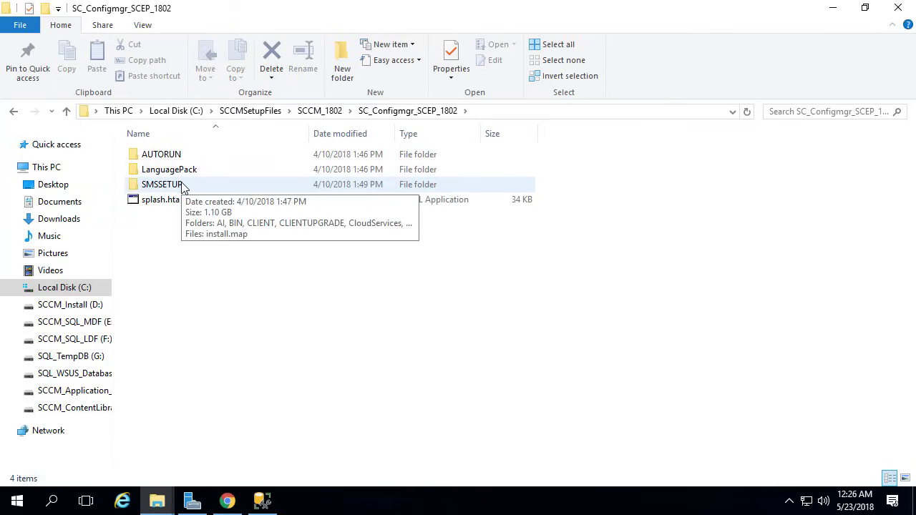
Open the SMSSETUP\BIN\X64 folder and select the extadsch.exe file in it
double_click(176, 189)
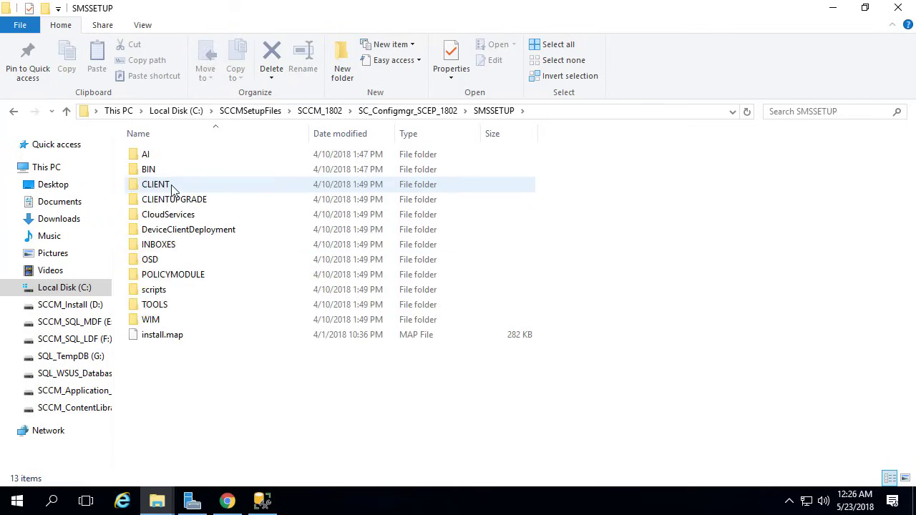
left_click(161, 169)
double_click(161, 168)
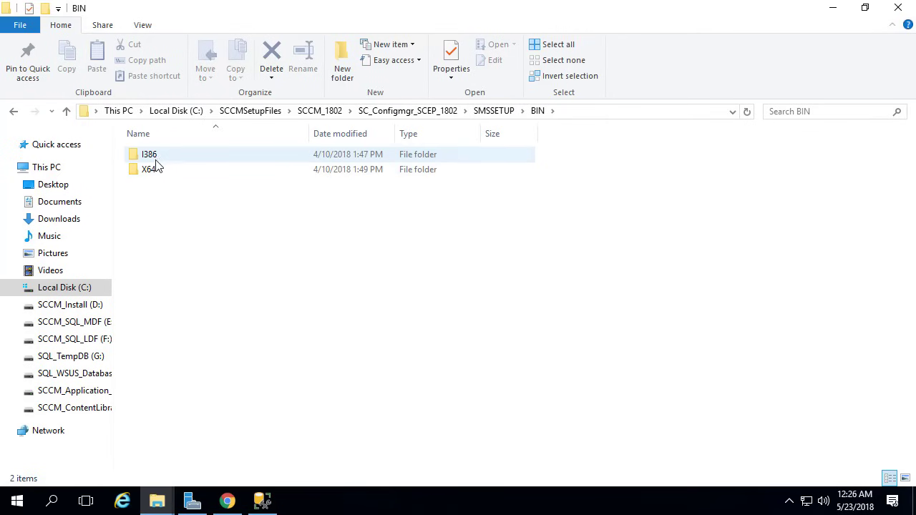
double_click(154, 171)
scroll(179, 198, "down", 18)
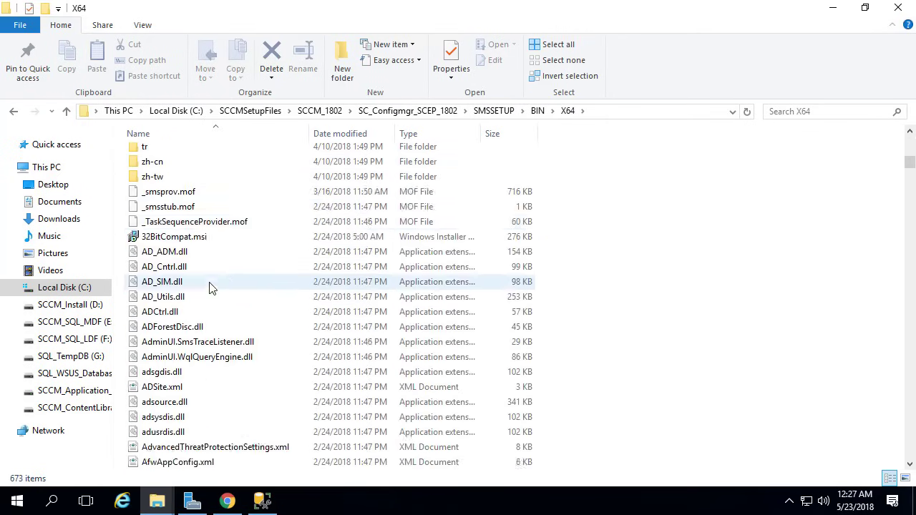
left_click(182, 252)
type("ex")
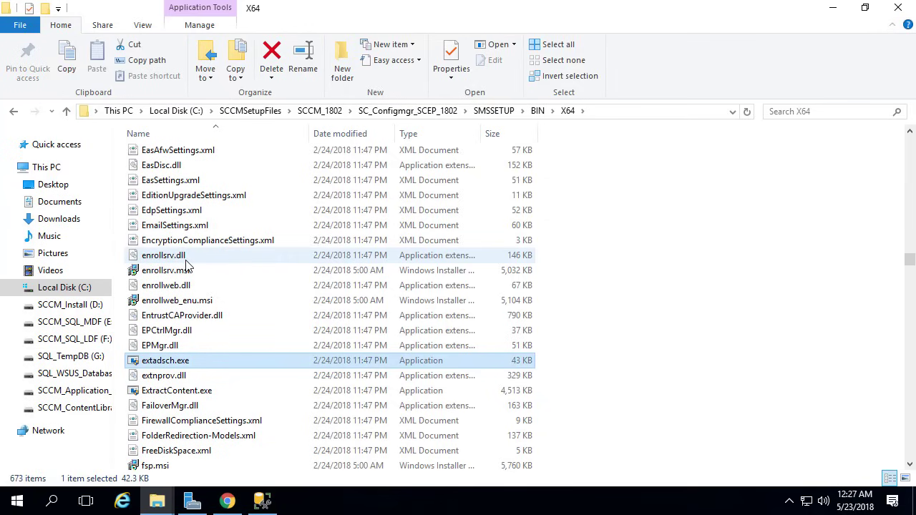
left_click(163, 362)
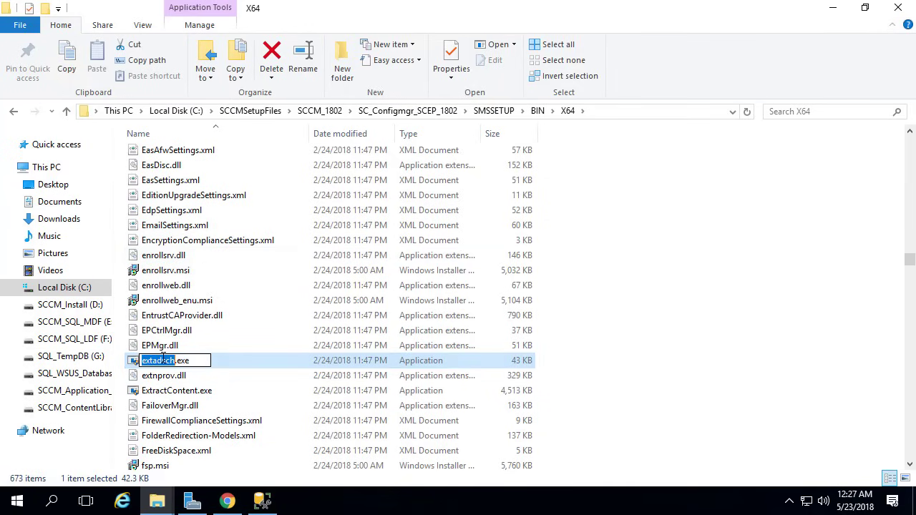
key("Escape")
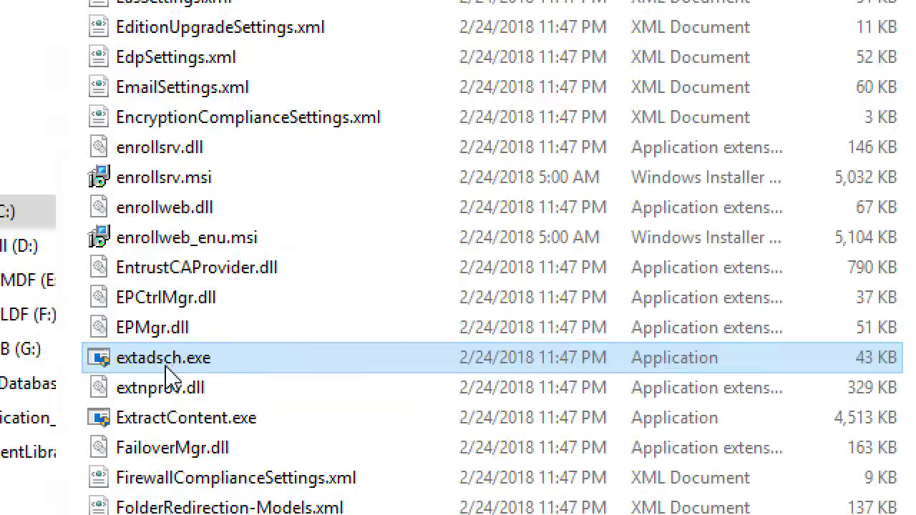
Start extadsch.exe with the option to run it as a different user
mouse_move(164, 370)
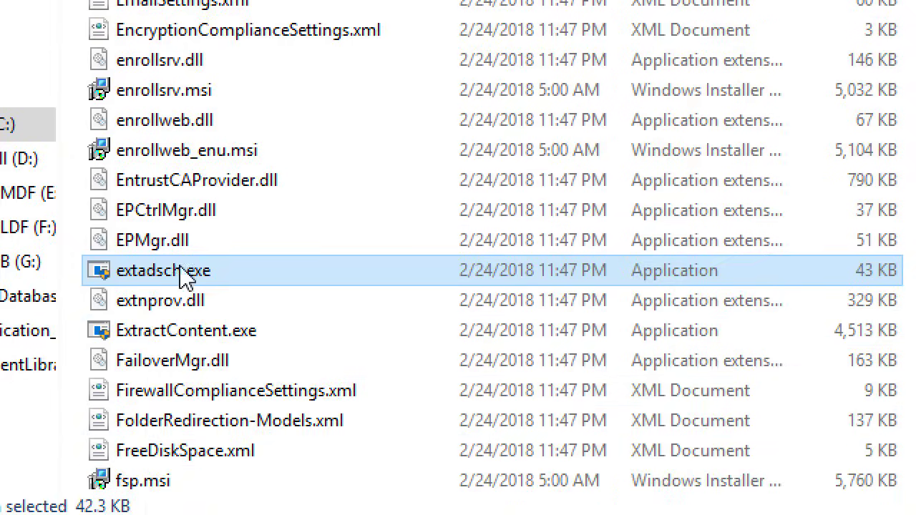
right_click(185, 278)
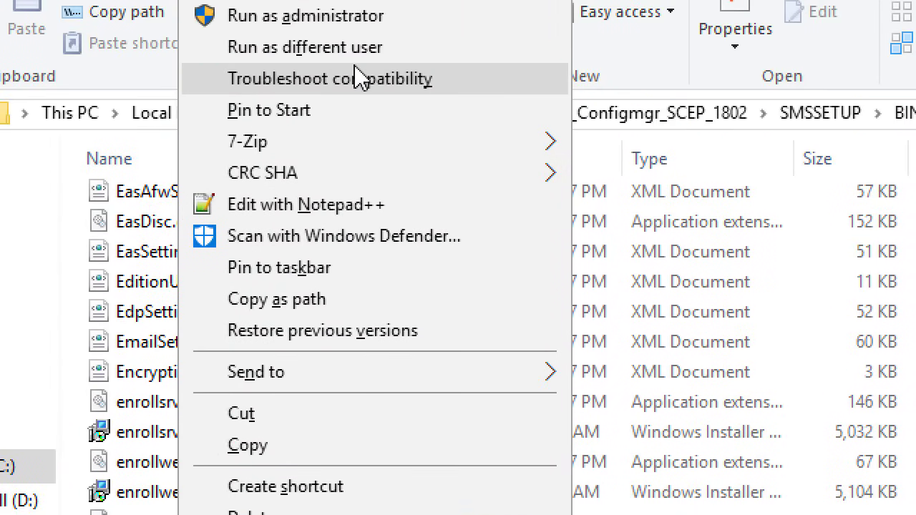
left_click(363, 75)
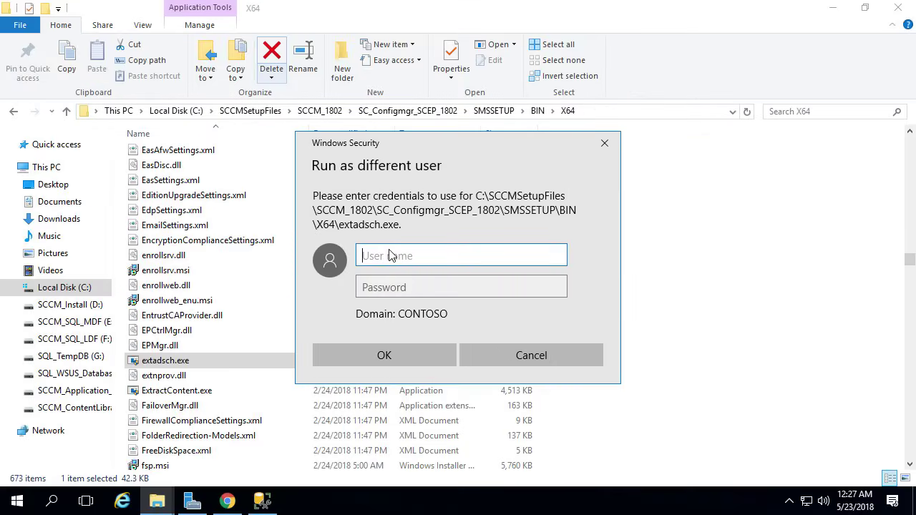
Try to authorize extadsch.exe with the user name contoso\administrator and the account password
type("contoso\\ad")
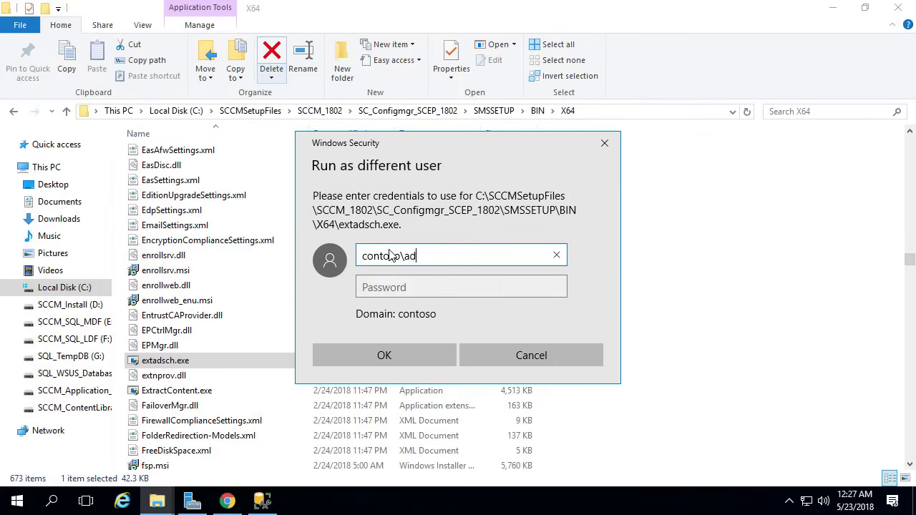
type("ministrator")
key("Tab")
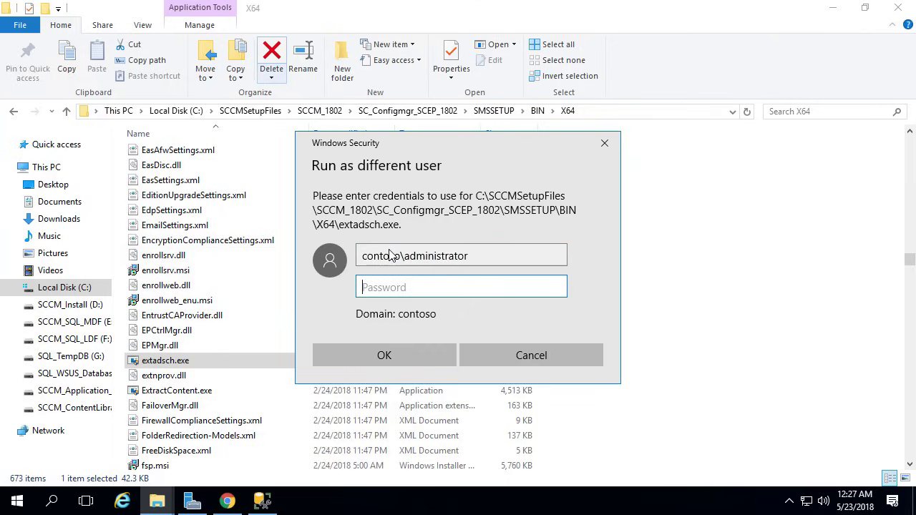
type("•••")
key("ctrl+a")
type("•••••••")
key("Return")
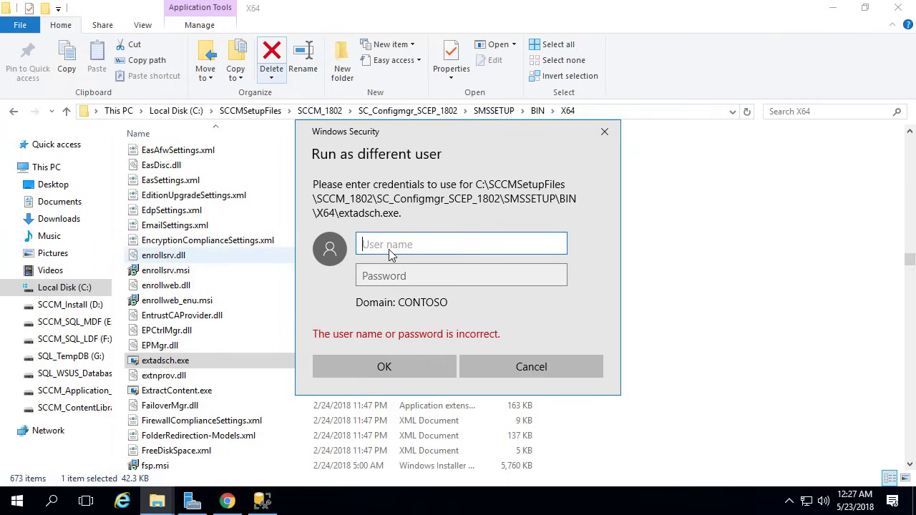
Enter the user name contoso\administrator and the account password again to run extadsch.exe
type("contoso\\administrator")
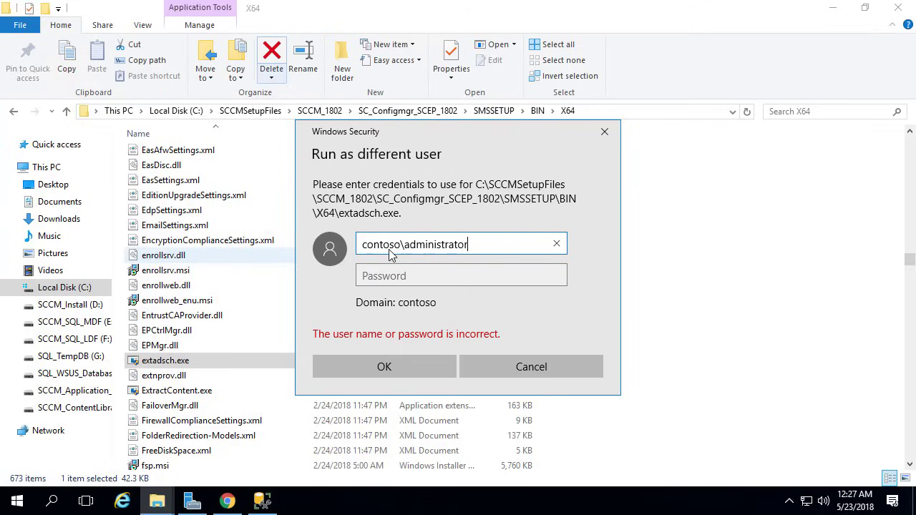
key("Tab")
type("•••••••••")
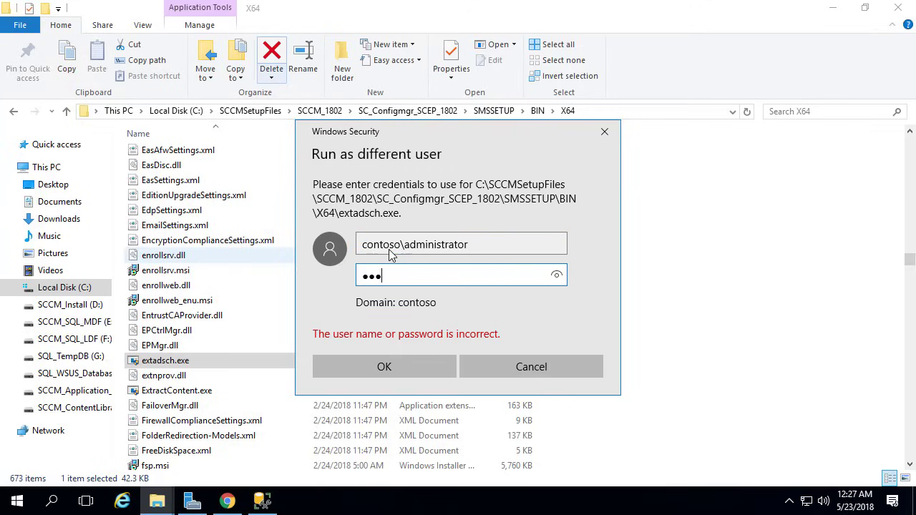
type("•••")
key("Return")
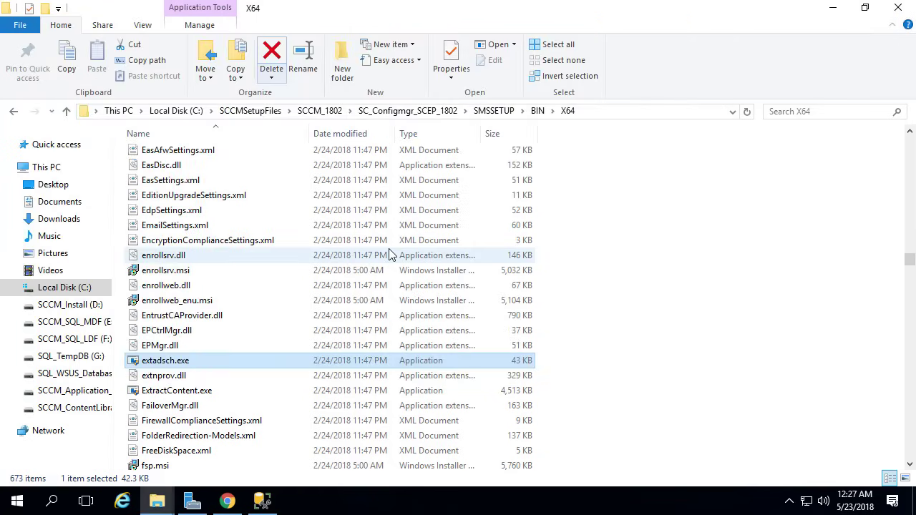
Open ExtADSch.log from the root of drive C in Notepad++ and check its entry about the Active Directory schema extension result
left_click(90, 288)
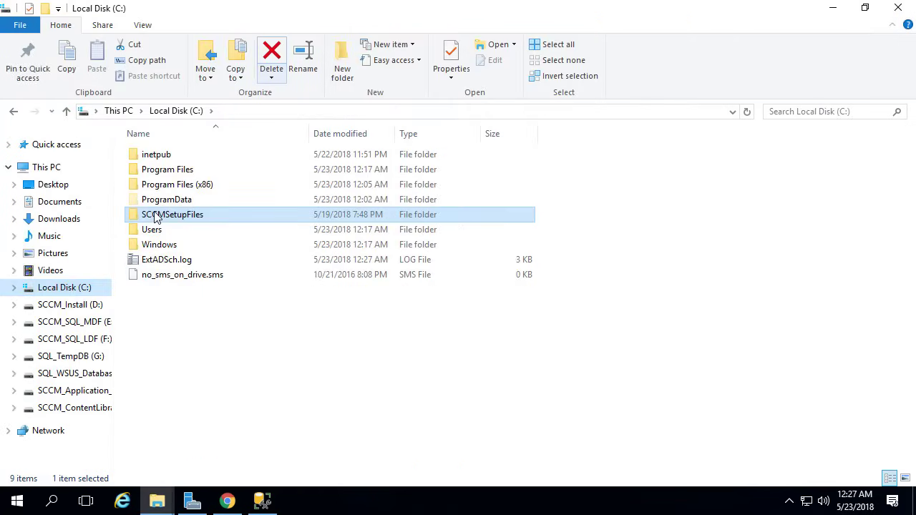
left_click(167, 262)
right_click(166, 262)
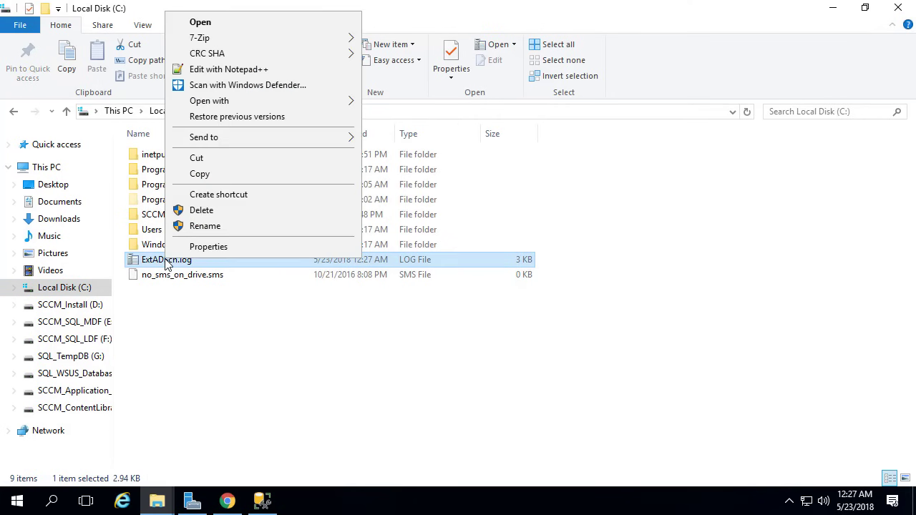
left_click(259, 70)
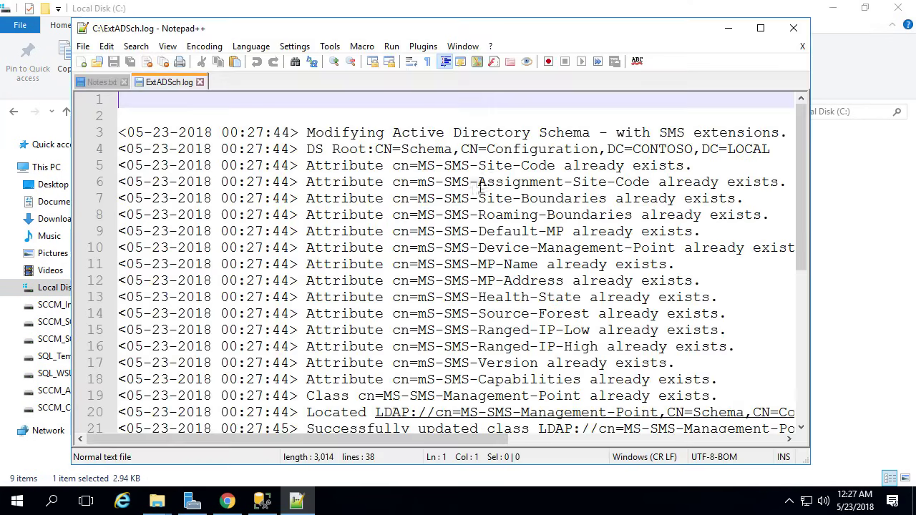
left_click(759, 28)
scroll(573, 241, "down", 5)
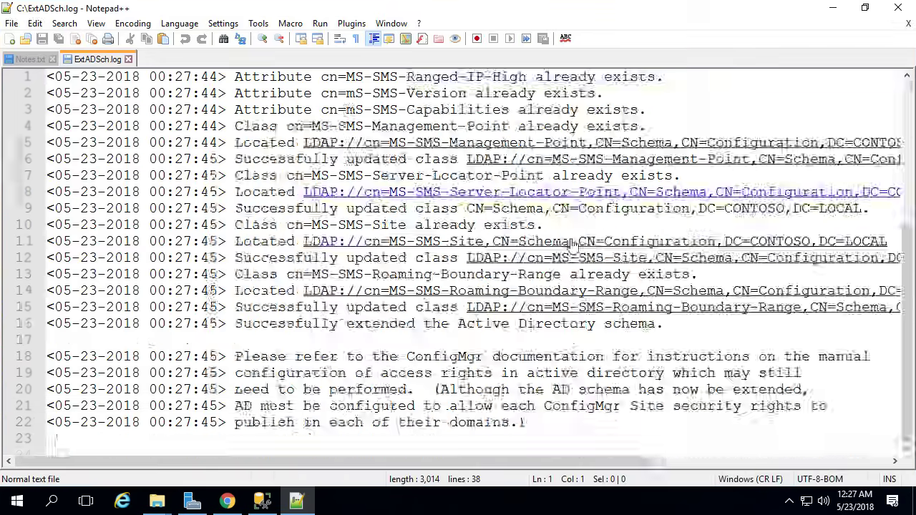
left_click_drag(669, 325, 230, 325)
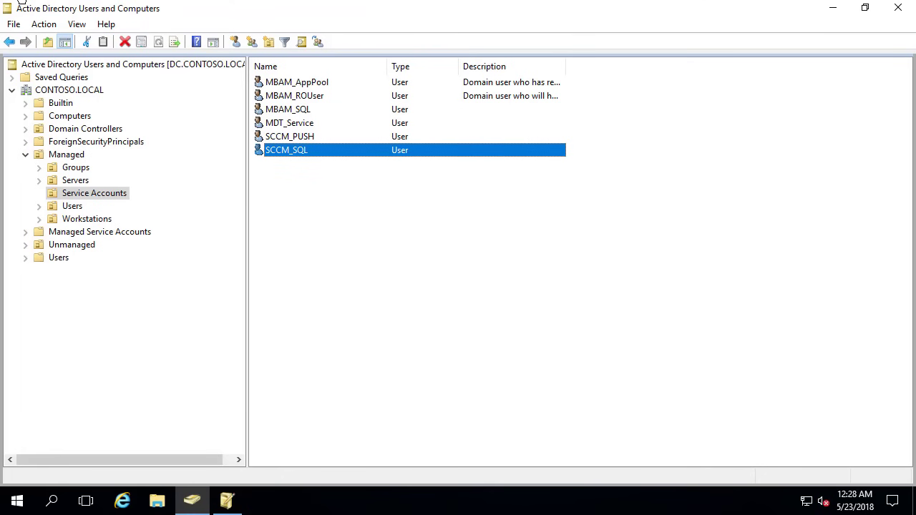
left_click(227, 500)
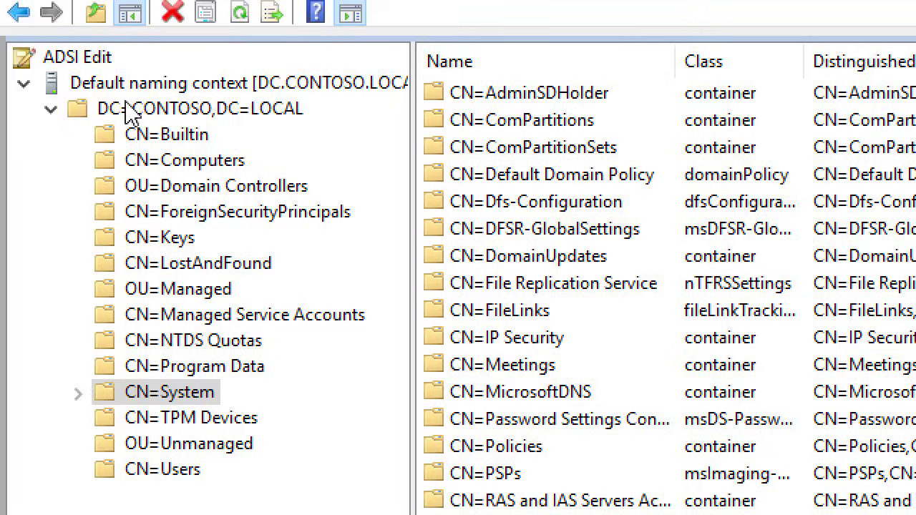
left_click(51, 109)
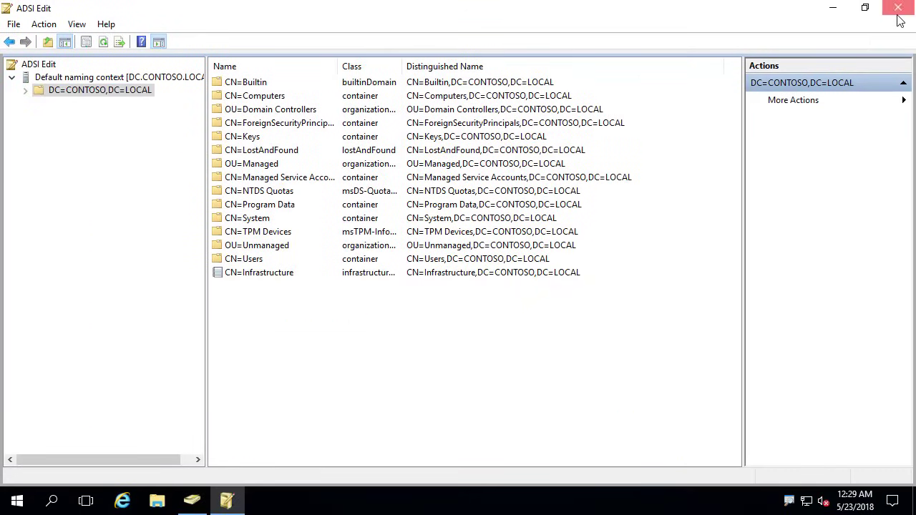
left_click(898, 7)
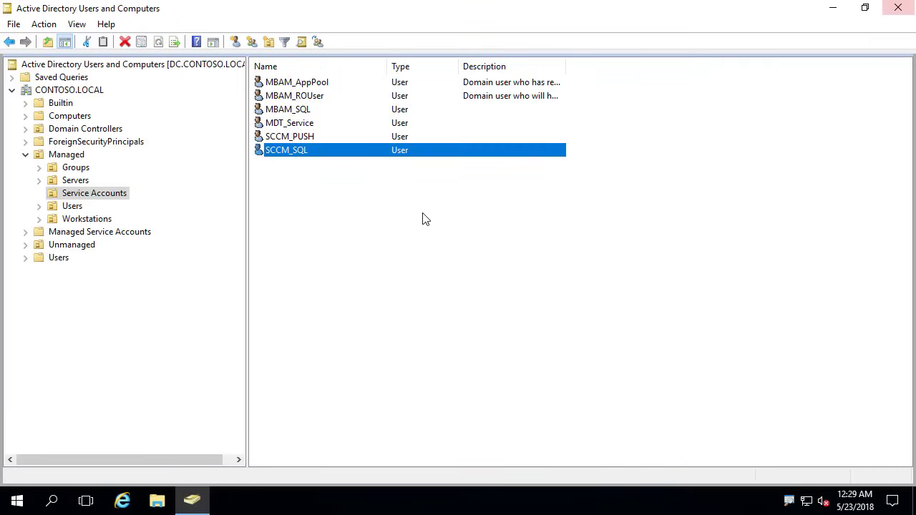
Launch ADSI Edit from the Windows Administrative Tools
left_click(19, 502)
type("a")
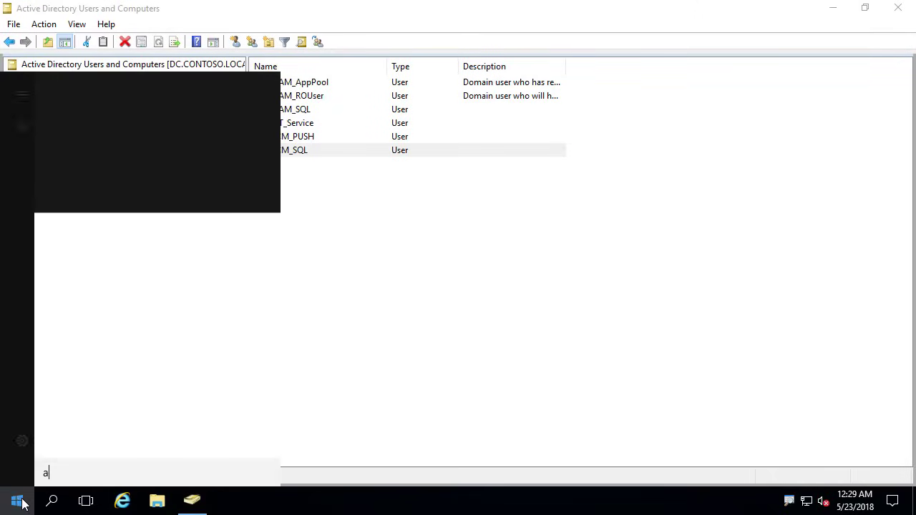
type("ds")
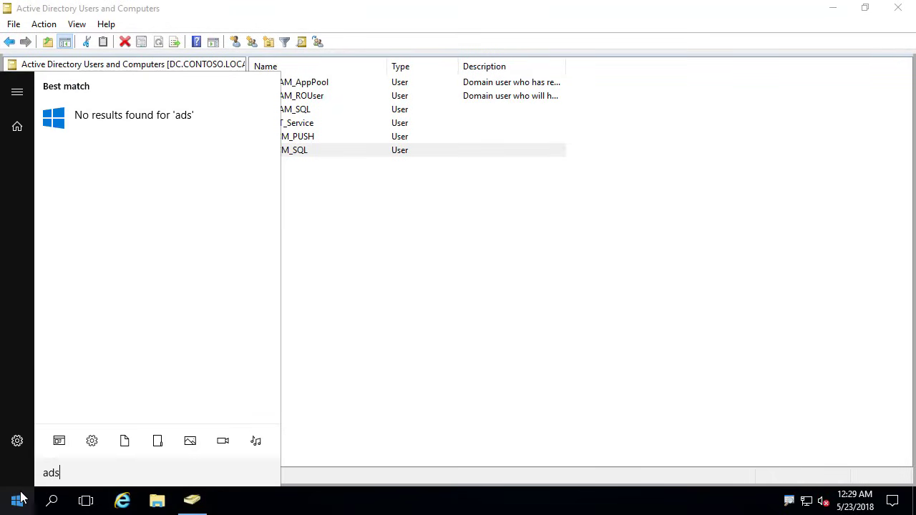
left_click(20, 496)
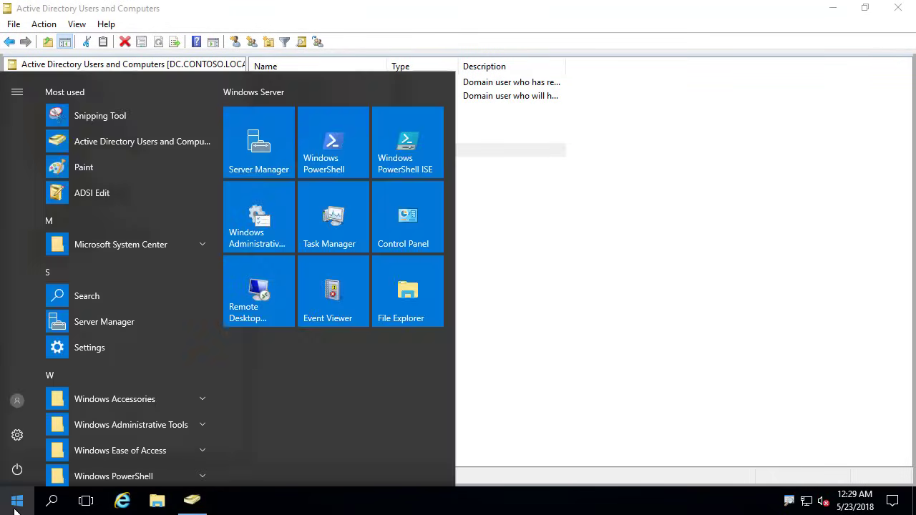
left_click(118, 423)
scroll(119, 415, "down", 3)
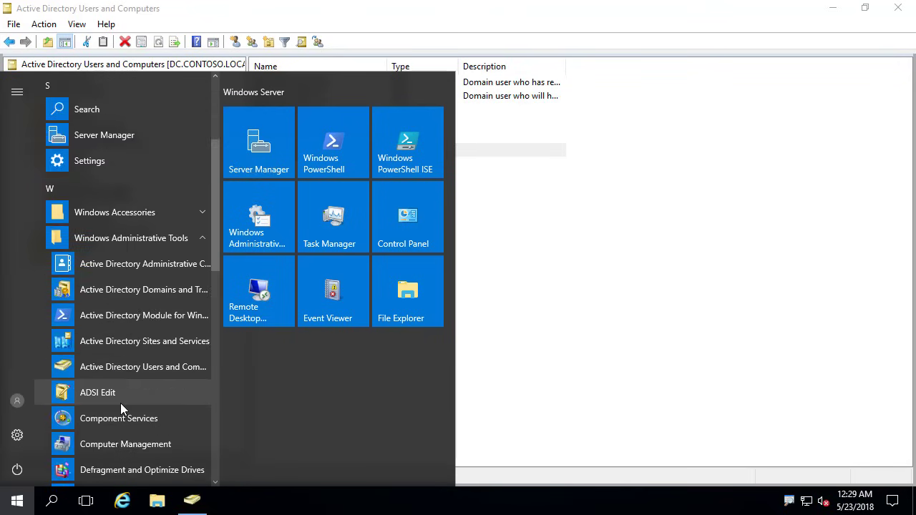
left_click(98, 392)
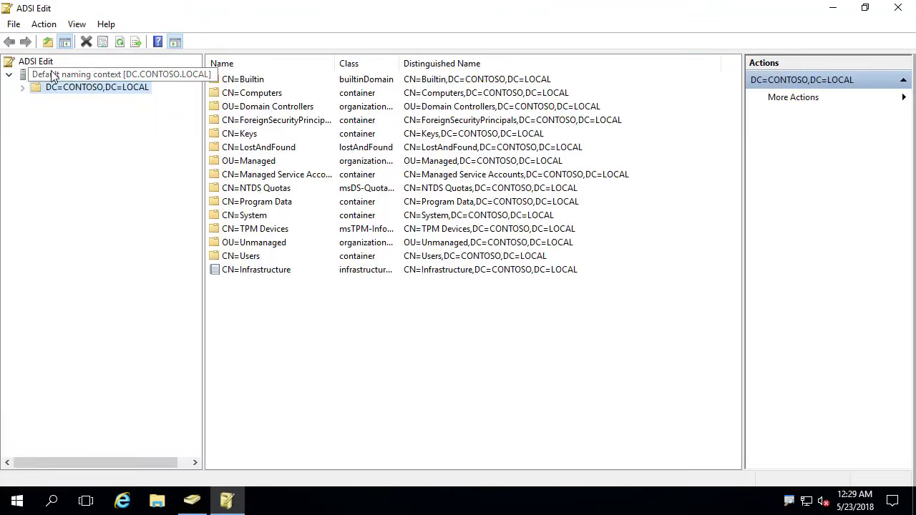
Remove the existing Default naming context connection from ADSI Edit
right_click(52, 80)
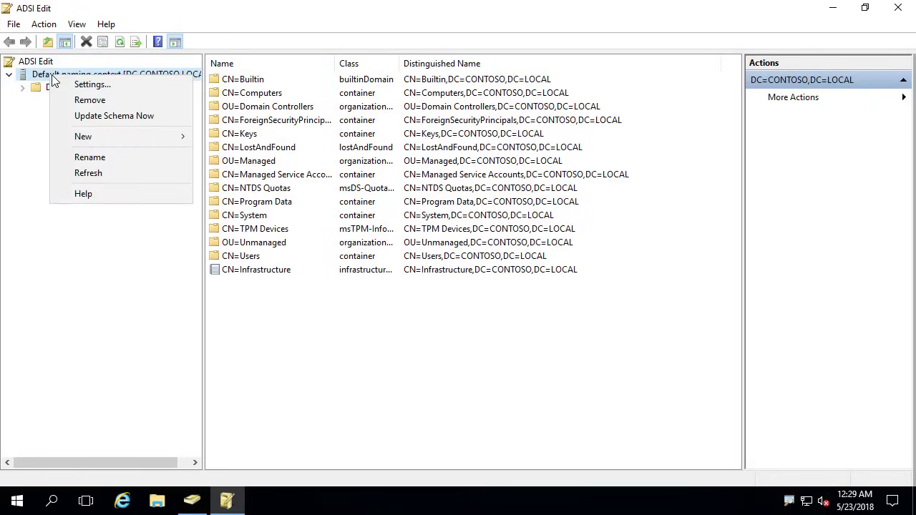
left_click(97, 102)
left_click(513, 308)
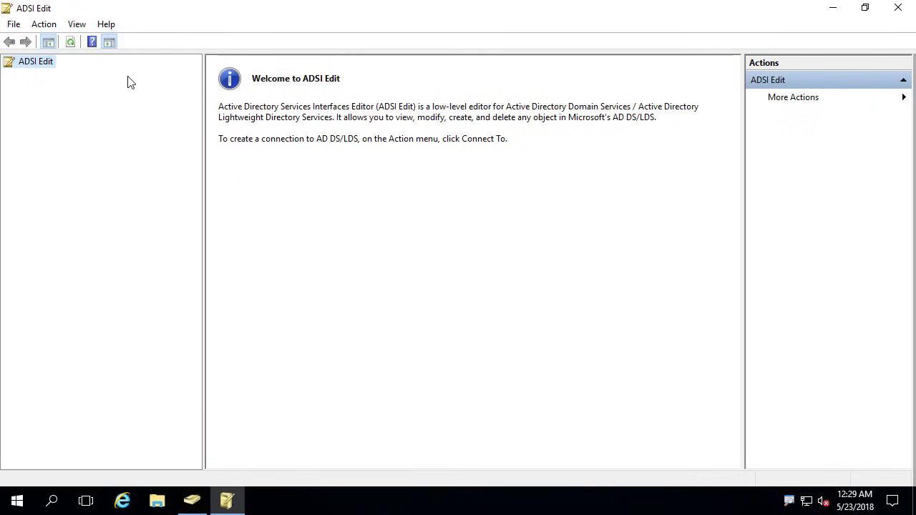
Connect ADSI Edit to the Default naming context with the default settings and expand it down to the containers of DC=CONTOSO,DC=LOCAL
left_click(45, 25)
left_click(63, 42)
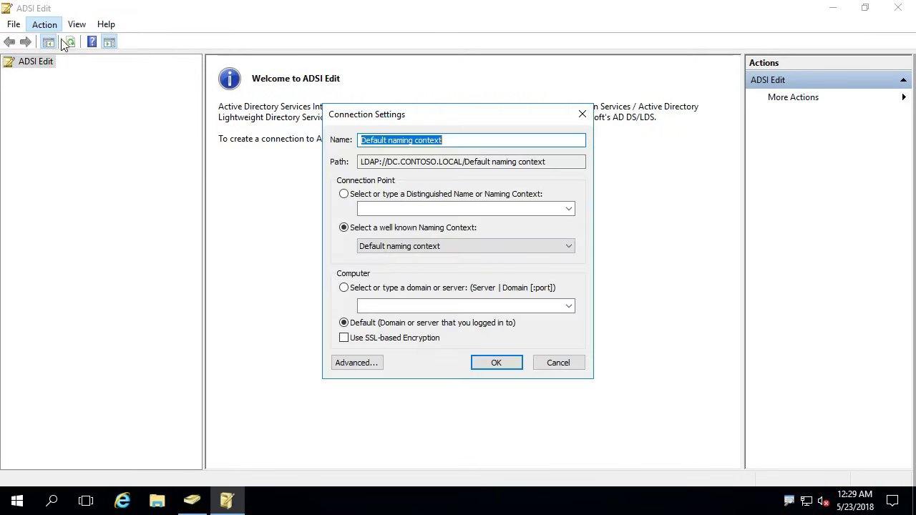
left_click(496, 363)
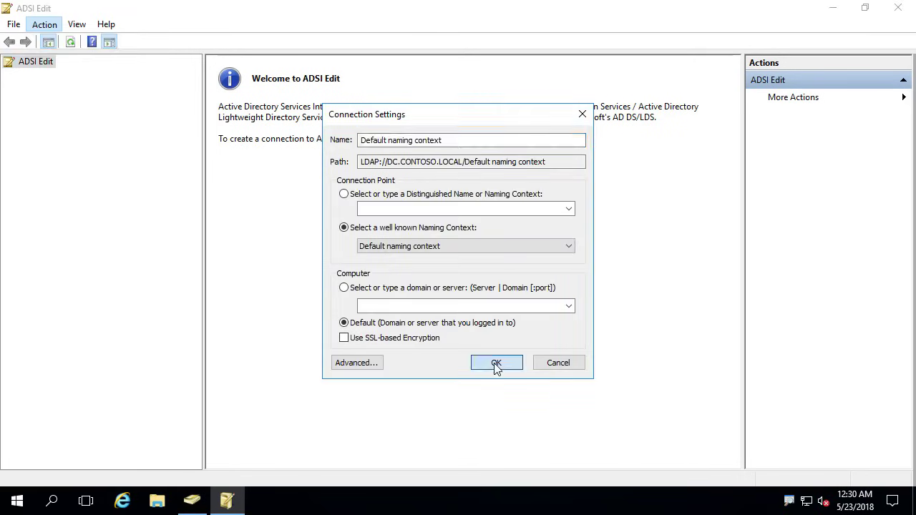
left_click(111, 75)
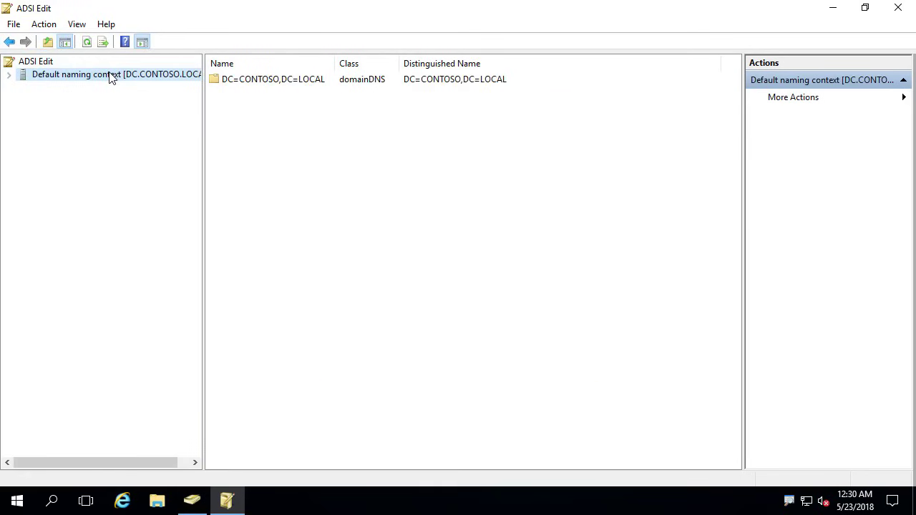
double_click(111, 75)
double_click(105, 88)
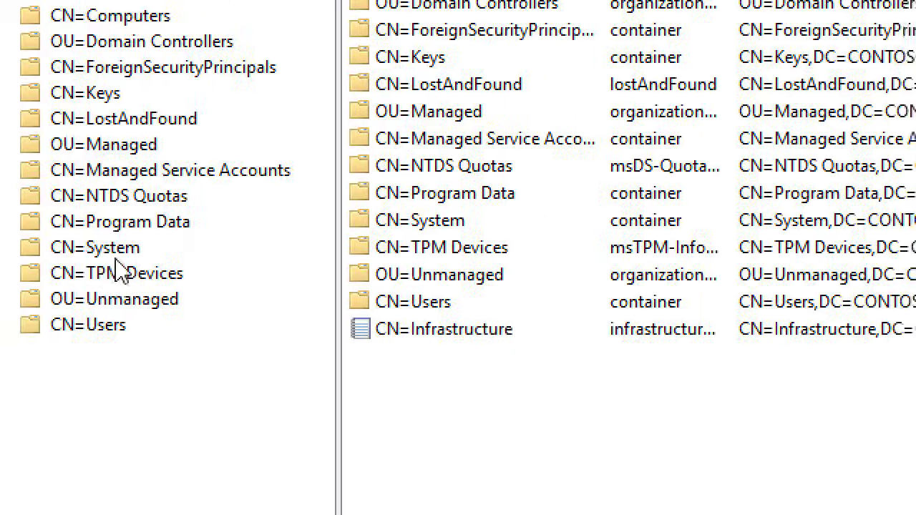
Try to create a new object of class container named System Management under CN=System
left_click(78, 230)
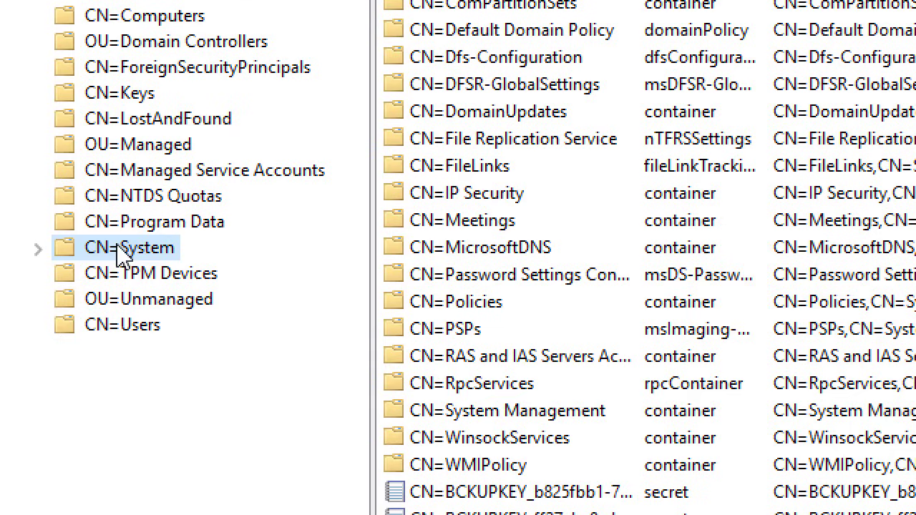
right_click(118, 250)
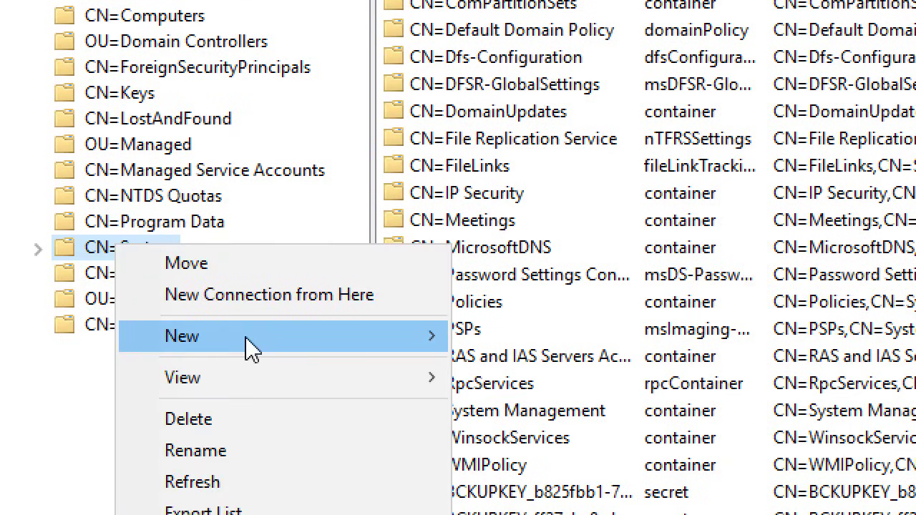
mouse_move(252, 347)
left_click(536, 338)
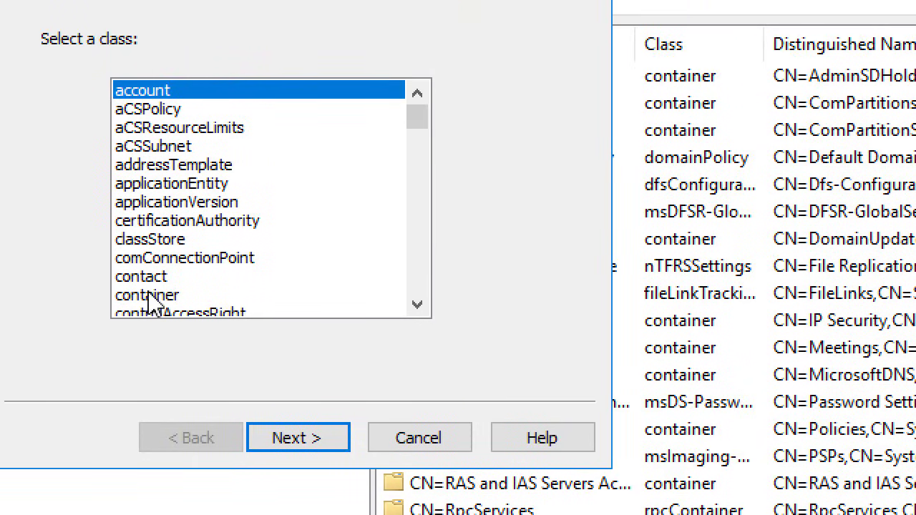
left_click(151, 297)
left_click(304, 437)
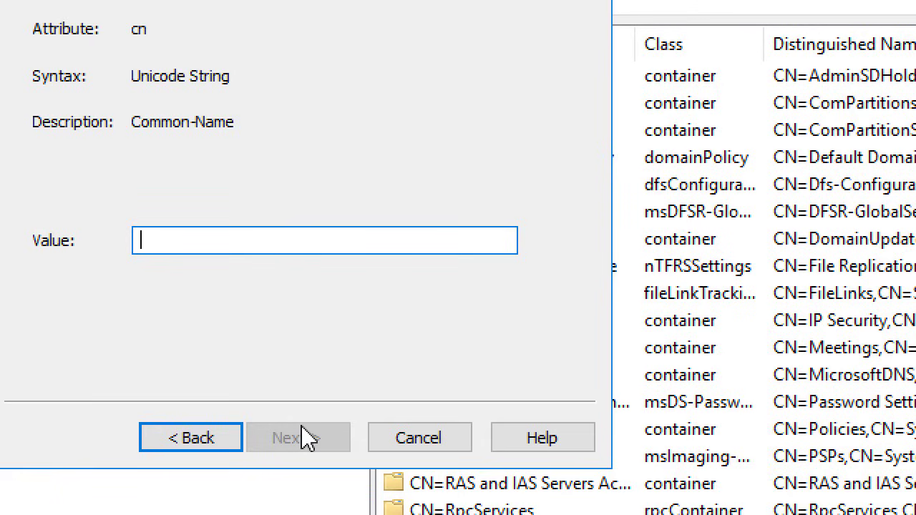
type("Sys")
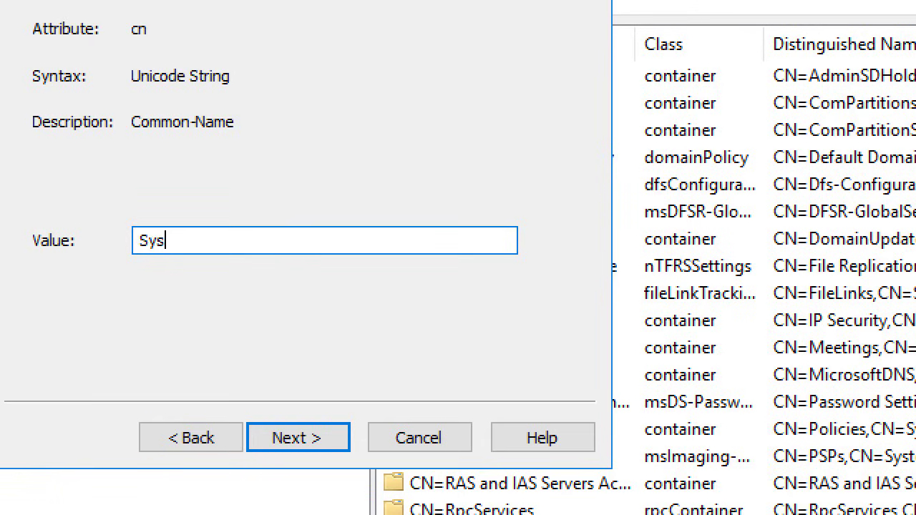
type("tem Management")
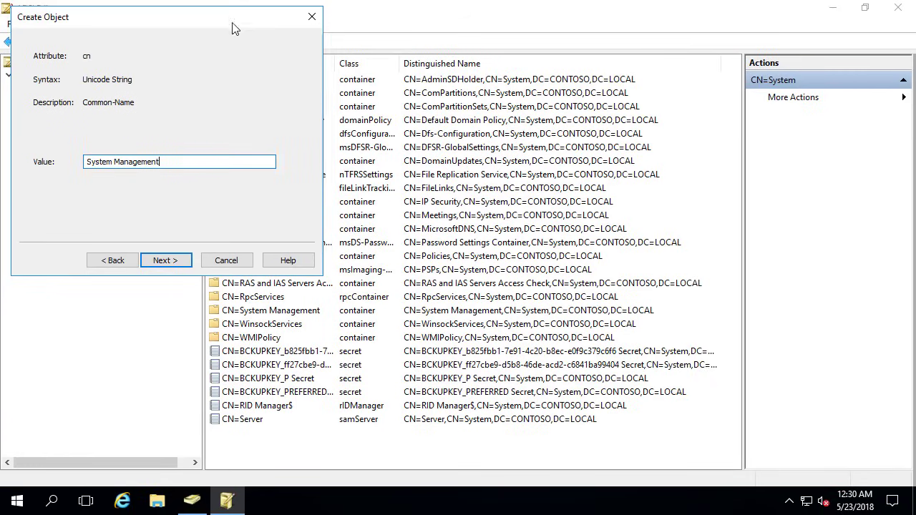
left_click_drag(235, 29, 681, 132)
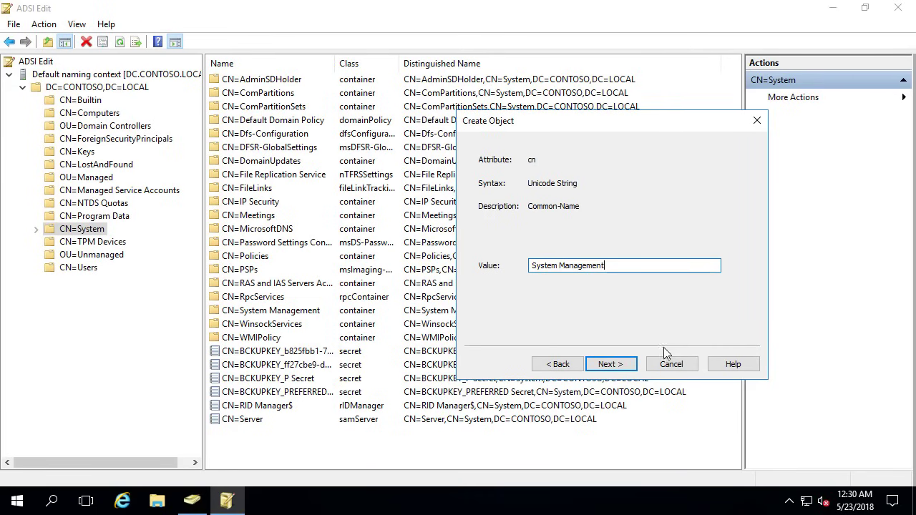
left_click(675, 363)
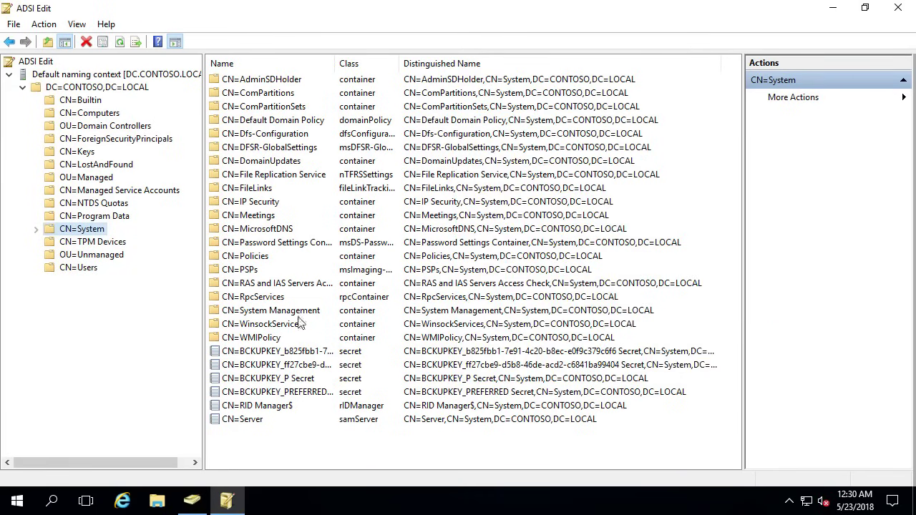
Expand CN=System and show the contents of its CN=System Management container
double_click(79, 231)
scroll(125, 367, "down", 1)
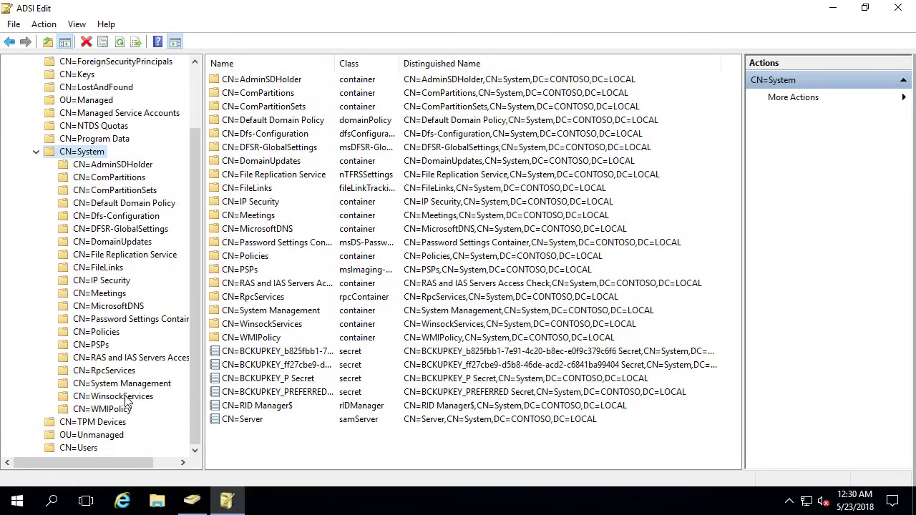
left_click(125, 384)
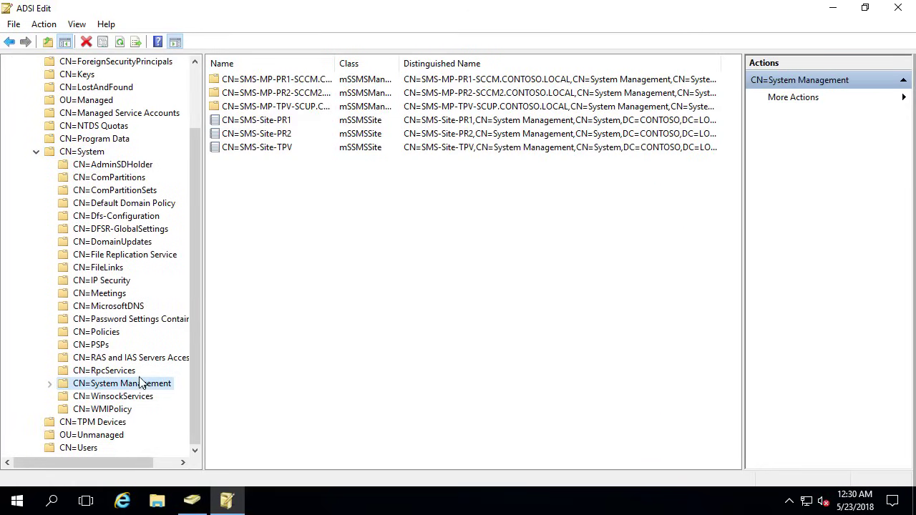
left_click_drag(312, 229, 247, 107)
left_click(323, 213)
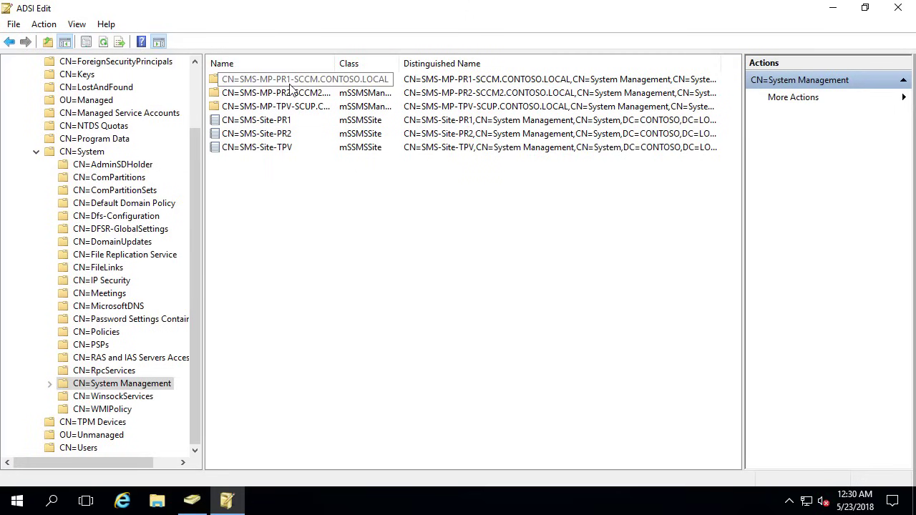
Open the advanced security settings of the CN=System Management container and start a new permission entry
right_click(136, 384)
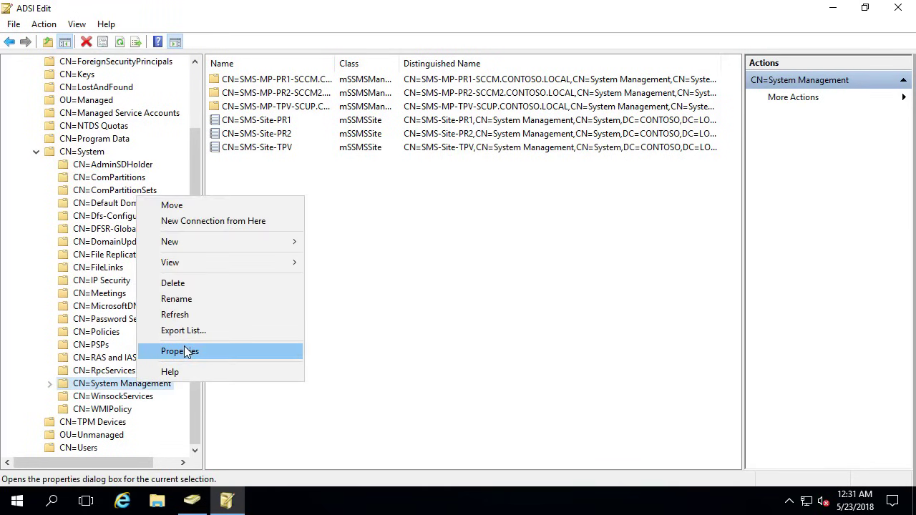
left_click(185, 352)
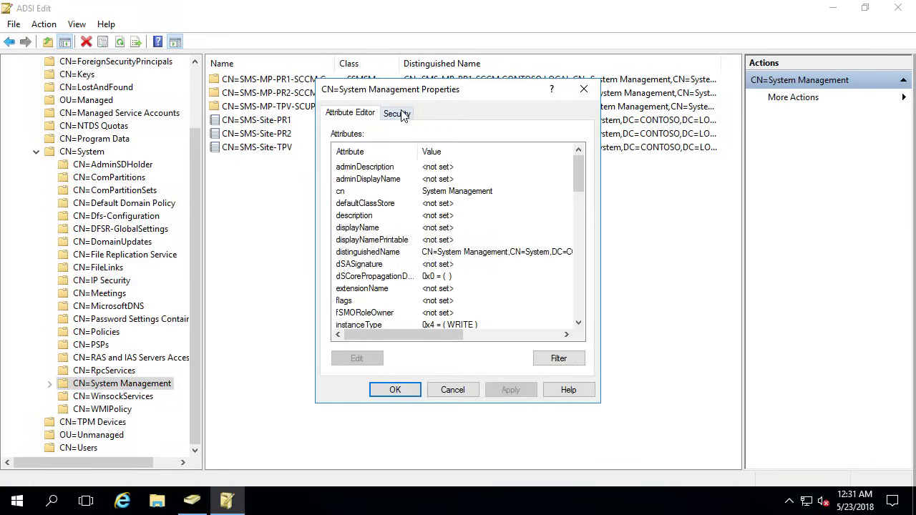
left_click(398, 114)
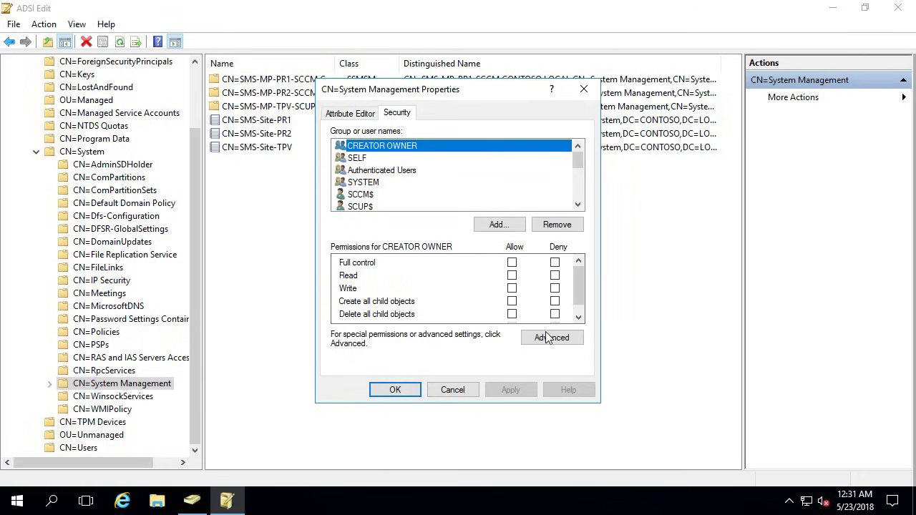
left_click(546, 339)
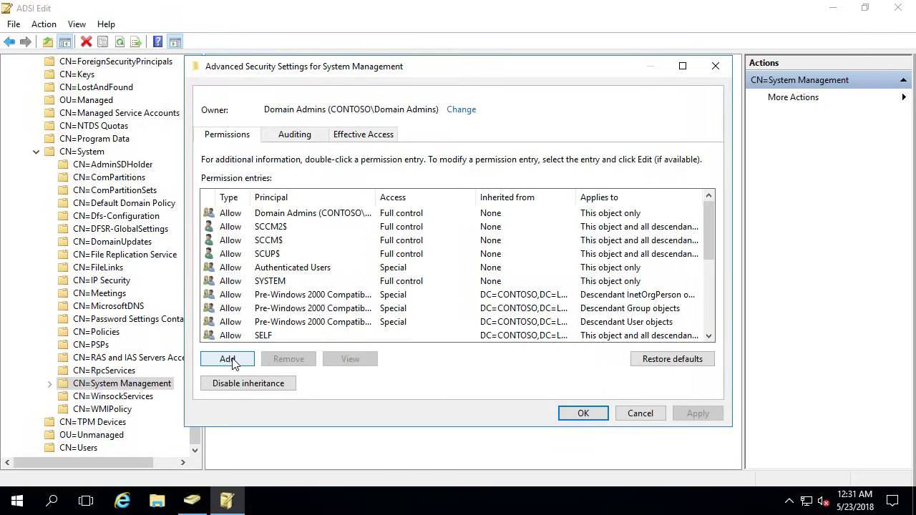
left_click(229, 361)
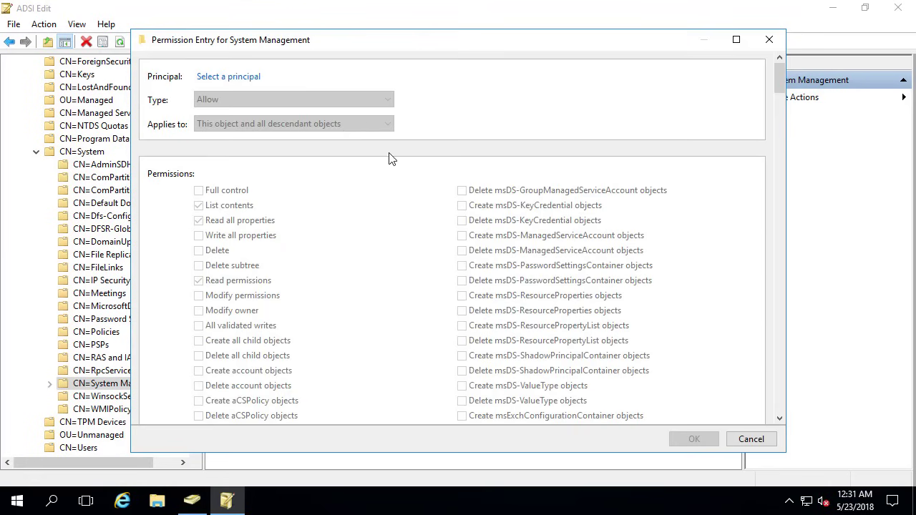
Include Computers in the object types to search and choose the computer account SCCM3 as the entry's principal
left_click(234, 79)
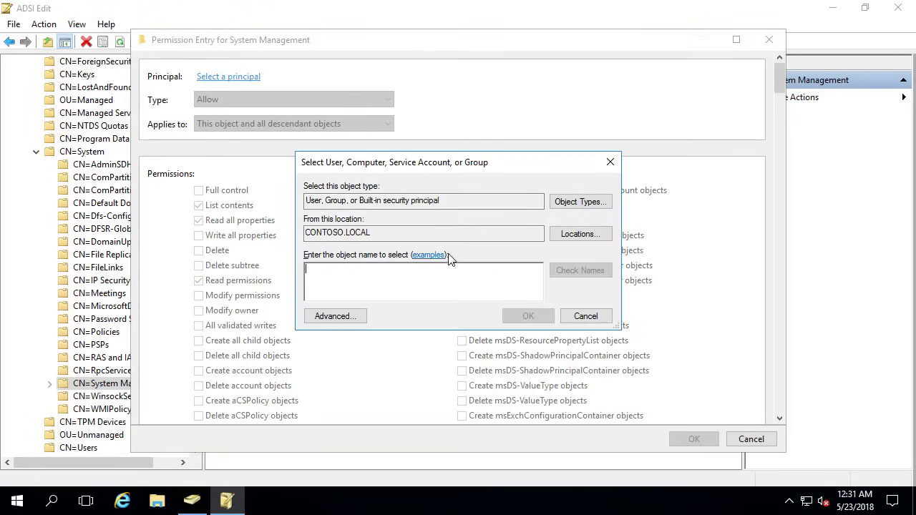
left_click(581, 203)
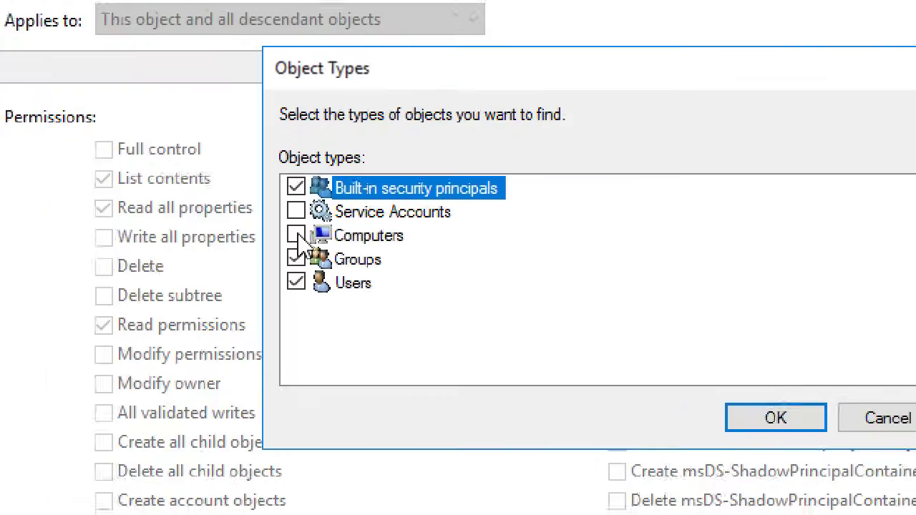
left_click(297, 236)
key("Return")
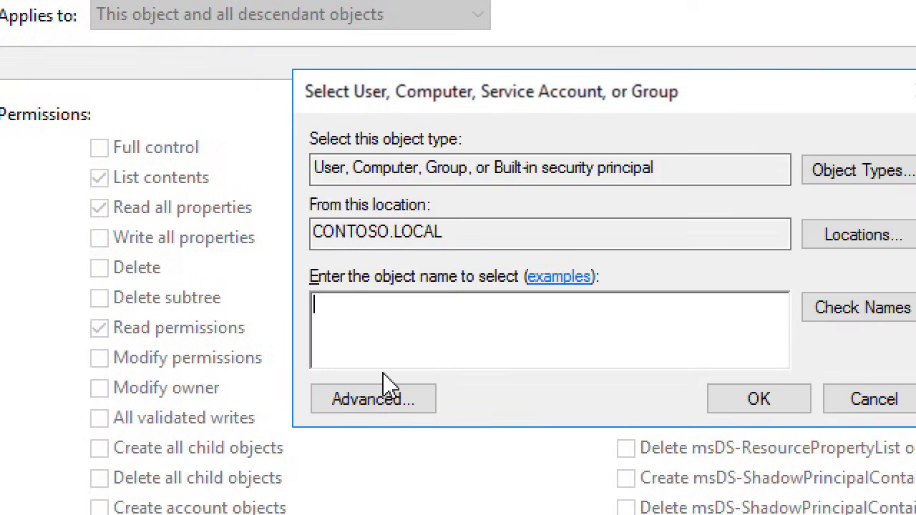
type("SCCM")
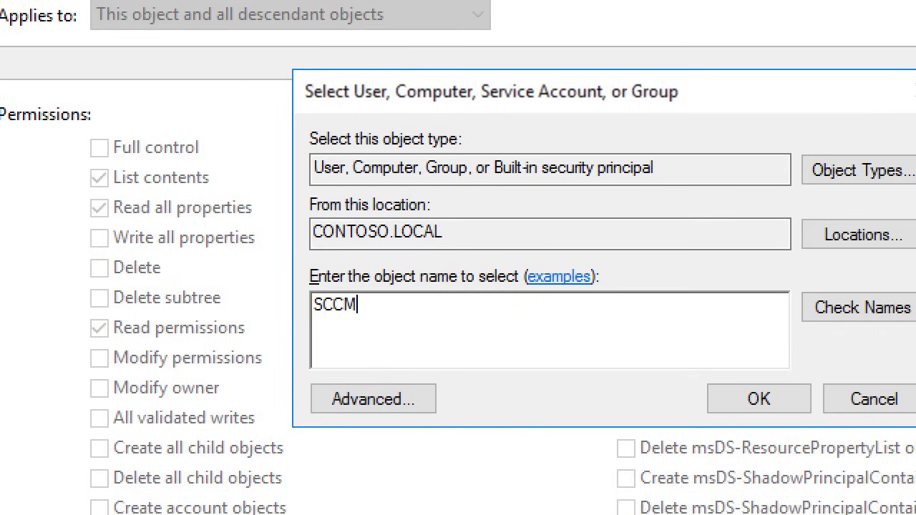
type("3")
key("Return")
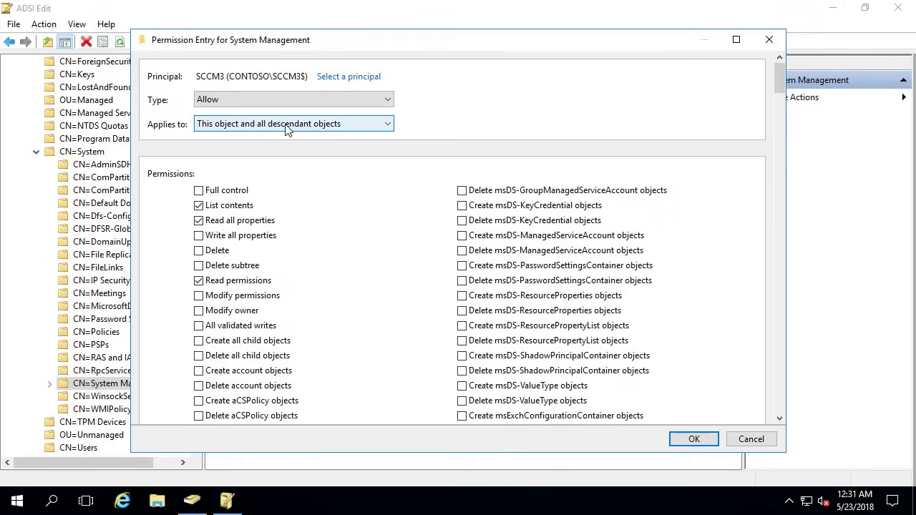
Allow SCCM3 Full control on this object and all descendant objects, and apply the new permission entry
left_click(286, 127)
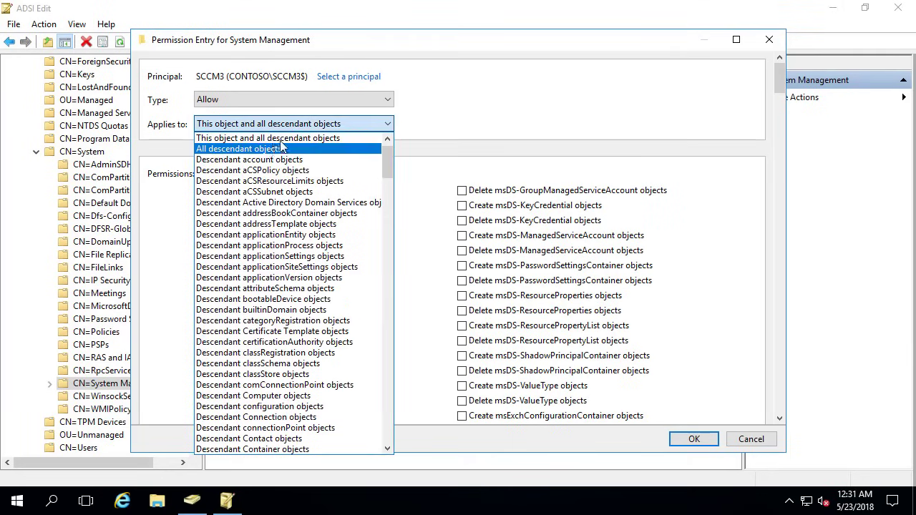
left_click(283, 139)
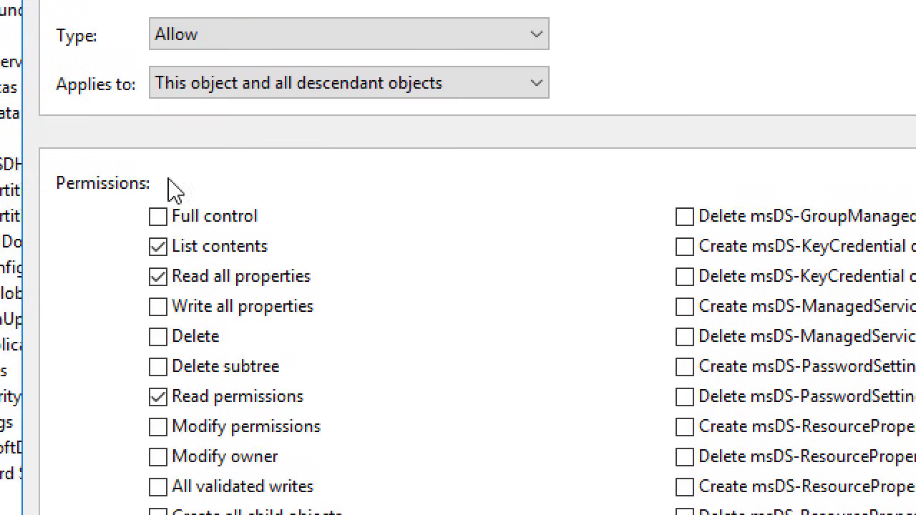
left_click(157, 217)
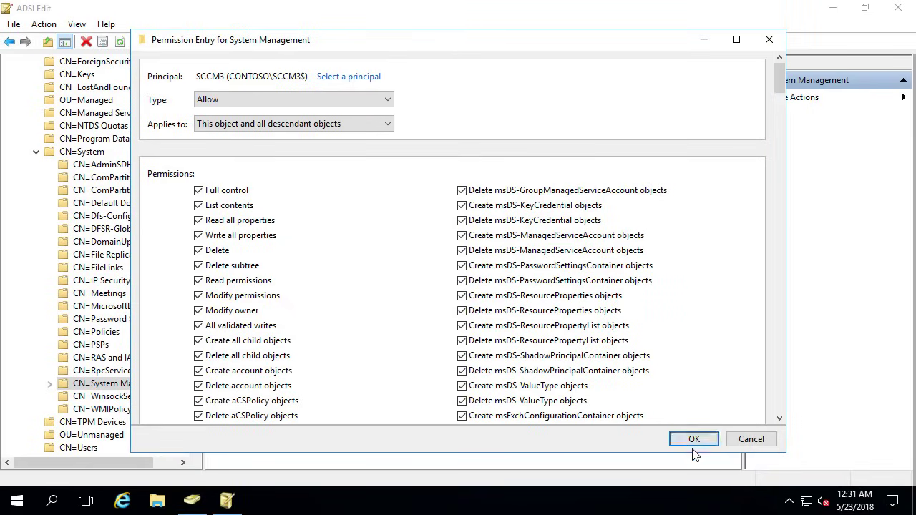
left_click(694, 439)
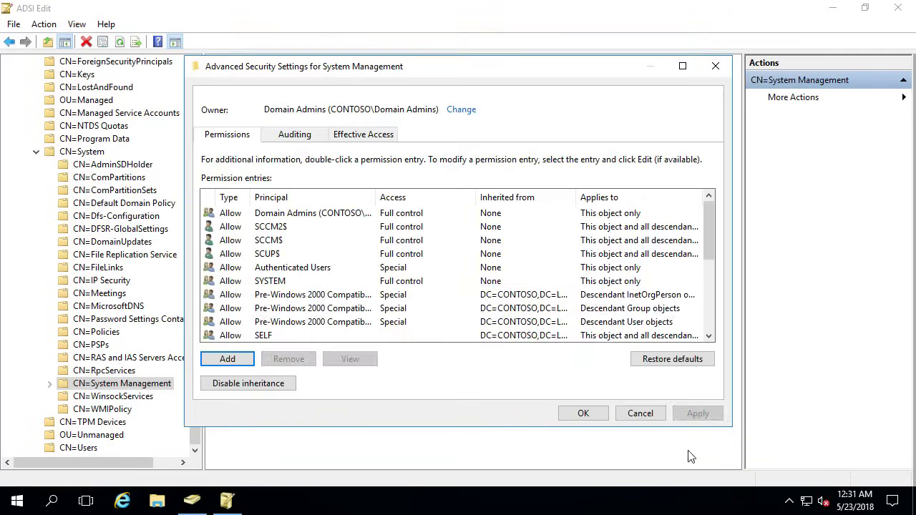
left_click(698, 422)
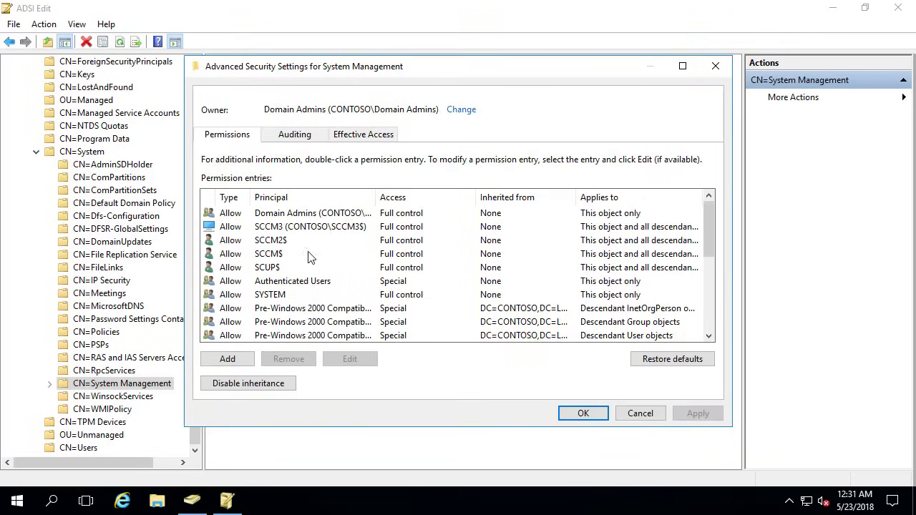
left_click(308, 228)
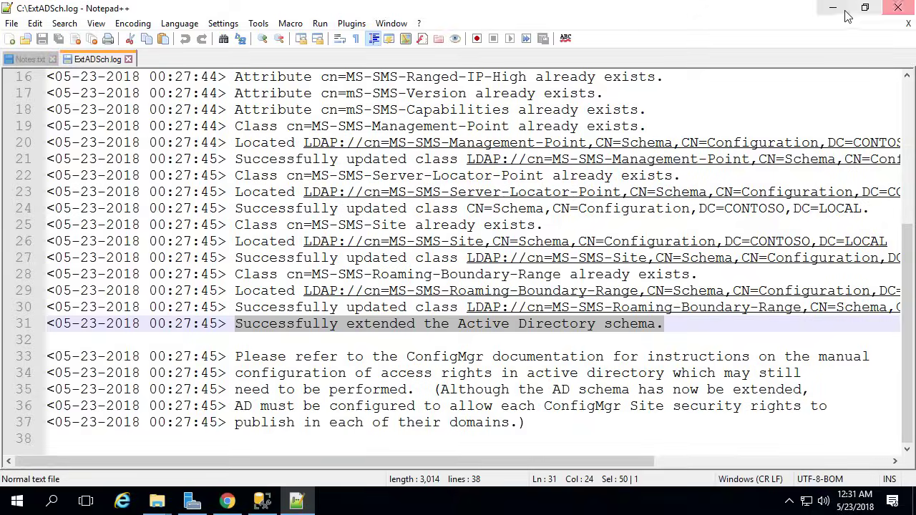
Minimize the schema extension log, switch to SQL Server Management Studio and start a new database named CM_PR3
left_click(836, 10)
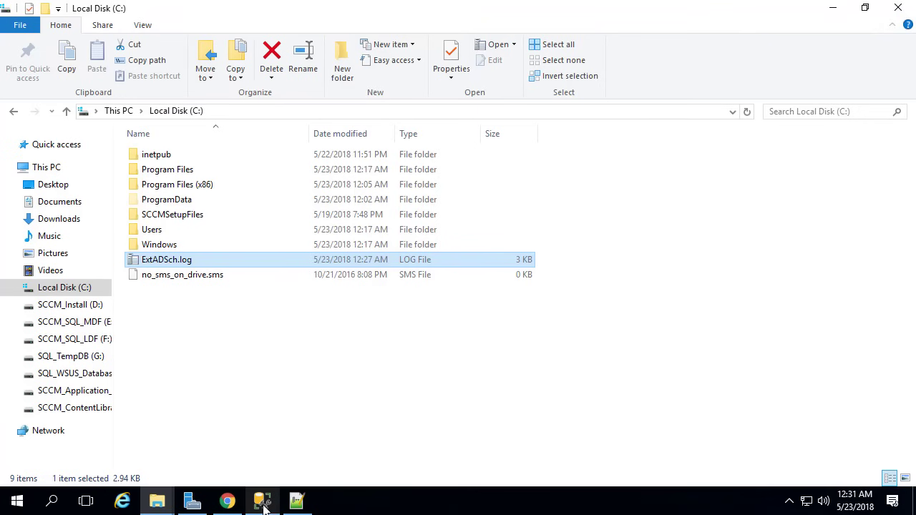
left_click(262, 502)
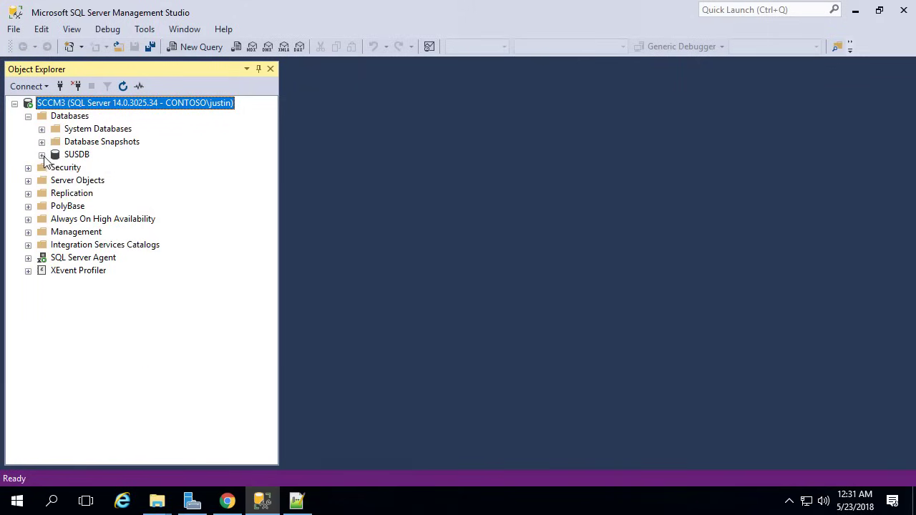
right_click(71, 116)
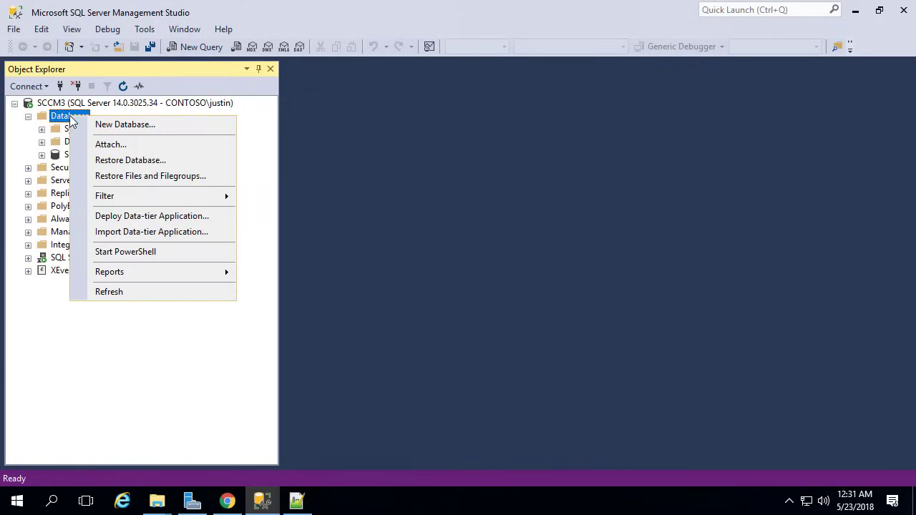
left_click(123, 131)
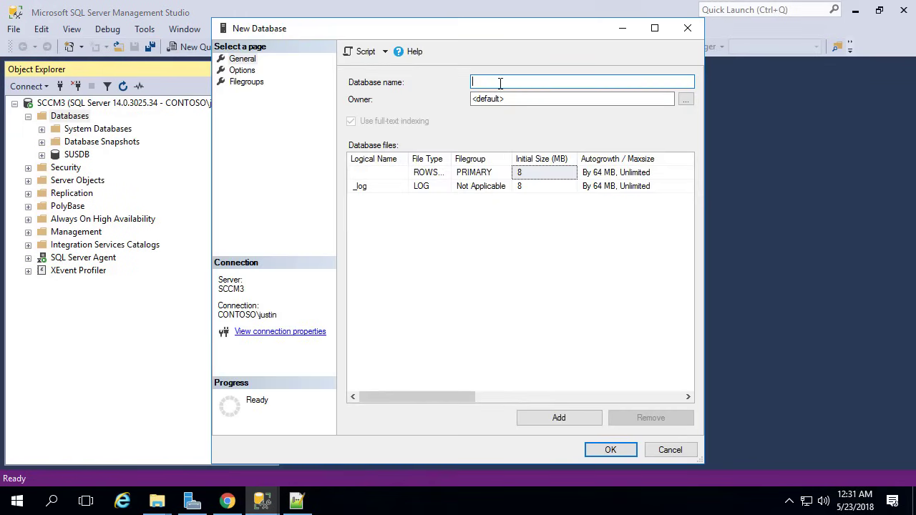
type("CM_PR3")
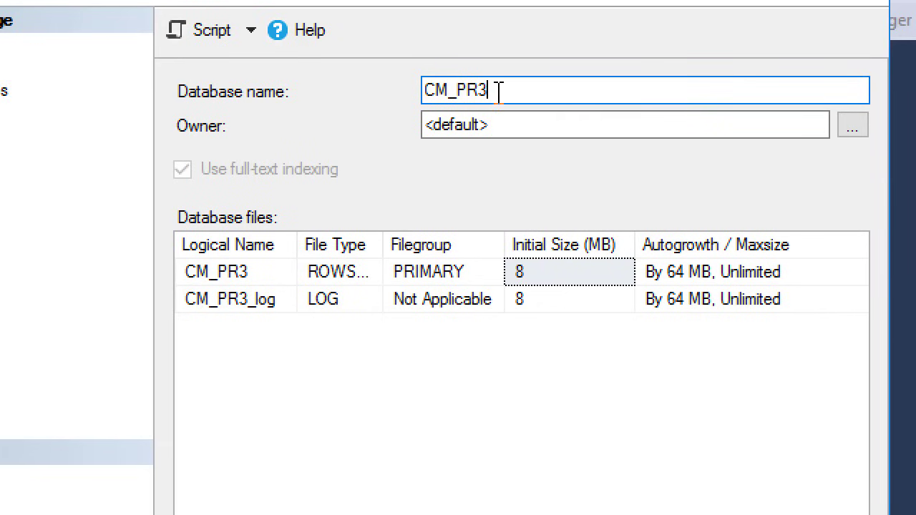
left_click_drag(499, 92, 405, 92)
left_click(439, 92)
left_click(437, 91)
left_click(466, 93)
left_click_drag(490, 88, 457, 91)
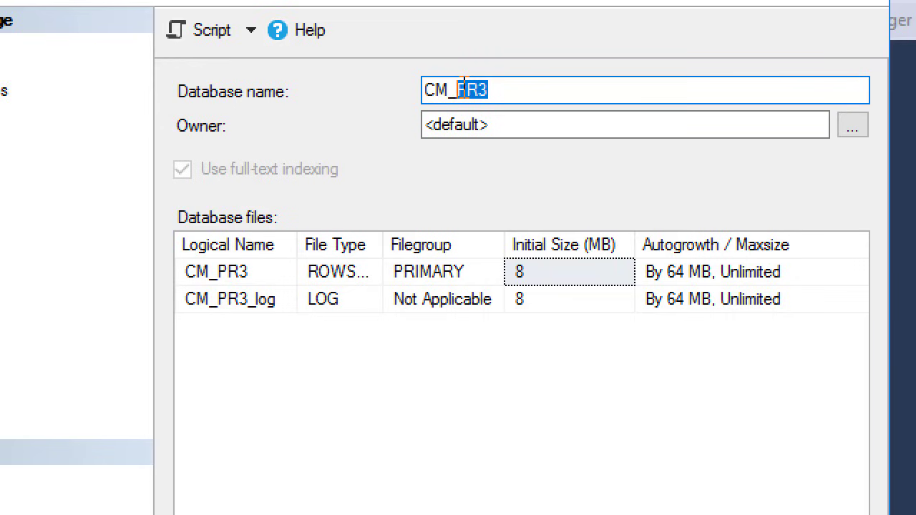
key("ctrl+a")
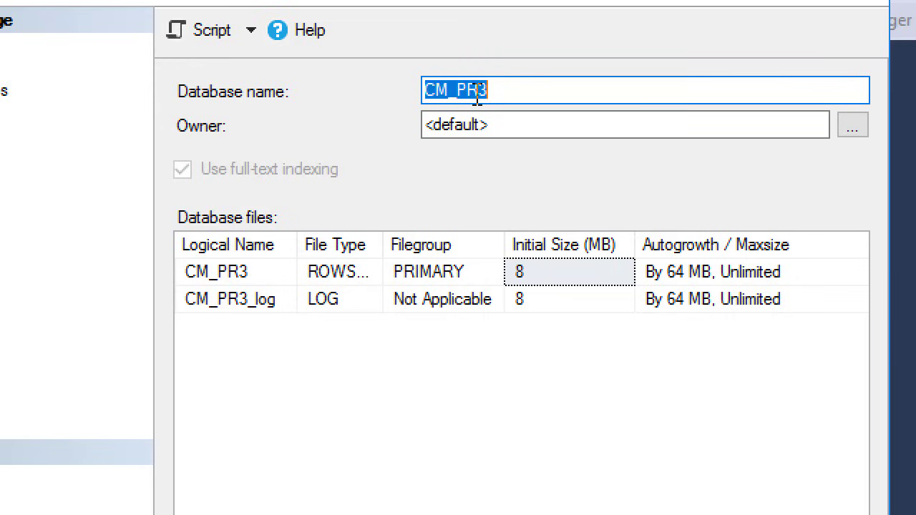
left_click_drag(498, 95, 464, 102)
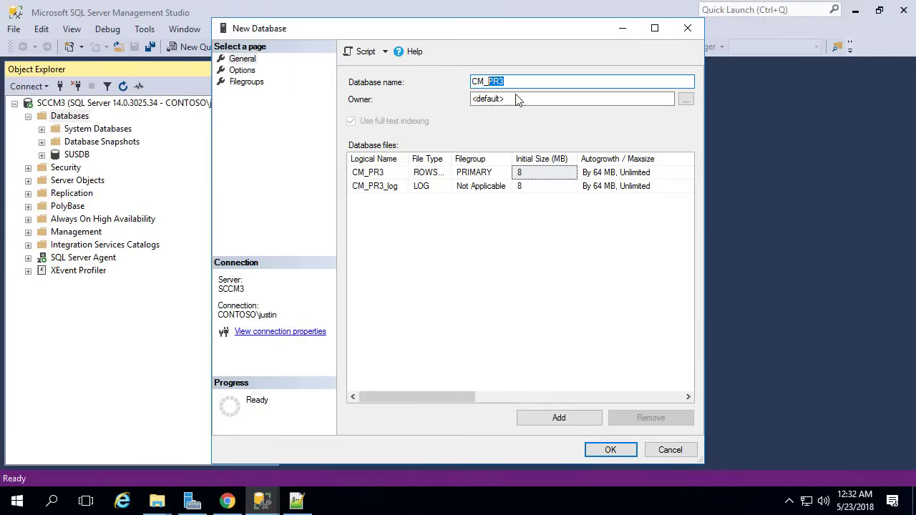
Set the new database's owner to sa and widen the New Database dialog to show more of the file paths
left_click_drag(515, 125, 417, 140)
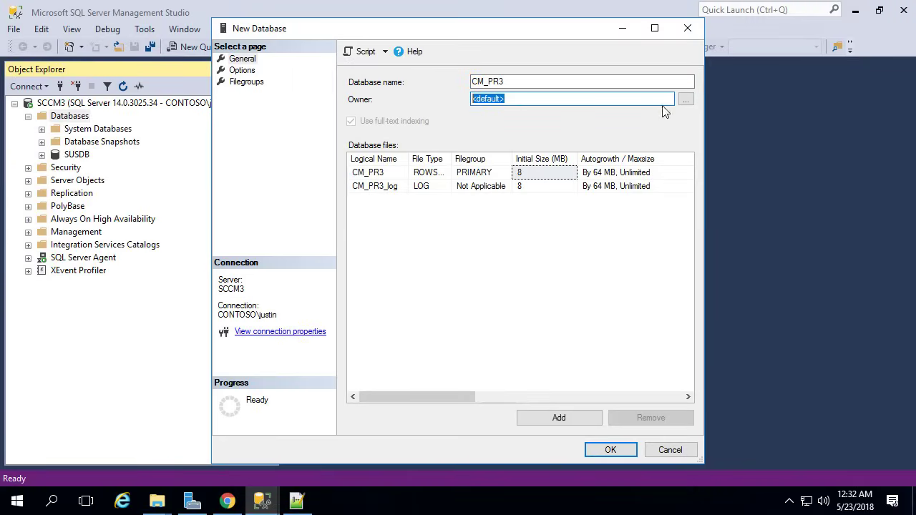
type("sa")
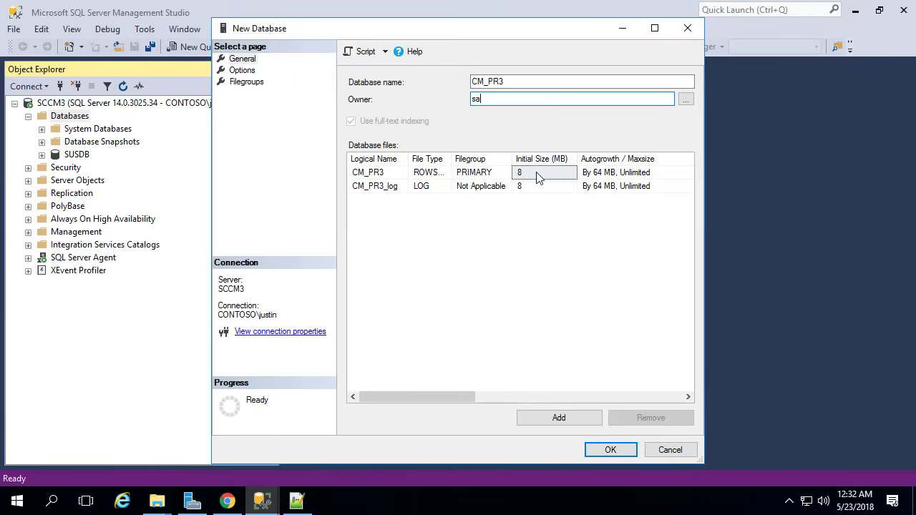
left_click_drag(703, 456, 874, 443)
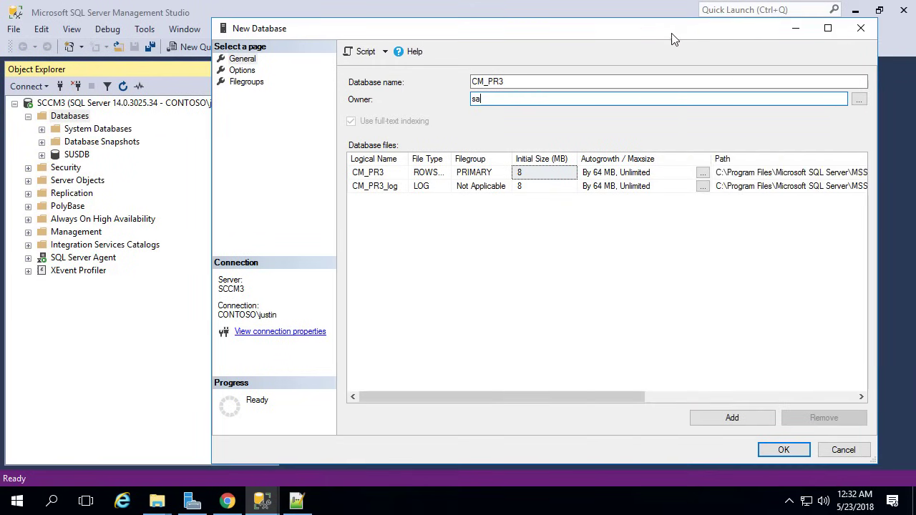
left_click_drag(670, 38, 521, 36)
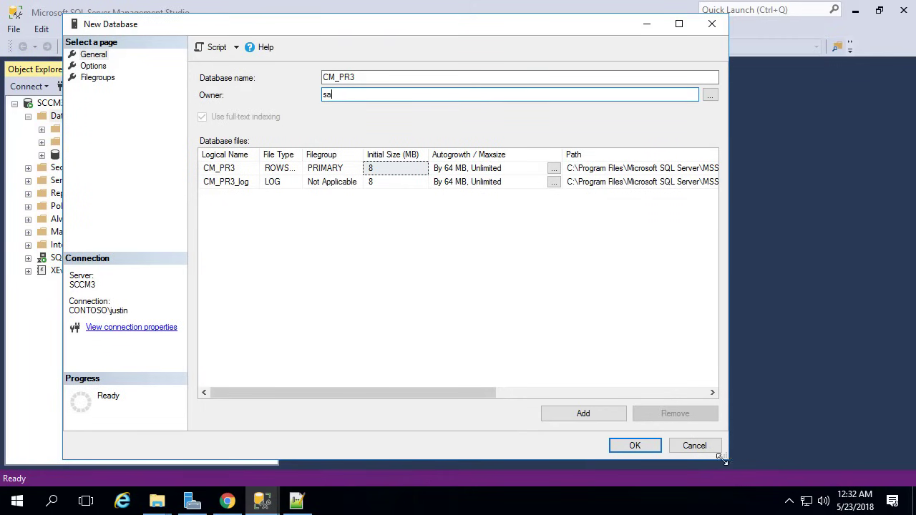
left_click_drag(726, 458, 834, 458)
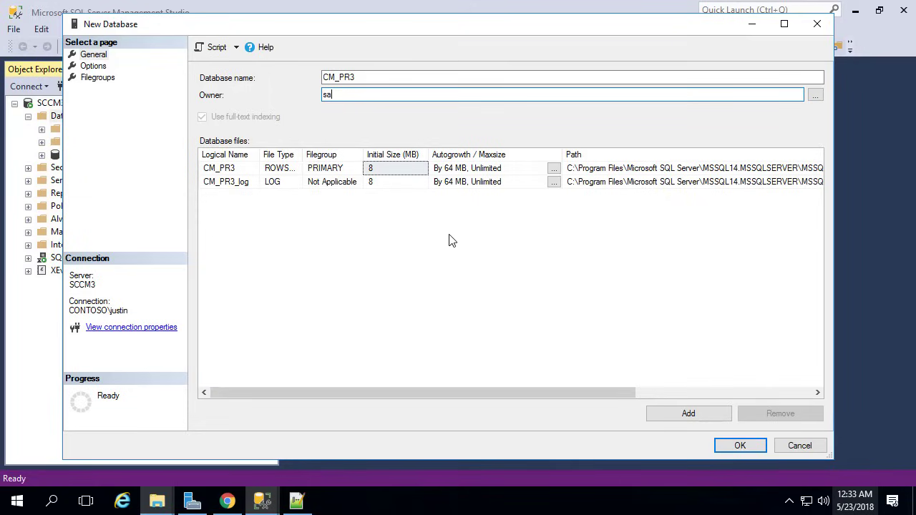
Add three more data files to the new database's file list
left_click(403, 168)
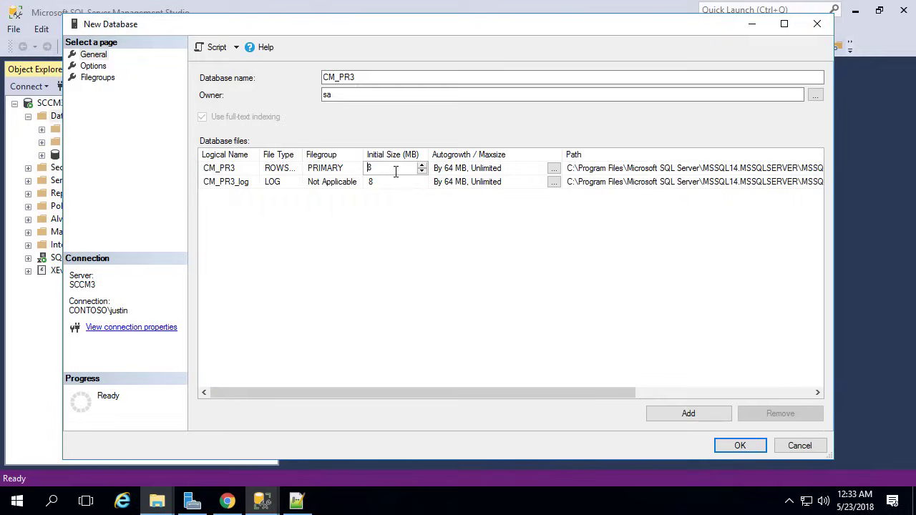
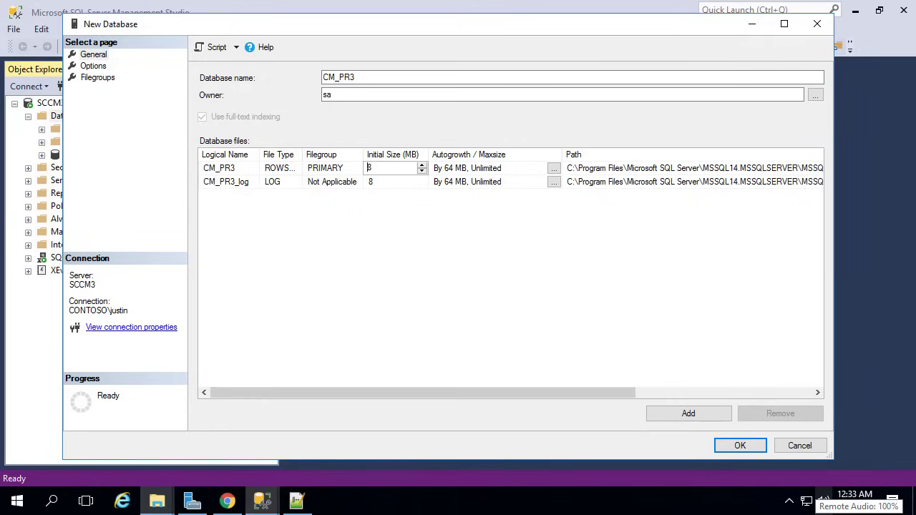
left_click(692, 417)
left_click(689, 415)
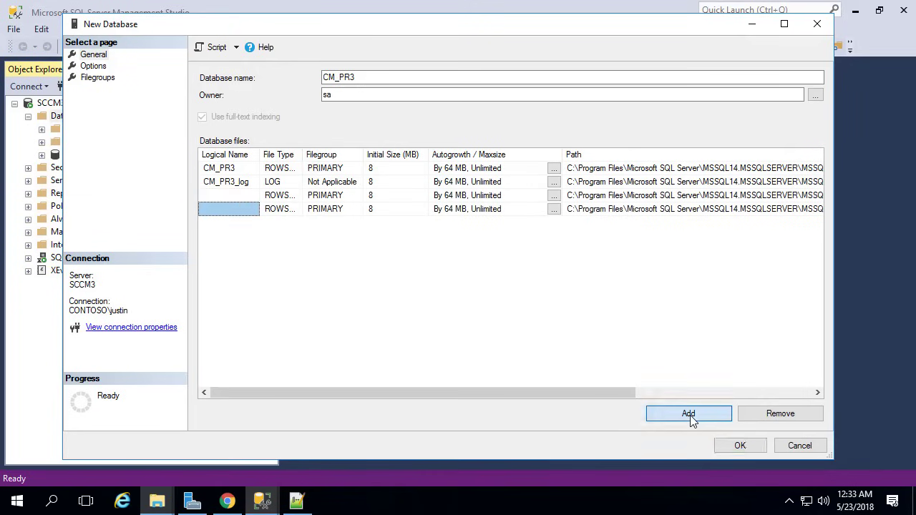
left_click(689, 415)
Change the logical name of the first data file to CM_PR3_1 and copy that name
left_click(246, 168)
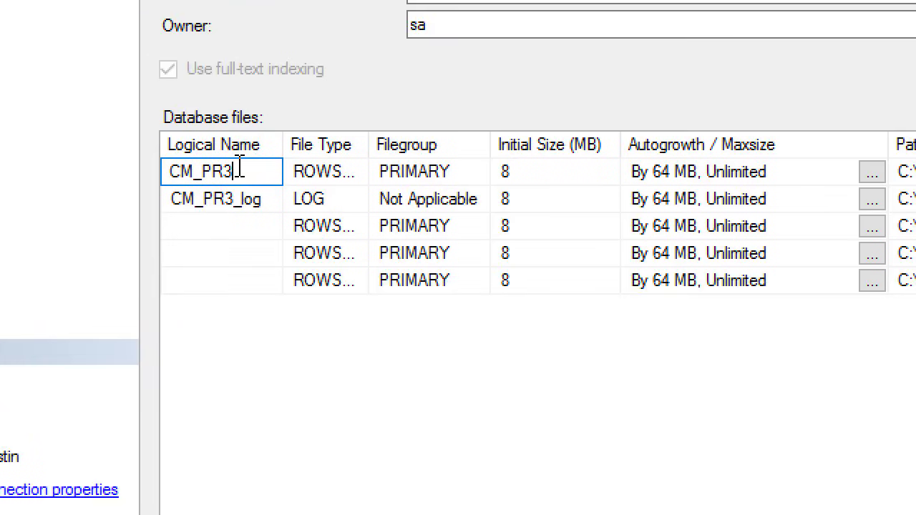
type("_1")
key("ctrl+a")
key("ctrl+c")
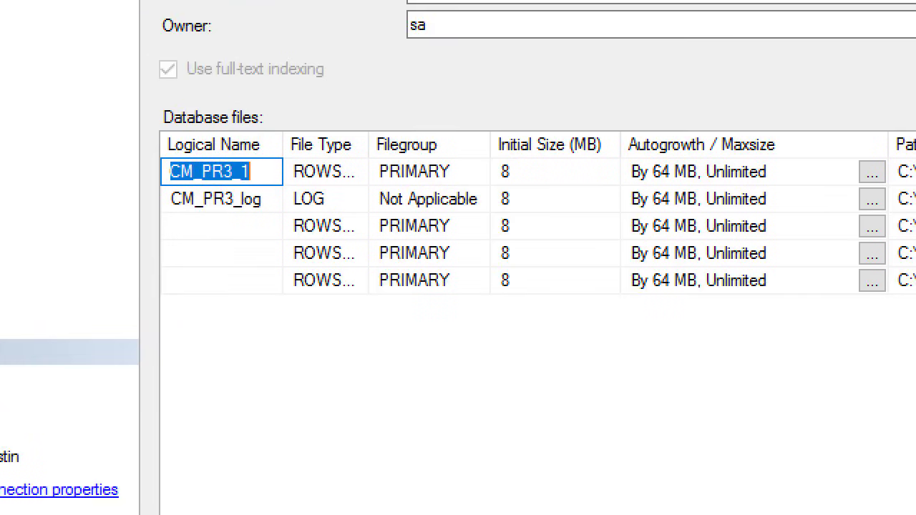
Name the three added data files CM_PR3_2, CM_PR3_3 and CM_PR3_4, reusing the copied logical name
left_click(216, 229)
key("ctrl+v")
key("BackSpace")
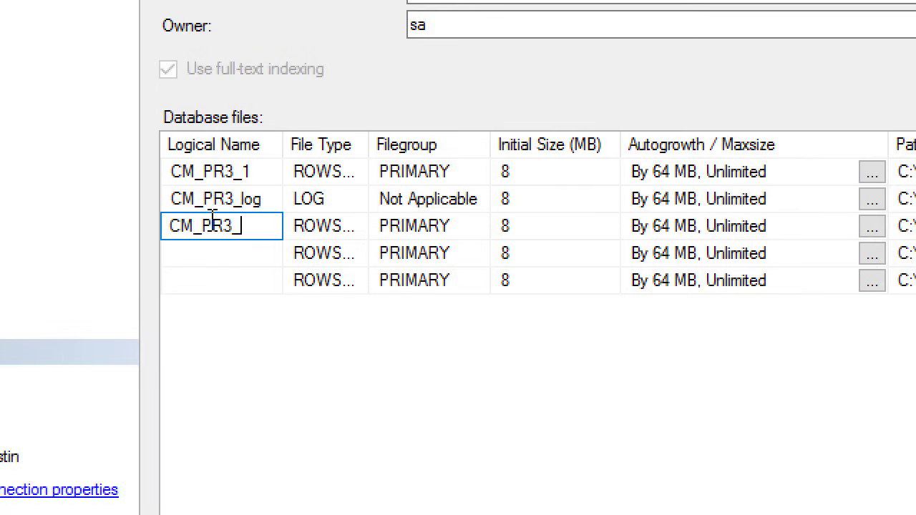
type("2")
left_click(221, 252)
key("ctrl+v")
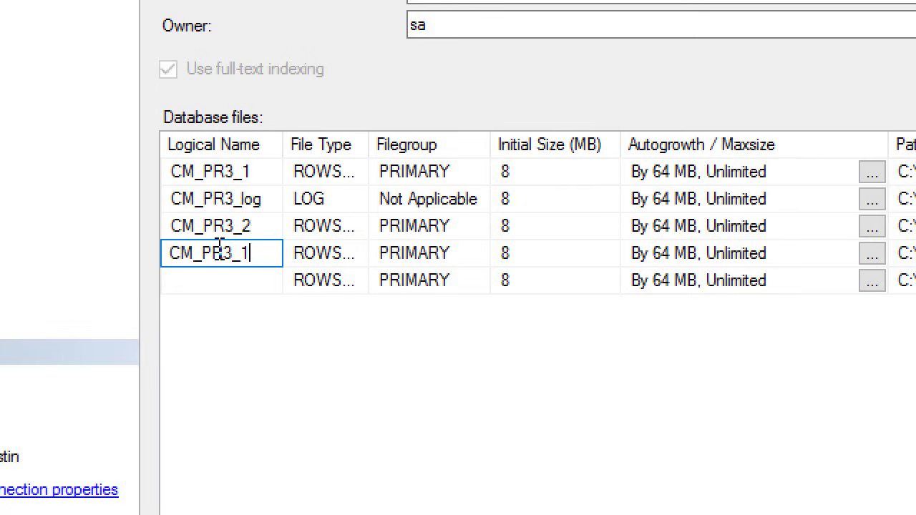
key("BackSpace")
type("3")
left_click(208, 255)
left_click(206, 282)
key("ctrl+v")
key("BackSpace")
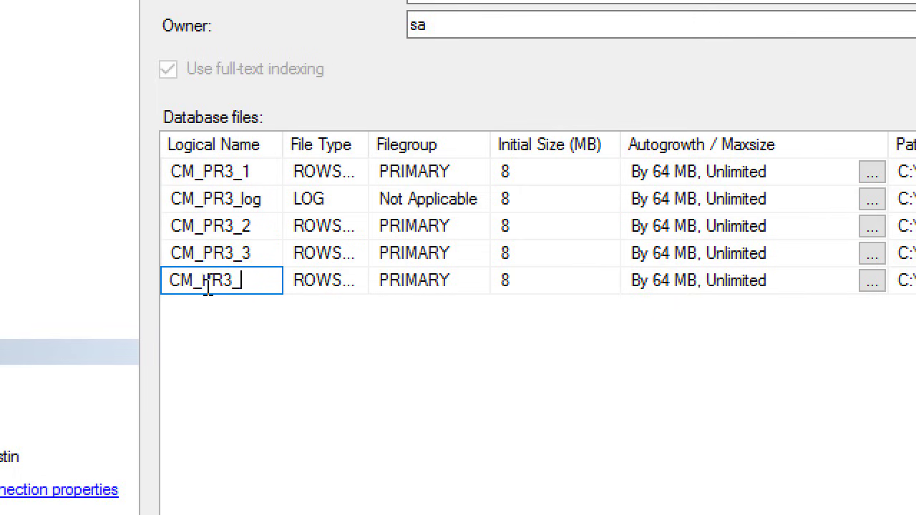
type("4")
Set the initial size of the four data files to 256 MB each and of the log file to 512 MB
left_click(531, 172)
double_click(530, 172)
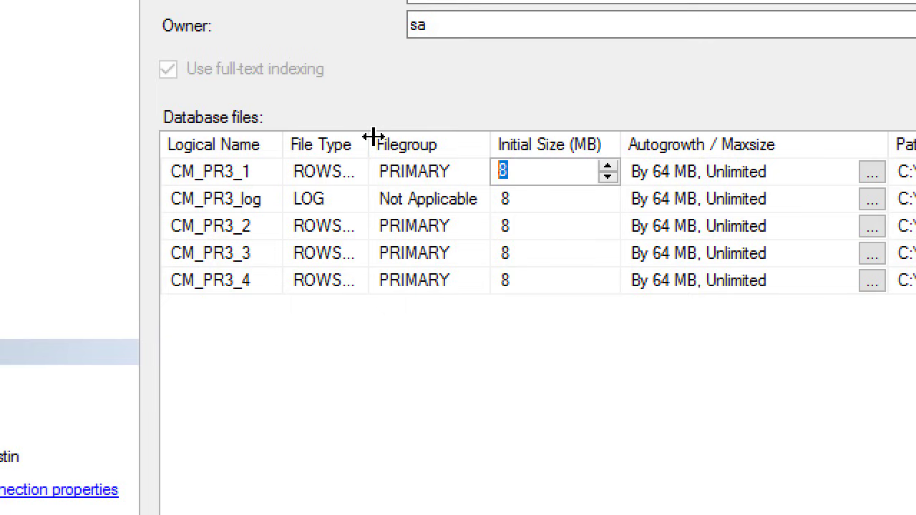
type("256")
left_click(516, 228)
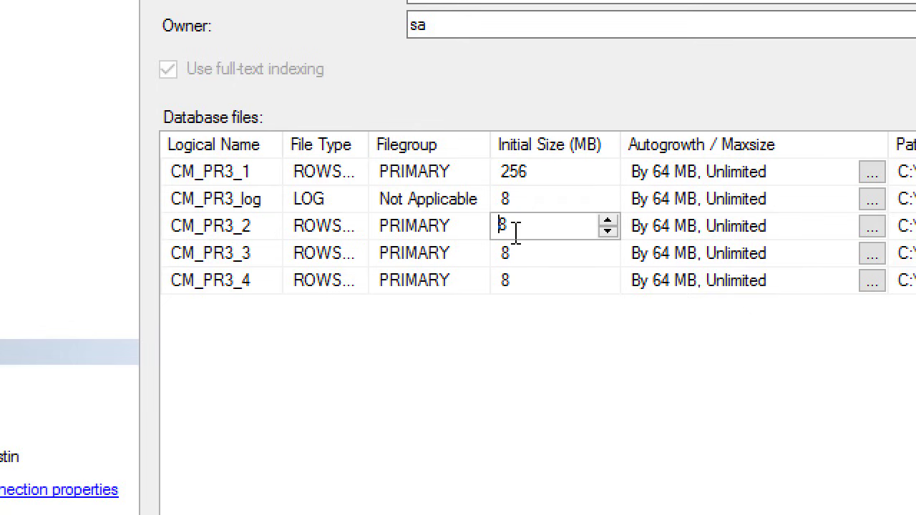
type("256")
left_click(508, 253)
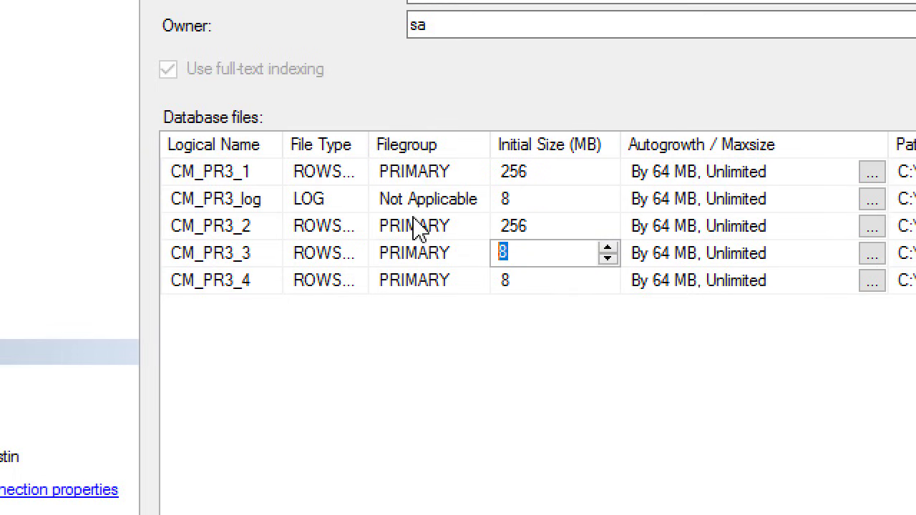
type("256")
left_click(562, 284)
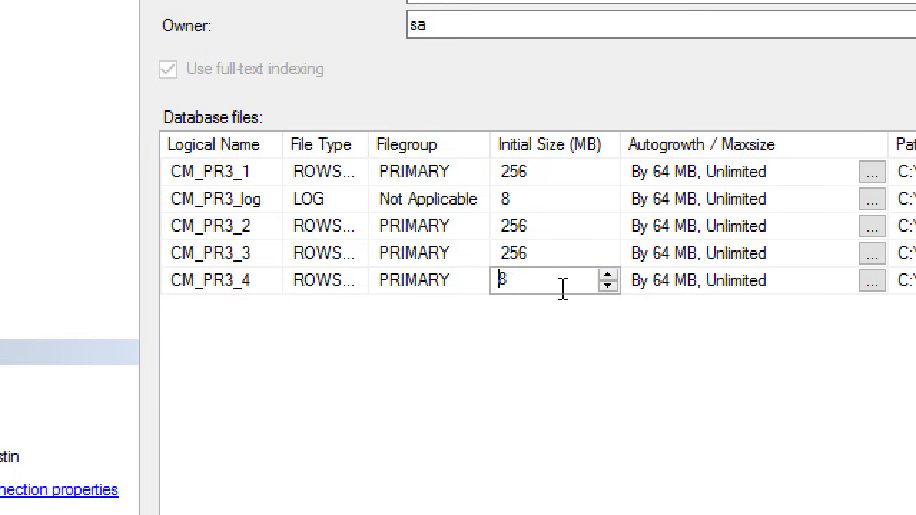
type("256")
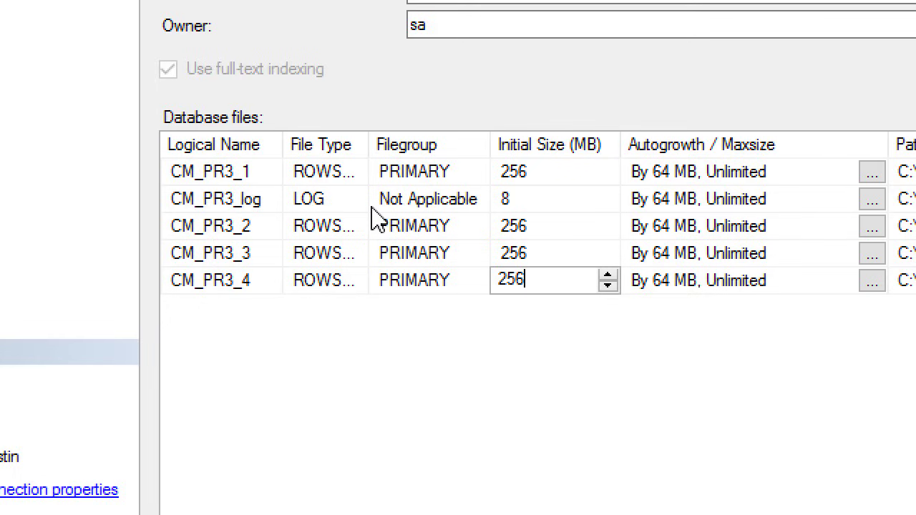
left_click(556, 200)
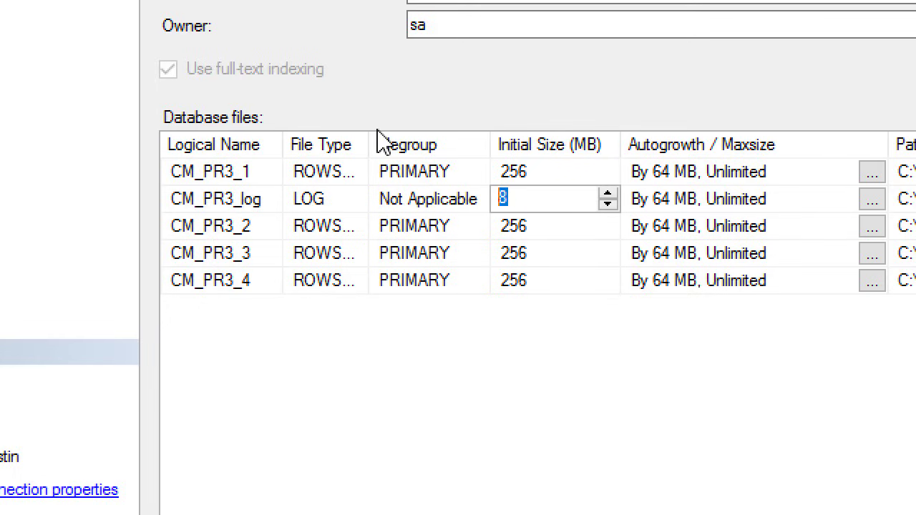
type("512")
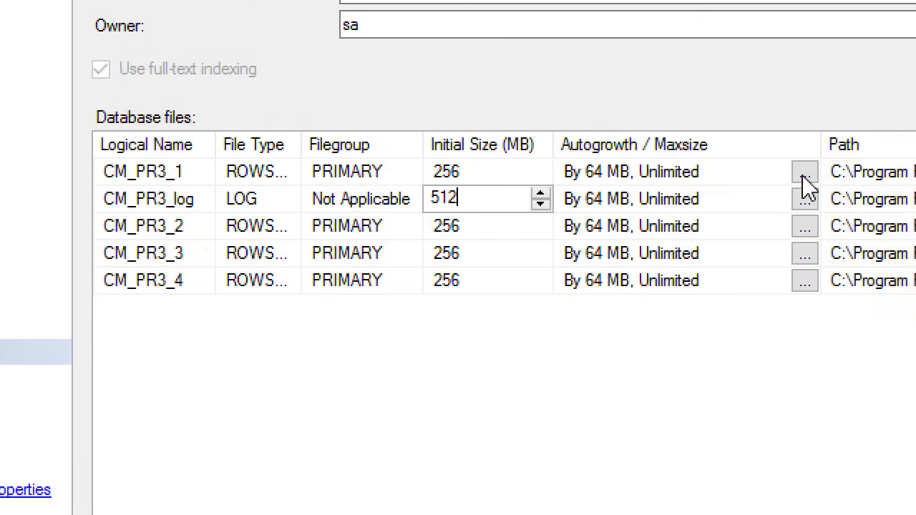
Set autogrowth to 128 MB for the CM_PR3_1 file and to 256 MB for the CM_PR3_log file
left_click(804, 175)
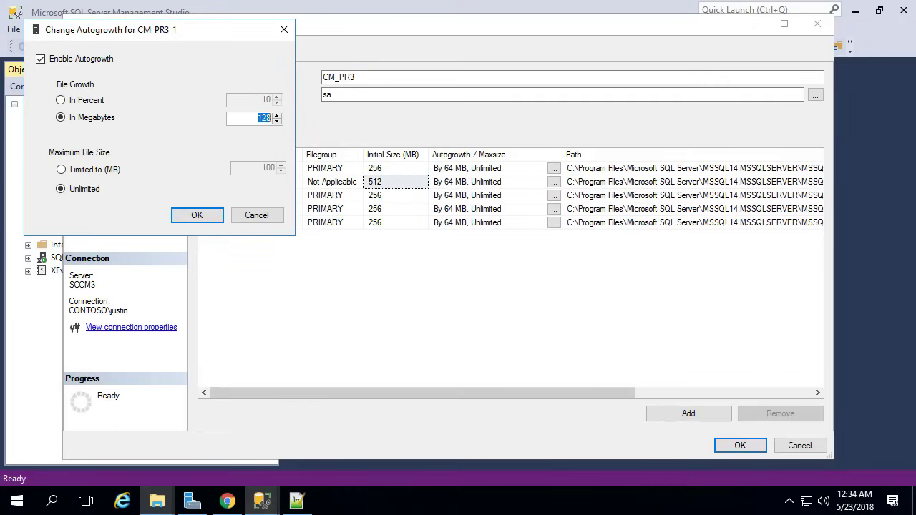
left_click(197, 215)
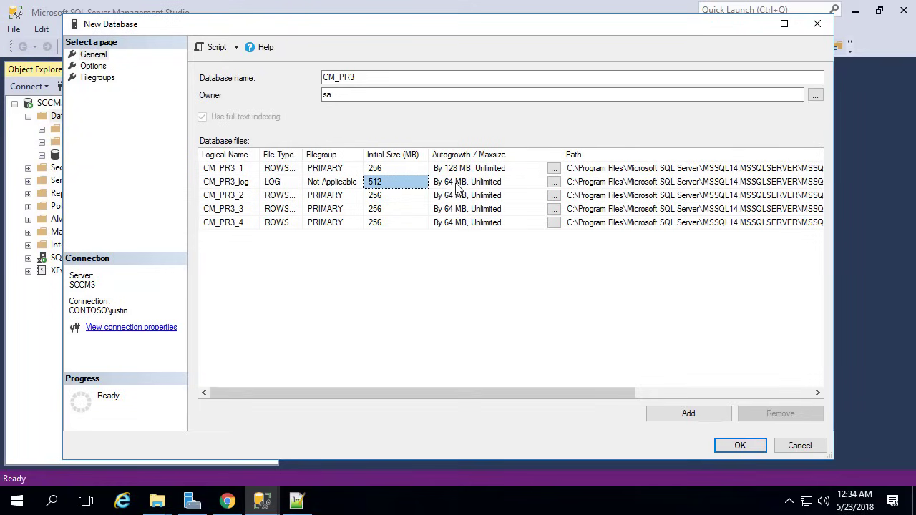
left_click(458, 183)
left_click(554, 182)
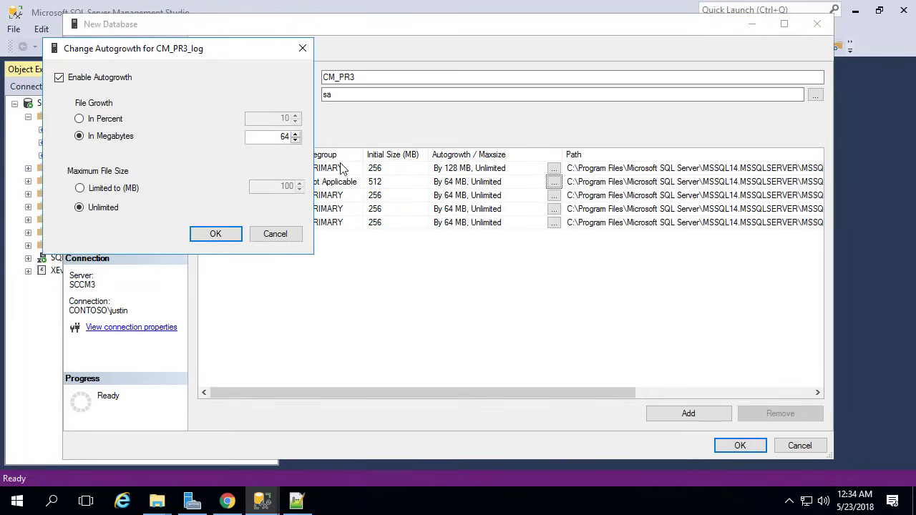
type("256")
key("Return")
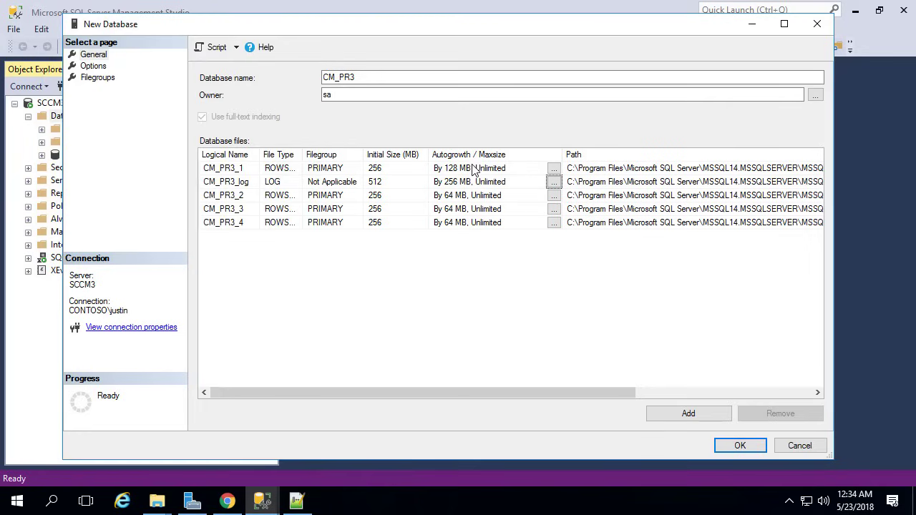
Set autogrowth to 128 MB for the data files CM_PR3_2, CM_PR3_3 and CM_PR3_4
left_click(553, 195)
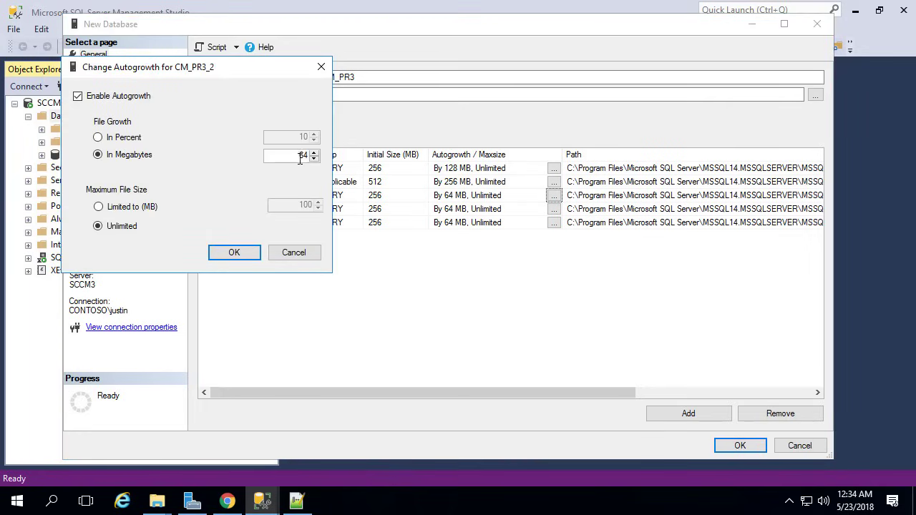
left_click_drag(300, 159, 340, 153)
key("Return")
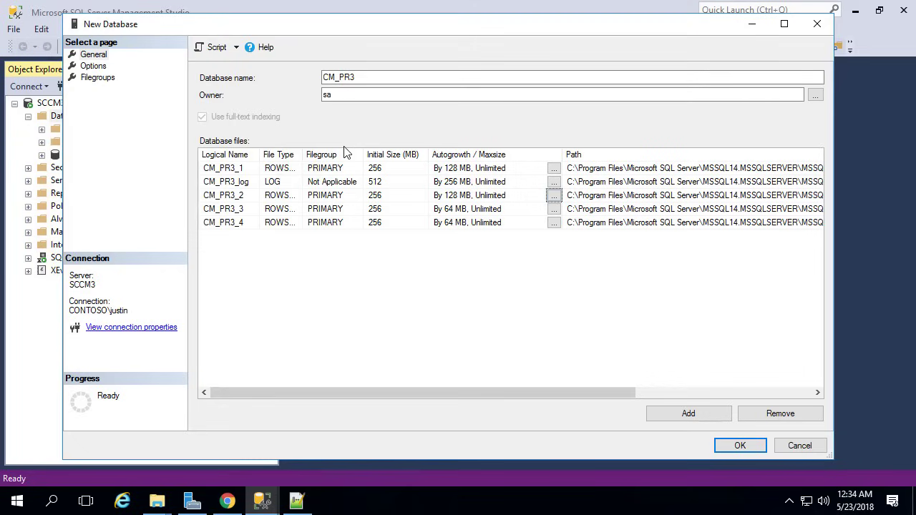
left_click(554, 210)
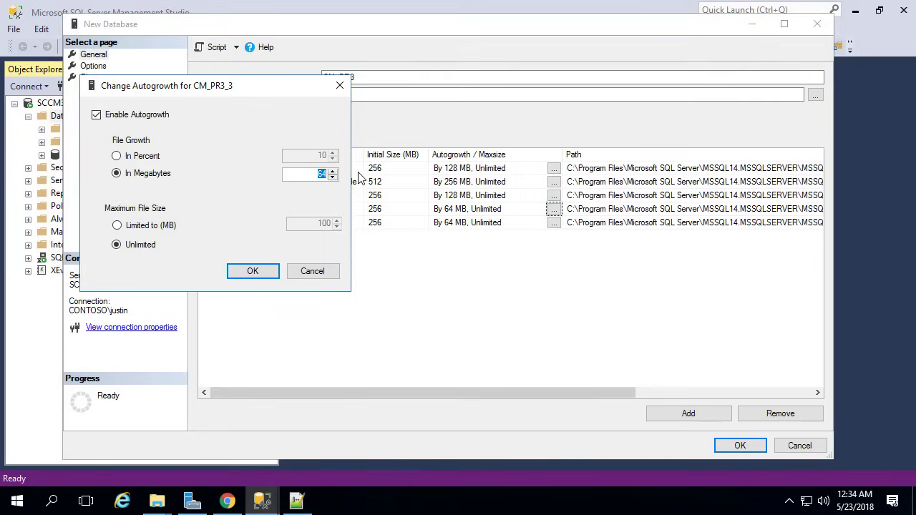
key("Return")
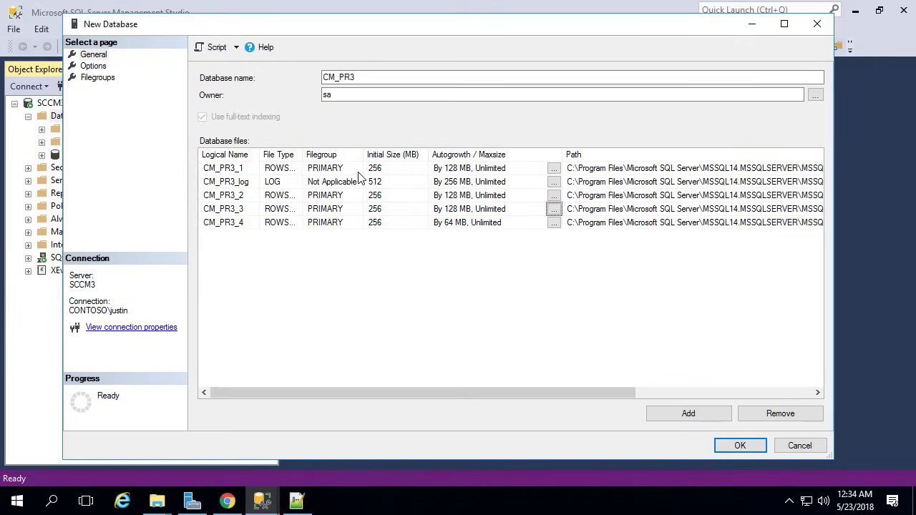
left_click(554, 223)
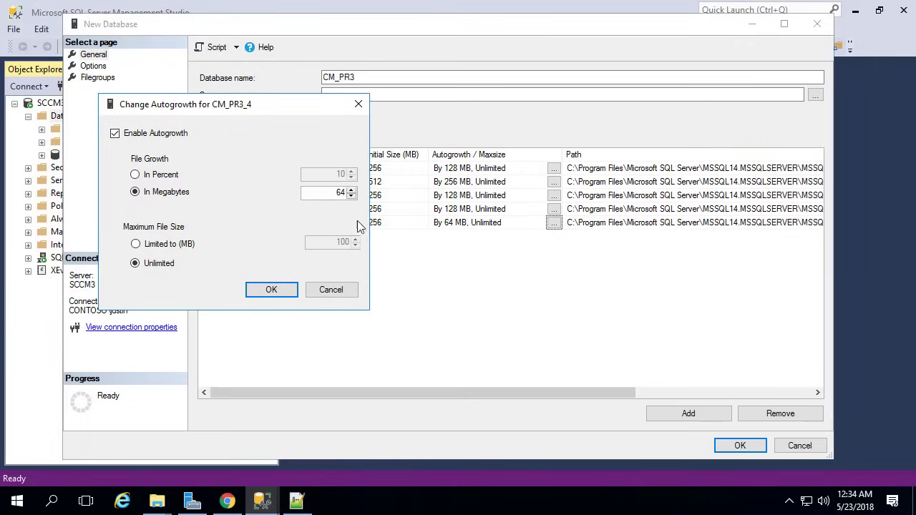
key("shift+End")
key("Return")
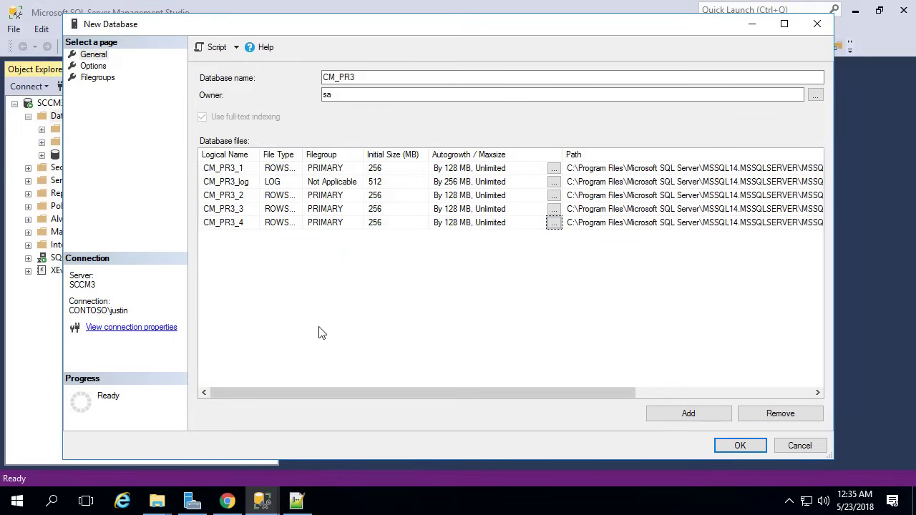
Switch to File Explorer, open the Database folder on the SCCM_SQL_MDF (E:) drive and copy its path
left_click(157, 501)
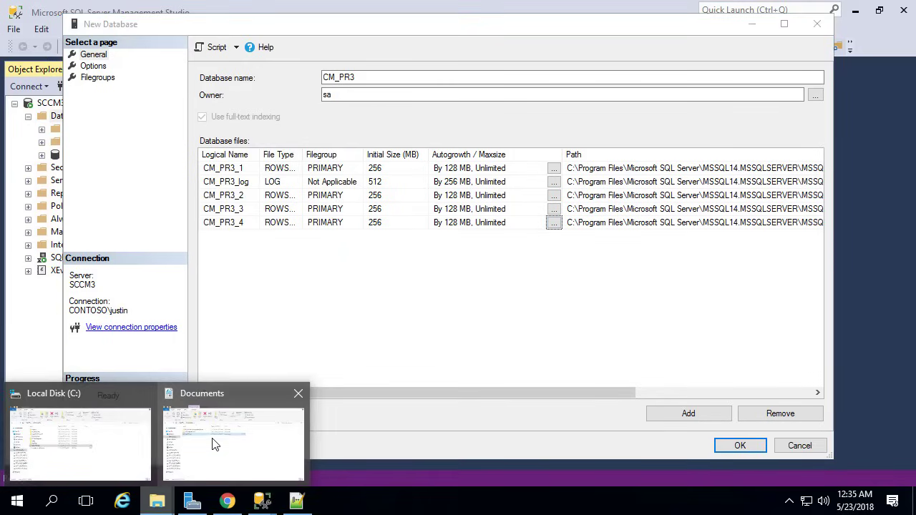
left_click(214, 442)
left_click(57, 169)
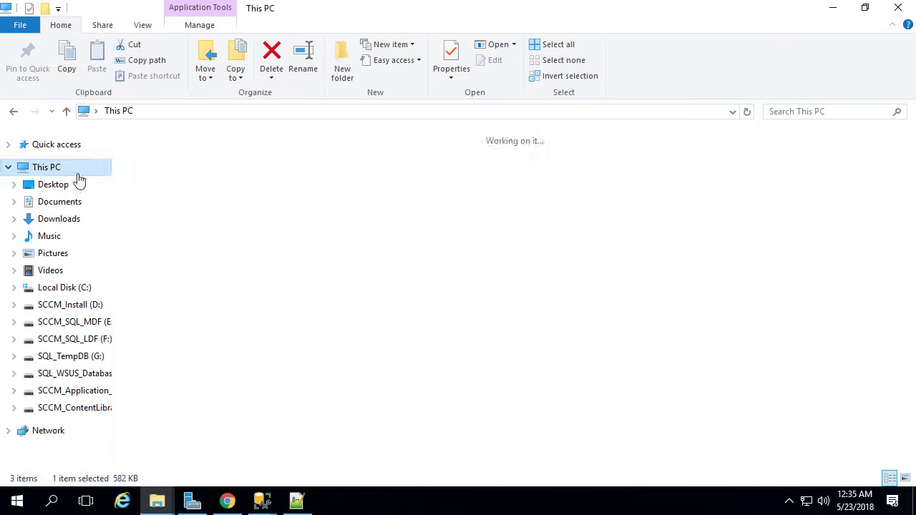
left_click(564, 267)
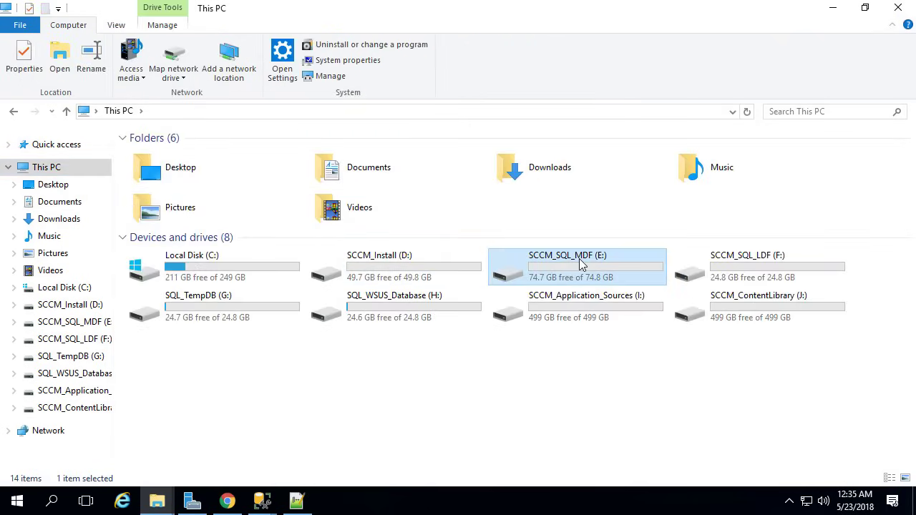
double_click(565, 267)
double_click(184, 158)
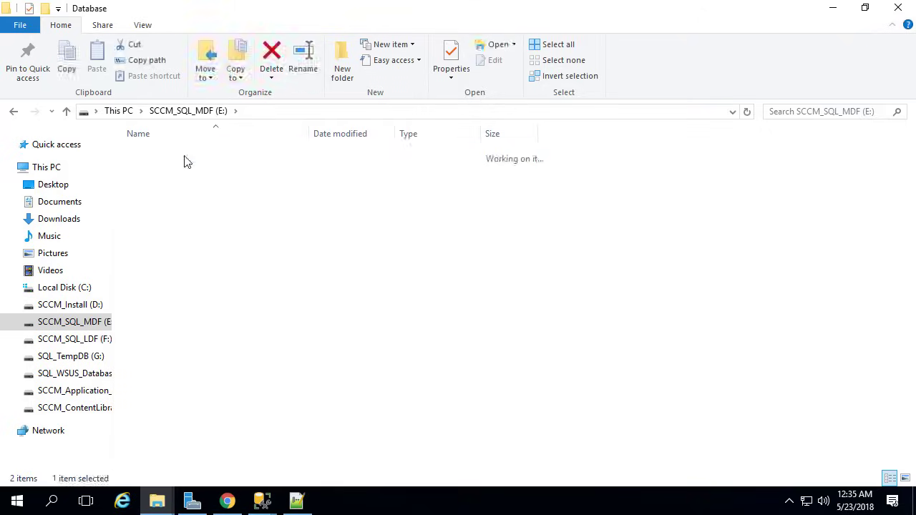
left_click(326, 112)
key("ctrl+c")
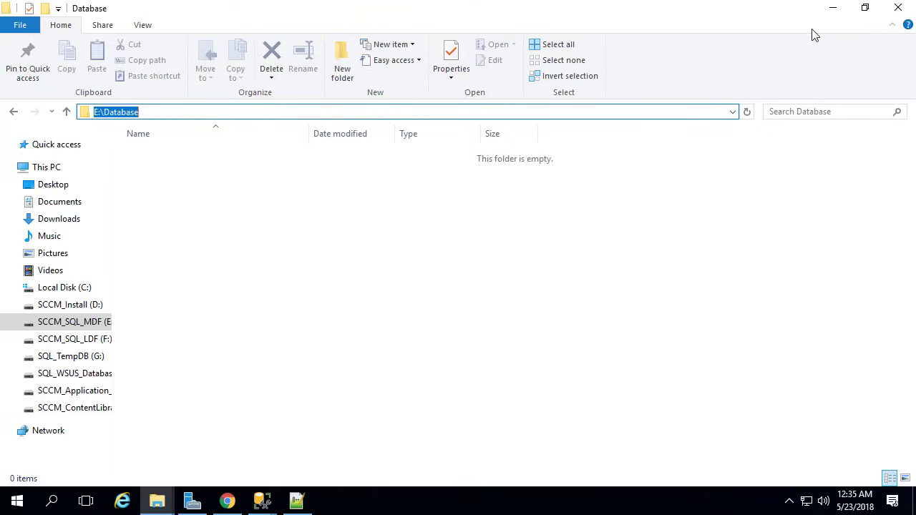
Minimize File Explorer and set the path of all four CM_PR3 data files to E:\Database
left_click(837, 14)
left_click(655, 169)
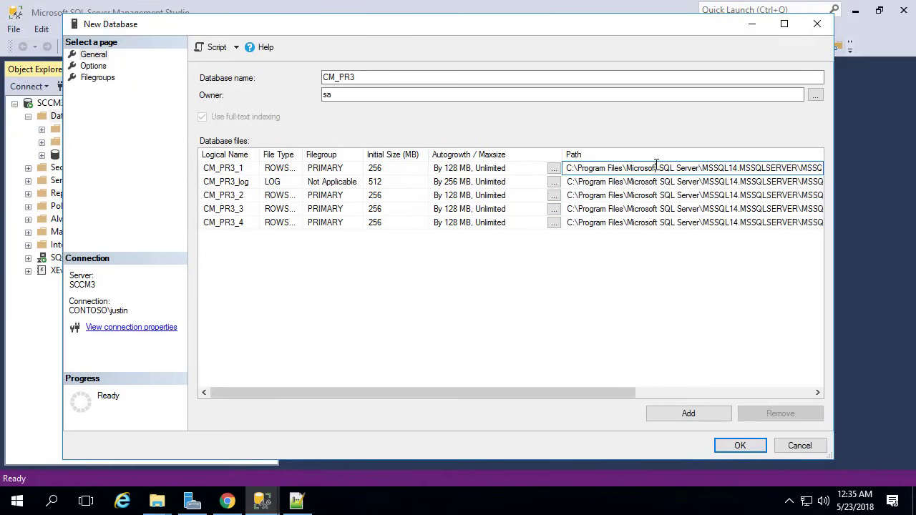
key("ctrl+v")
left_click(658, 195)
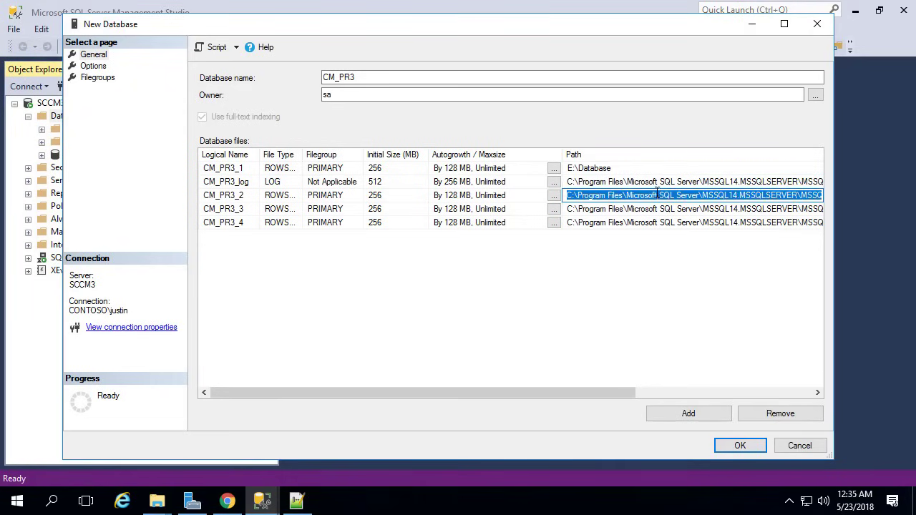
key("ctrl+v")
left_click(656, 209)
key("ctrl+v")
left_click(652, 222)
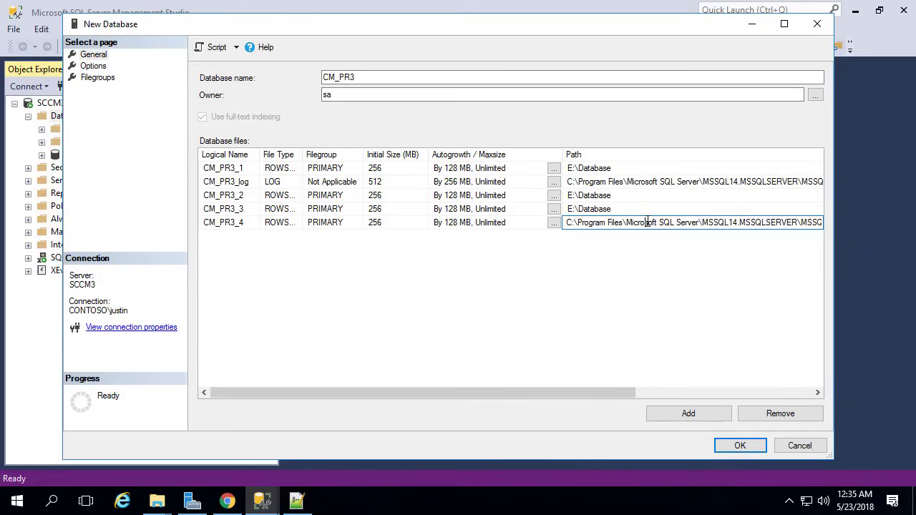
key("ctrl+v")
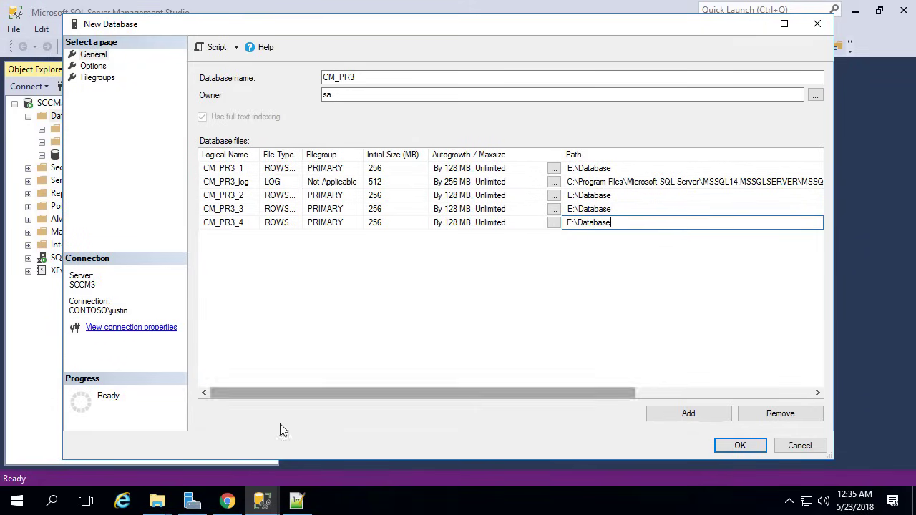
Switch to File Explorer, open the Database folder on the SCCM_SQL_LDF (F:) drive and copy its path
left_click(156, 501)
left_click(258, 434)
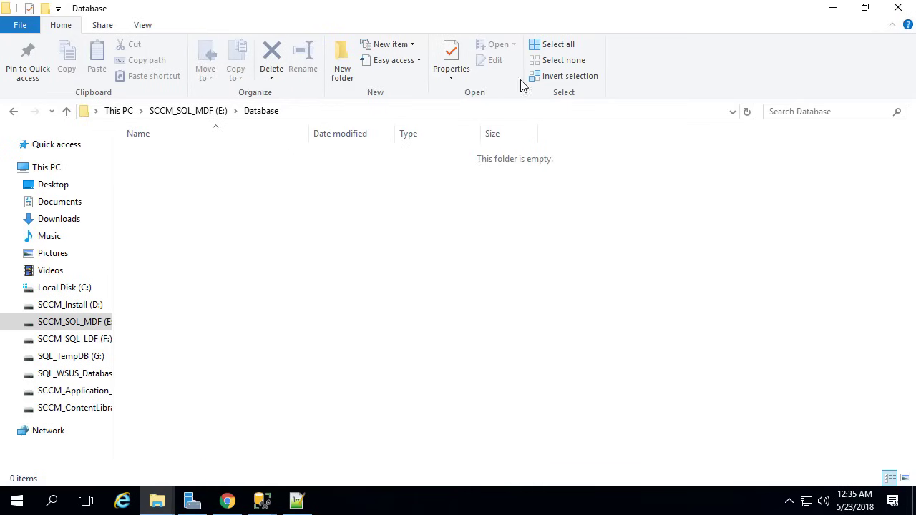
left_click(207, 112)
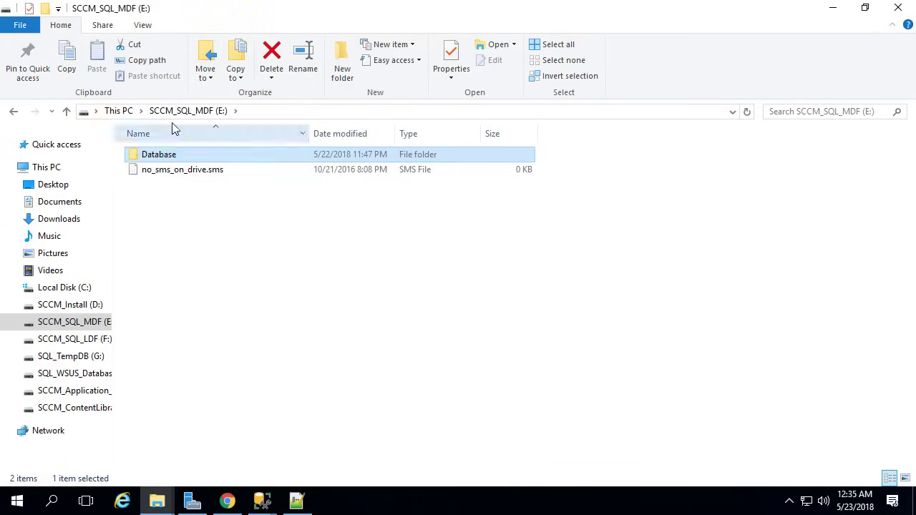
left_click(120, 111)
double_click(767, 268)
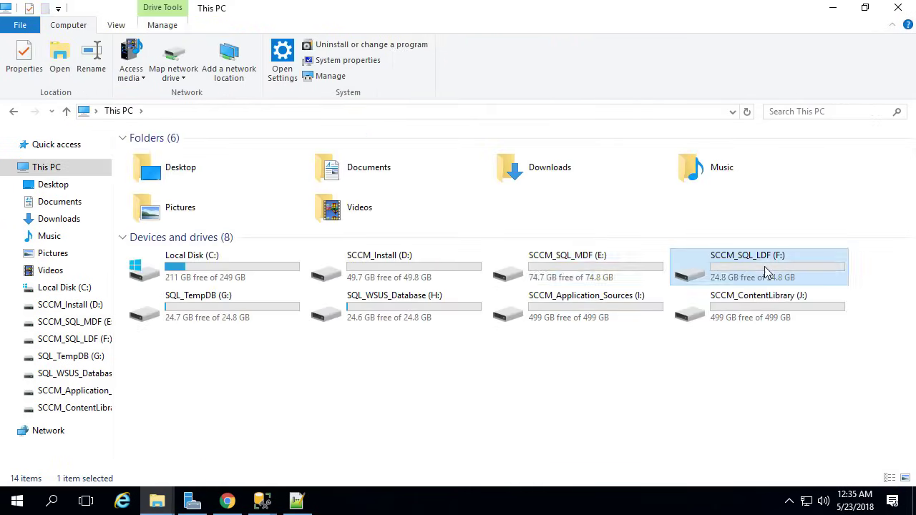
double_click(210, 155)
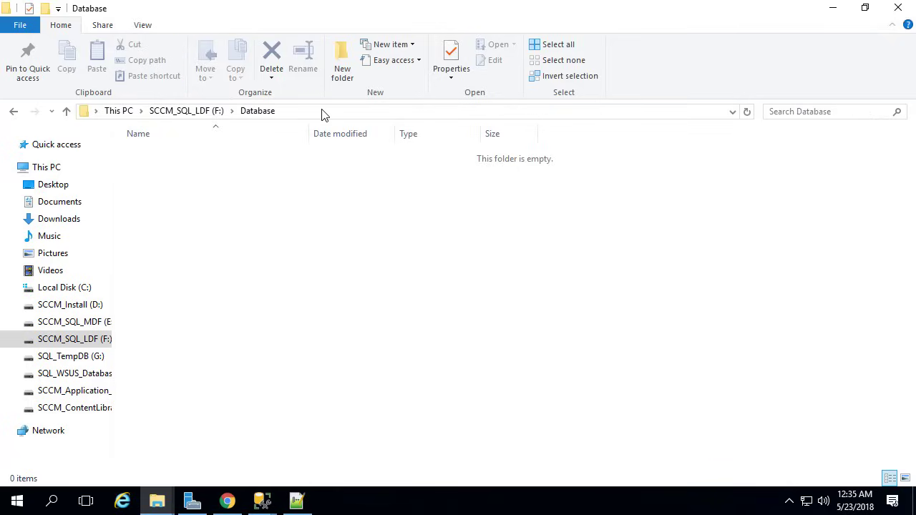
left_click(370, 111)
key("ctrl+c")
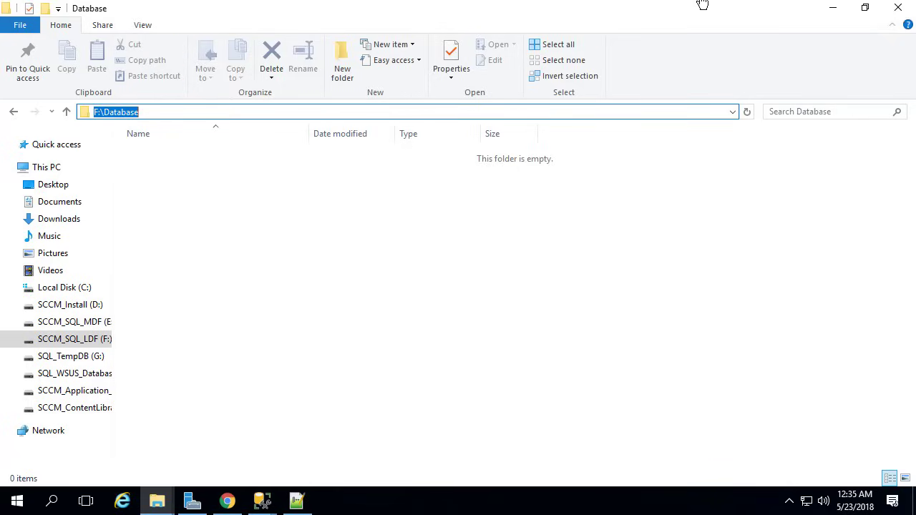
Return to the New Database dialog and set the log file's path to F:\Database
left_click(837, 10)
left_click(647, 182)
key("ctrl+v")
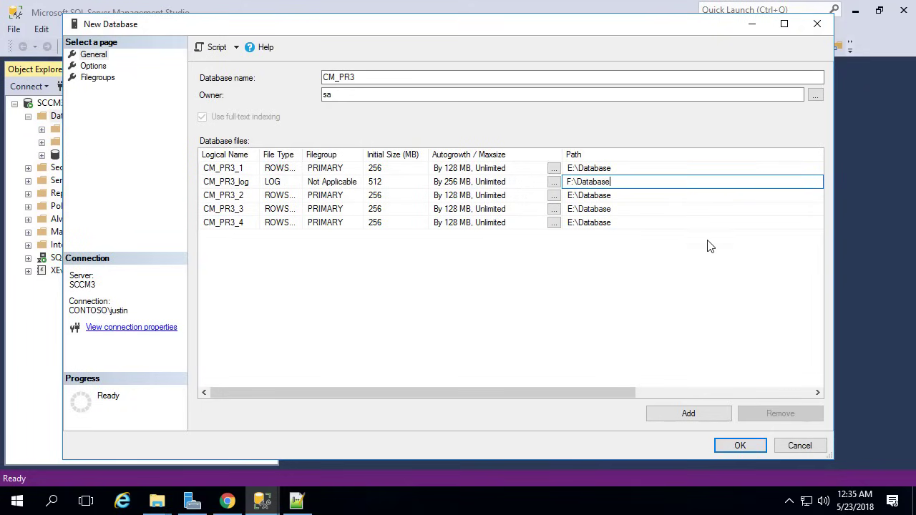
Switch to Chrome and review the minimum disk space recommended for the site database .mdf file in the recommended hardware article
left_click(238, 503)
scroll(365, 304, "down", 2)
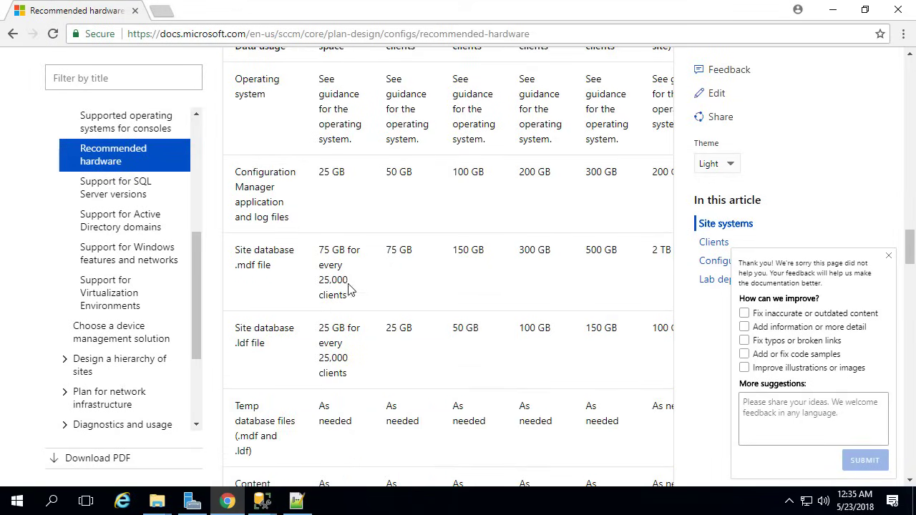
left_click_drag(319, 250, 345, 298)
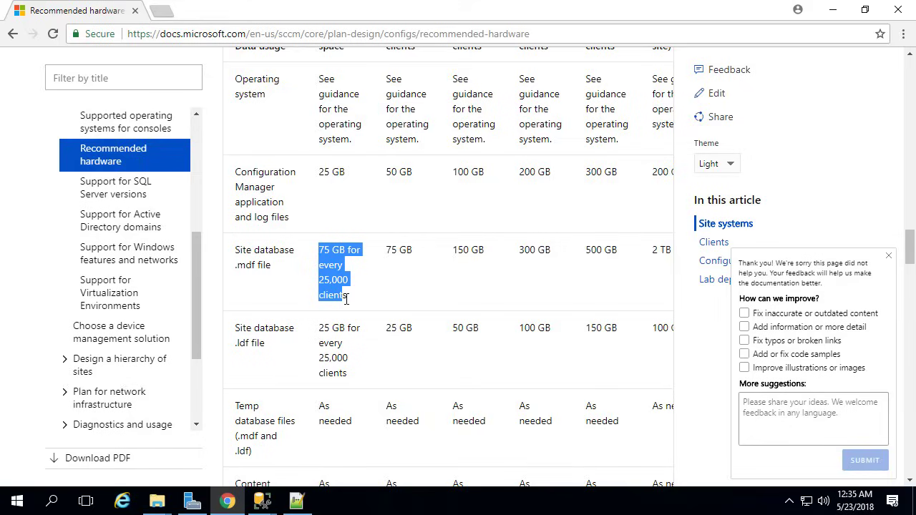
left_click(339, 274)
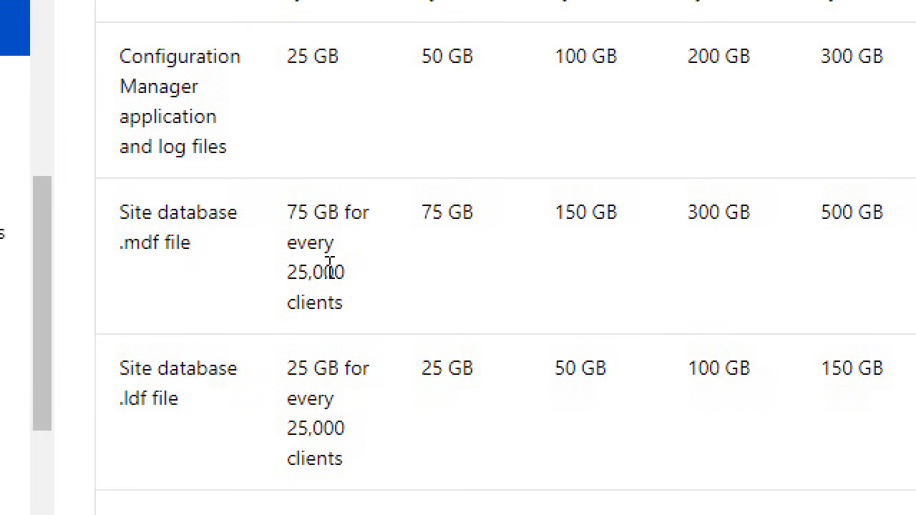
left_click_drag(330, 264, 282, 282)
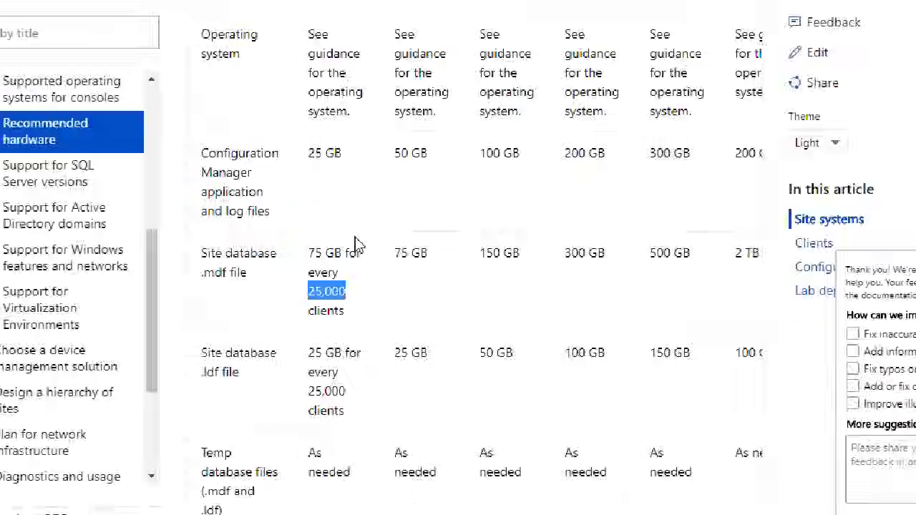
Find the site servers table in the article and highlight the row for a stand-alone primary site server with the database role
scroll(438, 279, "up", 4)
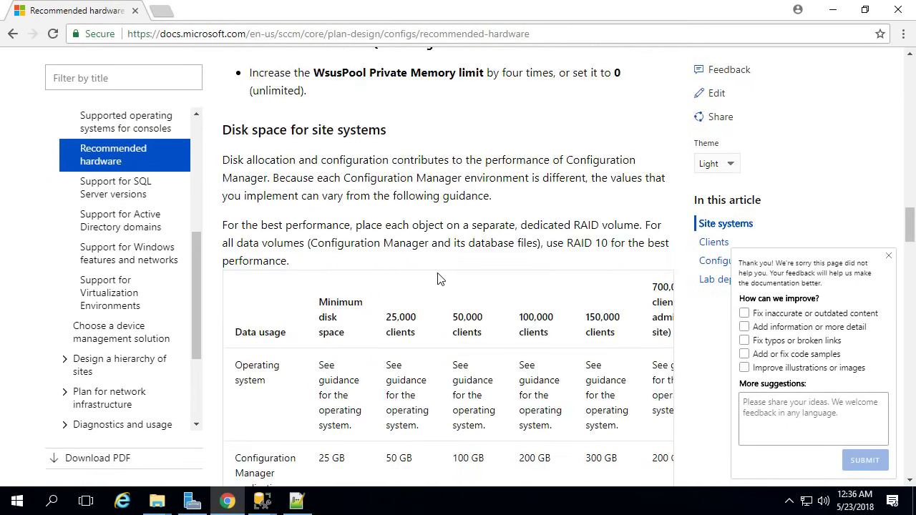
scroll(439, 279, "up", 8)
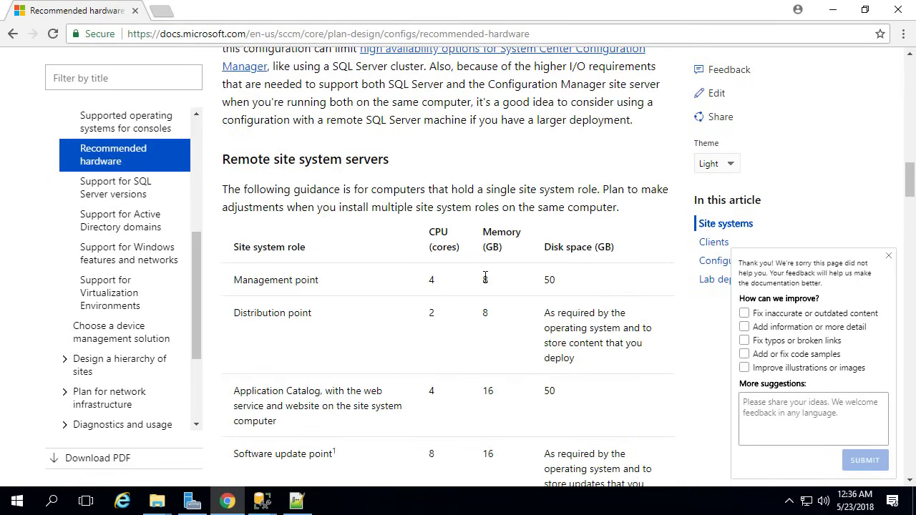
scroll(474, 275, "up", 10)
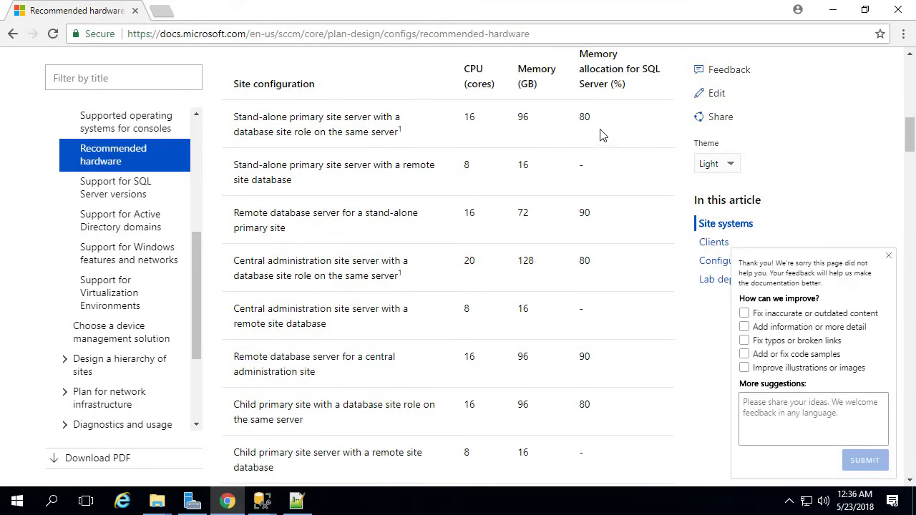
left_click_drag(597, 119, 235, 119)
left_click(553, 156)
Review the Site systems introduction, highlighting the passage about deployments that support the maximum number of clients
scroll(547, 168, "up", 4)
scroll(544, 178, "up", 2)
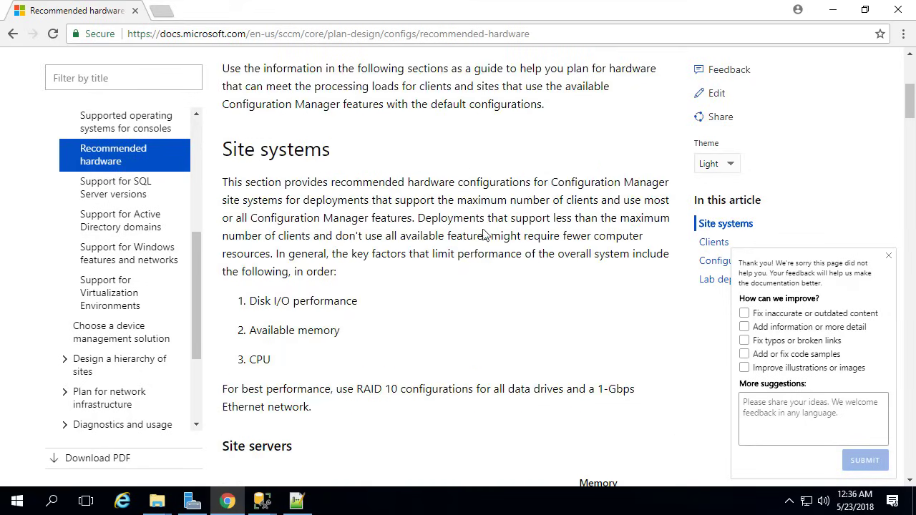
scroll(484, 229, "up", 3)
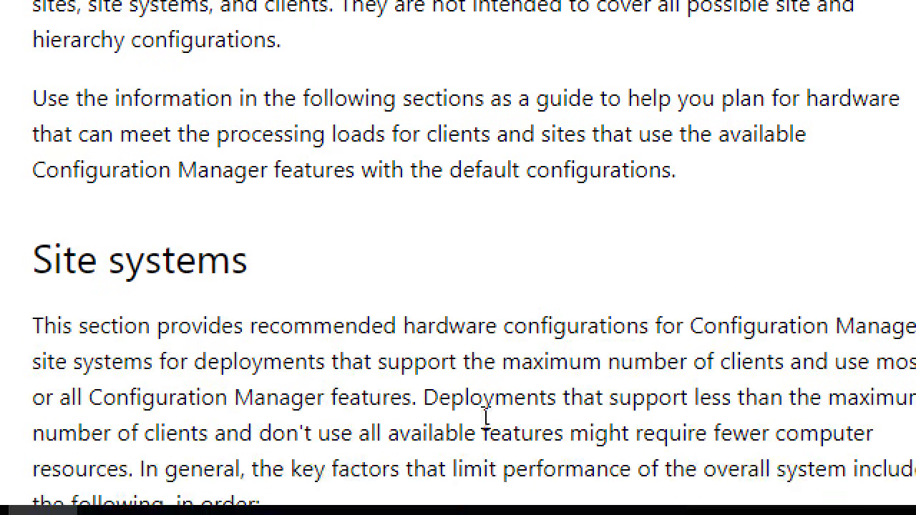
left_click_drag(377, 361, 708, 360)
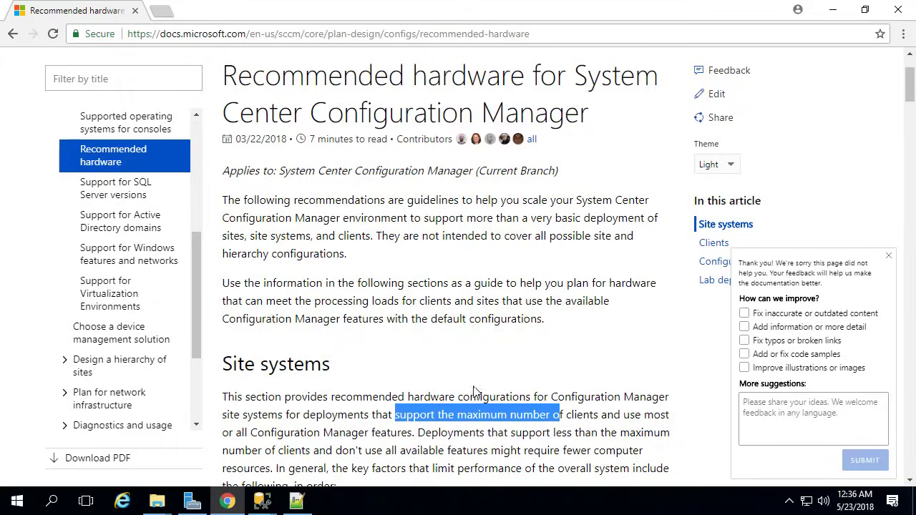
left_click(405, 335)
Examine the CPU and memory recommendations for a stand-alone primary site server with a local database, and return to the New Database dialog
scroll(409, 400, "down", 8)
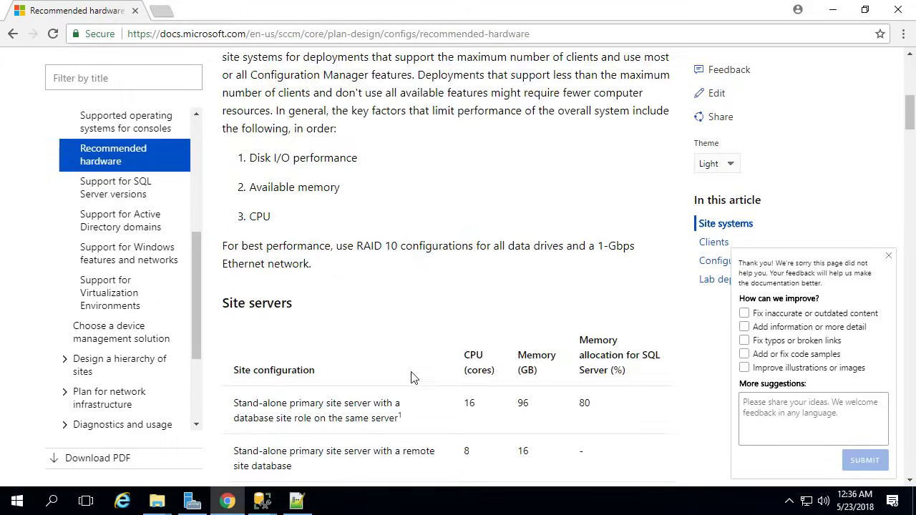
left_click_drag(603, 200, 232, 189)
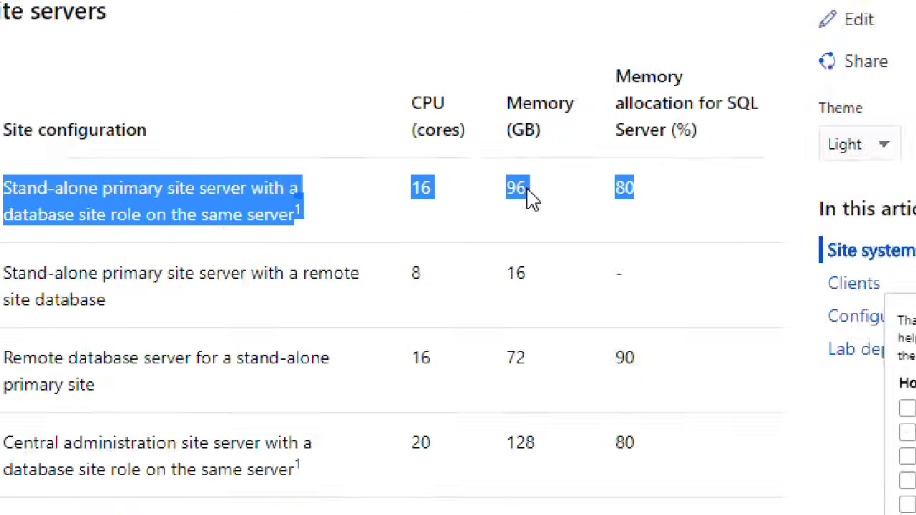
left_click(416, 190)
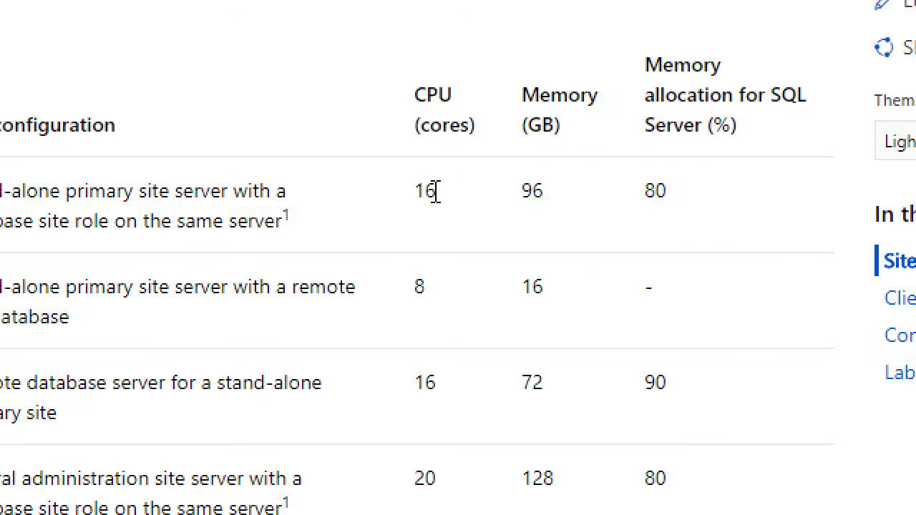
double_click(536, 189)
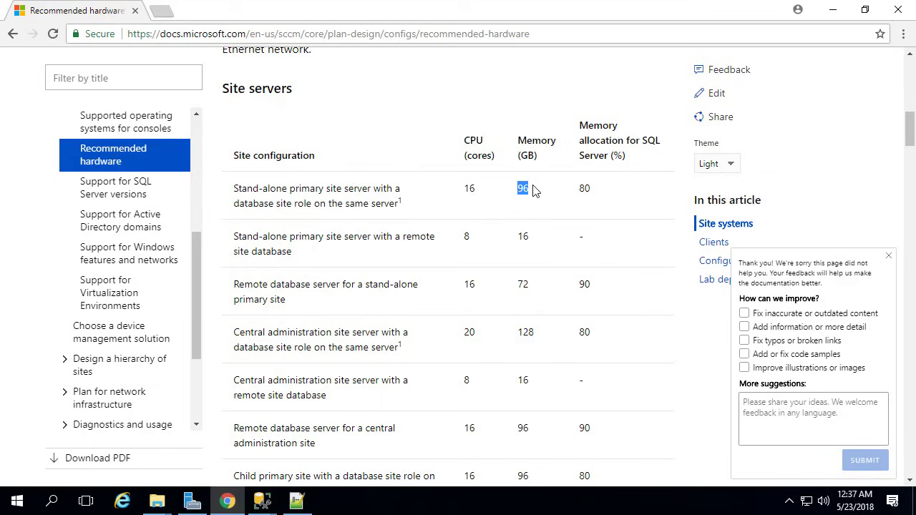
left_click_drag(594, 191, 453, 186)
left_click(832, 10)
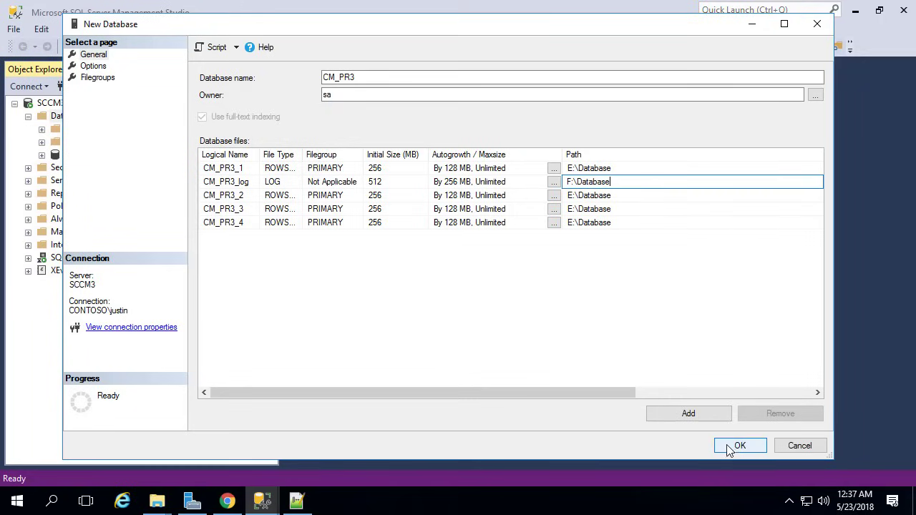
Set the recovery model to Simple, check the Filegroups page and create the CM_PR3 database
left_click(93, 65)
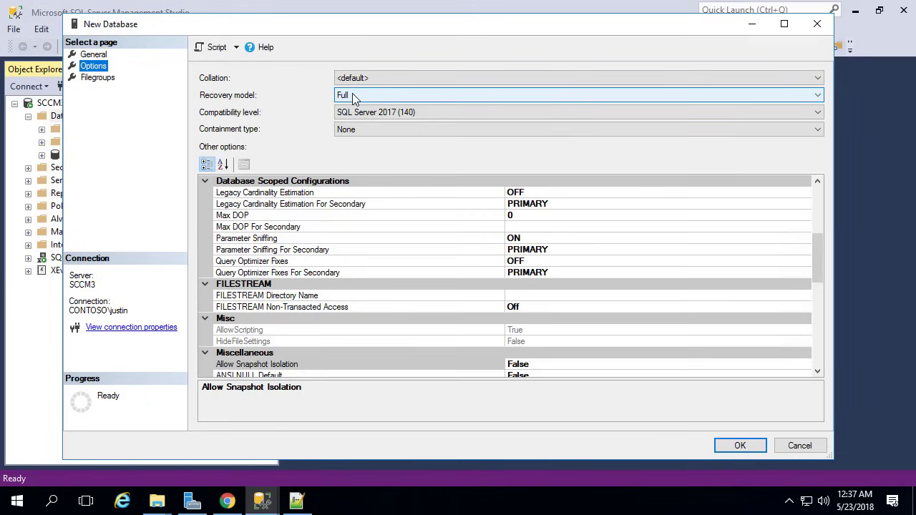
left_click(352, 95)
left_click(358, 127)
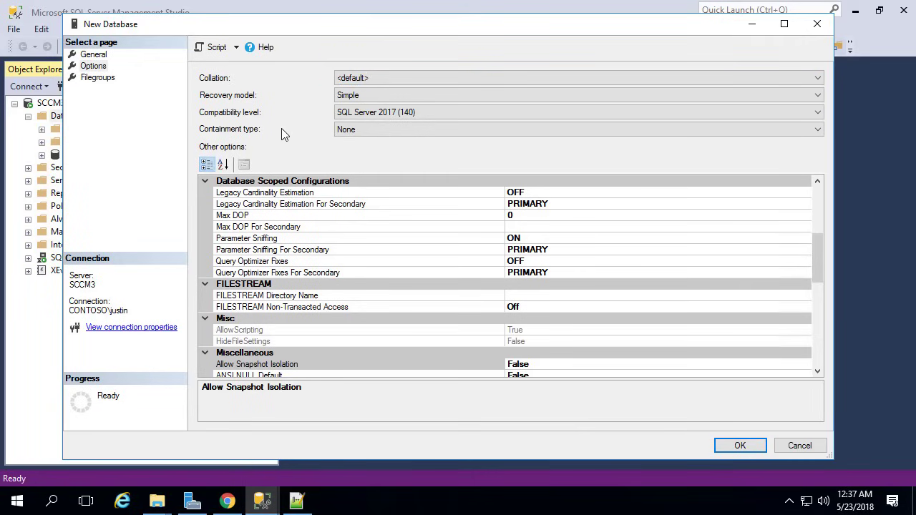
left_click(98, 77)
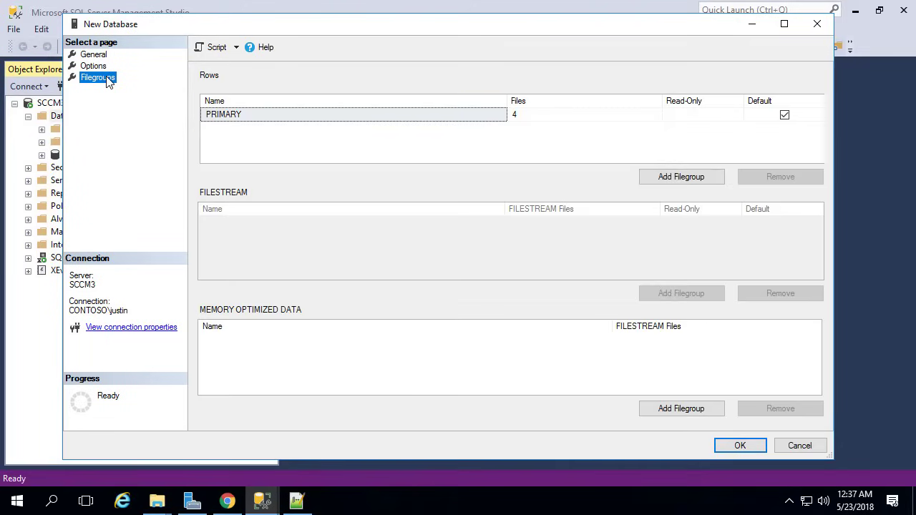
left_click(753, 445)
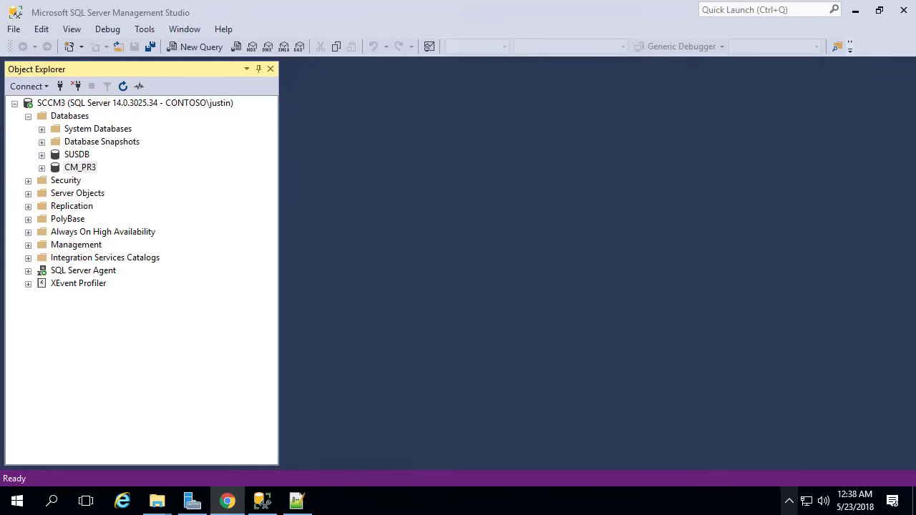
Switch to File Explorer and check the log file in the Database folder on the SCCM_SQL_LDF (F:) drive
mouse_move(163, 506)
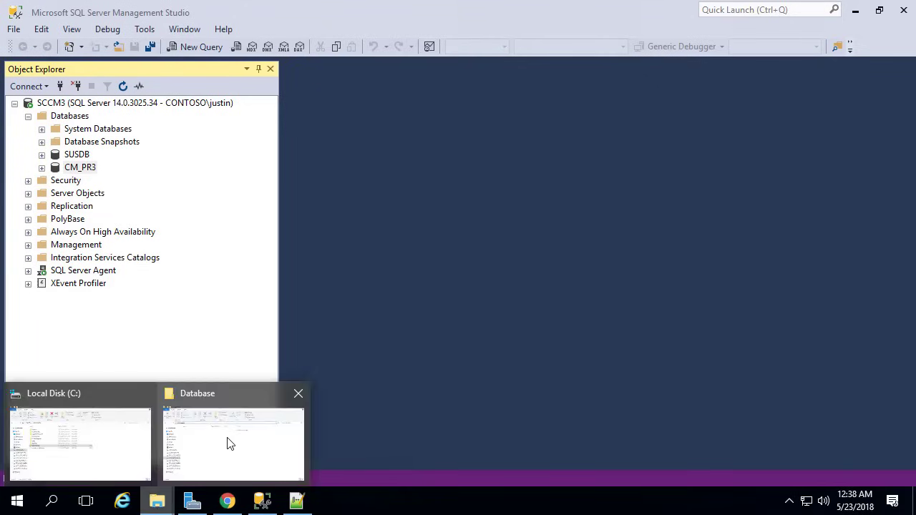
left_click(255, 407)
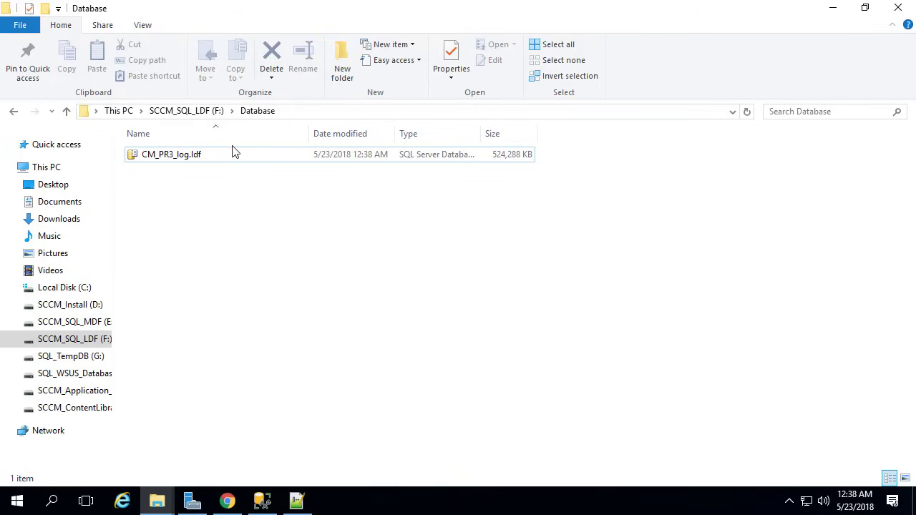
left_click_drag(266, 194, 185, 137)
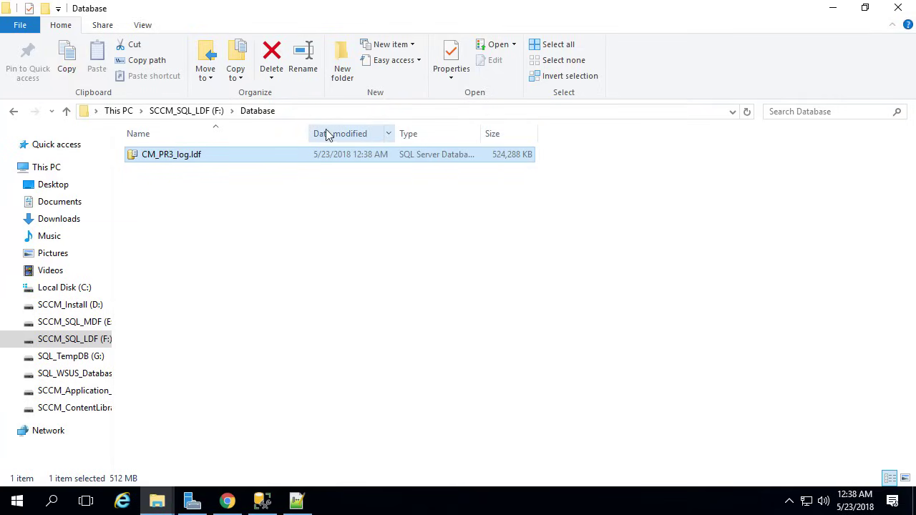
Check the CM_PR3 data files in the Database folder on the SCCM_SQL_MDF (E:) drive and minimize File Explorer
left_click(121, 111)
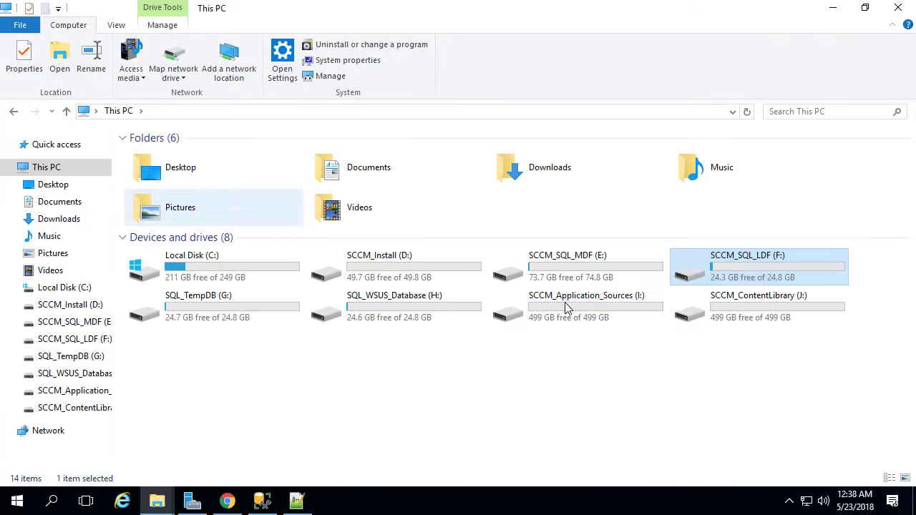
double_click(567, 263)
double_click(212, 158)
left_click_drag(253, 250, 149, 129)
left_click(533, 246)
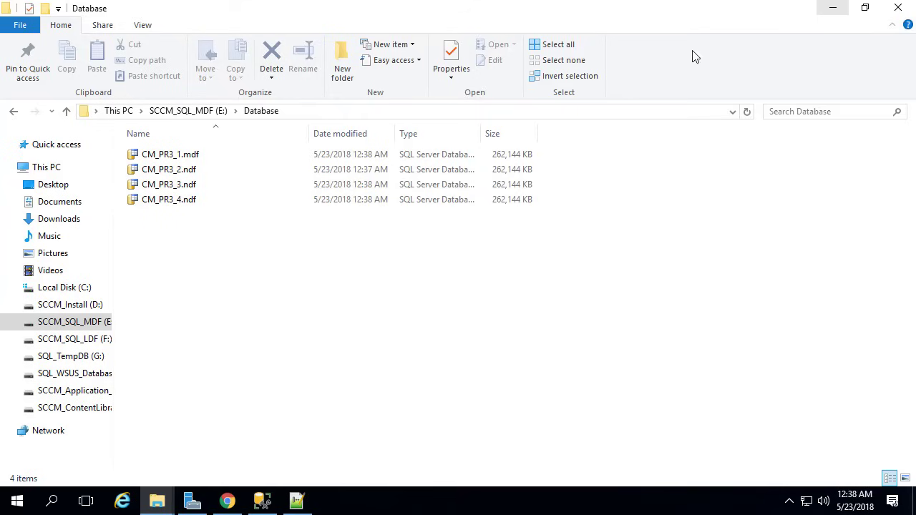
left_click_drag(569, 251, 122, 93)
left_click(412, 274)
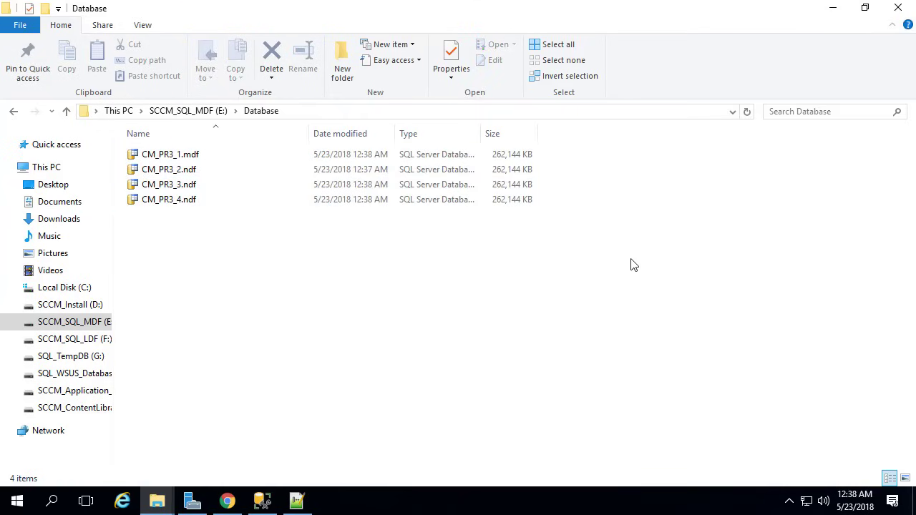
left_click_drag(639, 274, 188, 78)
left_click(835, 10)
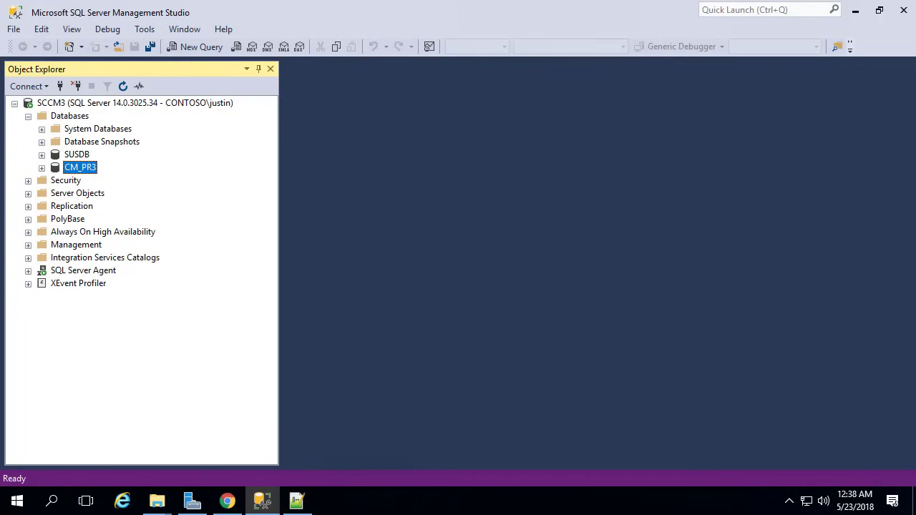
Minimize Management Studio, open C:\SCCMSetupFiles\SCCM_1802\SC_Configmgr_SCEP_1802 in File Explorer and select splash.hta
left_click(854, 12)
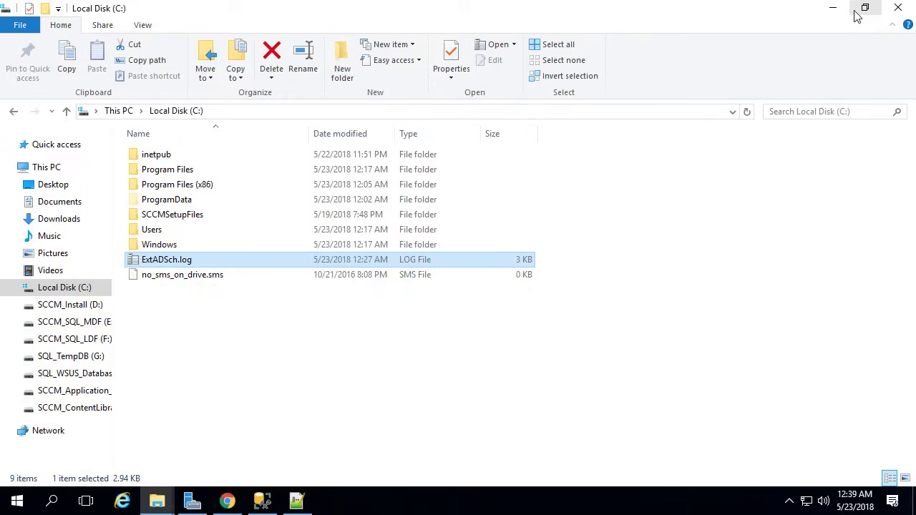
double_click(194, 215)
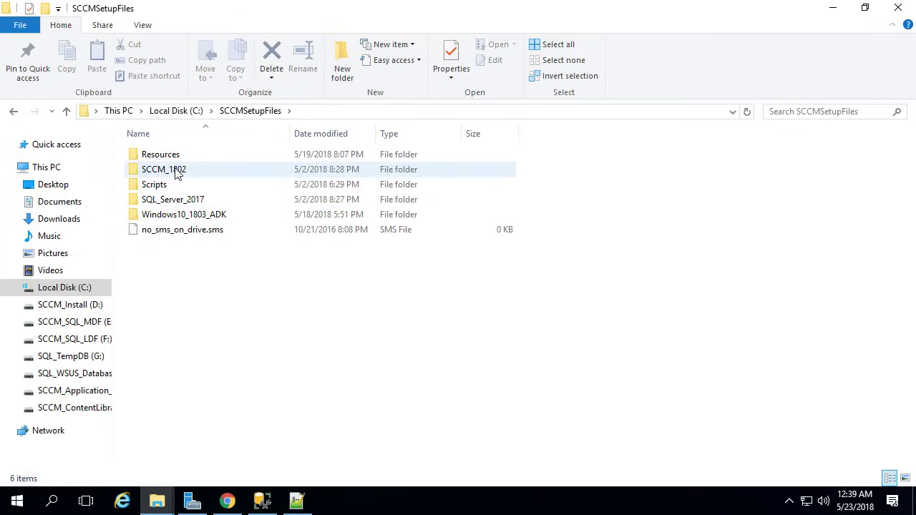
double_click(178, 174)
double_click(204, 172)
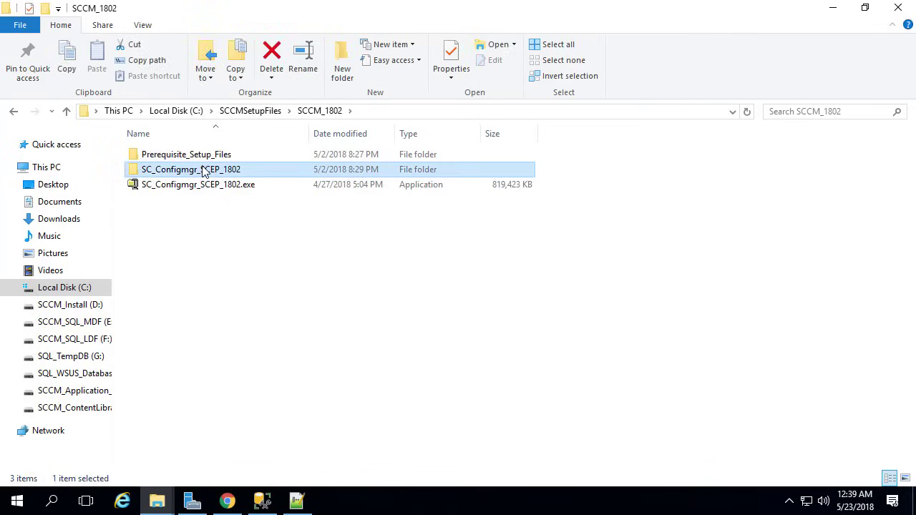
left_click(172, 203)
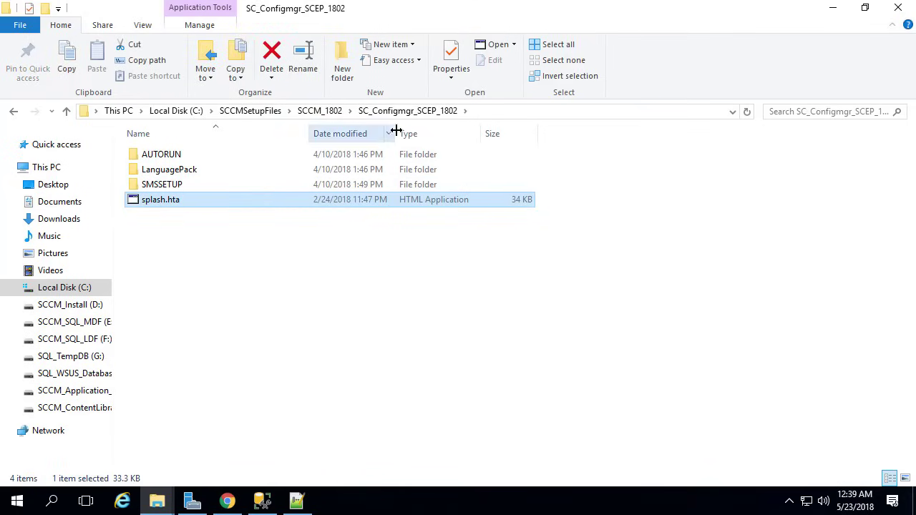
Point out SC_Configmgr_SCEP_1802.exe in the SCCM_1802 folder, reopen the SC_Configmgr_SCEP_1802 folder and review its extracted contents
left_click(318, 115)
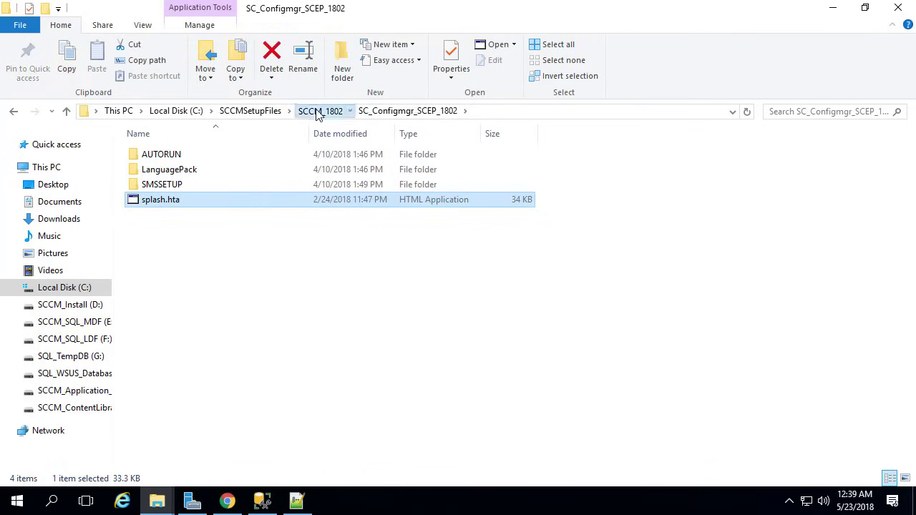
left_click(246, 188)
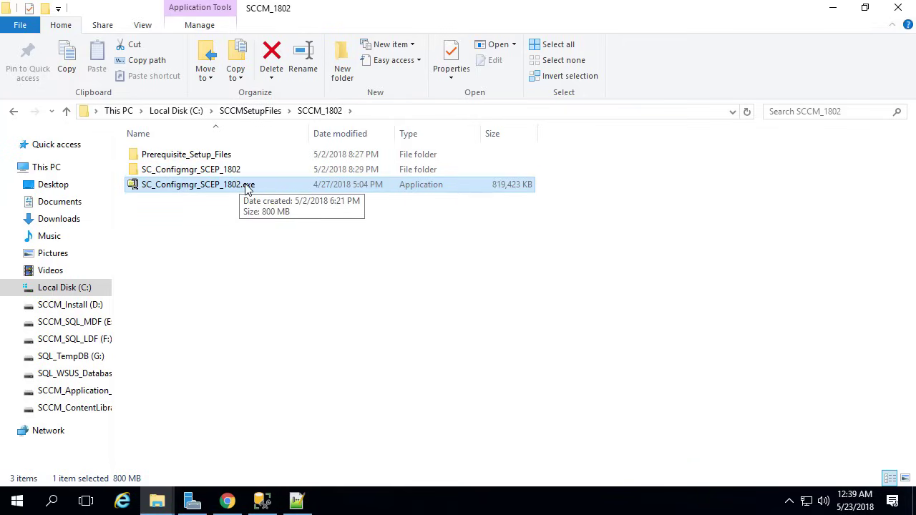
double_click(229, 173)
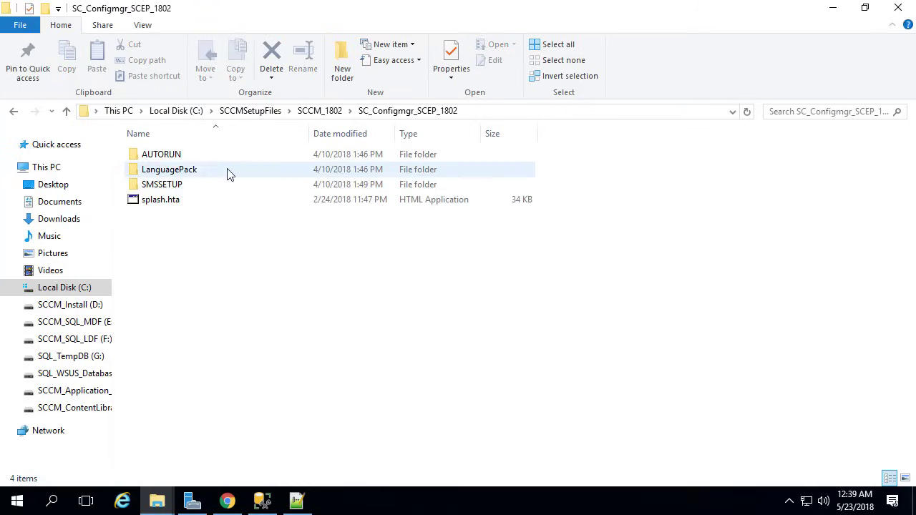
left_click_drag(329, 325, 184, 204)
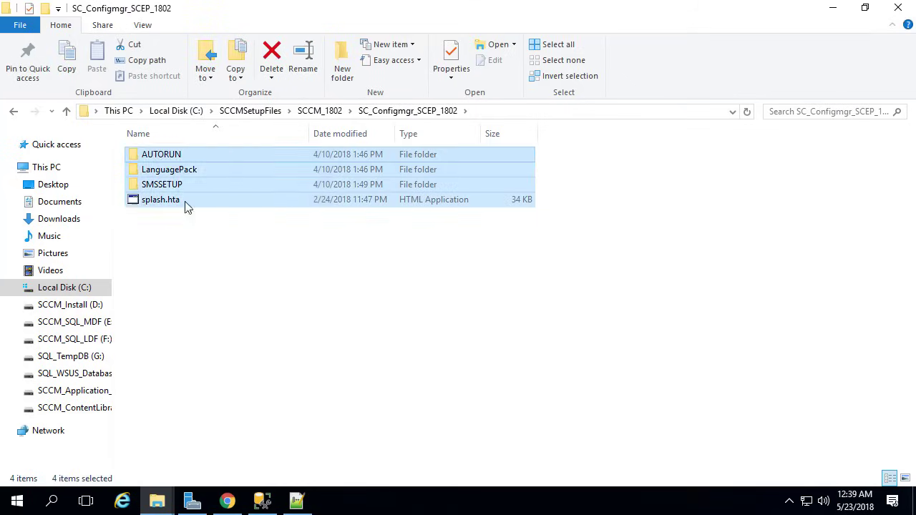
left_click(173, 227)
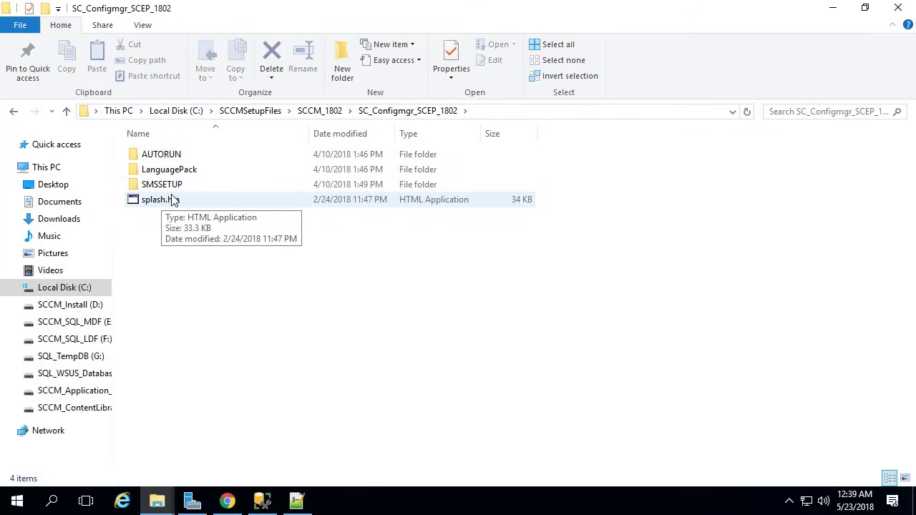
Launch splash.hta, start the installation and choose to install a Configuration Manager primary site without the typical installation options
double_click(165, 200)
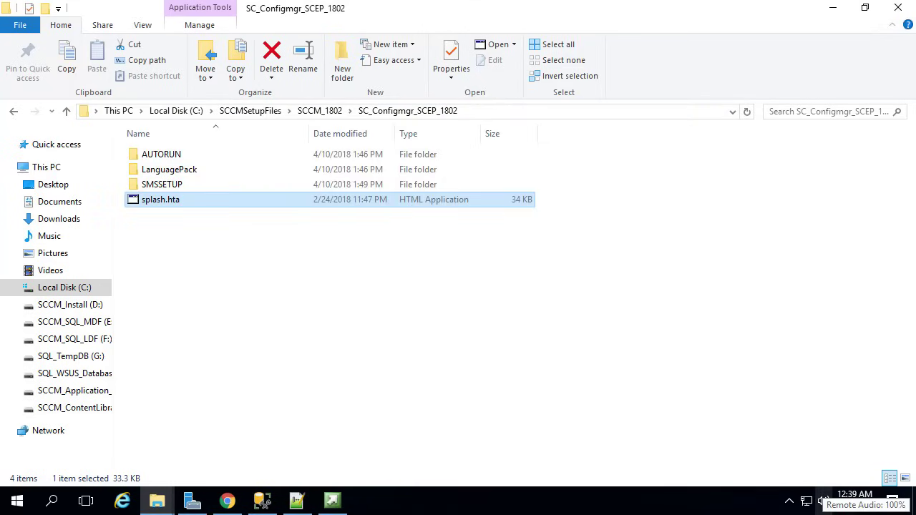
left_click(333, 501)
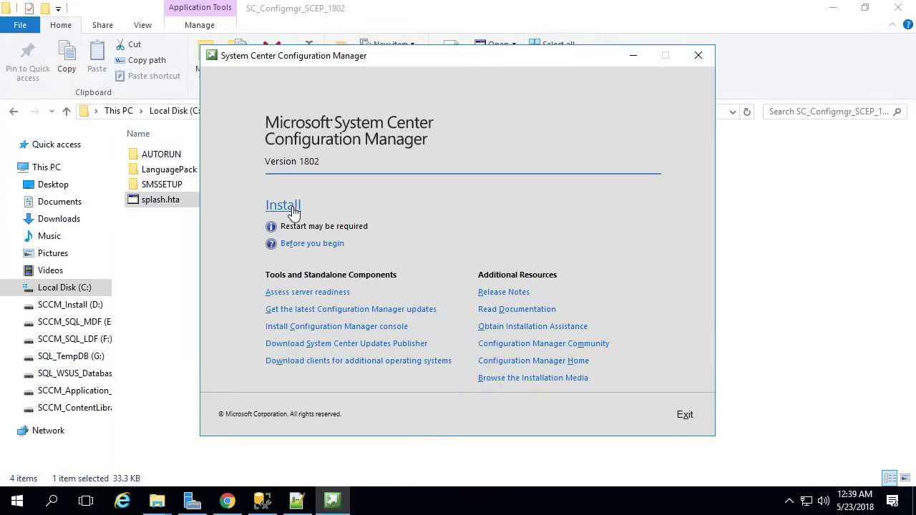
left_click(292, 206)
left_click(419, 349)
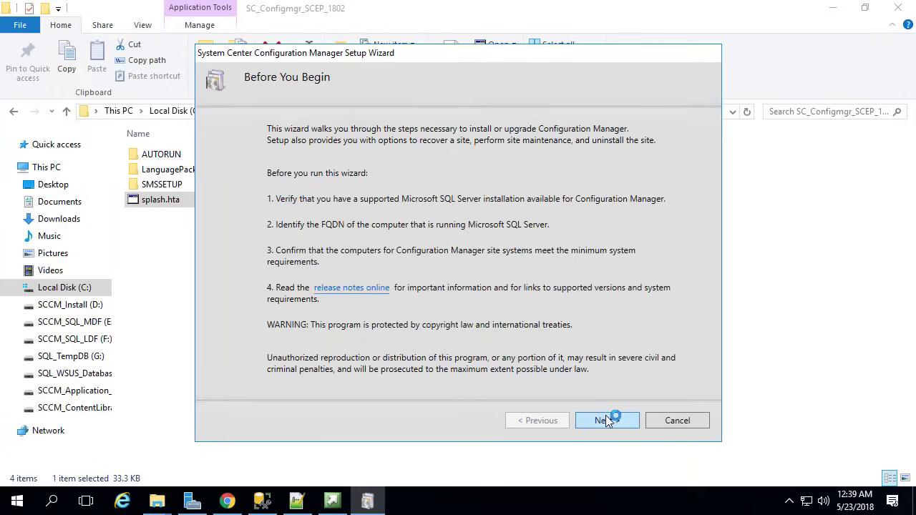
left_click(605, 420)
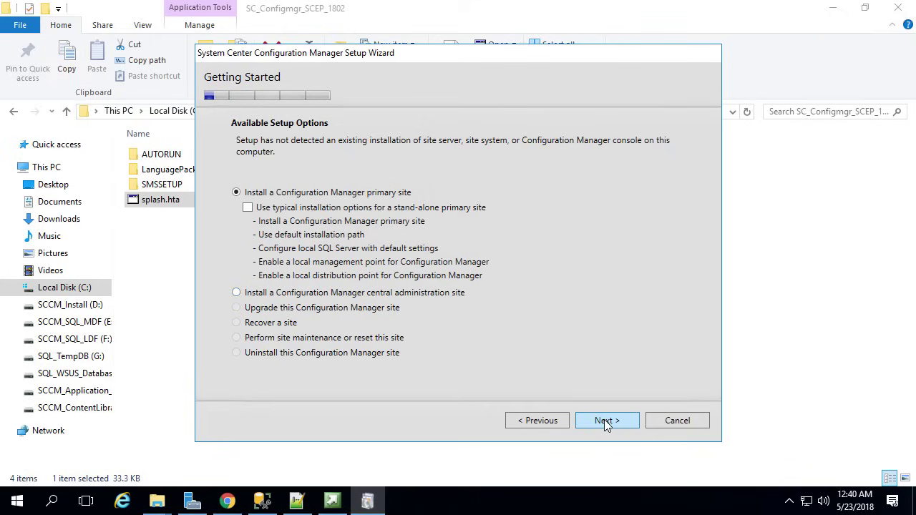
left_click(604, 420)
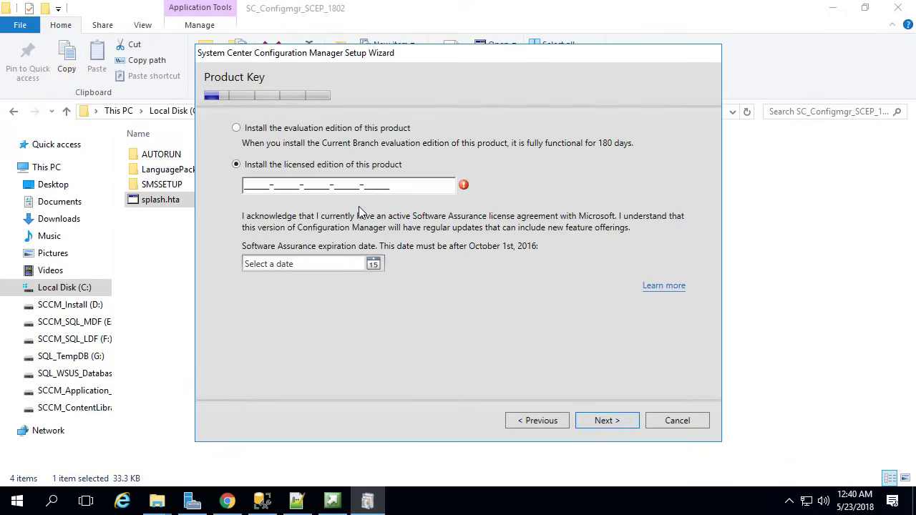
Compare the licensed and evaluation options, choose the evaluation edition of the product and continue to the license terms
left_click(357, 131)
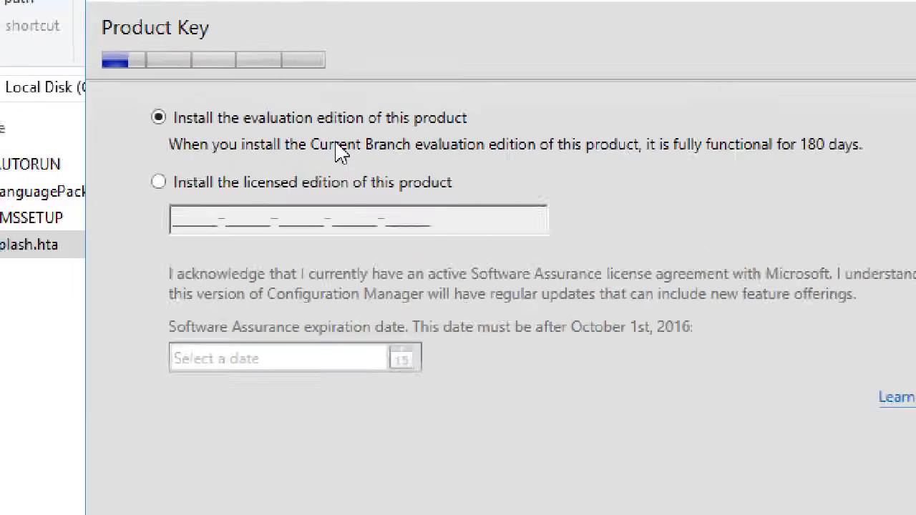
left_click(335, 186)
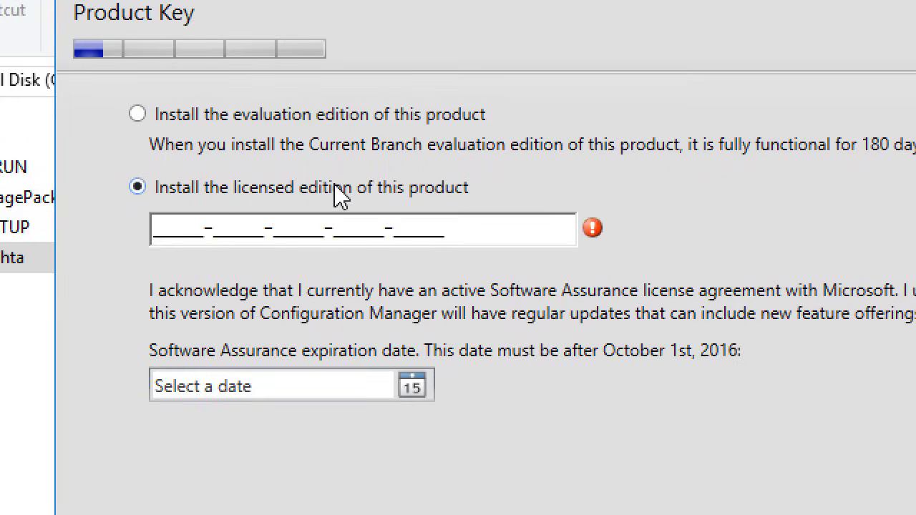
left_click(328, 114)
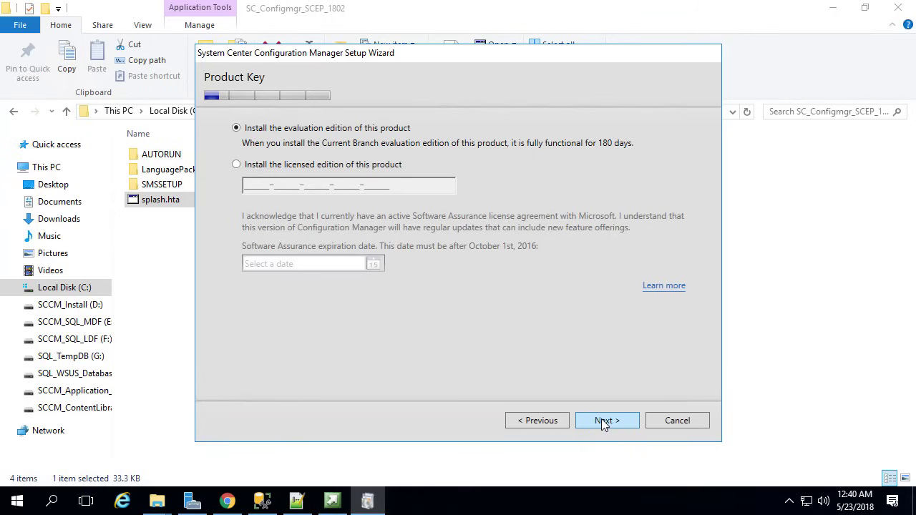
left_click(601, 418)
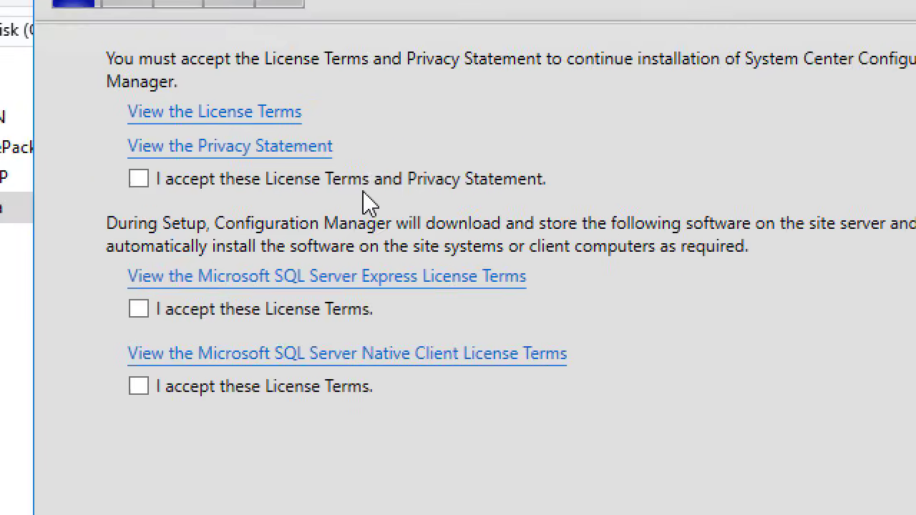
Accept the product license terms and privacy statement, plus the SQL Server Express and SQL Server Native Client license terms, and continue
left_click(364, 189)
left_click(331, 315)
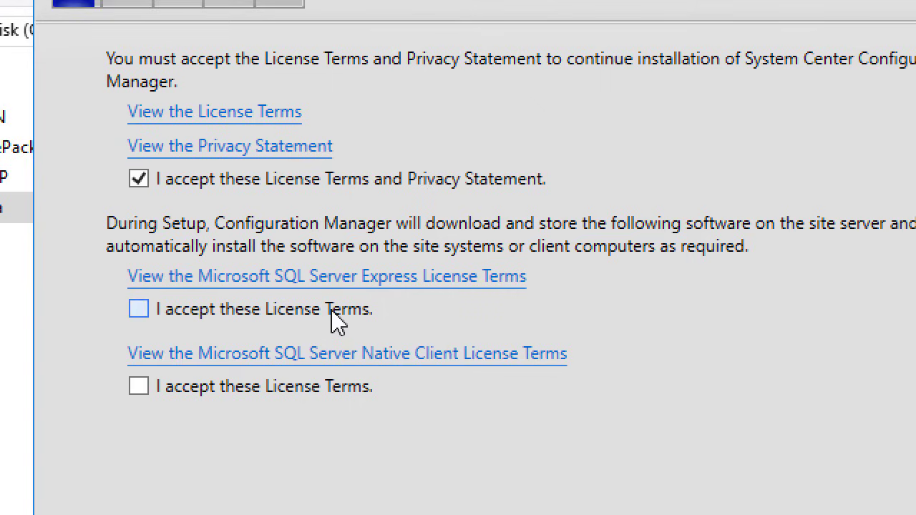
left_click(328, 384)
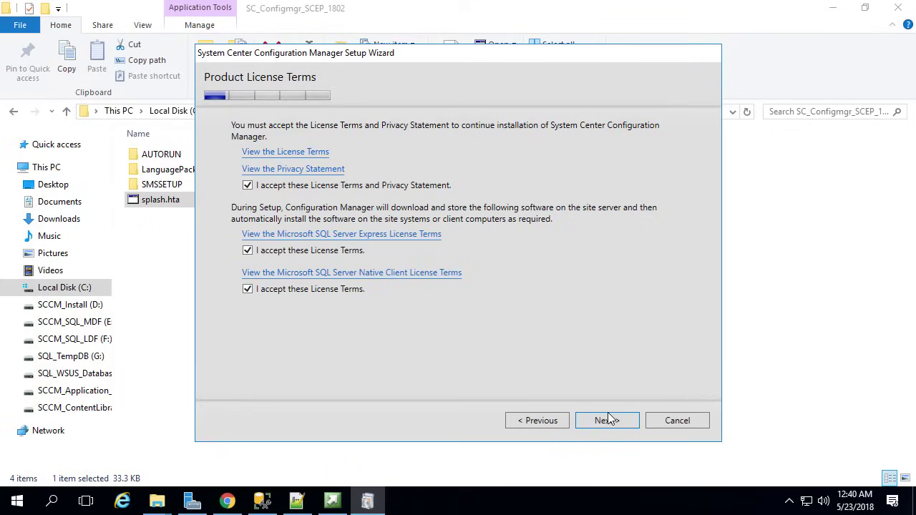
left_click(607, 420)
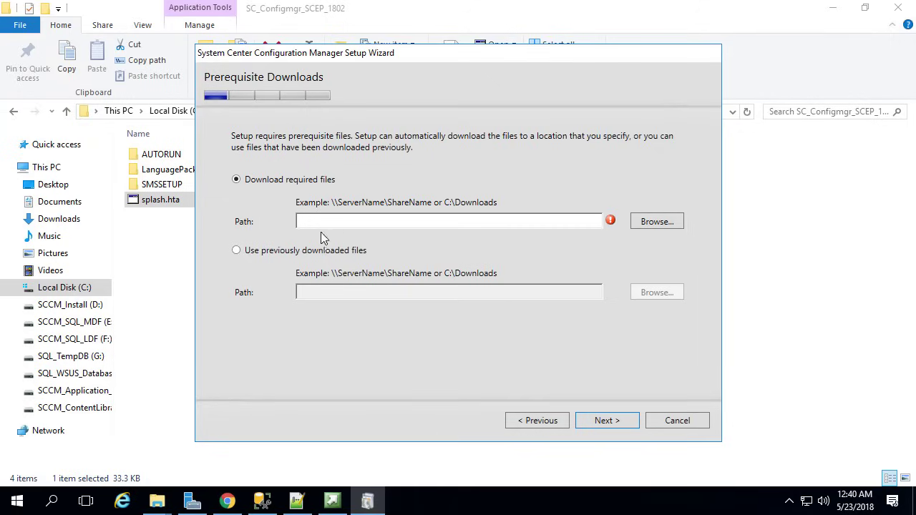
Switch to File Explorer, open the Prerequisite_Setup_Files folder inside SCCM_1802 and copy its full path
left_click(170, 223)
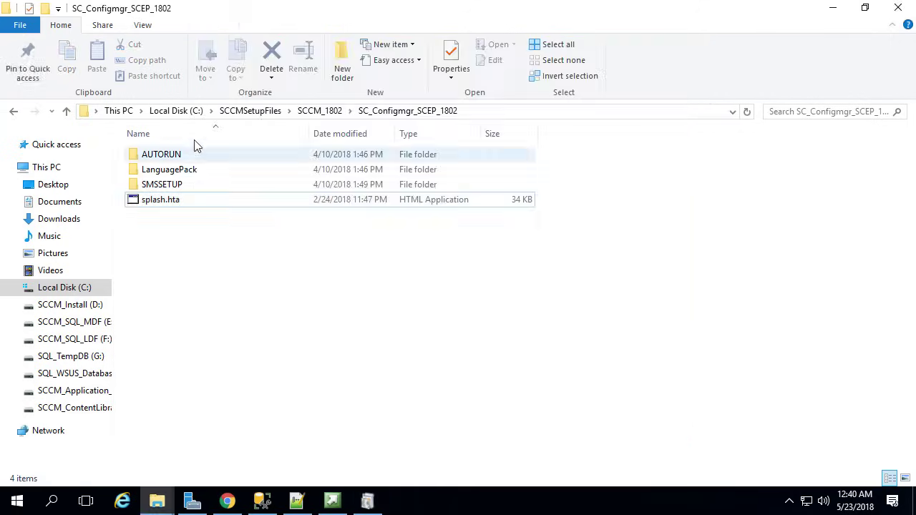
left_click(325, 112)
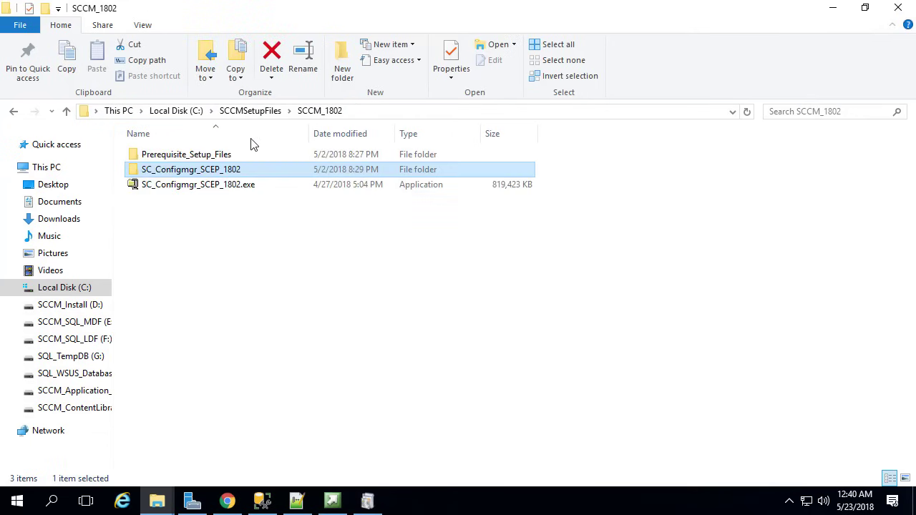
double_click(200, 152)
left_click(541, 114)
key("ctrl+c")
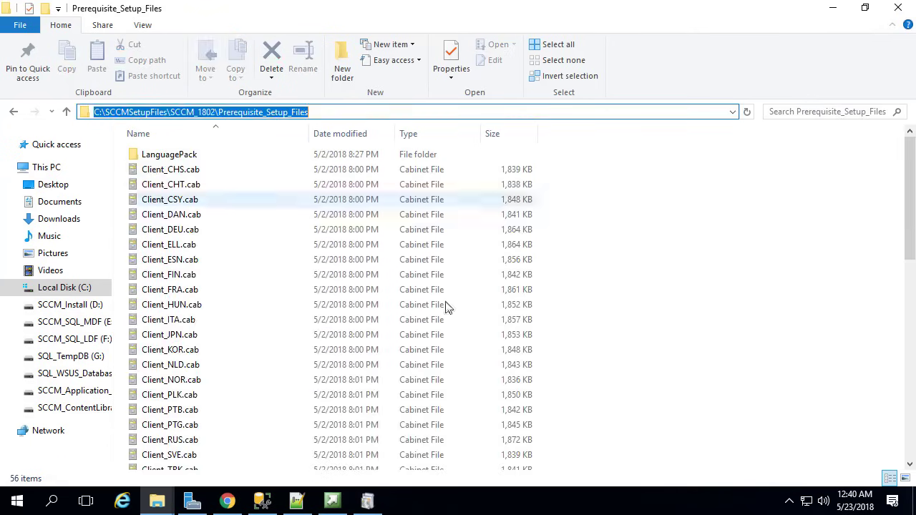
Use previously downloaded prerequisite files from C:\SCCMSetupFiles\SCCM_1802\Prerequisite_Setup_Files in the setup wizard and keep only English as server and client language
left_click(335, 502)
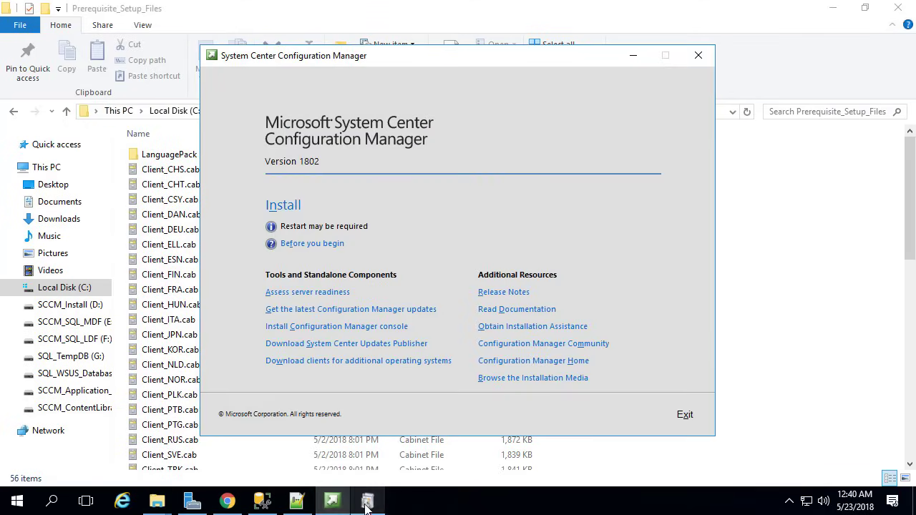
left_click(367, 502)
left_click(310, 252)
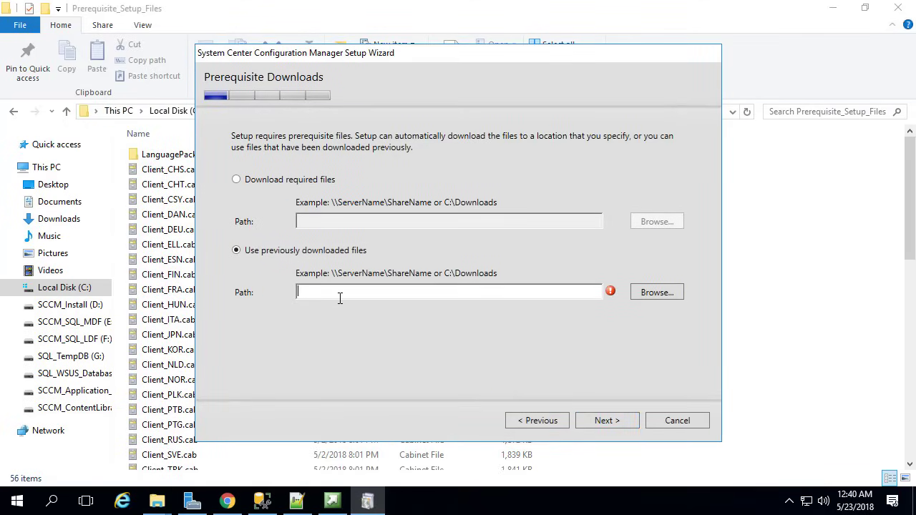
key("ctrl+v")
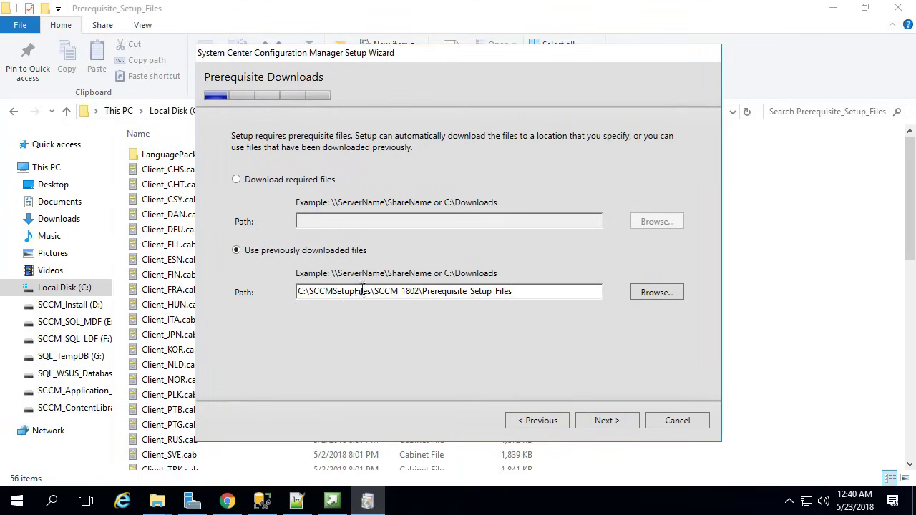
left_click(610, 421)
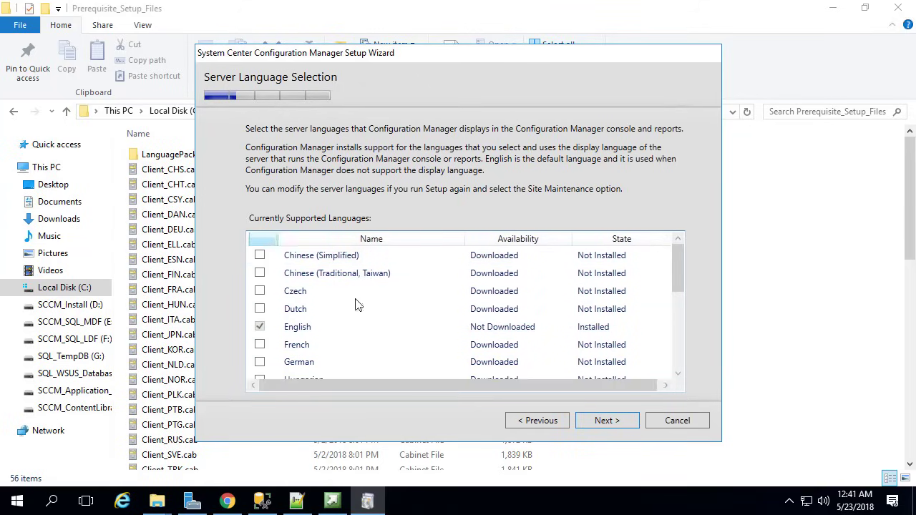
left_click(593, 424)
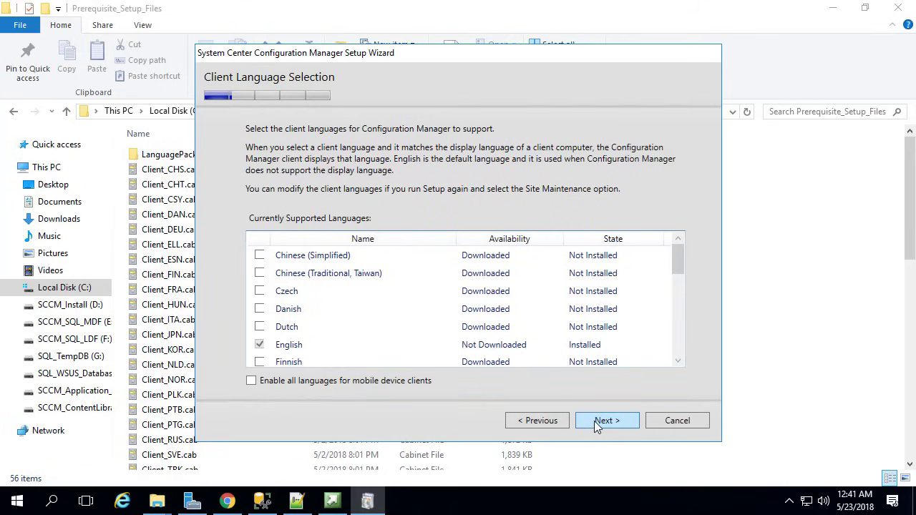
left_click(594, 420)
Set the site code to PR3 and the site name to Demo Site
left_click(352, 162)
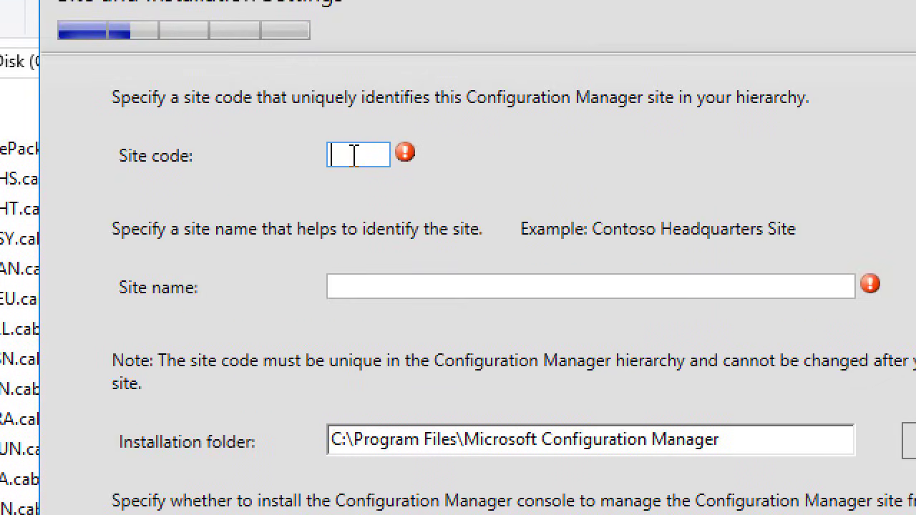
type("PR1")
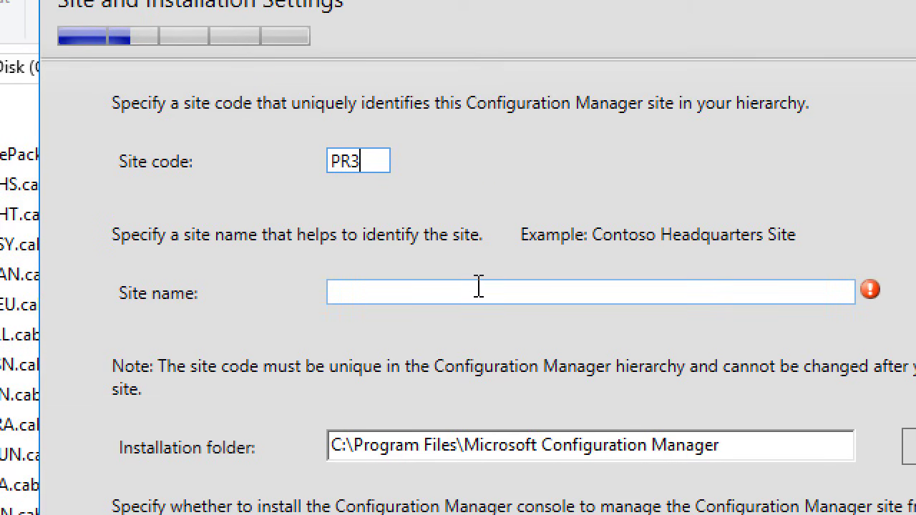
left_click(478, 286)
type("Dem")
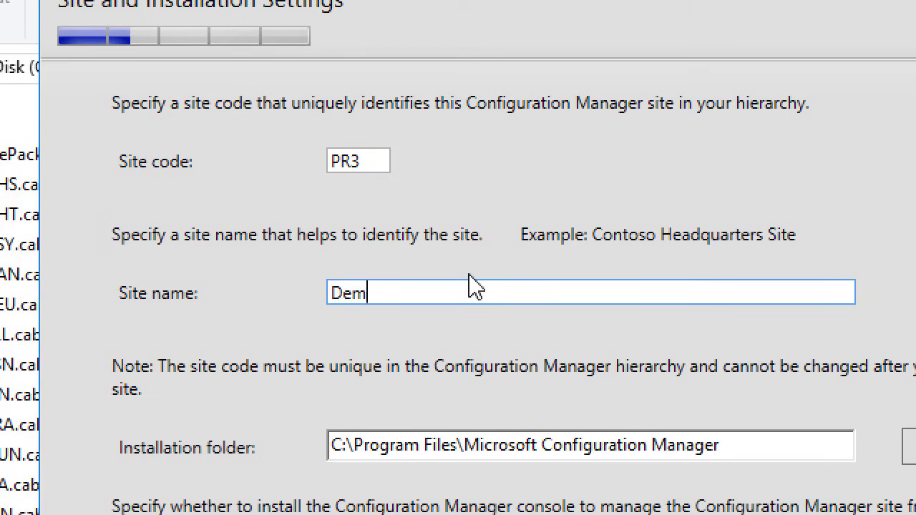
type("o Site")
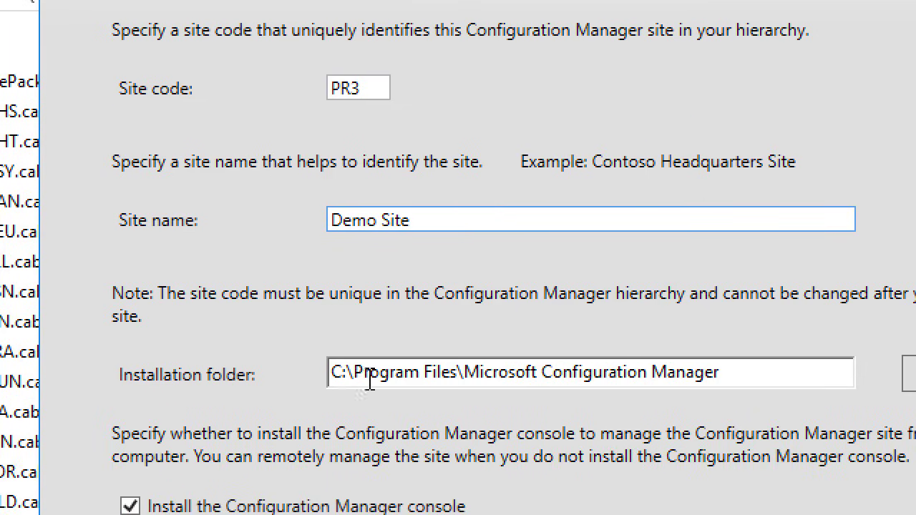
Set the installation folder to D:\Microsoft Configuration Manager, keep the console installation enabled and continue
left_click_drag(459, 371, 348, 371)
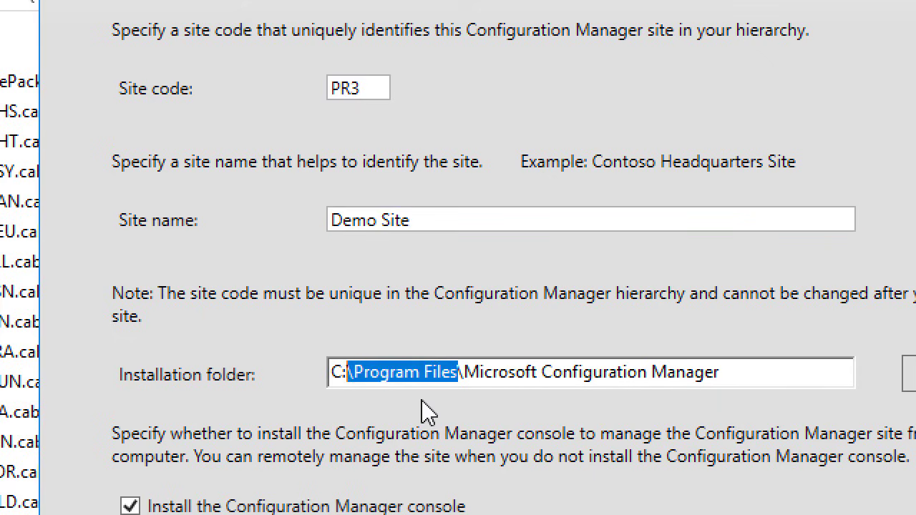
key("shift+Right")
key("BackSpace")
key("BackSpace")
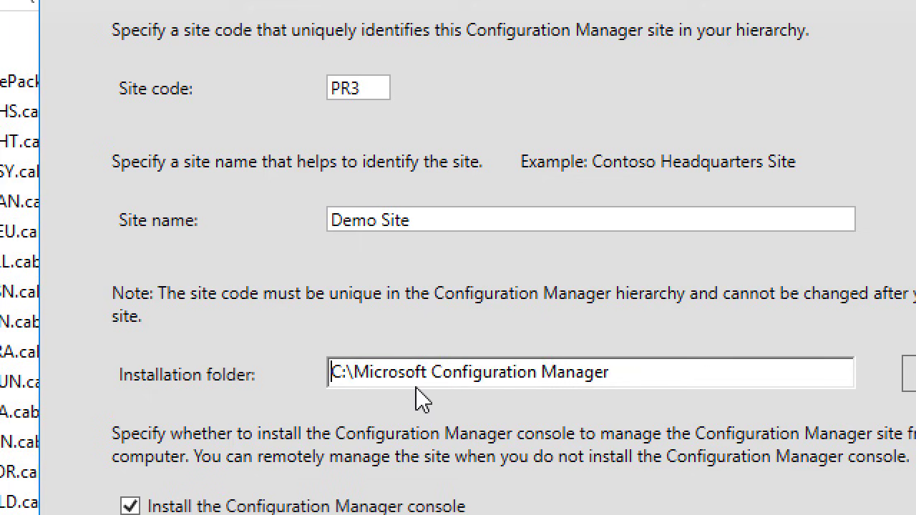
key("Delete")
key("Delete")
type("D:")
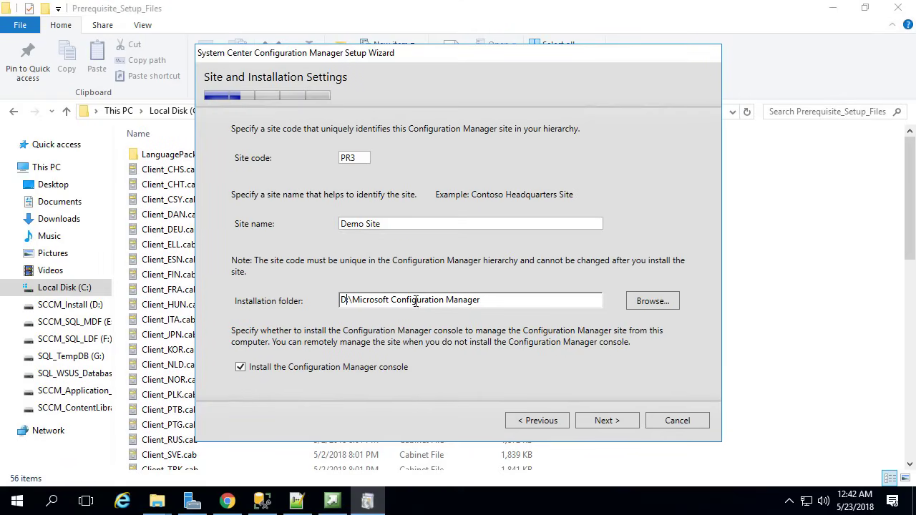
left_click_drag(483, 295, 317, 287)
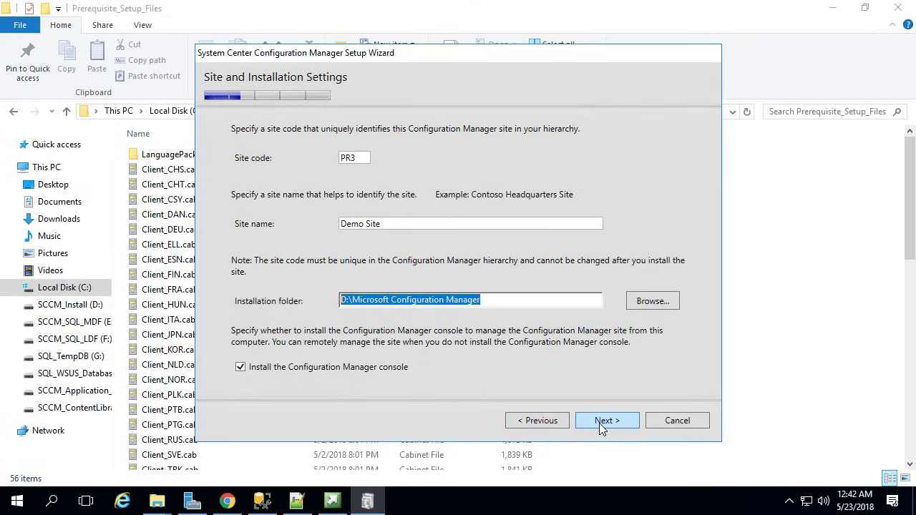
left_click(605, 421)
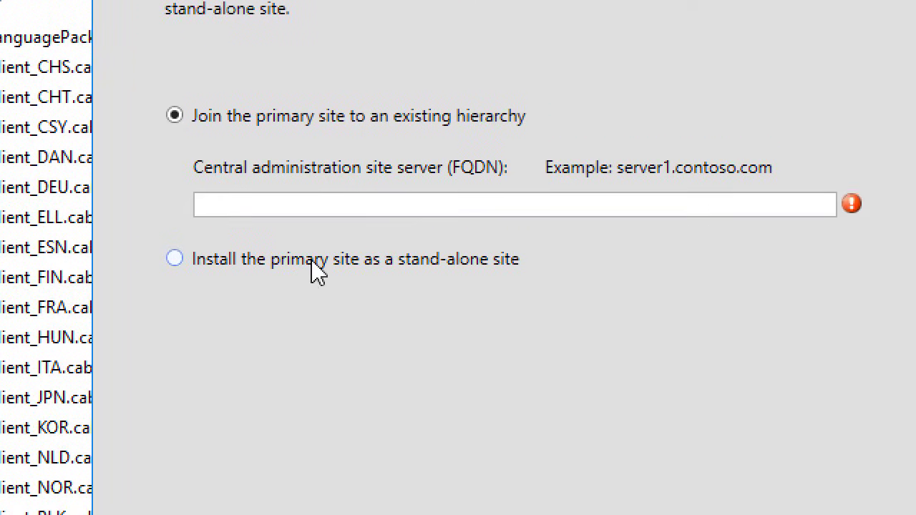
Choose to install the primary site as a stand-alone site and confirm the choice
left_click(305, 267)
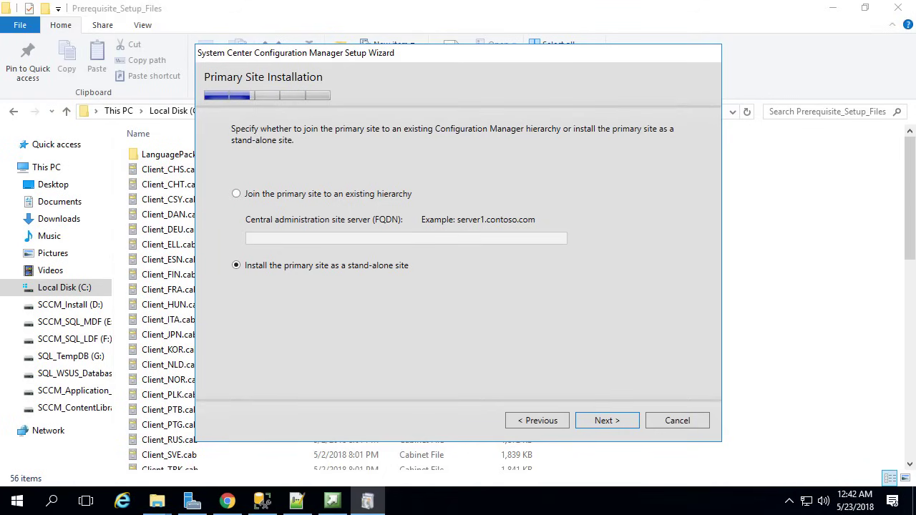
left_click(609, 423)
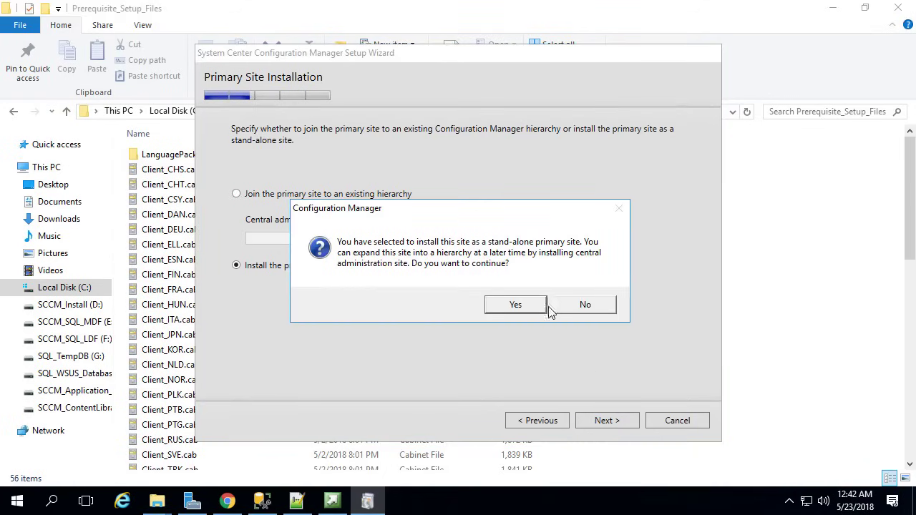
left_click(515, 310)
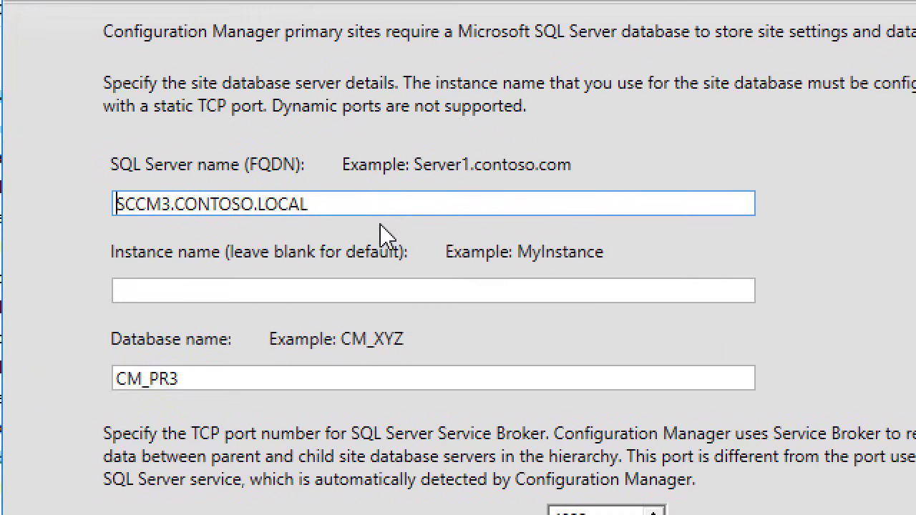
Keep SCCM3.CONTOSO.LOCAL as SQL Server name with a blank instance name and CM_PR3 as database name, and continue
left_click_drag(370, 203, 148, 175)
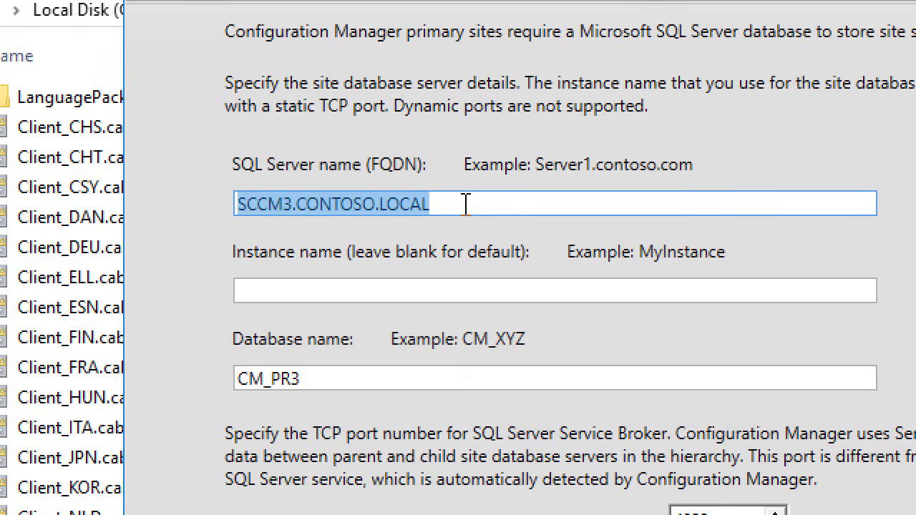
left_click(466, 204)
left_click_drag(466, 204, 326, 181)
left_click(274, 204)
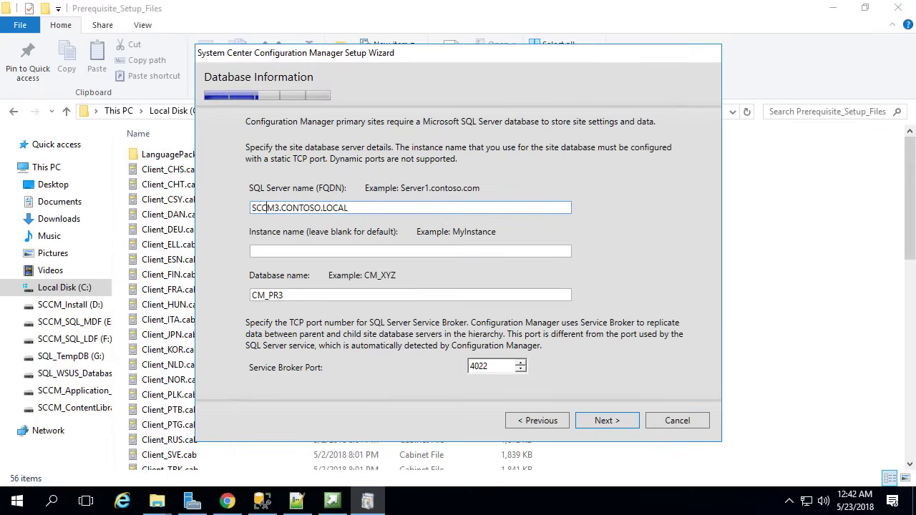
left_click(289, 248)
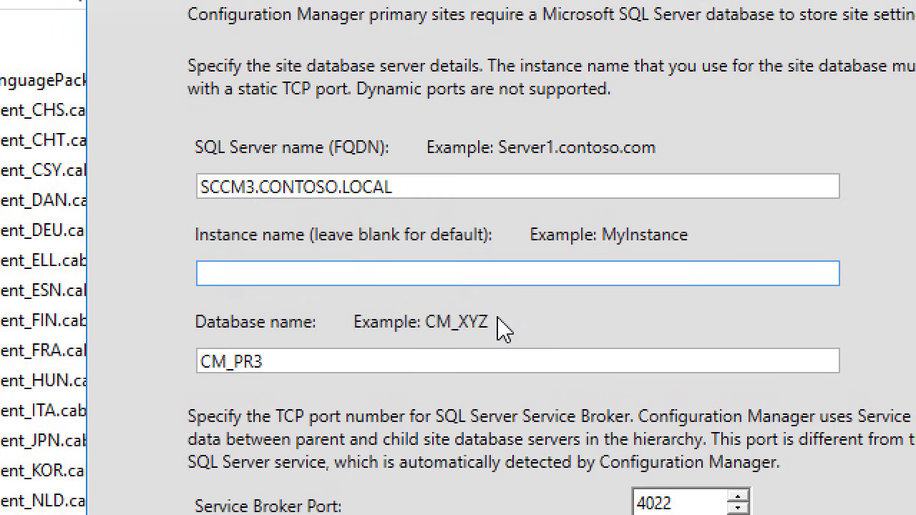
key("Tab")
left_click(279, 361)
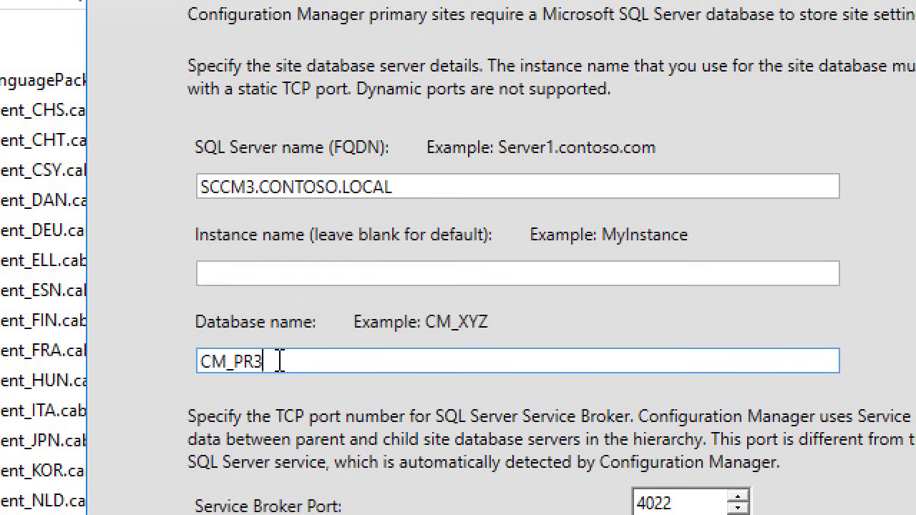
left_click_drag(264, 362, 284, 367)
left_click(239, 363)
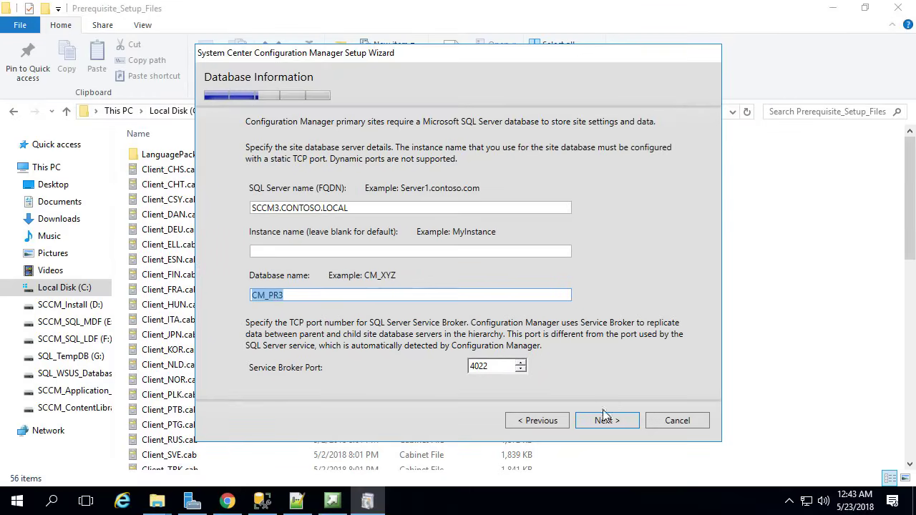
left_click(608, 418)
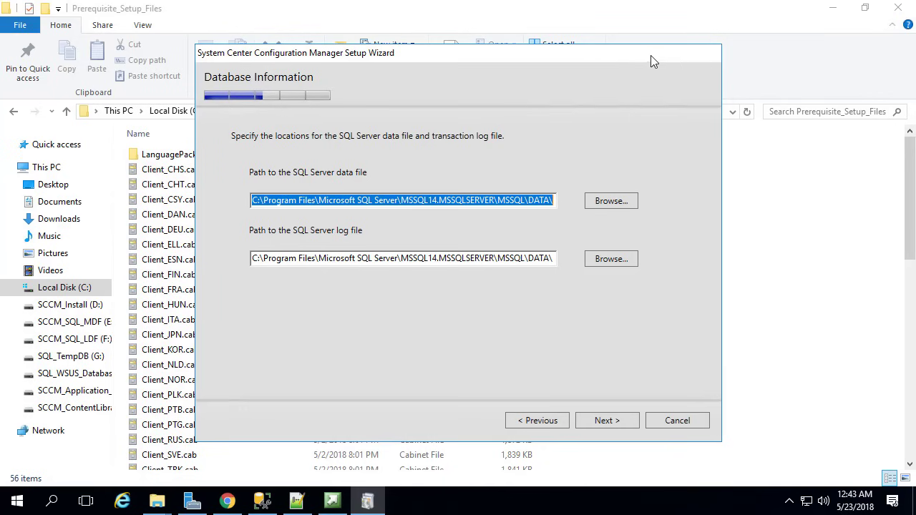
Set the SQL Server data file path to E:\Database, copying the location from the database folder on the SCCM_SQL_MDF drive
left_click_drag(630, 57, 789, 55)
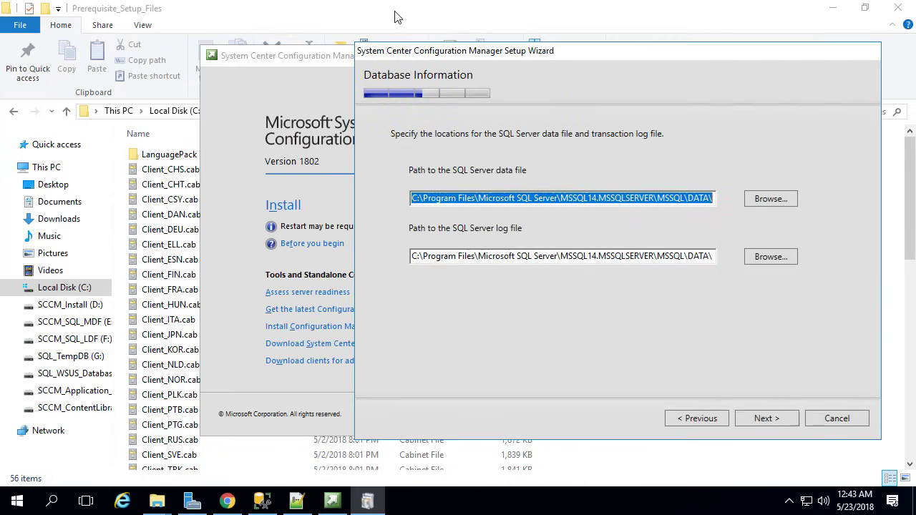
left_click_drag(320, 14, 1, 143)
left_click(323, 23)
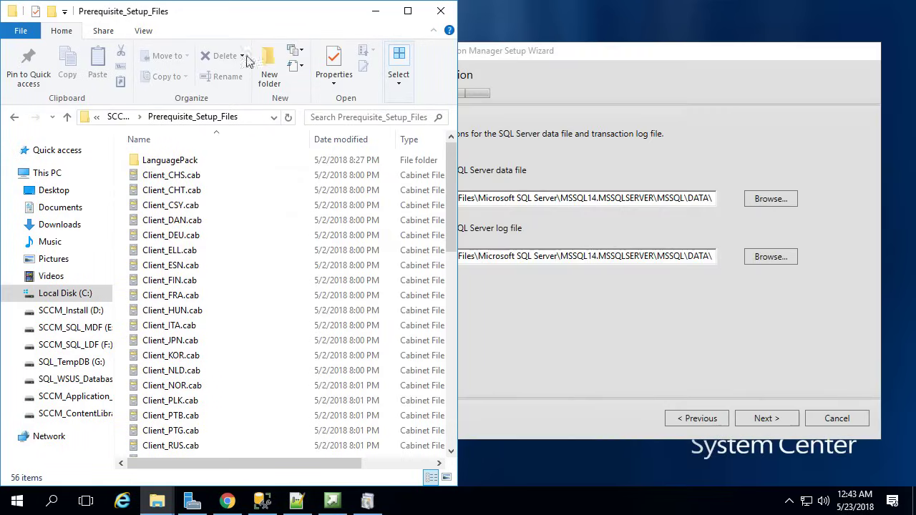
left_click(75, 310)
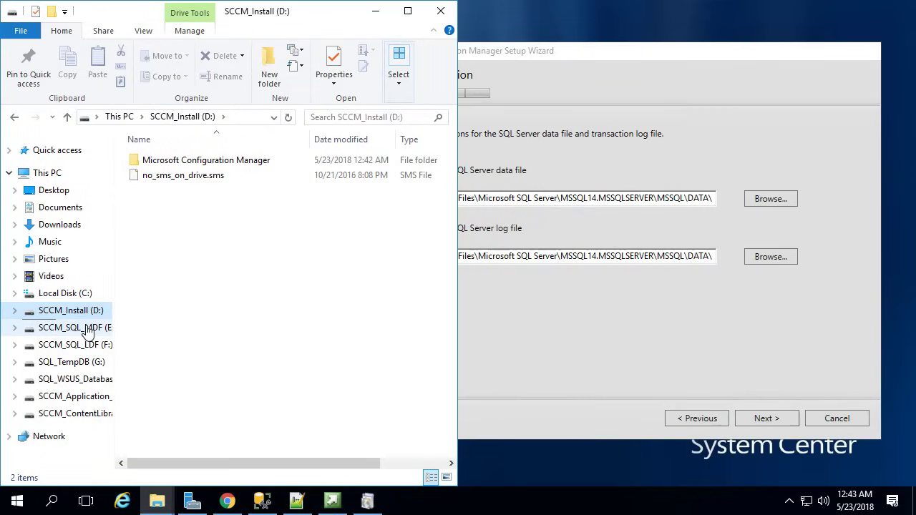
left_click(86, 328)
double_click(172, 163)
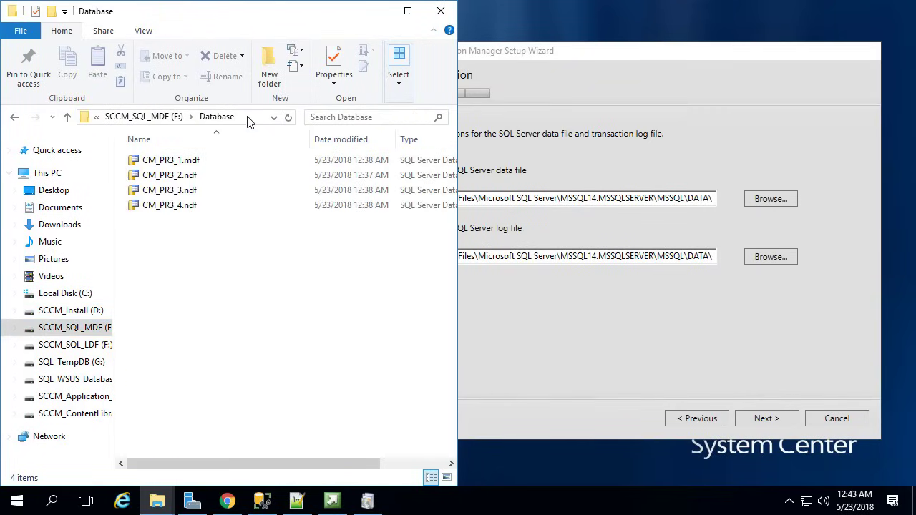
left_click(248, 119)
key("ctrl+c")
left_click(533, 194)
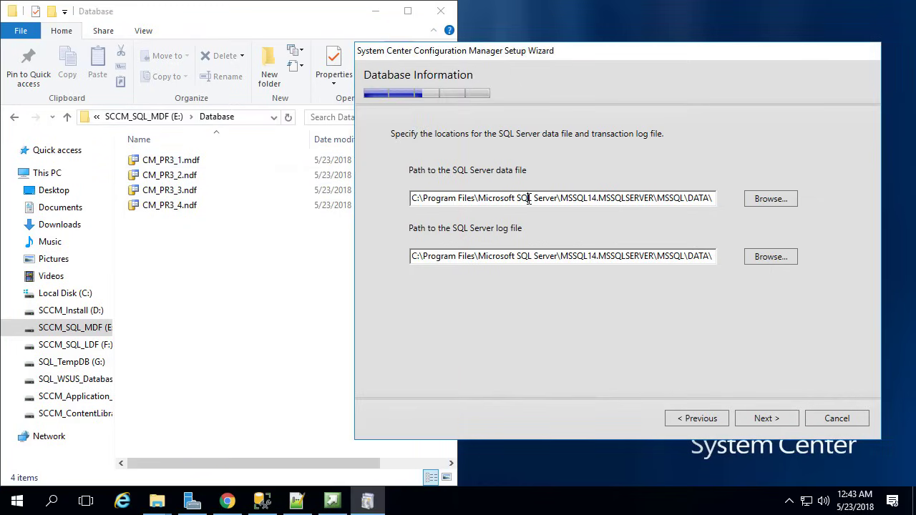
key("ctrl+v")
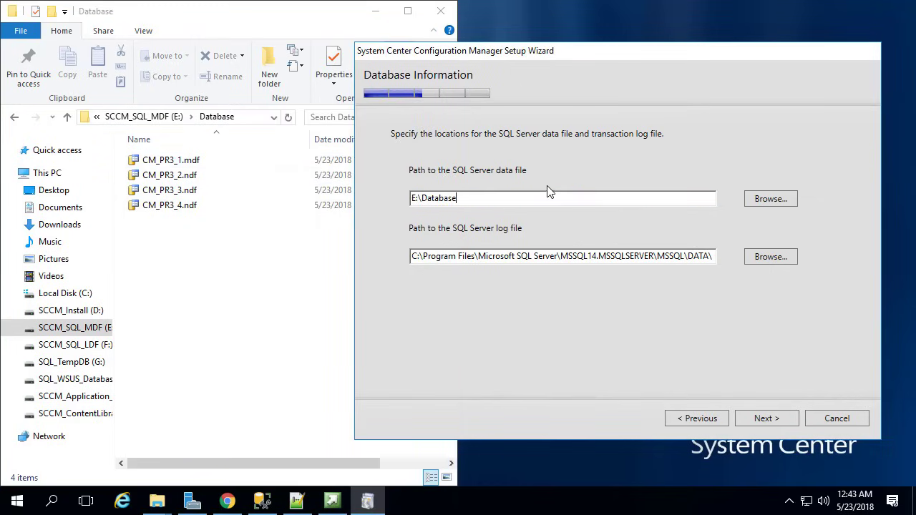
Set the SQL Server log file path to F:\Database, copied from the SCCM_SQL_LDF drive's database folder, and continue
left_click(71, 344)
double_click(165, 161)
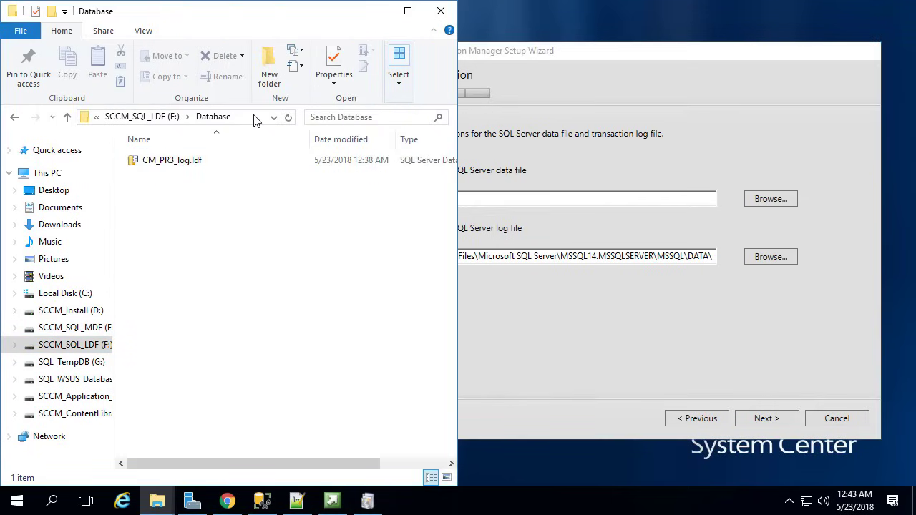
left_click(257, 118)
key("ctrl+c")
left_click(573, 259)
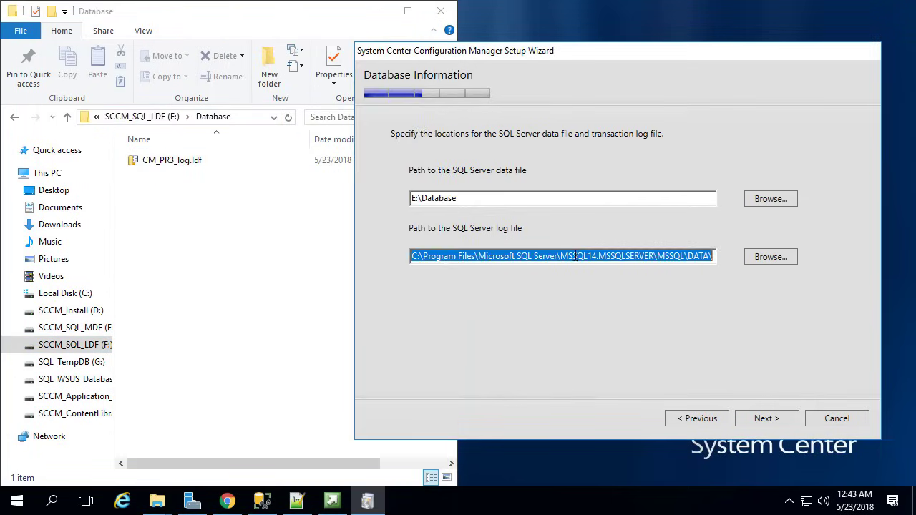
key("ctrl+v")
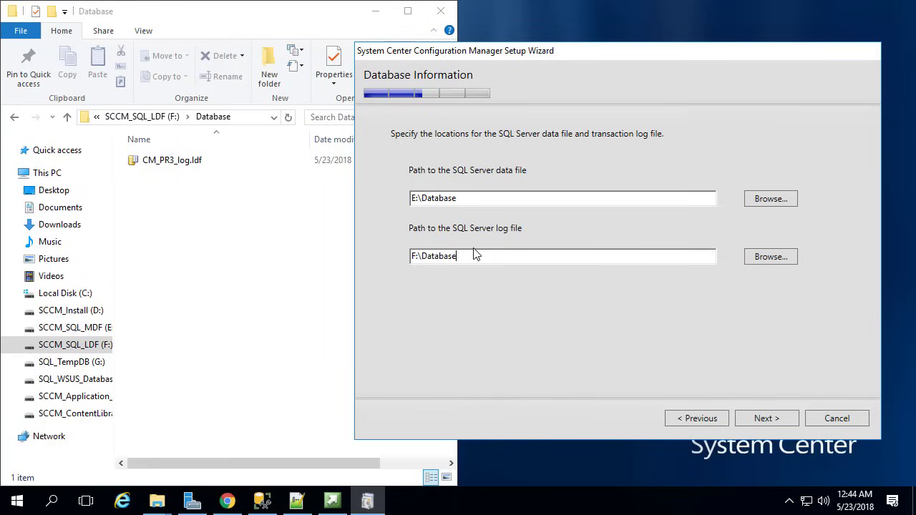
left_click(770, 422)
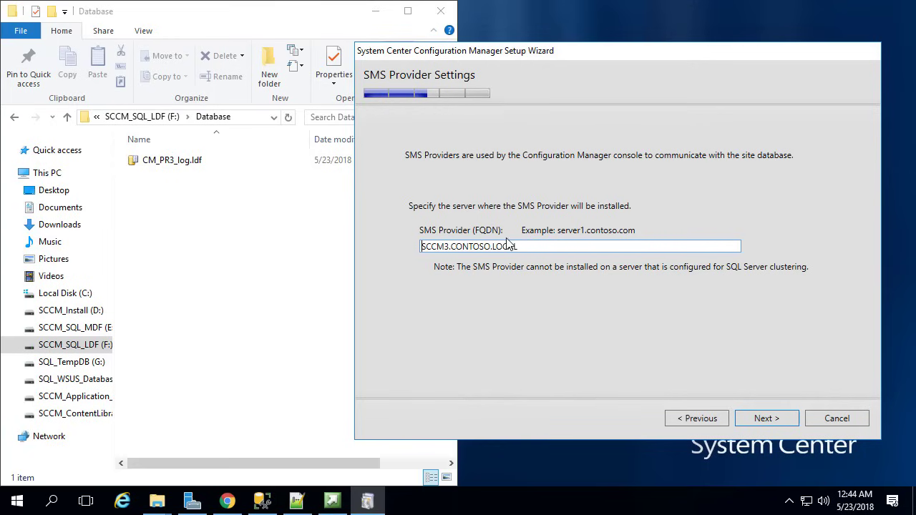
Accept SCCM3.CONTOSO.LOCAL as SMS Provider and choose to configure the client communication method on each site system role
left_click(769, 421)
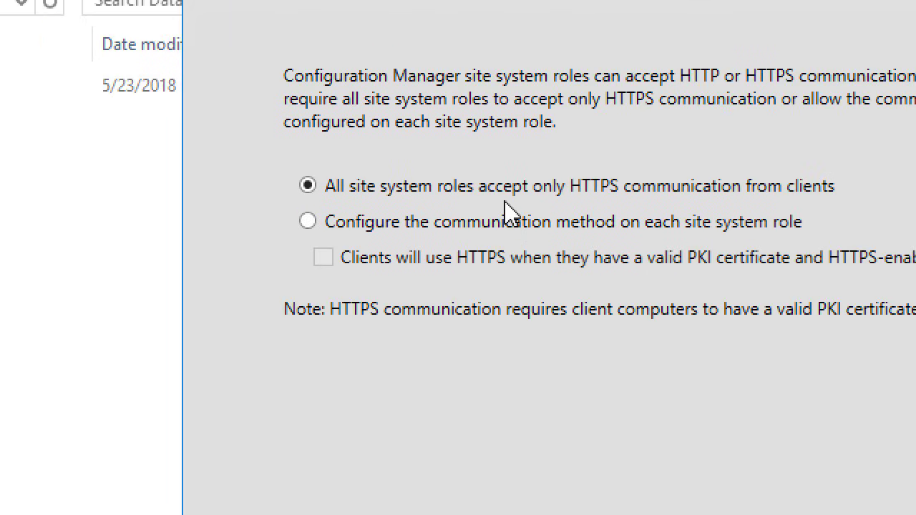
left_click(476, 227)
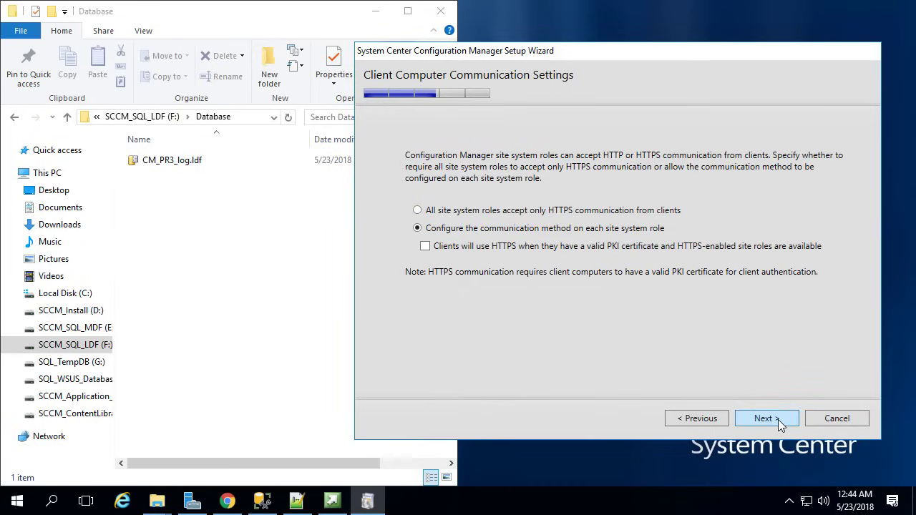
left_click(778, 420)
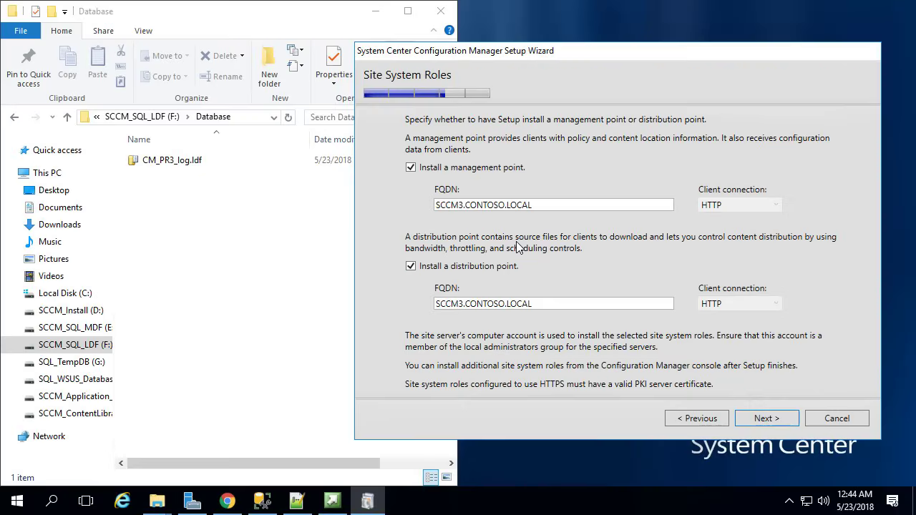
Keep the management and distribution points on SCCM3.CONTOSO.LOCAL over HTTP and use that server as the service connection point
left_click(764, 423)
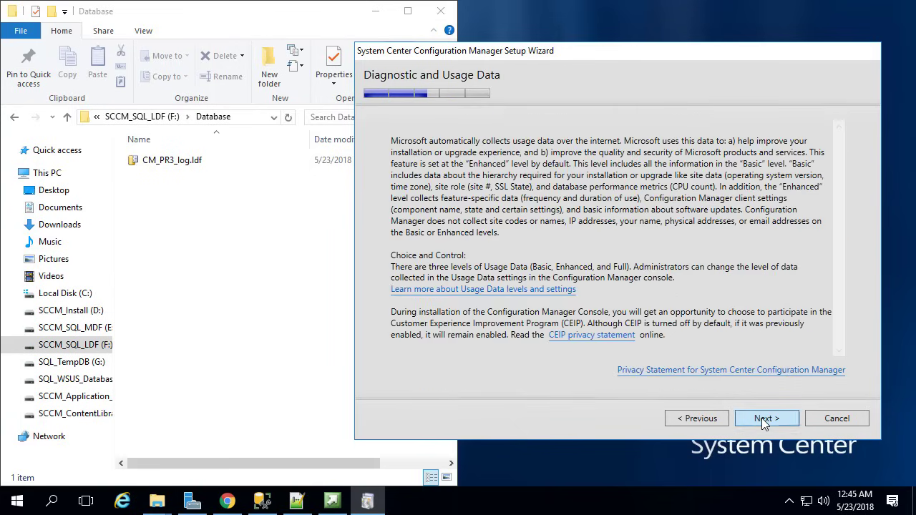
left_click(764, 423)
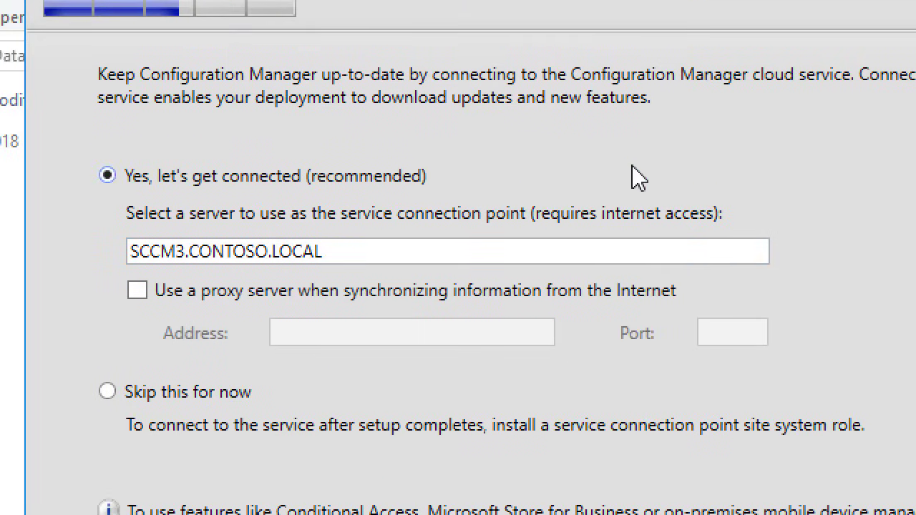
left_click_drag(415, 253, 108, 215)
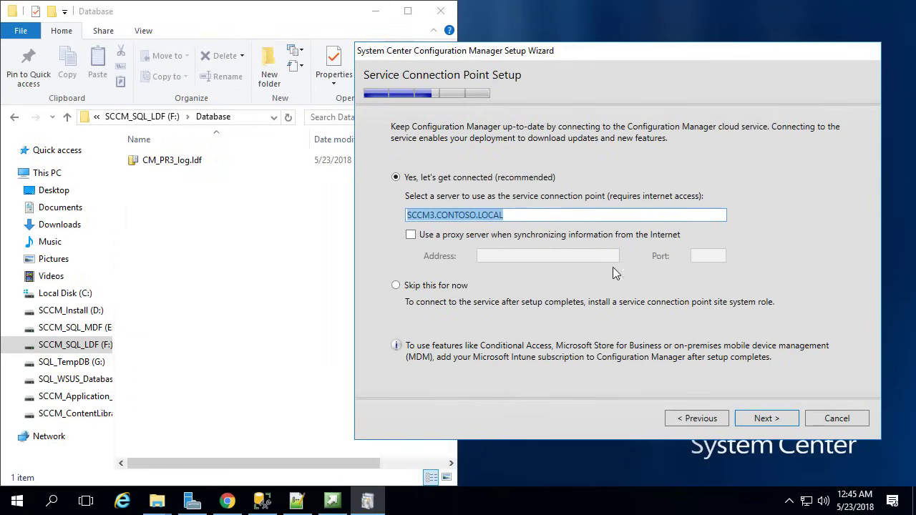
left_click(762, 426)
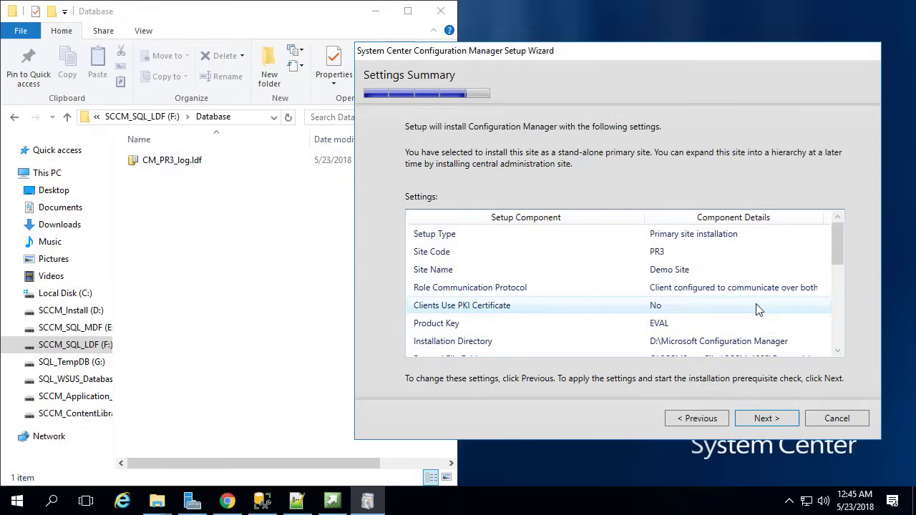
Review the settings summary and start the installation prerequisite check
scroll(757, 309, "down", 5)
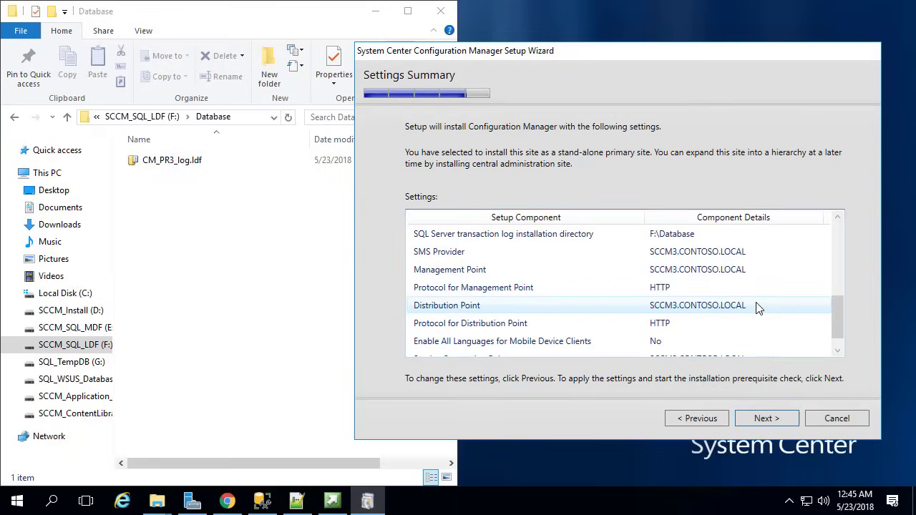
left_click(761, 417)
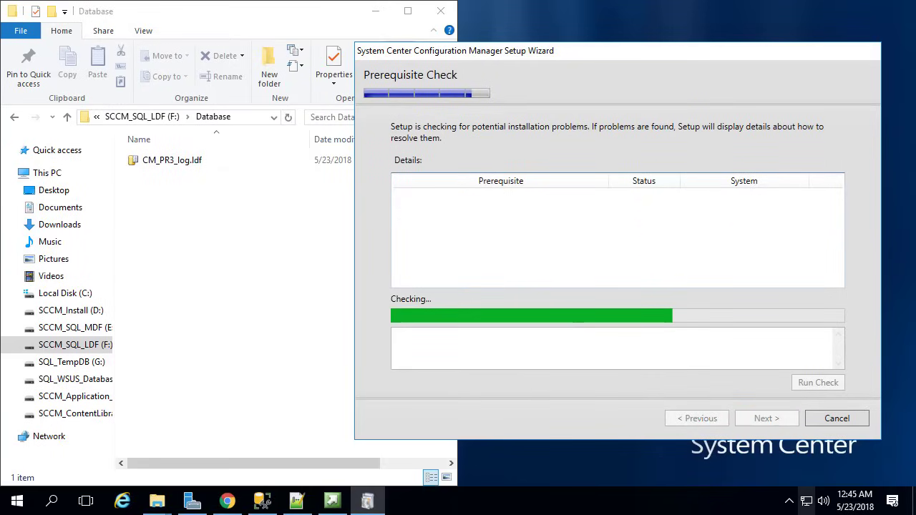
mouse_move(806, 501)
left_click(178, 278)
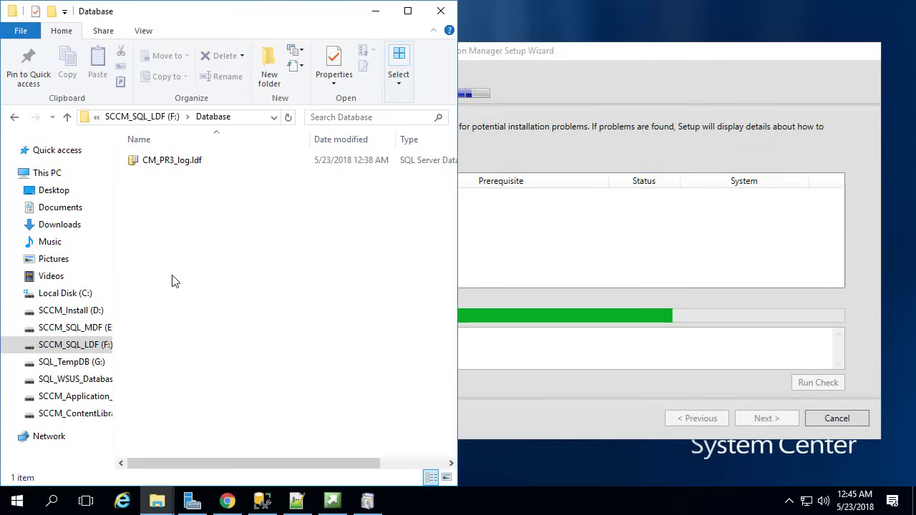
left_click(84, 294)
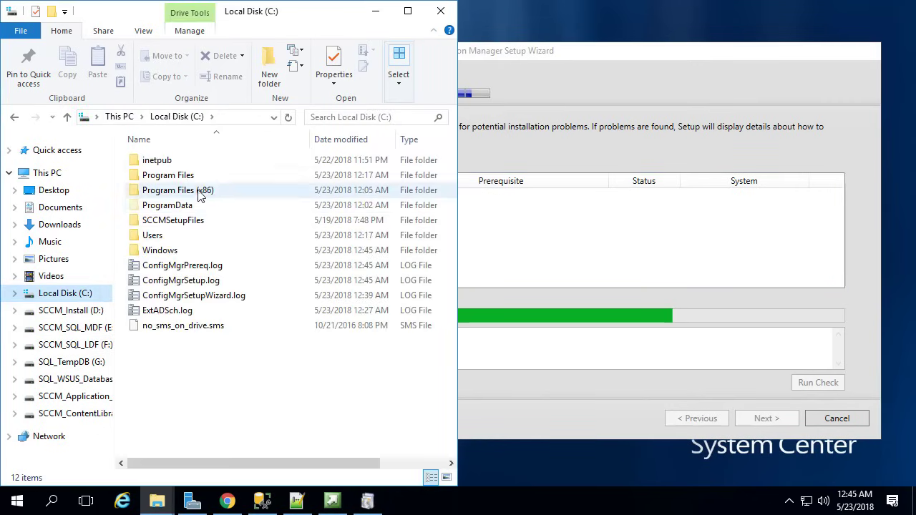
left_click(71, 312)
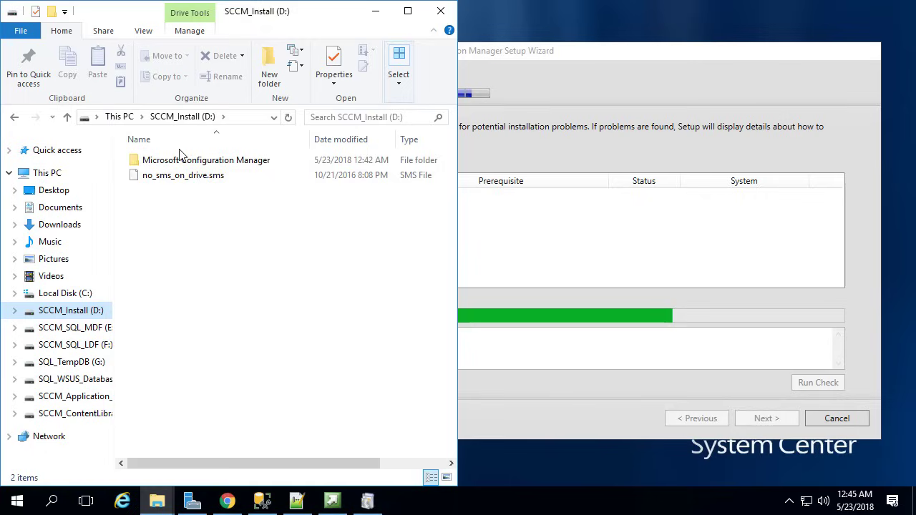
double_click(184, 164)
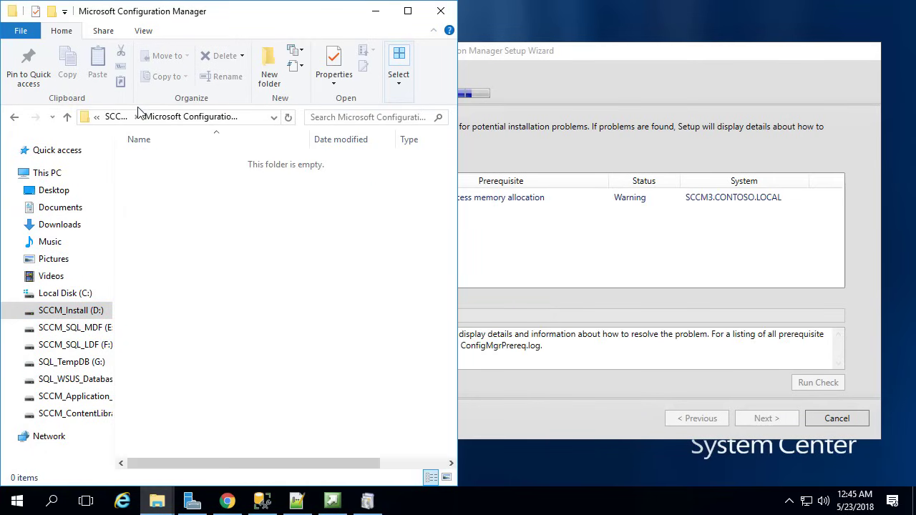
left_click(129, 116)
Locate and select CMTrace.exe in the SMSSETUP\TOOLS folder of SC_Configmgr_SCEP_1802 under C:\SCCMSetupFiles\SCCM_1802
left_click(83, 293)
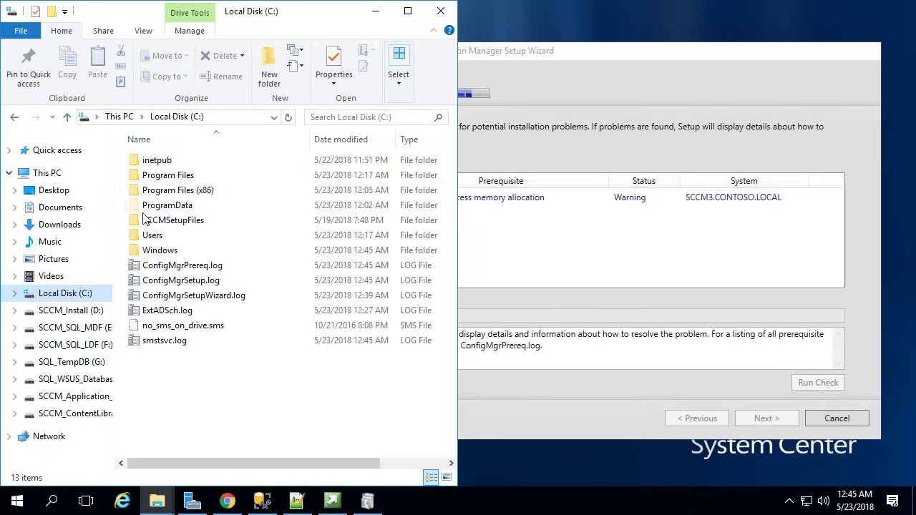
double_click(150, 220)
double_click(178, 177)
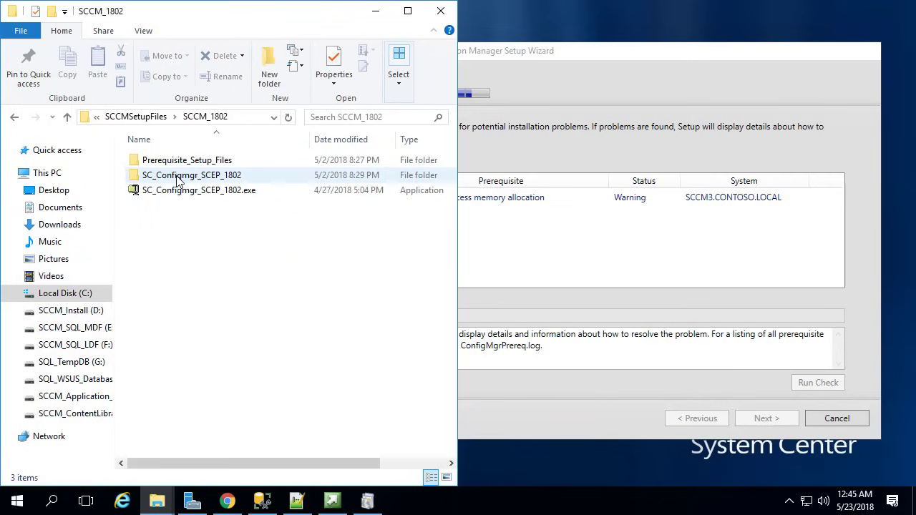
double_click(179, 160)
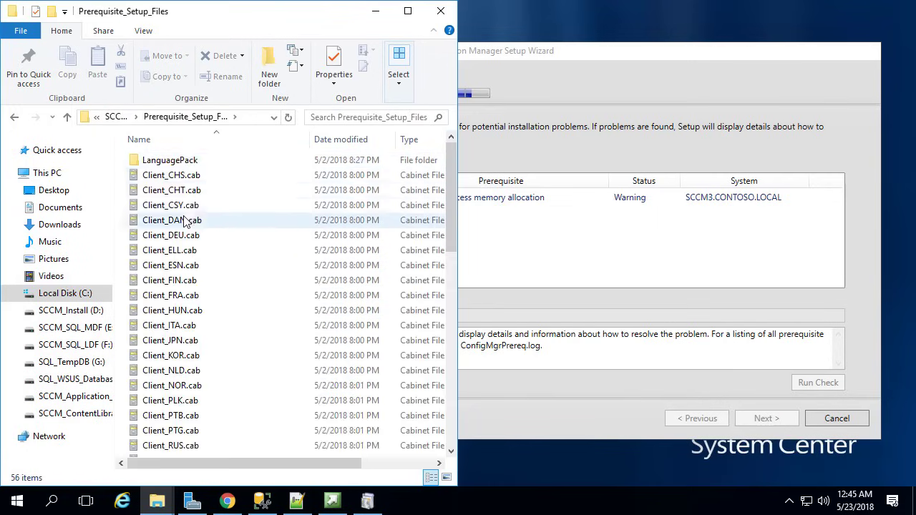
left_click(122, 117)
double_click(179, 177)
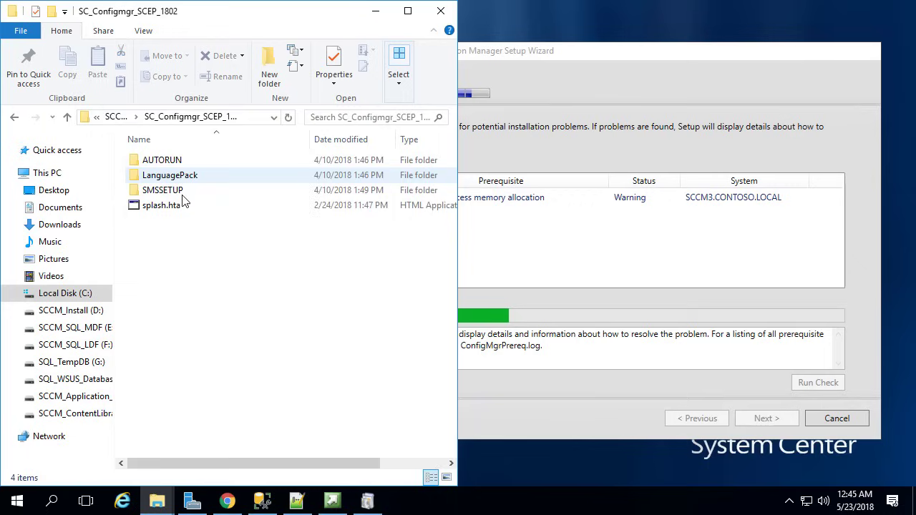
double_click(168, 191)
left_click(179, 206)
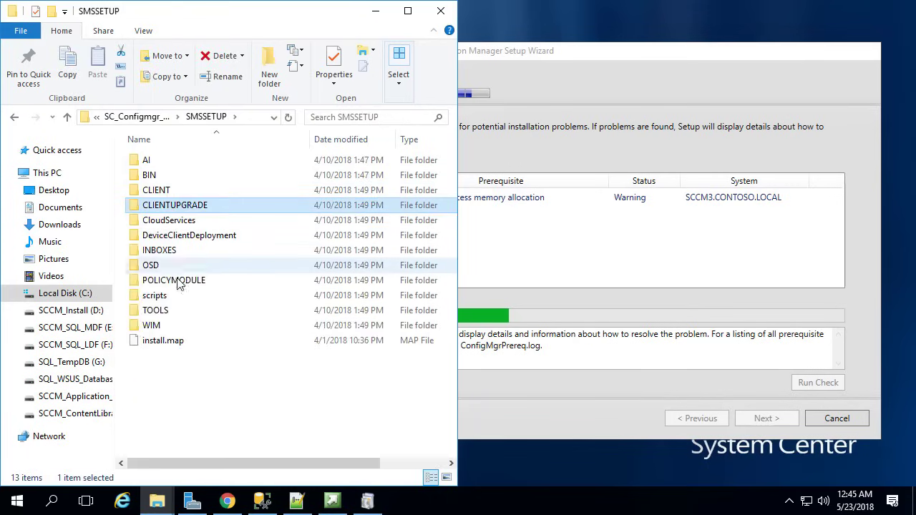
double_click(168, 310)
left_click(182, 243)
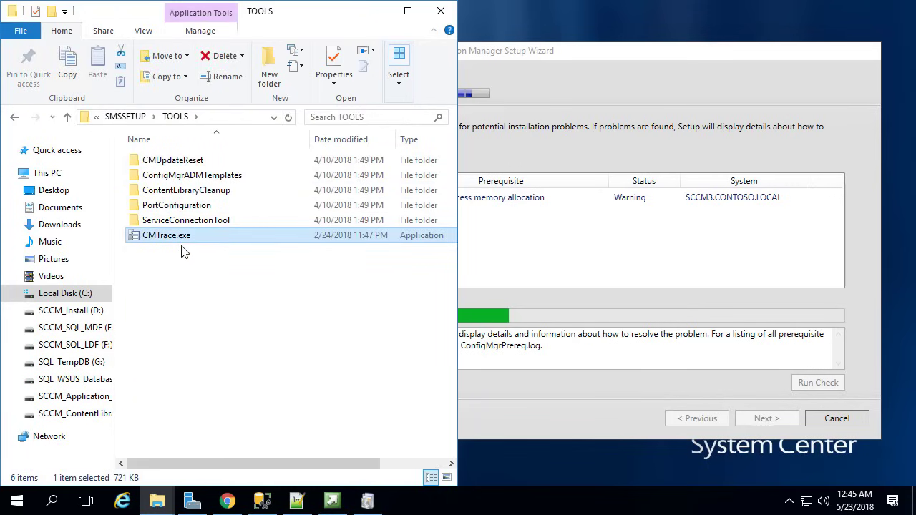
Copy CMTrace.exe from the TOOLS folder to the root of C:\, granting administrator permission for the copy
key("ctrl+c")
left_click(215, 117)
type("c:\\")
key("Return")
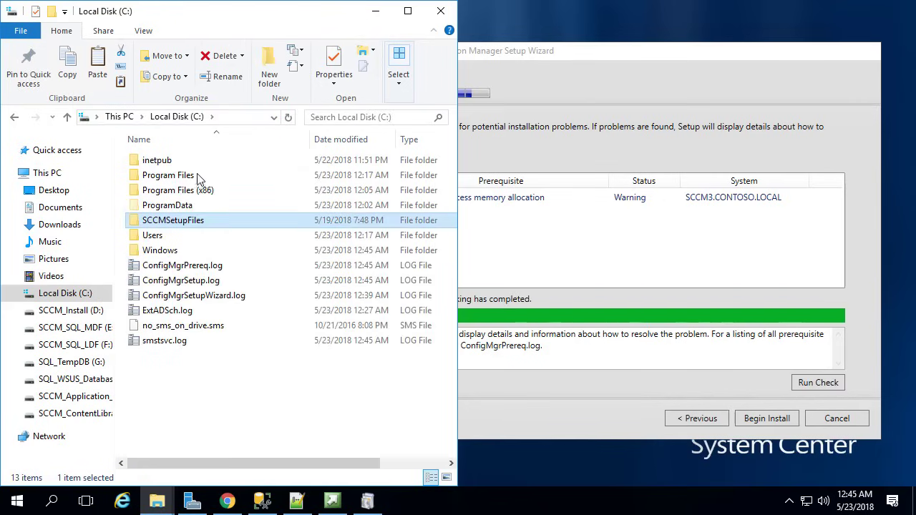
left_click(230, 384)
key("ctrl+v")
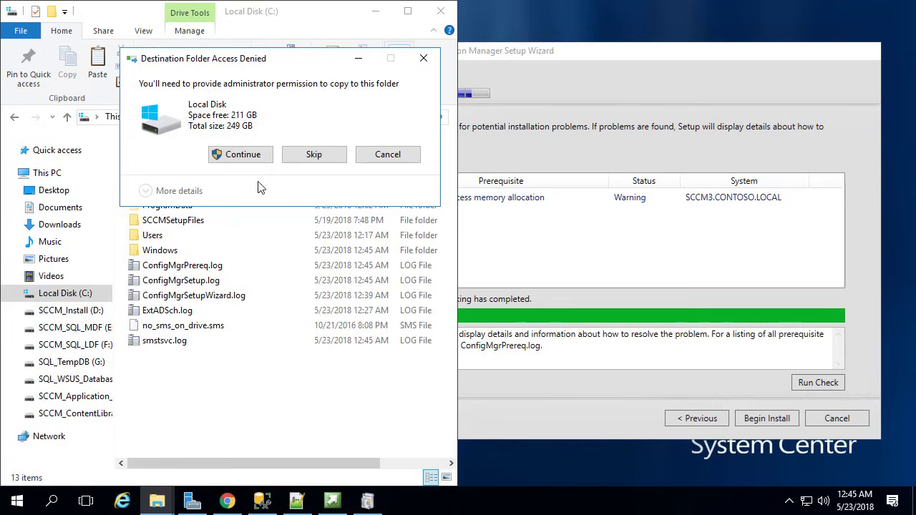
left_click(243, 155)
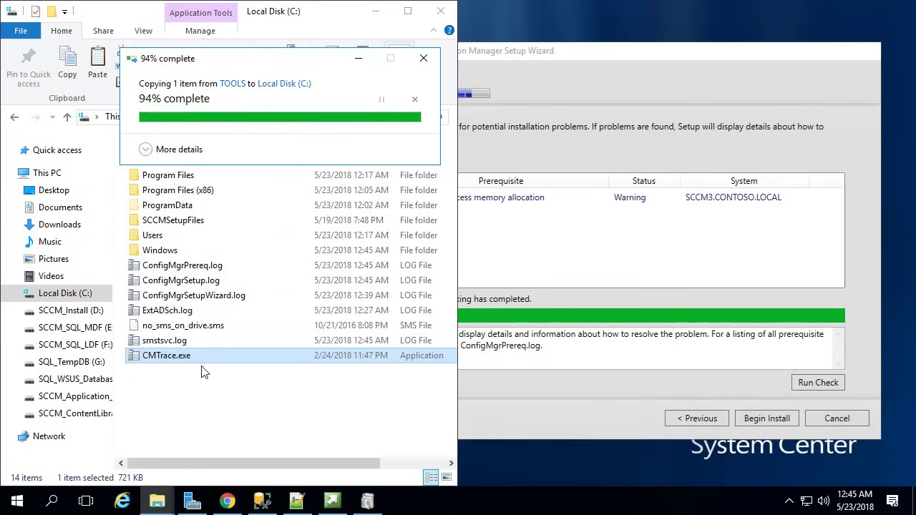
Run CMTrace.exe from C:\, make it the default viewer for log files and close it
double_click(164, 357)
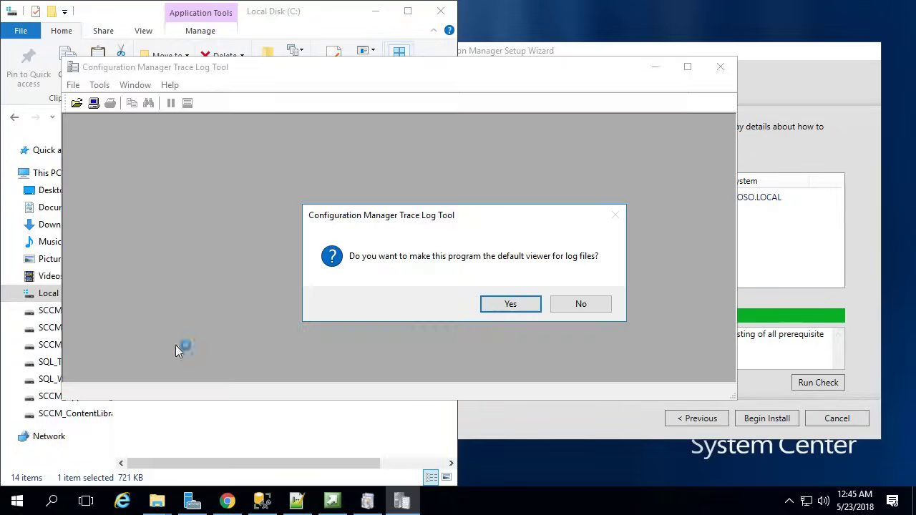
left_click(508, 306)
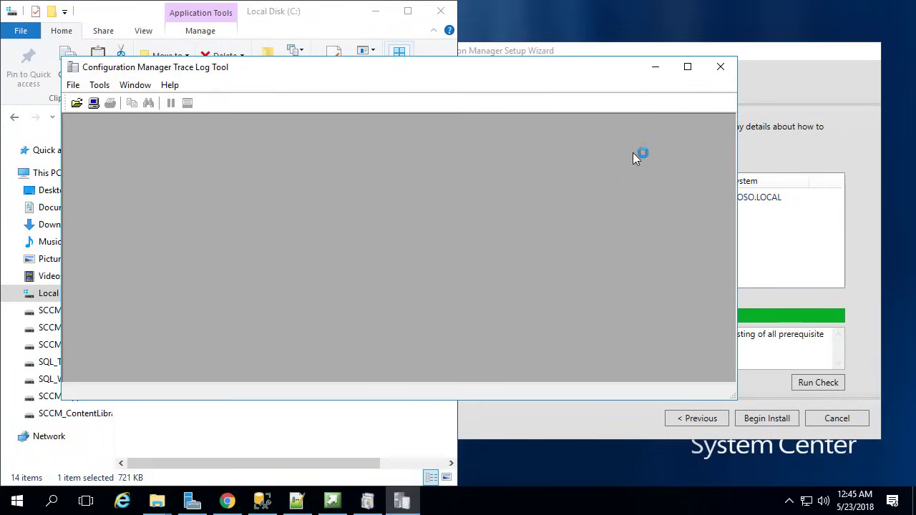
left_click(718, 71)
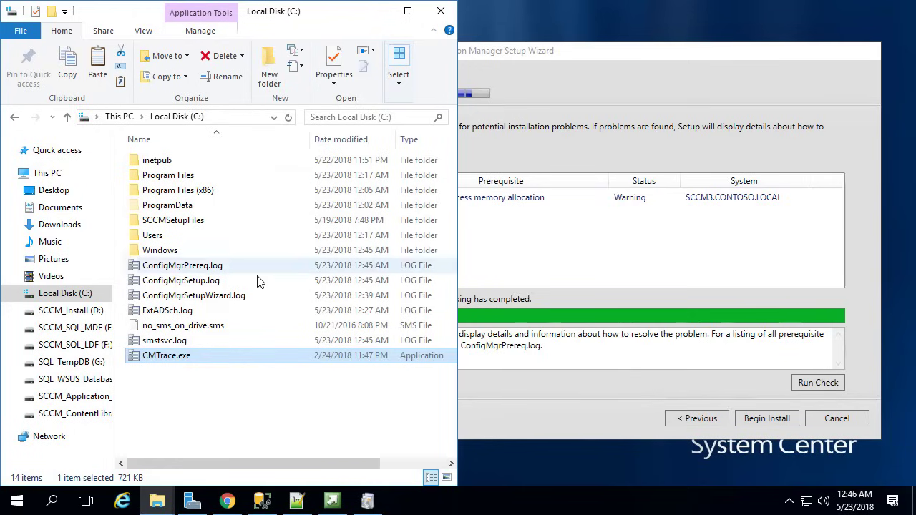
Open C:\ConfigMgrPrereq.log in CMTrace, review the prerequisite check entries in full-screen view and minimize the log
double_click(202, 271)
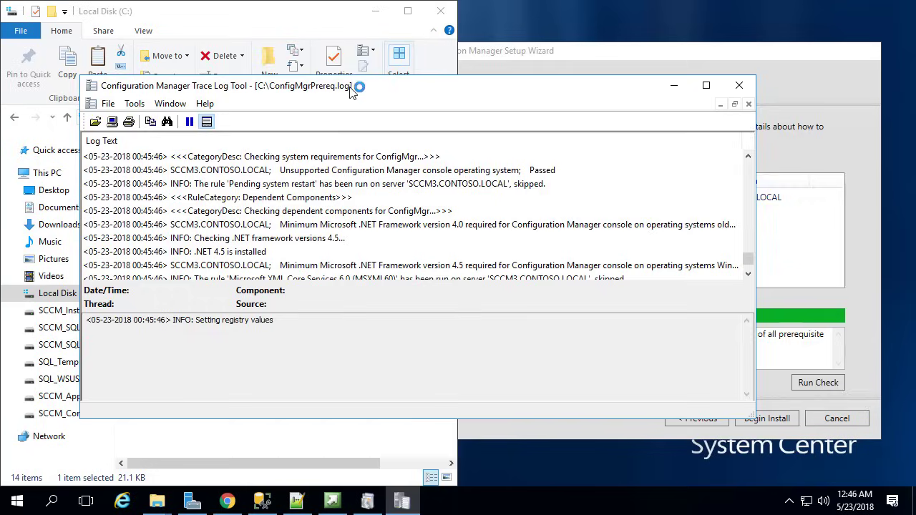
left_click(166, 384)
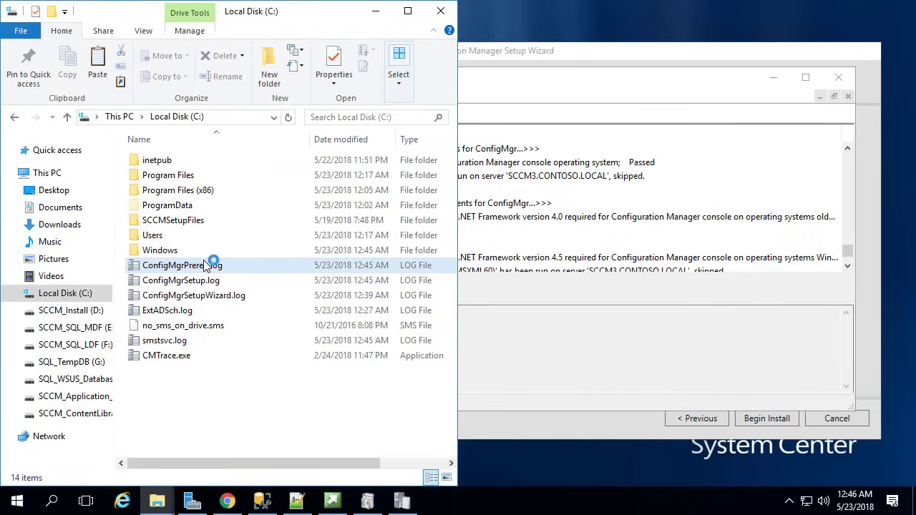
double_click(527, 76)
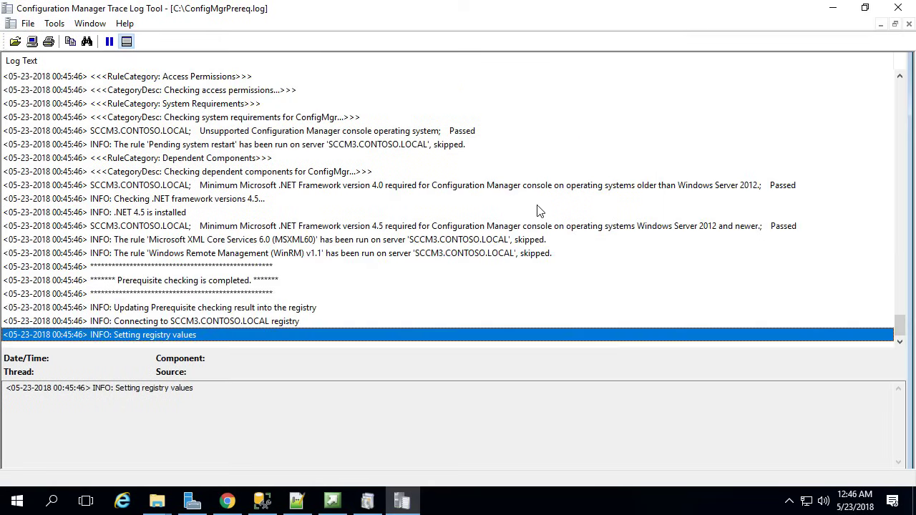
scroll(512, 212, "up", 3)
scroll(471, 199, "up", 4)
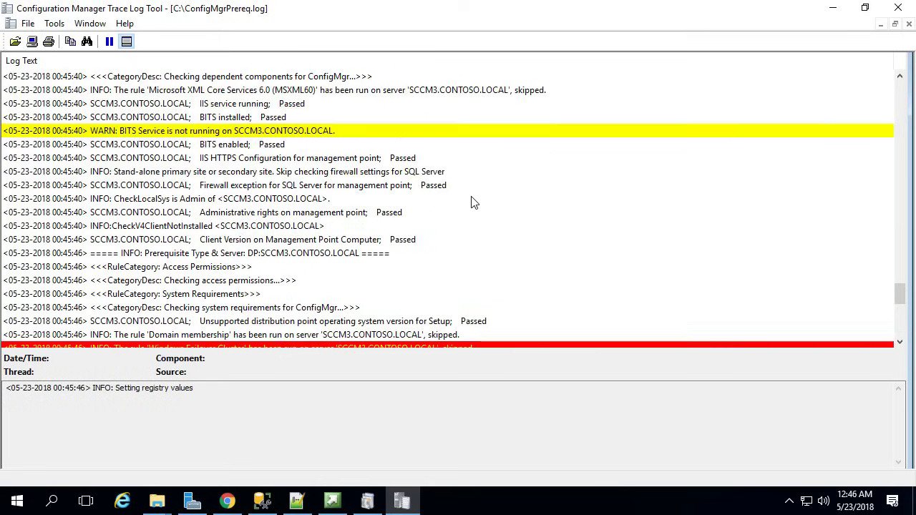
scroll(462, 190, "up", 6)
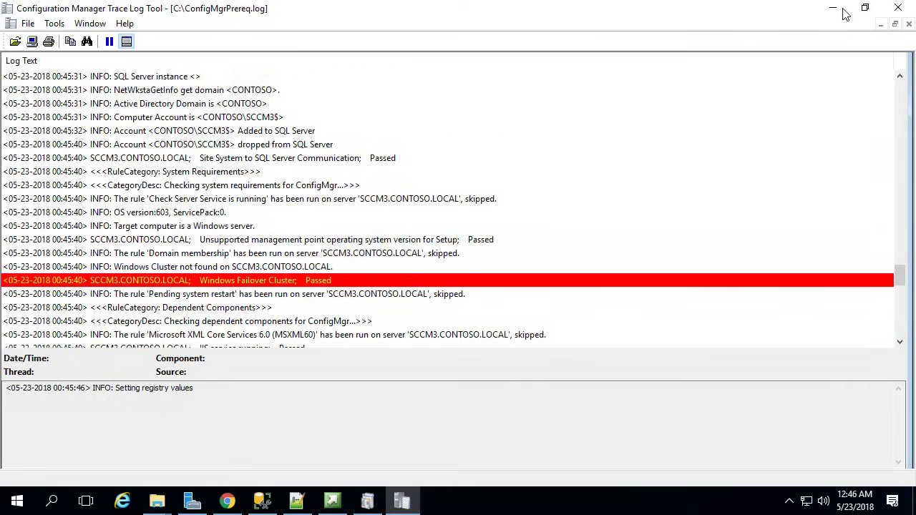
left_click(845, 13)
Read the SQL Server process memory allocation warning and check SCCM3's server memory settings in SQL Server Management Studio
left_click(703, 201)
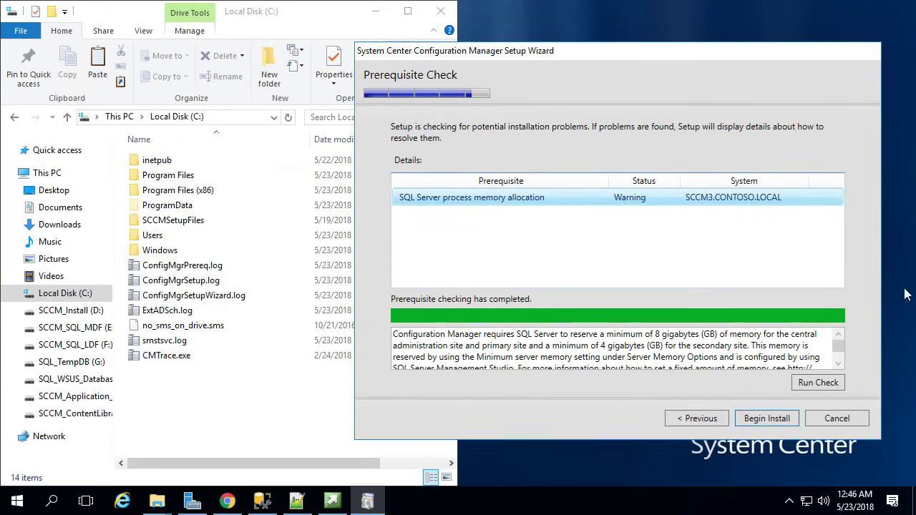
left_click(270, 496)
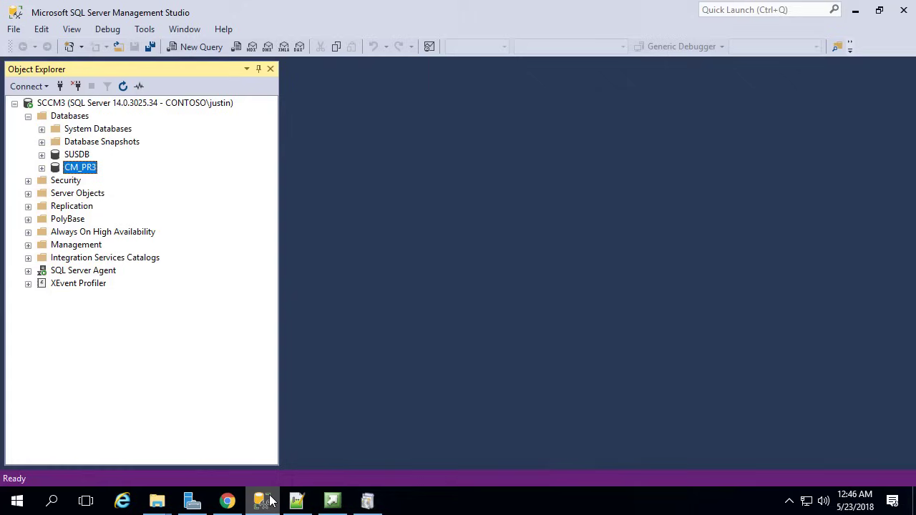
right_click(73, 118)
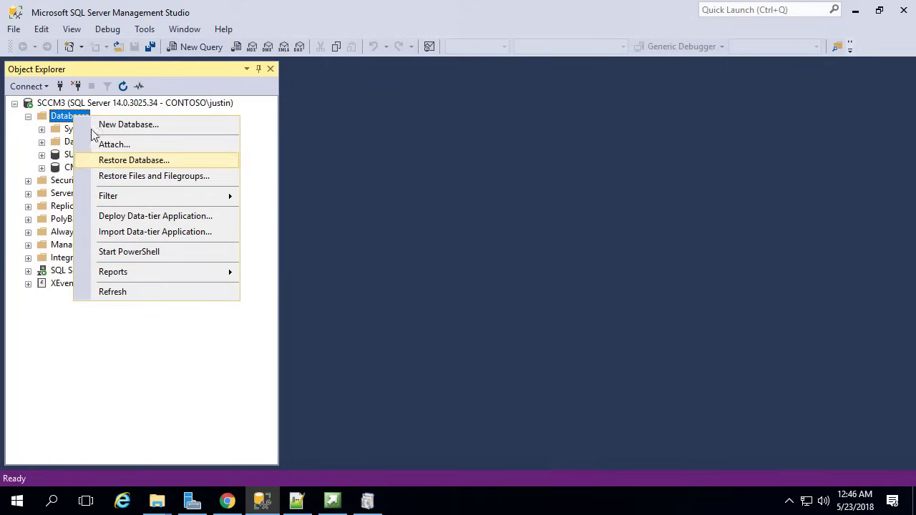
right_click(97, 103)
left_click(140, 376)
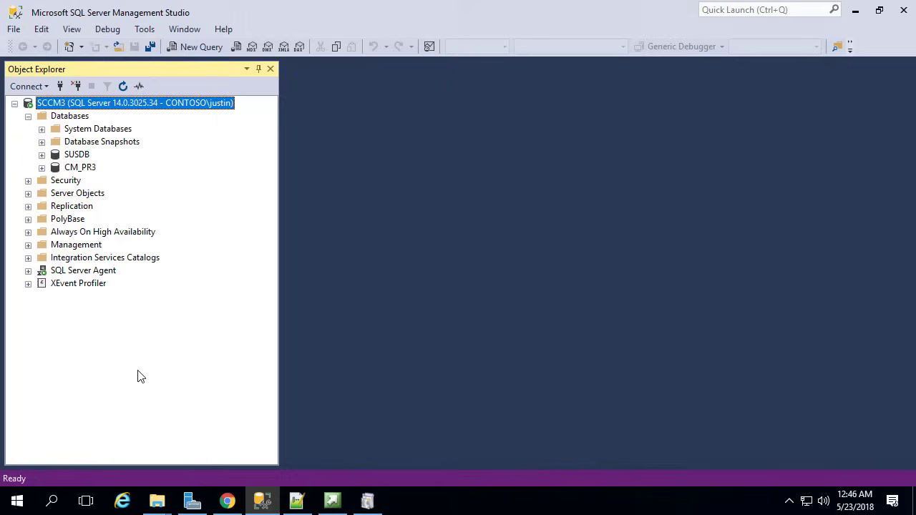
left_click(242, 72)
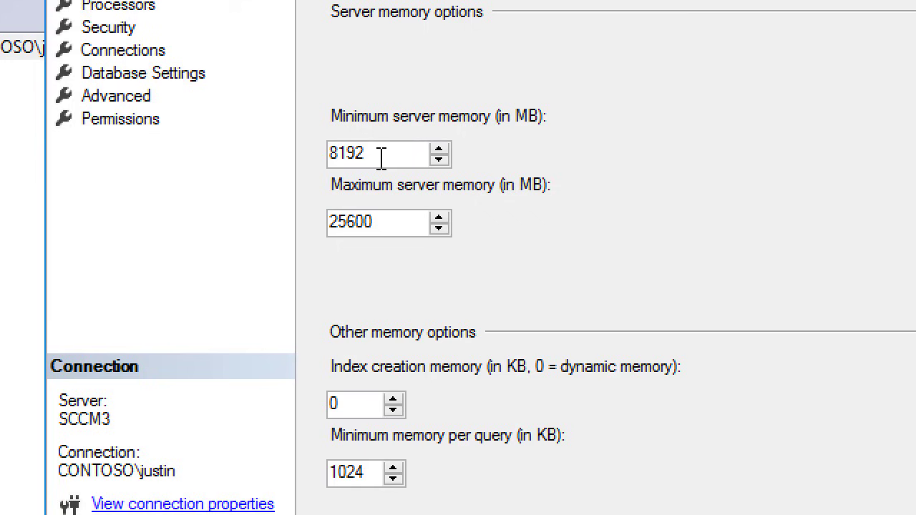
left_click_drag(379, 158, 326, 148)
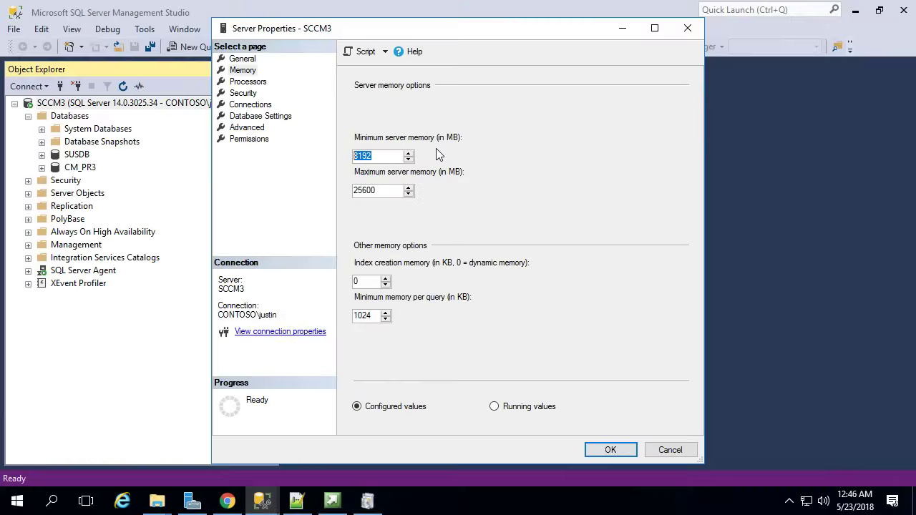
left_click(694, 26)
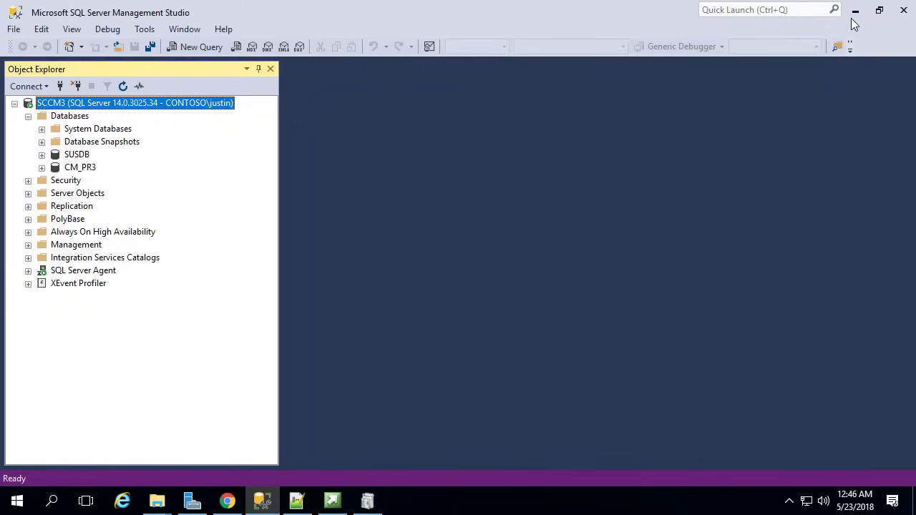
left_click(855, 11)
Begin the site installation despite the SQL Server process memory allocation warning
left_click(594, 201)
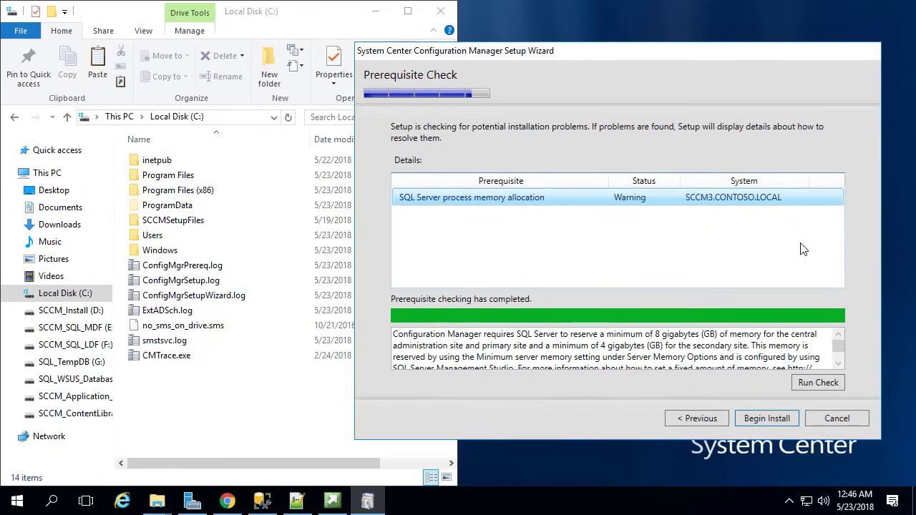
left_click(773, 419)
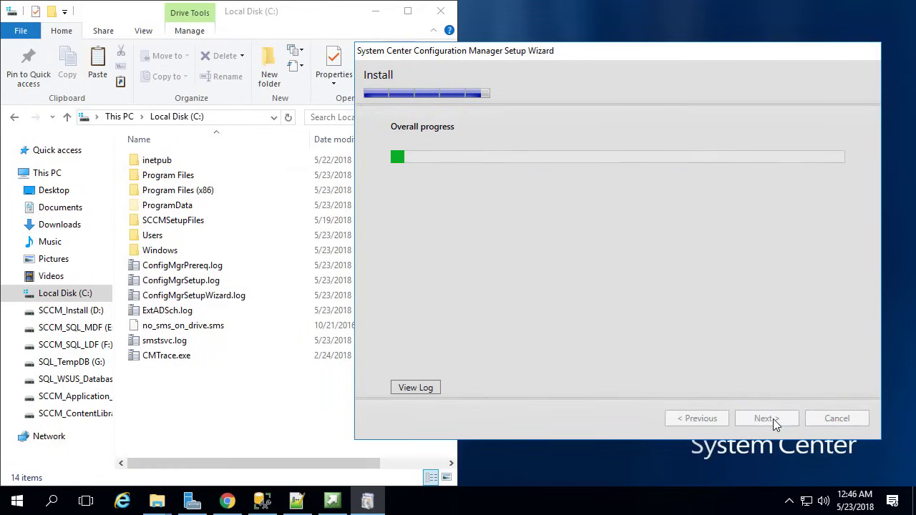
Open C:\ConfigMgrSetup.log in CMTrace and arrange the widened log window beside the setup wizard to monitor the installation
left_click(205, 283)
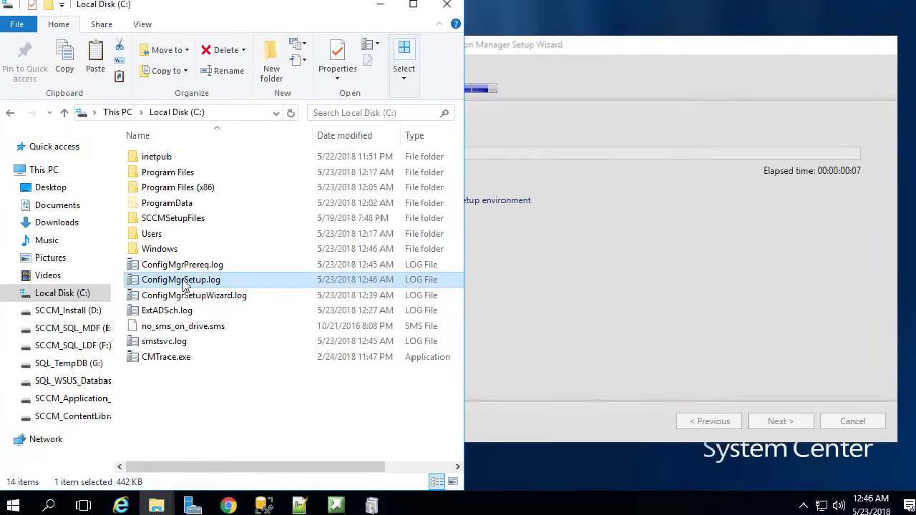
double_click(183, 286)
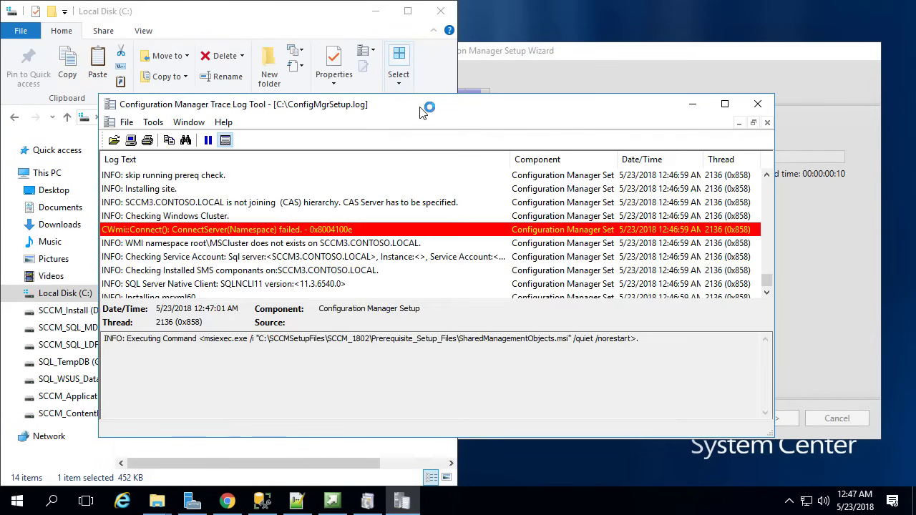
key("super+Left")
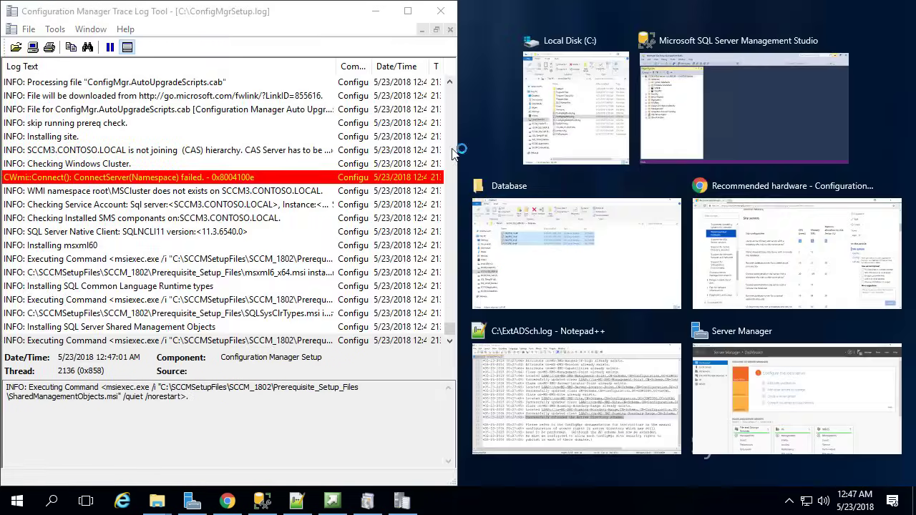
left_click(469, 135)
key("alt+Tab")
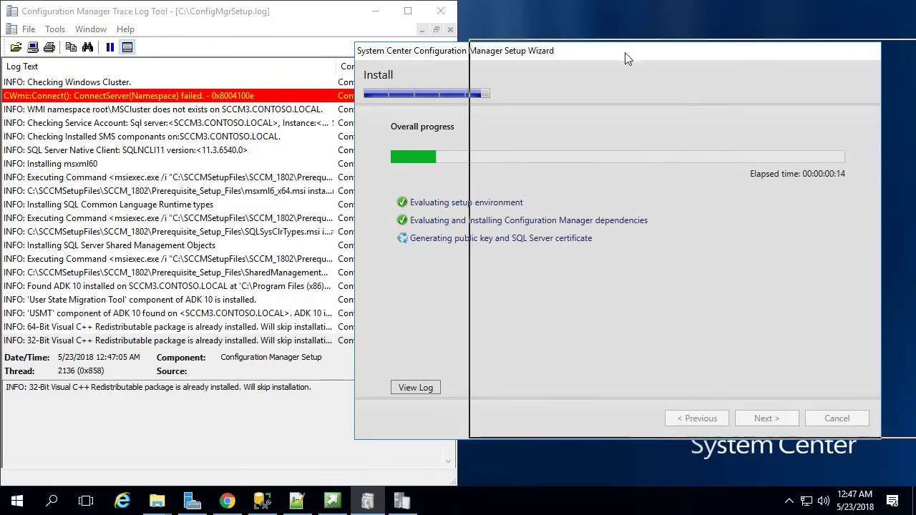
key("super+Right")
left_click(193, 193)
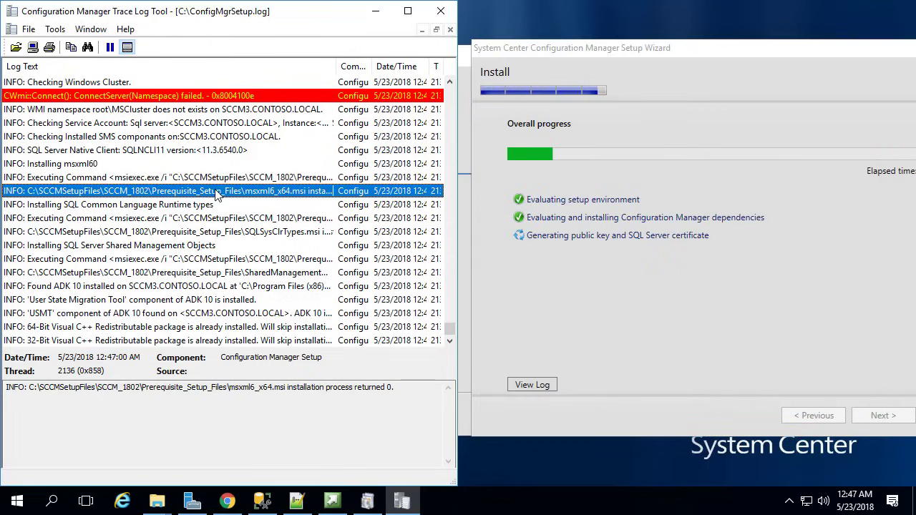
left_click_drag(458, 29, 589, 28)
left_click_drag(632, 50, 760, 50)
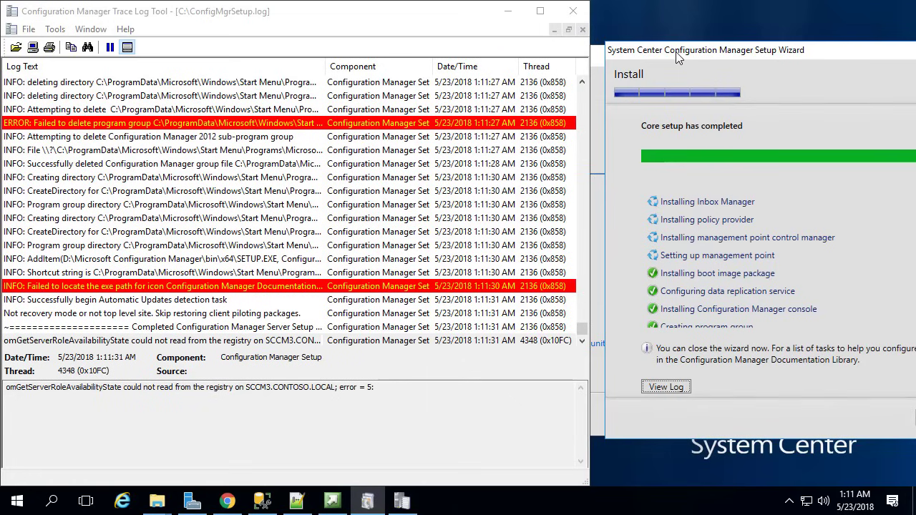
Bring the setup wizard fully into view and examine the highlighted errors and final entries in ConfigMgrSetup.log
left_click_drag(678, 57, 451, 79)
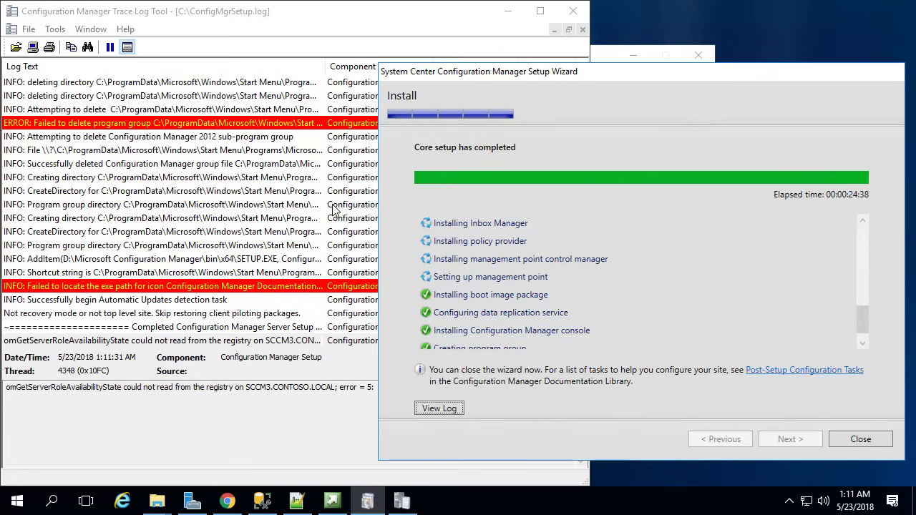
left_click(196, 287)
scroll(226, 247, "up", 5)
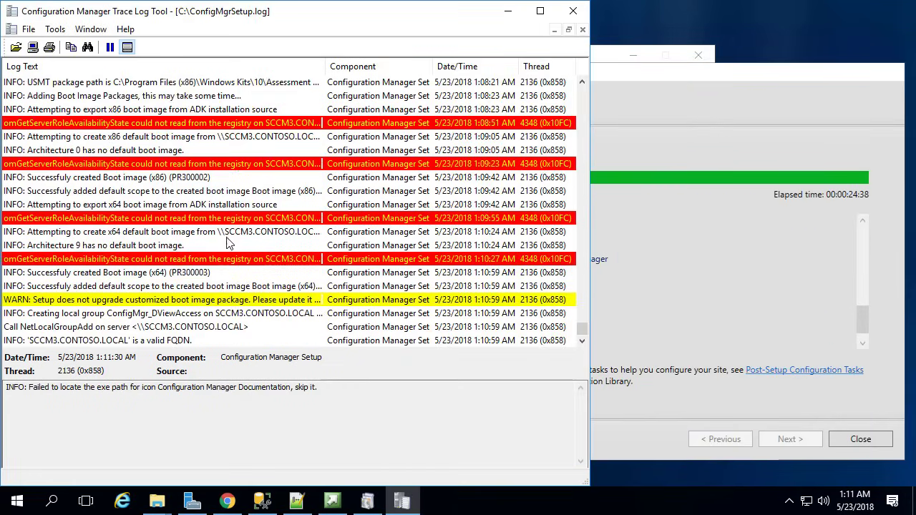
scroll(236, 208, "down", 4)
scroll(241, 172, "down", 4)
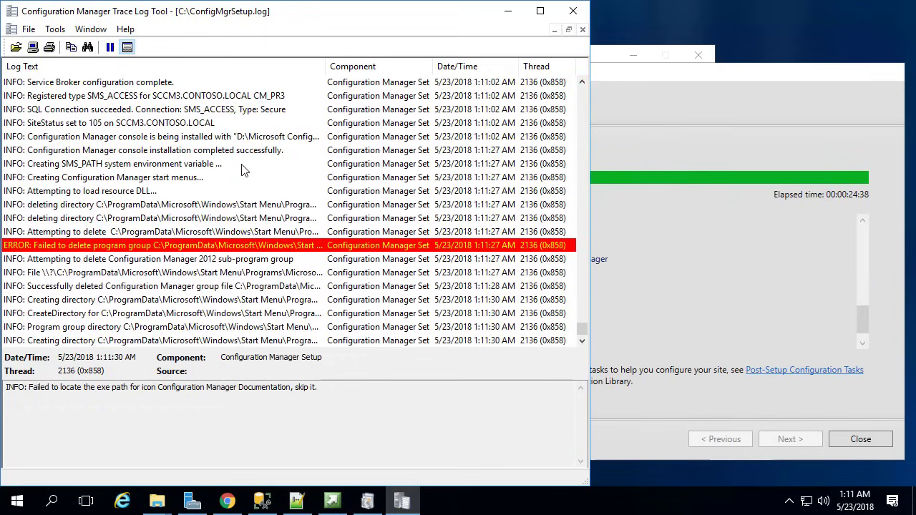
scroll(241, 170, "down", 3)
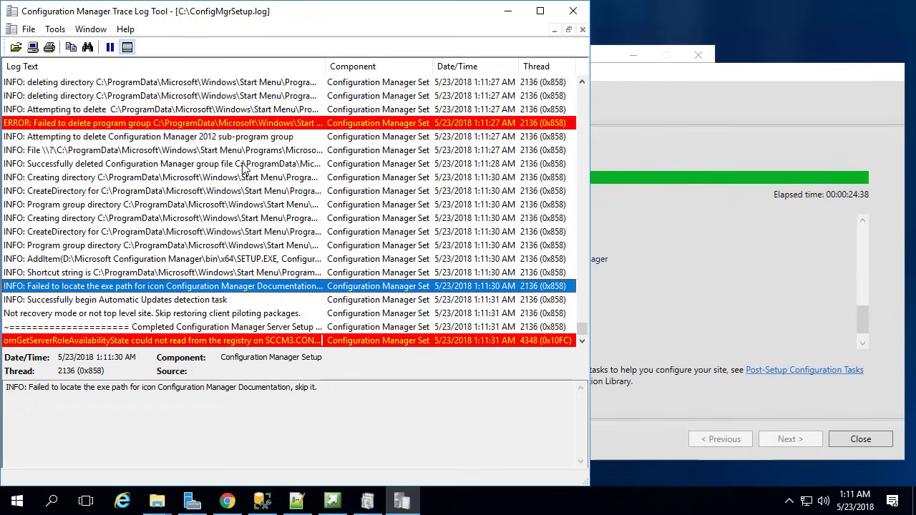
left_click(259, 341)
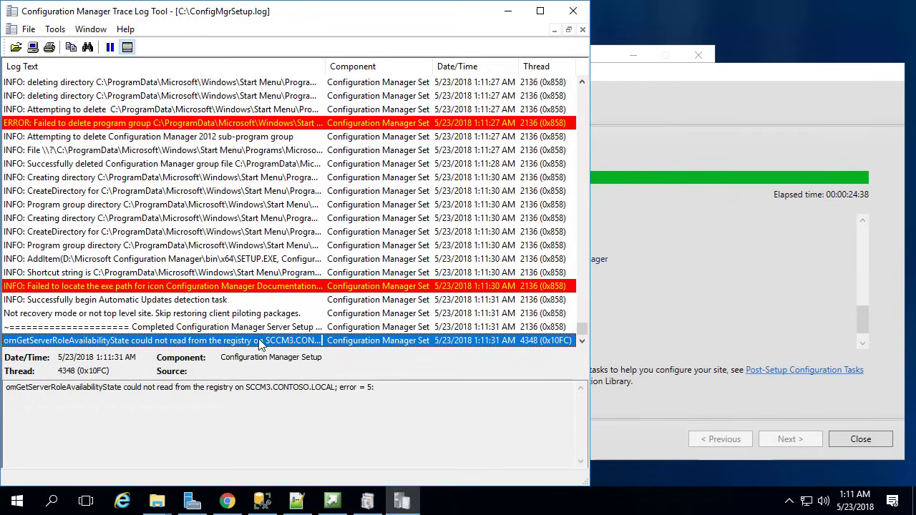
Minimize the setup log, close the Configuration Manager 1802 splash window and move the setup wizard higher on the desktop
left_click(507, 11)
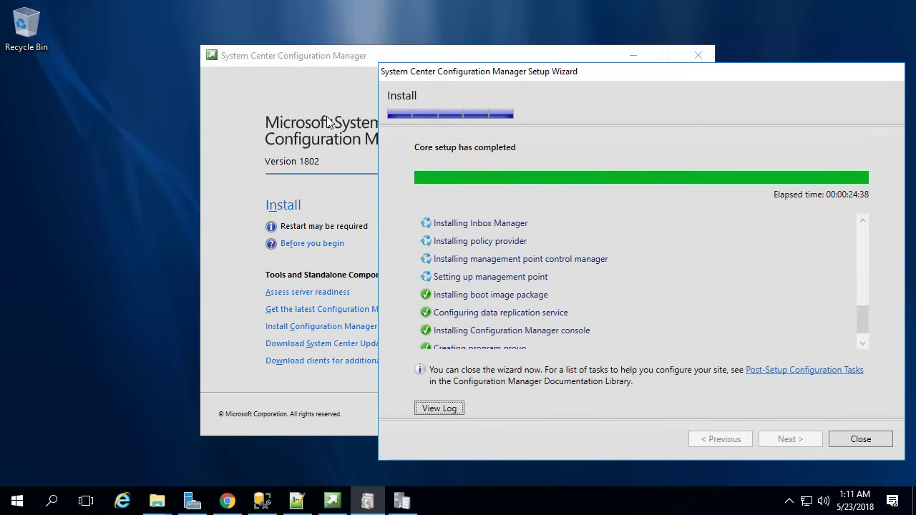
left_click(304, 113)
left_click(712, 56)
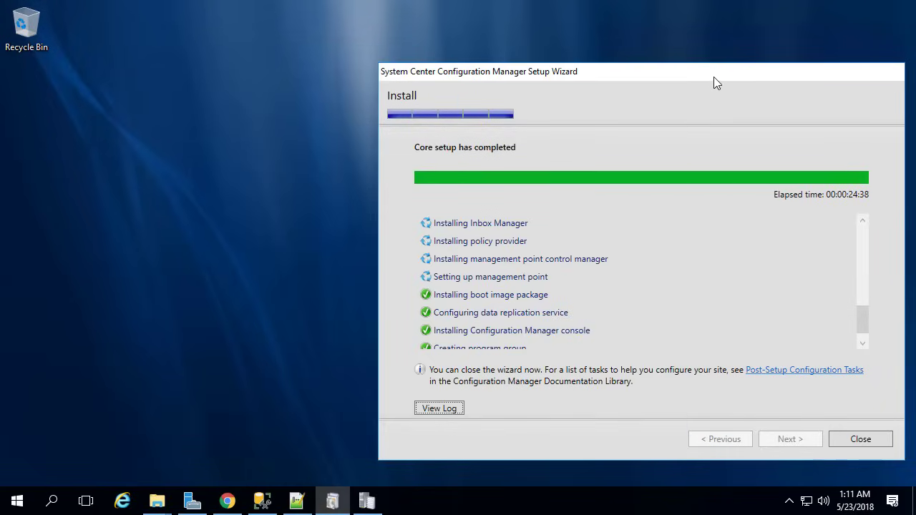
left_click_drag(713, 77, 713, 36)
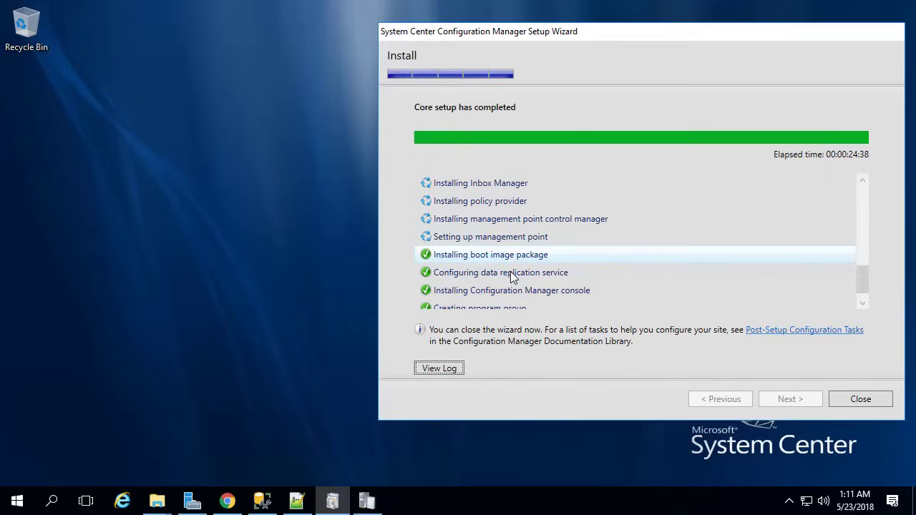
Launch the newly installed Configuration Manager Console and minimize it once it has connected to site PR3
left_click(17, 501)
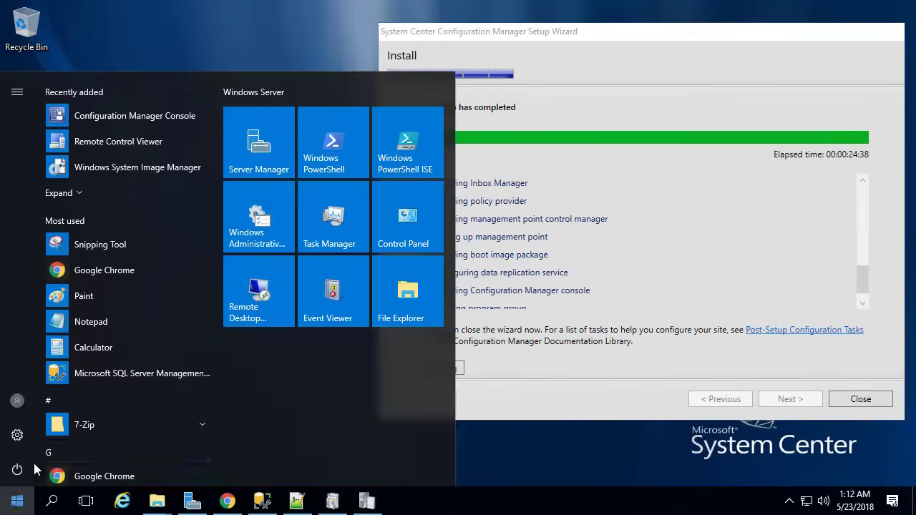
left_click(137, 115)
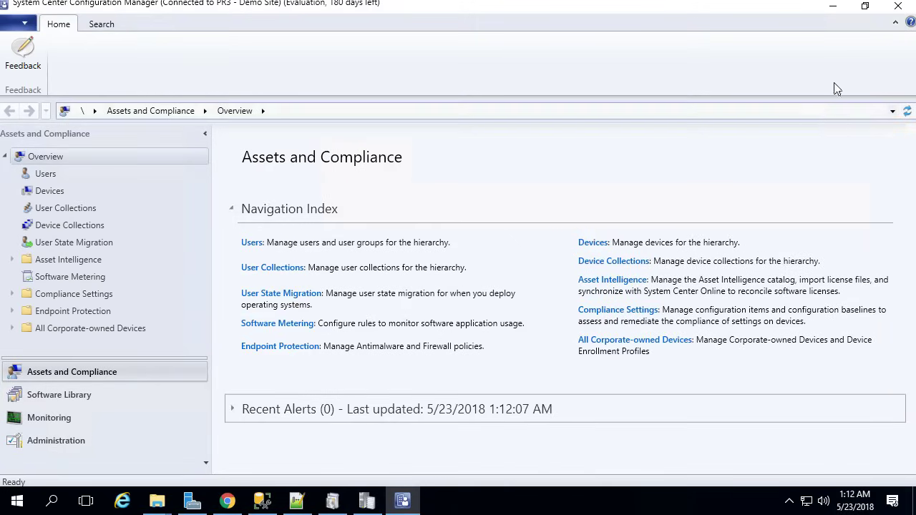
left_click(841, 8)
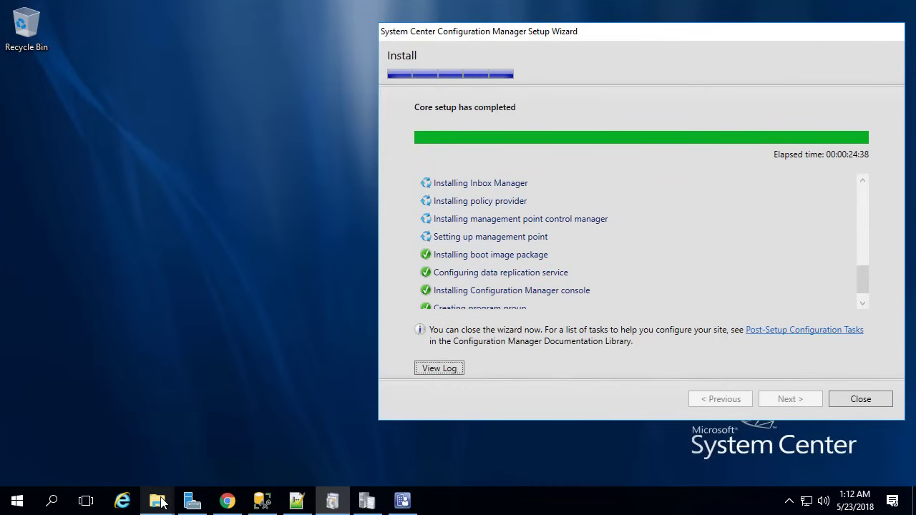
Browse to D:\Microsoft Configuration Manager\Logs in File Explorer and grant permanent access to the folder
mouse_move(158, 502)
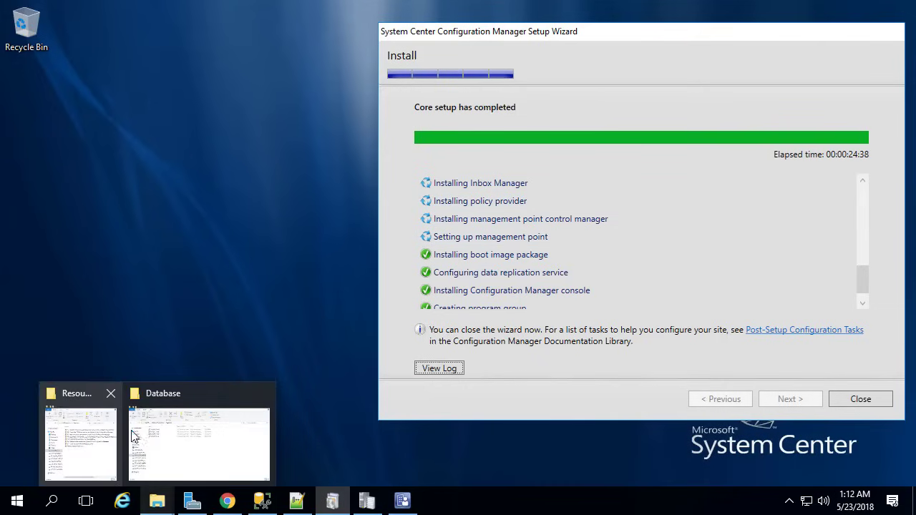
left_click(193, 443)
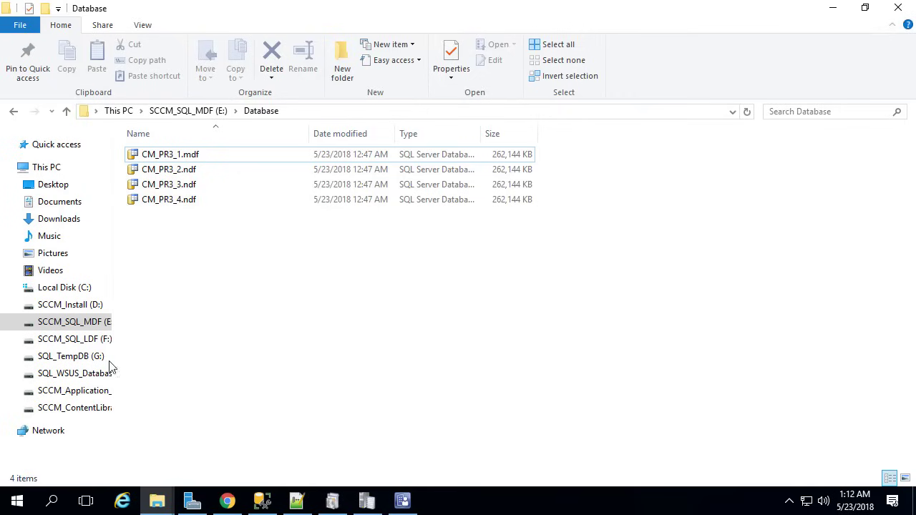
left_click(85, 306)
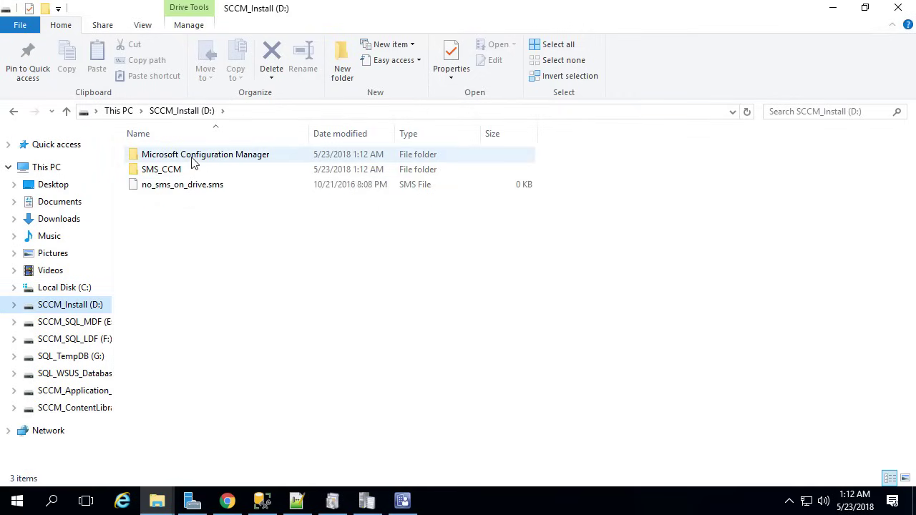
double_click(235, 156)
left_click(189, 229)
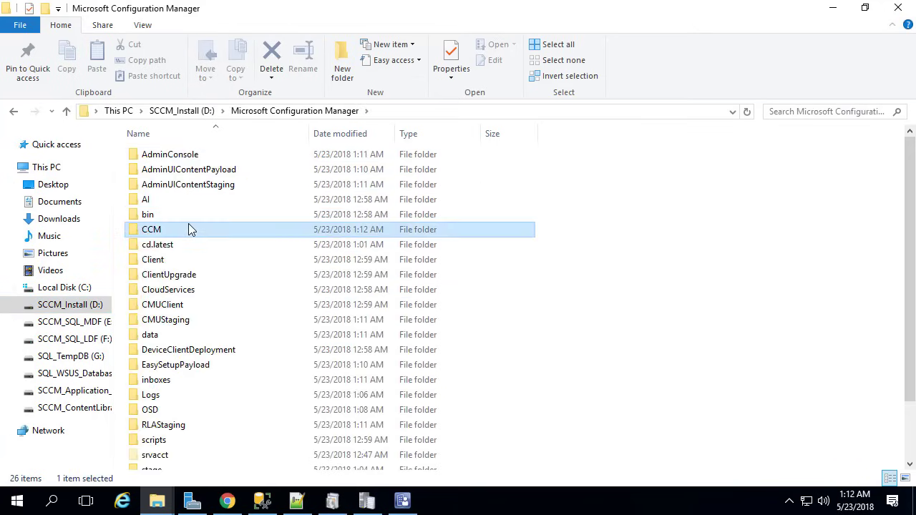
key("l")
key("Return")
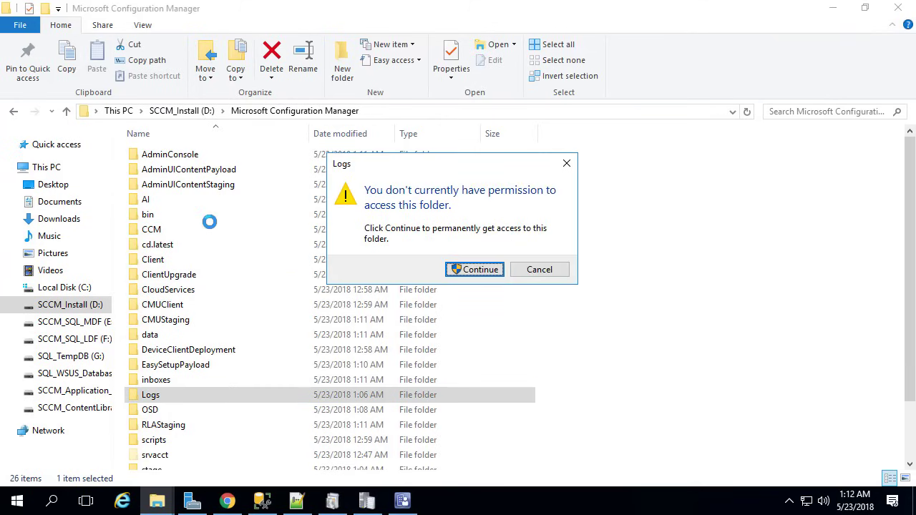
key("Return")
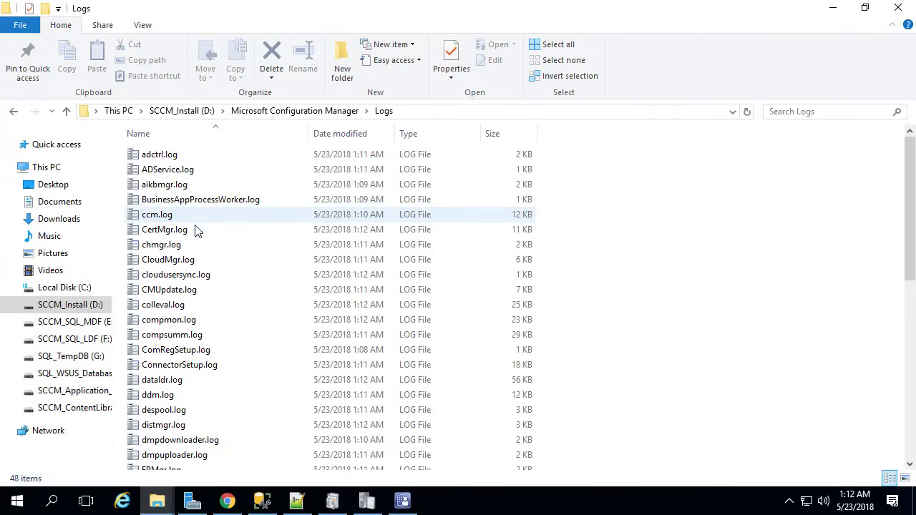
Open sitecomp.log in CMTrace, maximize its window and examine the latest site component installation entries
type("si")
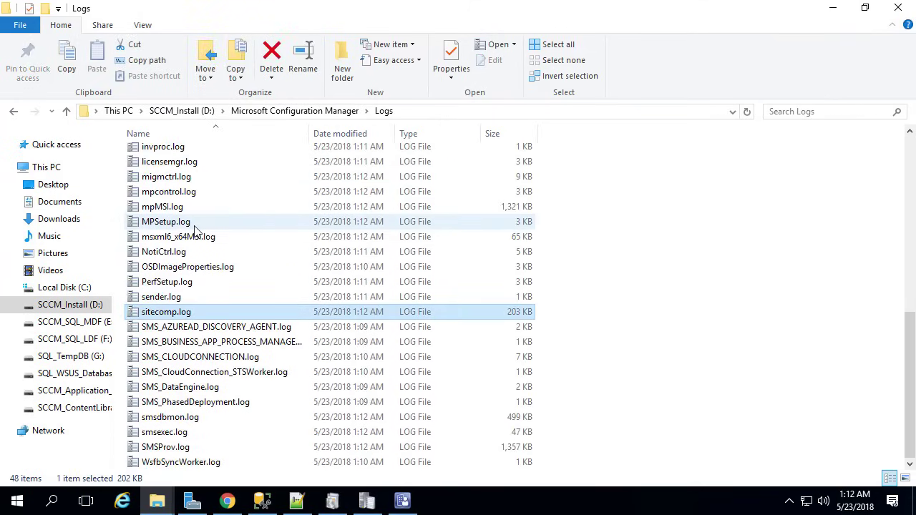
key("Return")
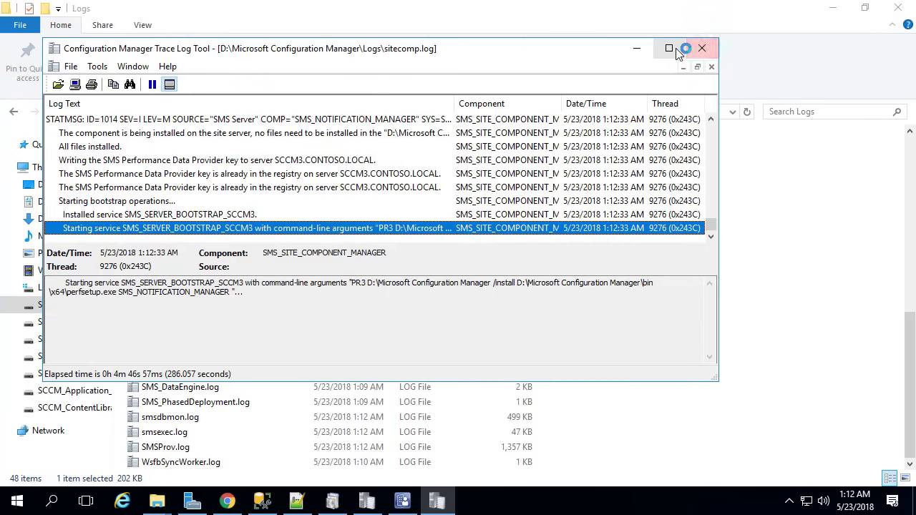
left_click(673, 50)
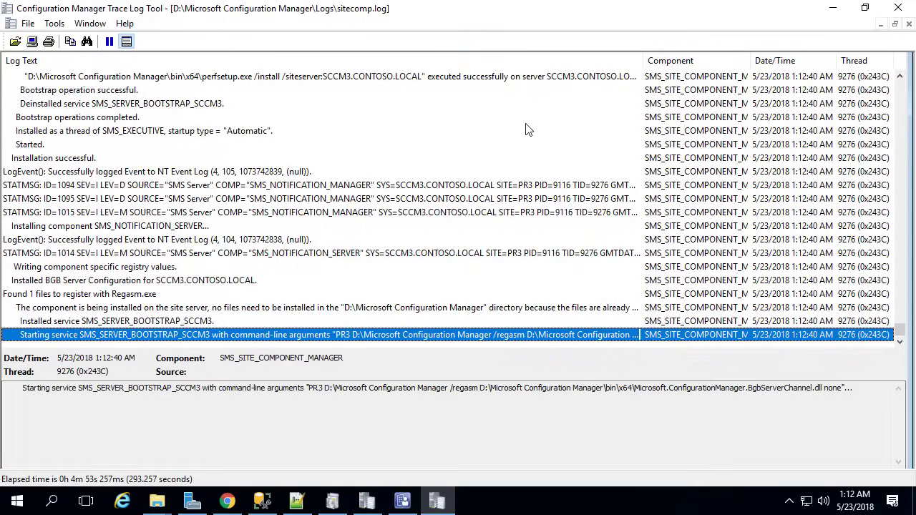
scroll(488, 142, "up", 4)
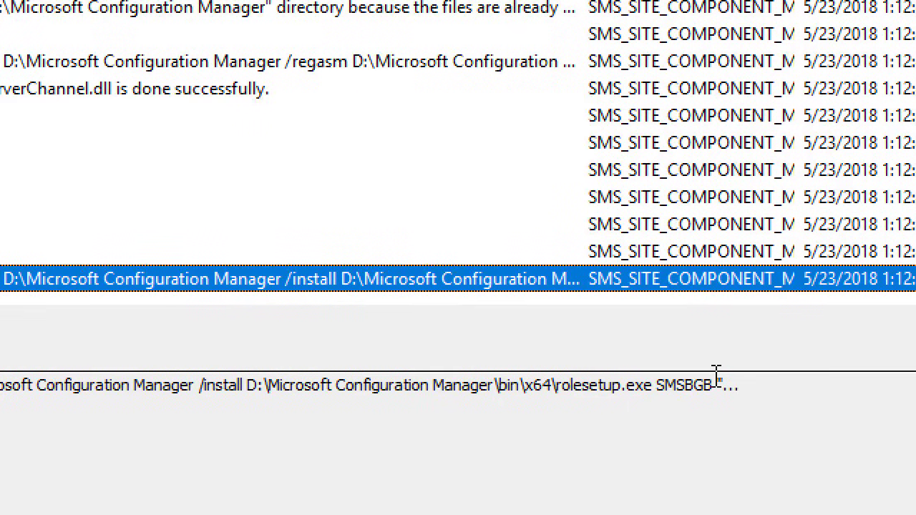
left_click(688, 380)
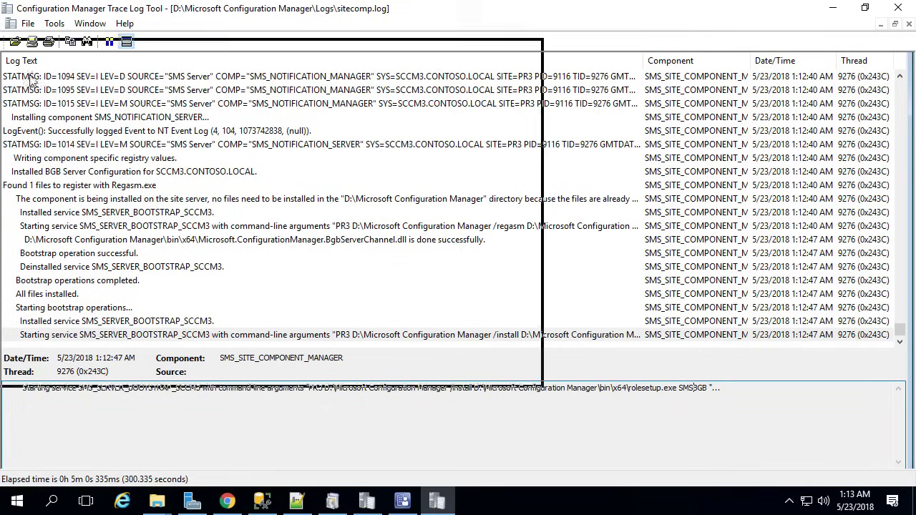
Snap the sitecomp.log window to half the screen, minimize File Explorer and place the setup wizard beside the log
key("super+Left")
left_click(441, 417)
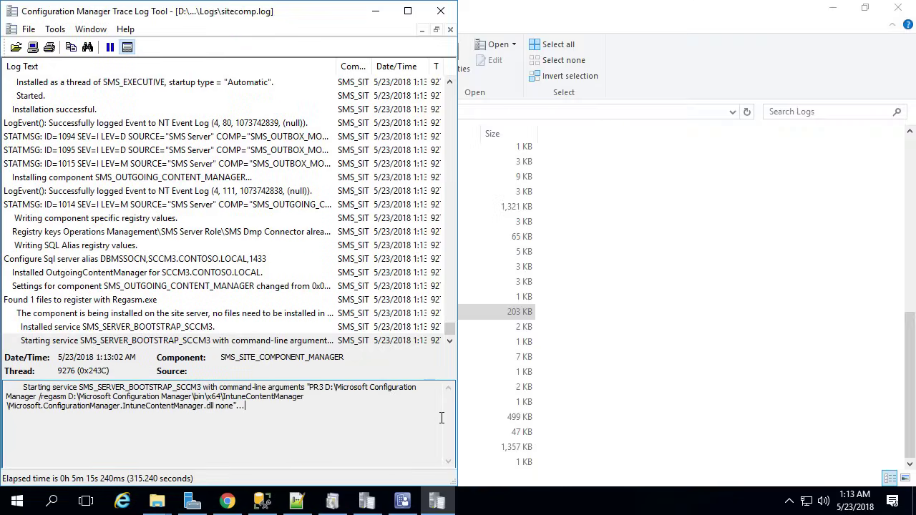
left_click(832, 15)
left_click_drag(643, 42, 713, 43)
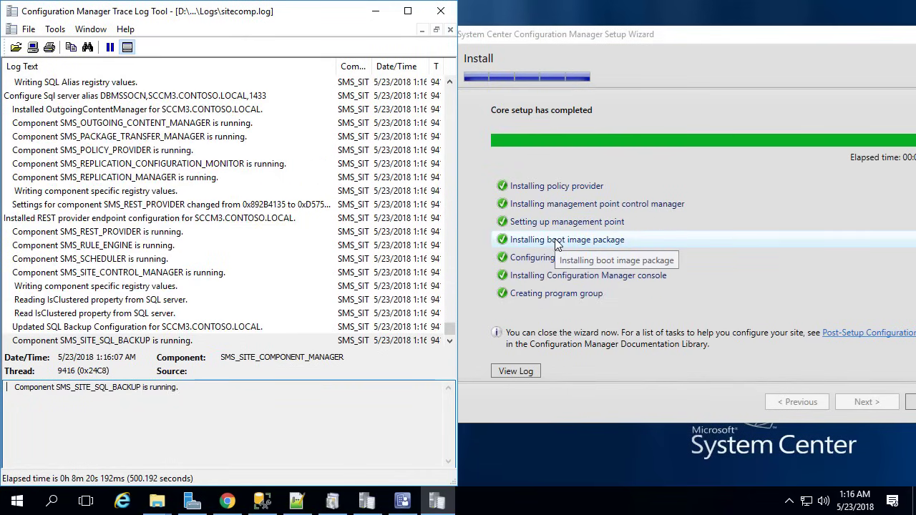
Review the wizard's list of installation tasks from the beginning, then close the setup wizard and the sitecomp.log window
scroll(561, 243, "up", 6)
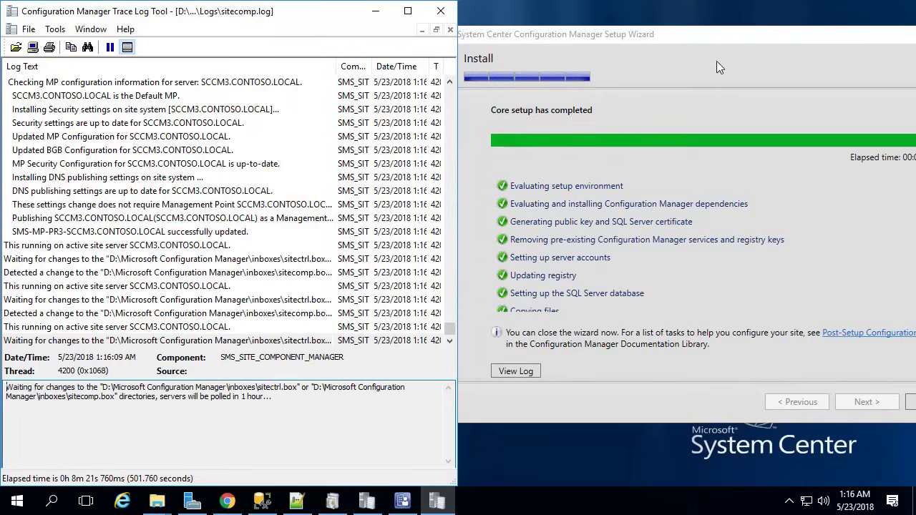
left_click_drag(631, 46, 359, 40)
left_click(719, 396)
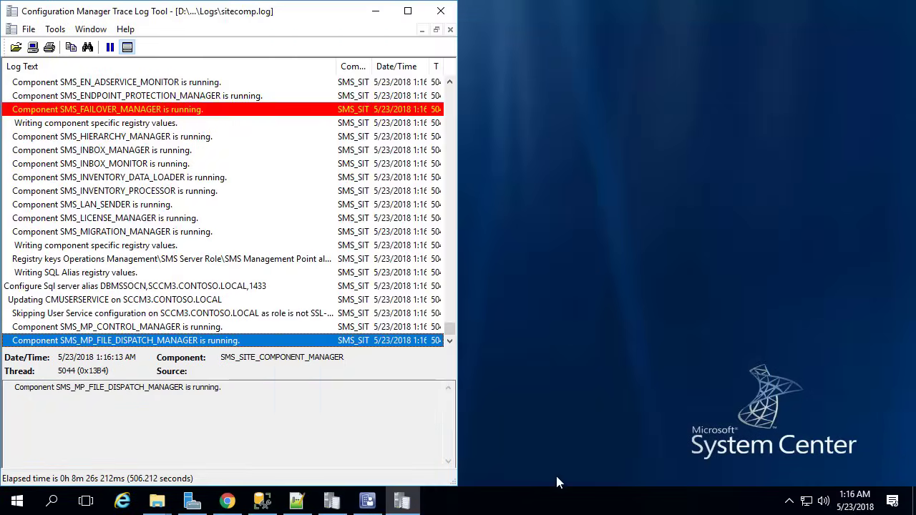
left_click(441, 11)
Switch to the Configuration Manager console and show Site Status under System Status in the Monitoring workspace
left_click(367, 501)
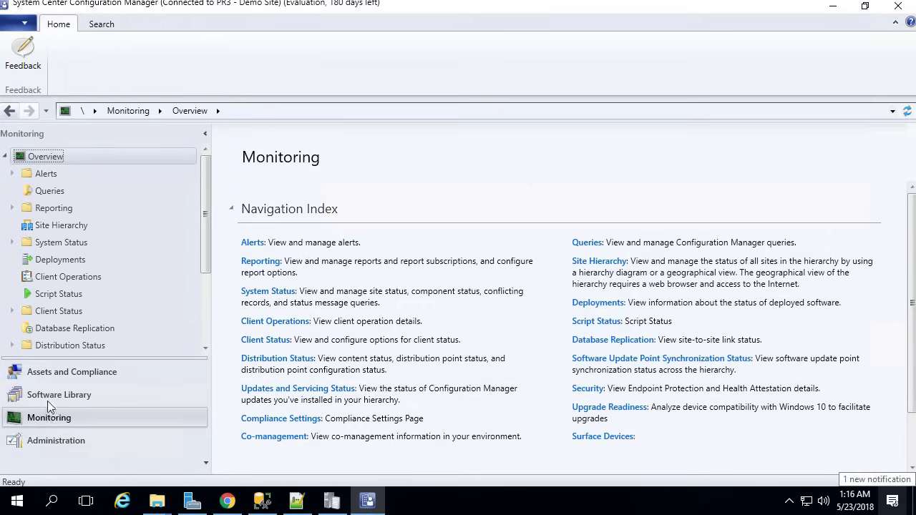
left_click(52, 243)
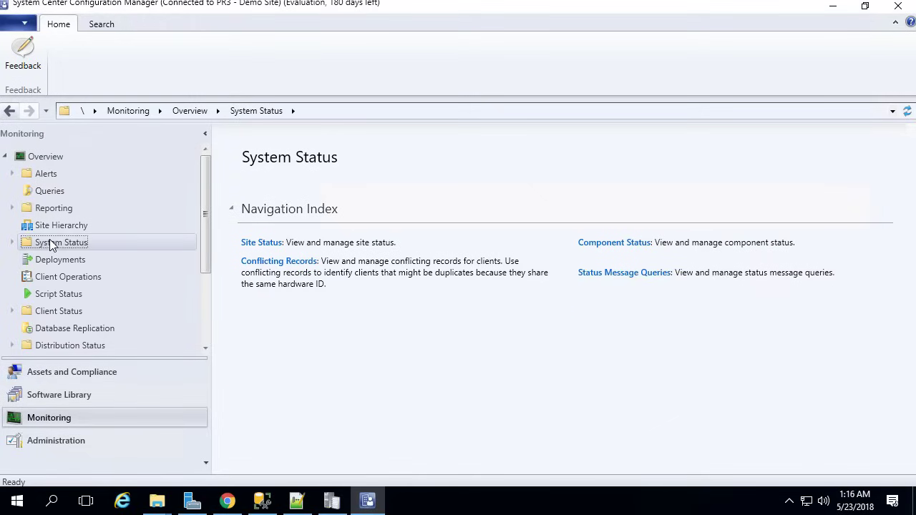
left_click(57, 259)
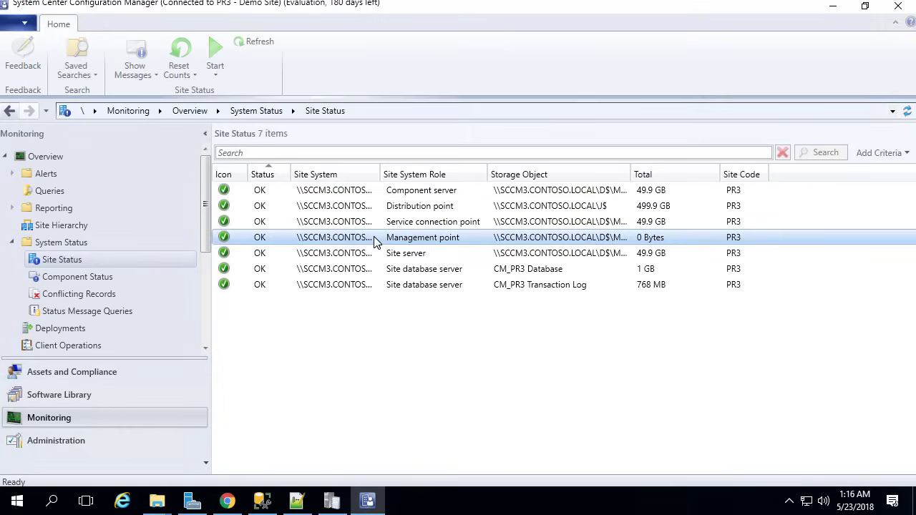